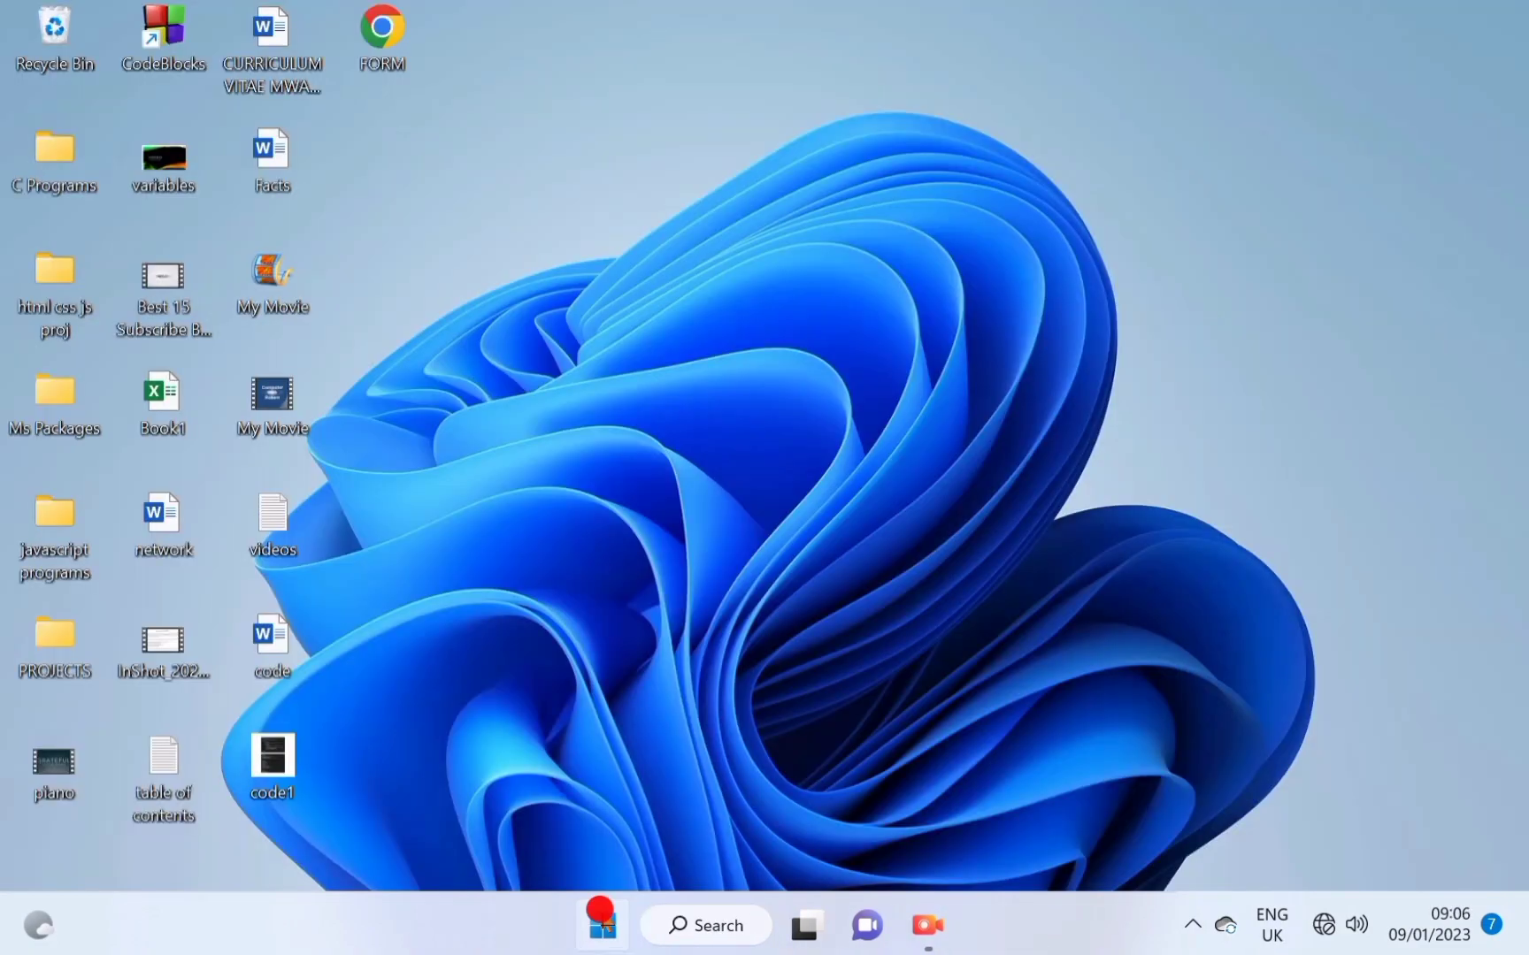
# Finish reviewing STUDENTS RESULTS.pdf in Foxit and bring up the Windows Start menu.
pyautogui.press('super')
# Launch Excel into a blank workbook and enter the student names, streams and marks.
pyautogui.click(712, 308)
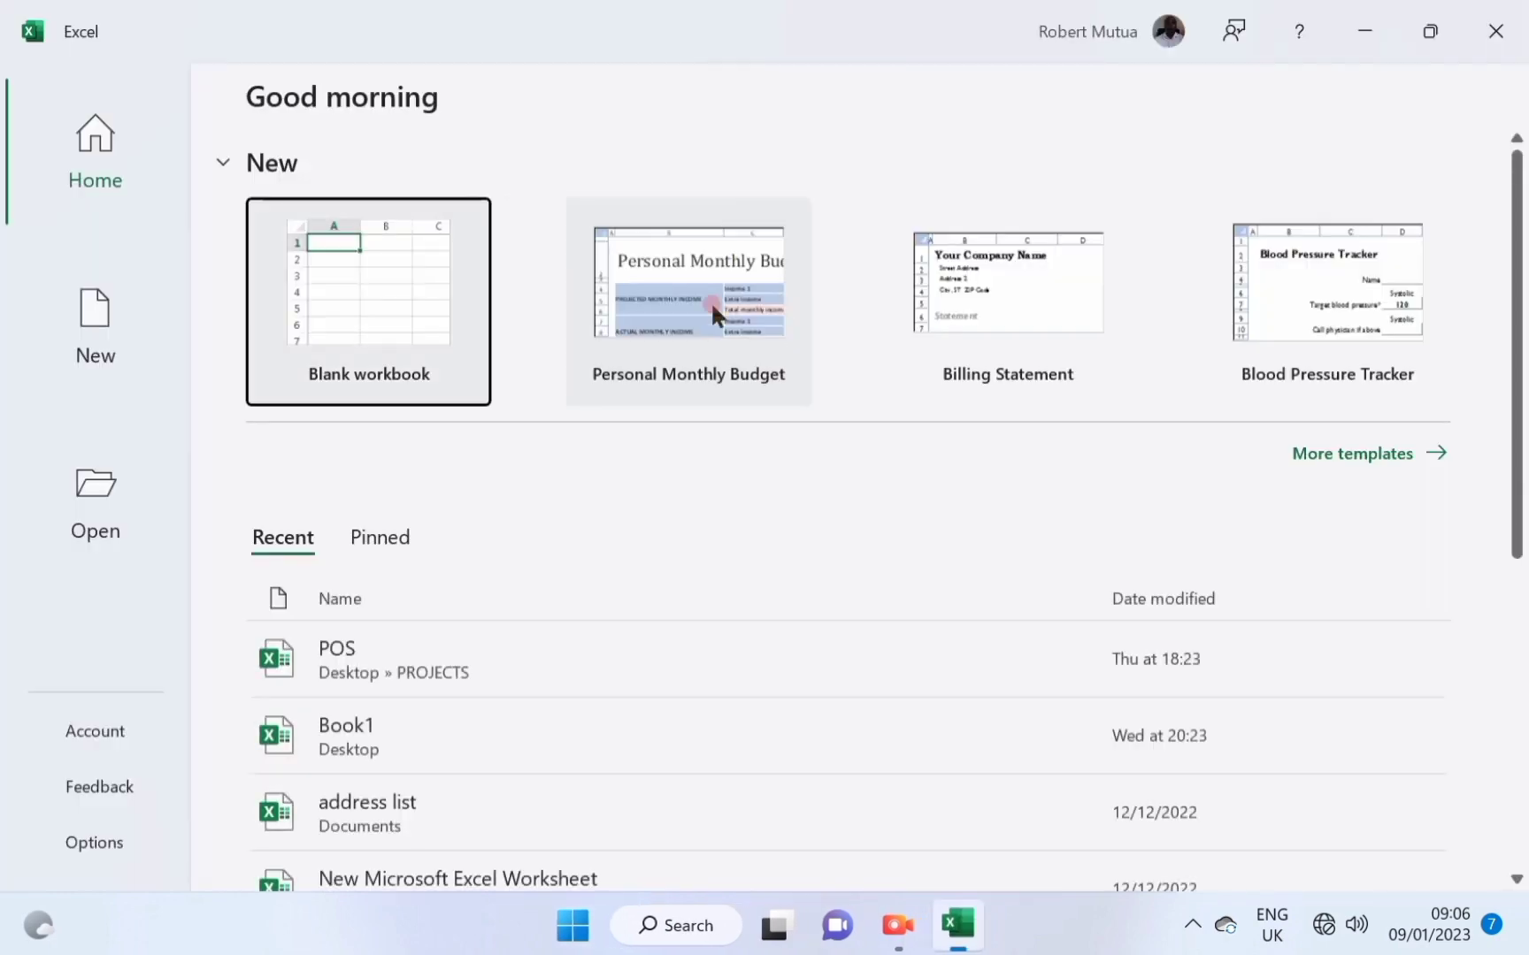
pyautogui.click(412, 316)
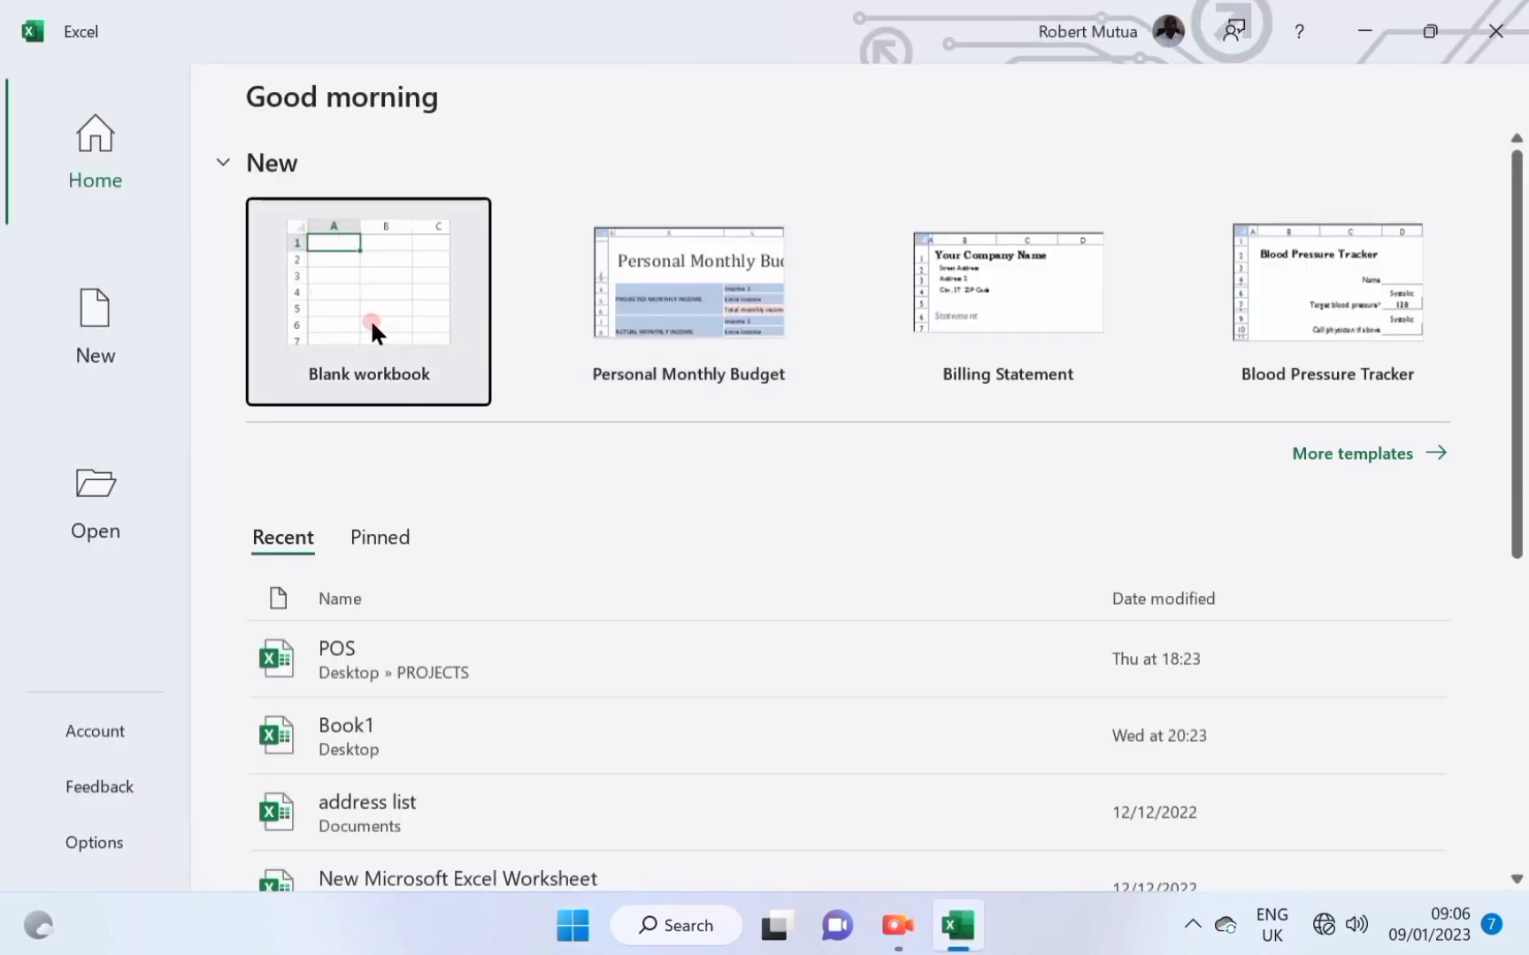
pyautogui.click(370, 318)
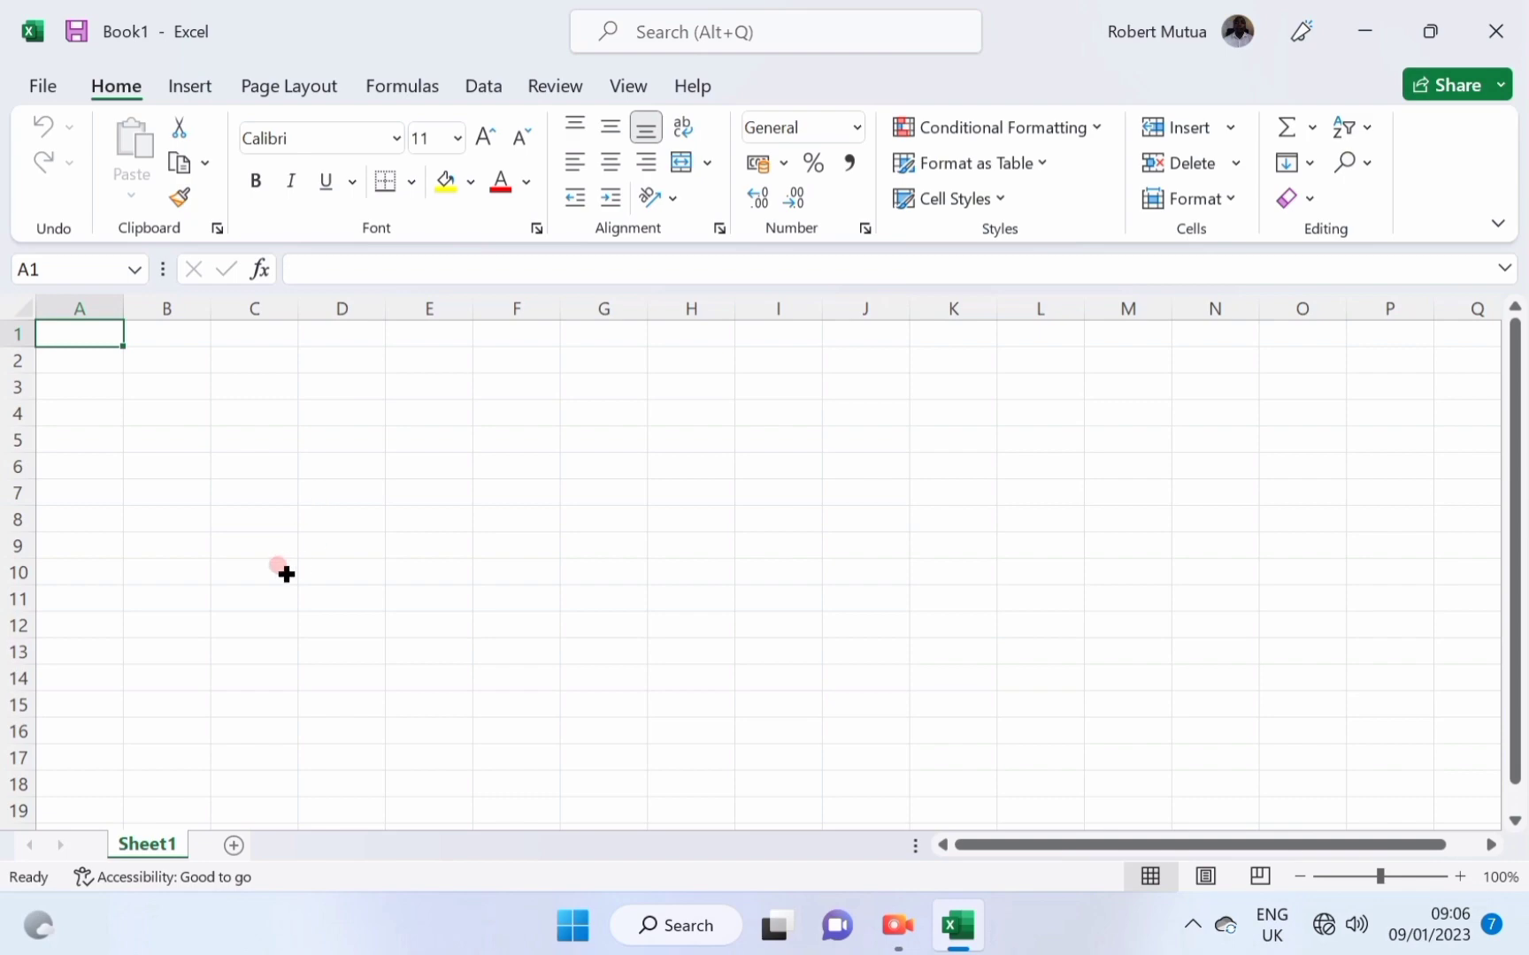
pyautogui.scroll(2, 286, 575)
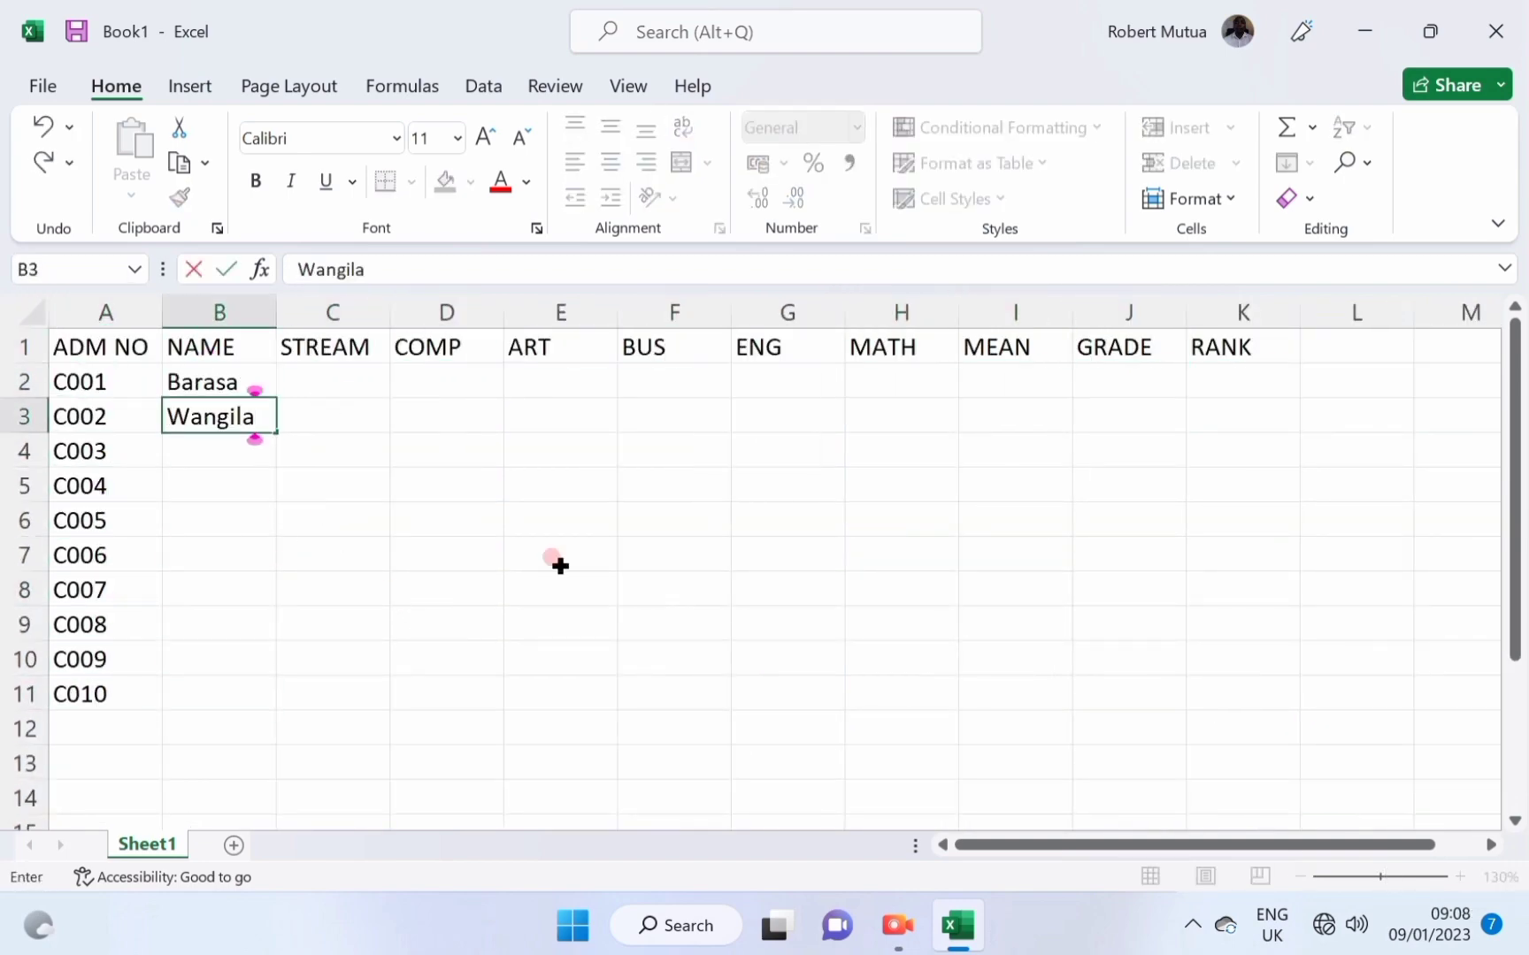
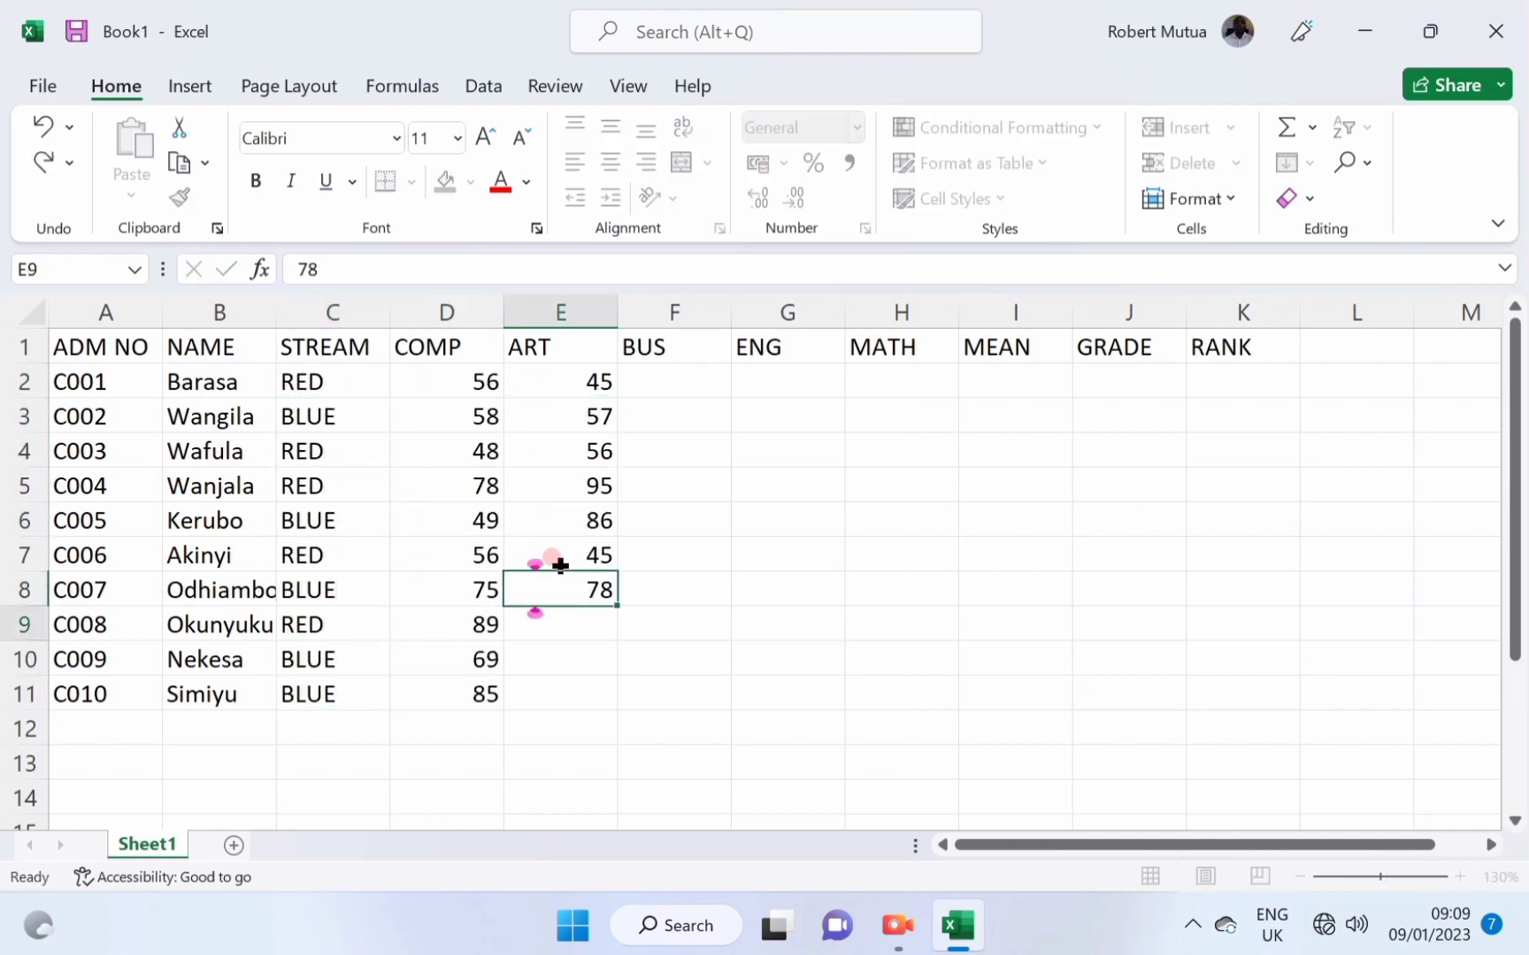
pyautogui.write('69 58 46 36 90 54 78 68 25 45 65 45 78 56 54 45 46 35 63 65 53 54 52 26 23 25 24 54 52 5')
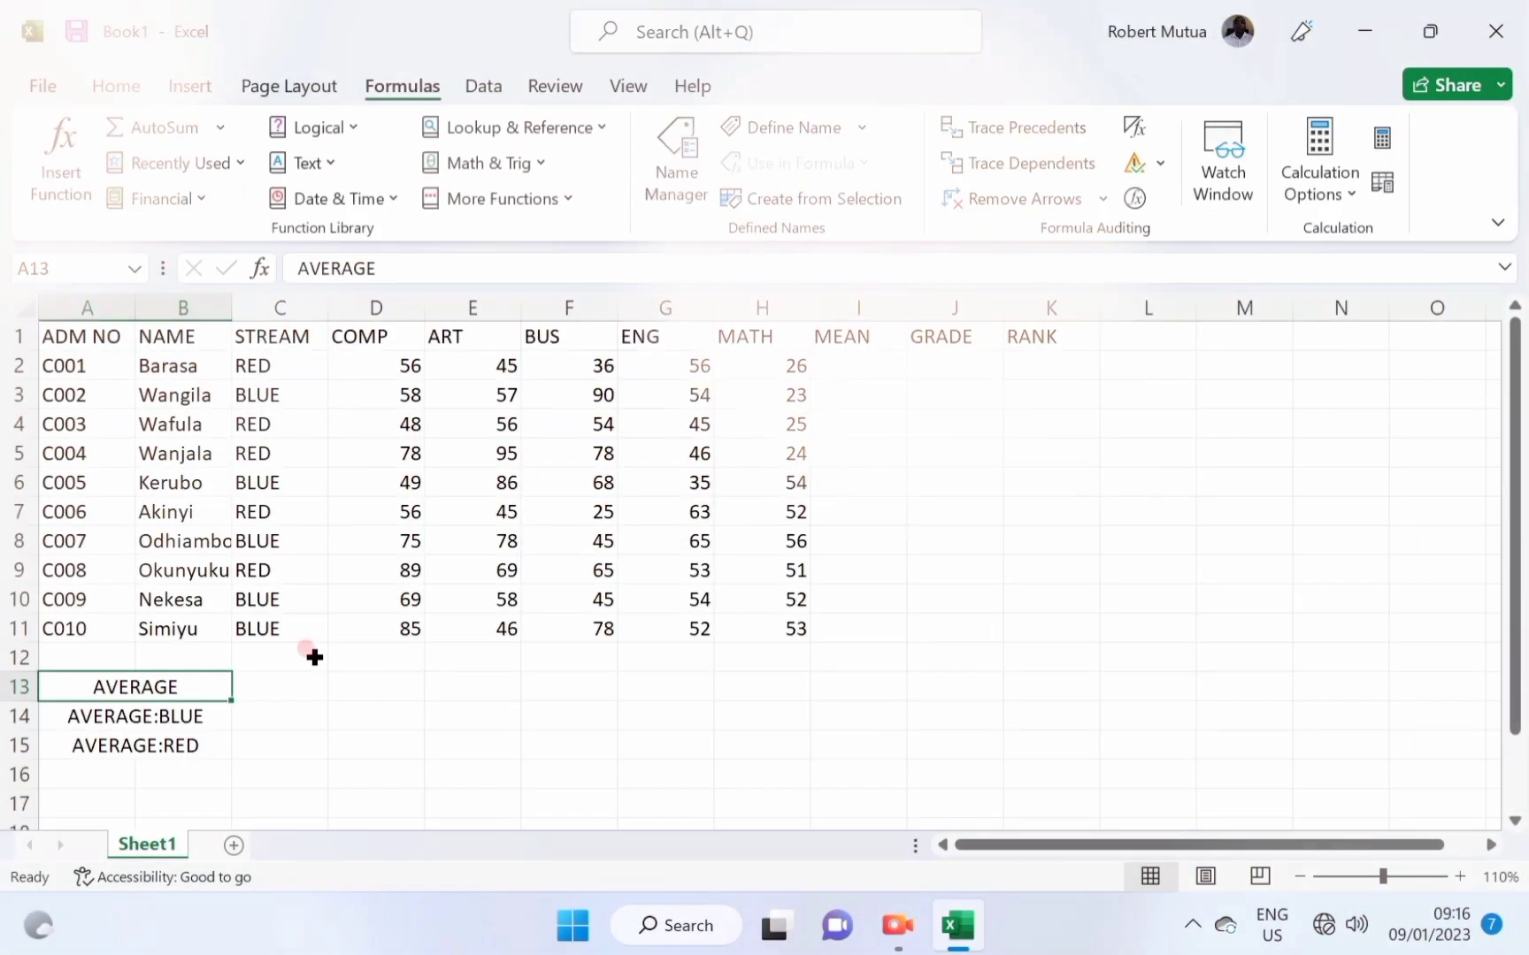
# Put AVERAGE of D2:D12 in D13 and fill it to H13 (66.3 down to 41.6).
pyautogui.click(366, 680)
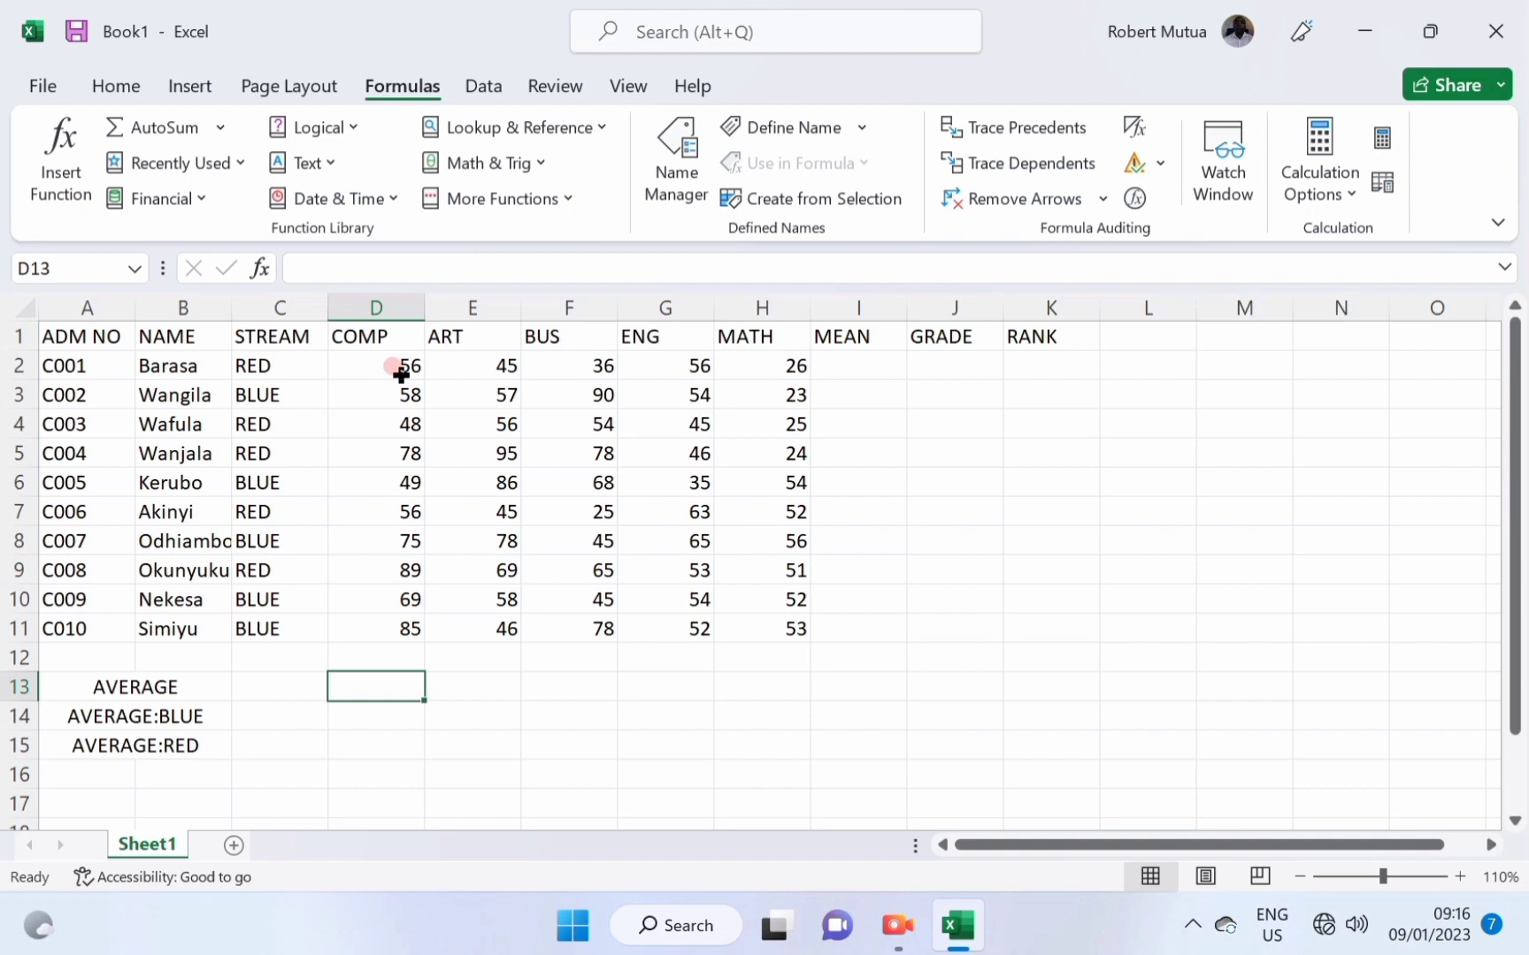
pyautogui.moveTo(401, 374); pyautogui.dragTo(403, 555)
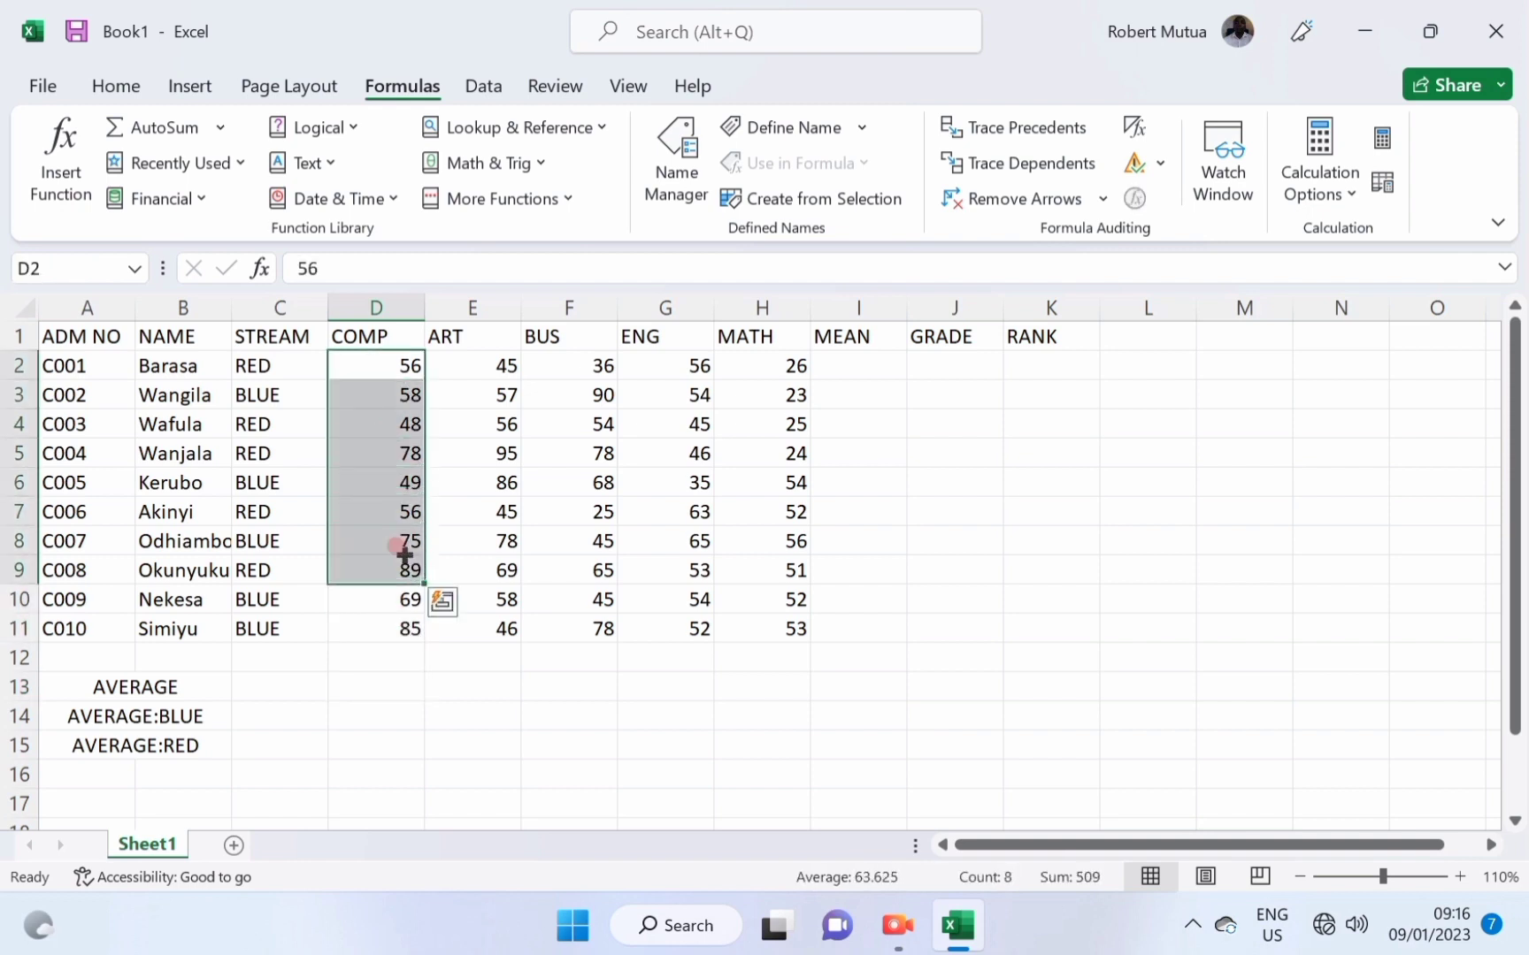
pyautogui.click(391, 689)
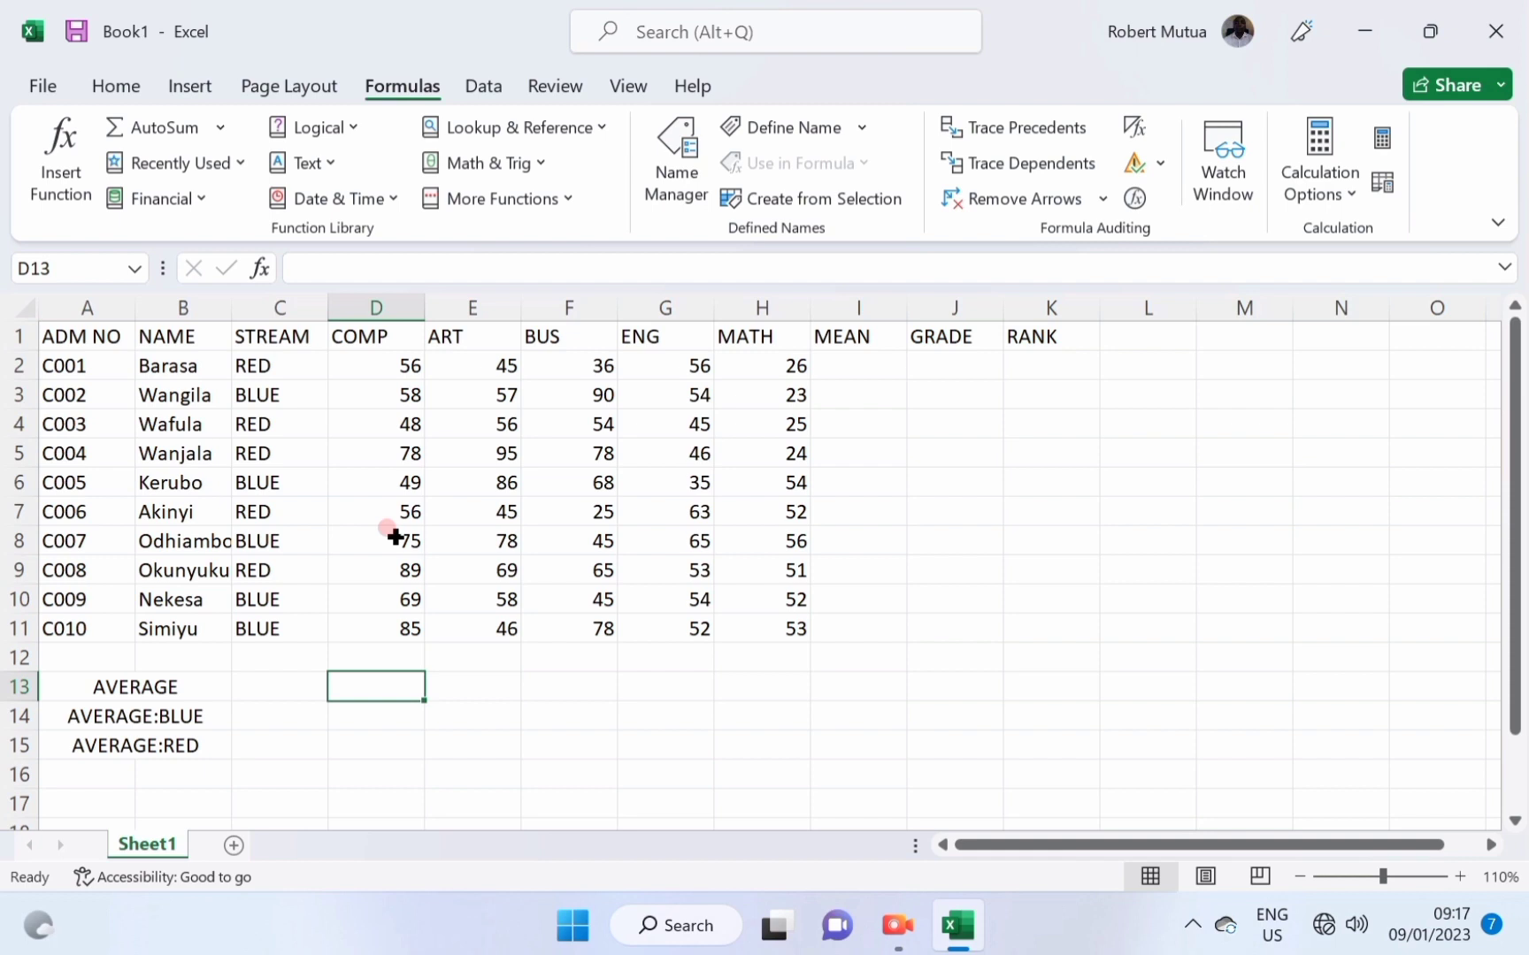
pyautogui.click(63, 152)
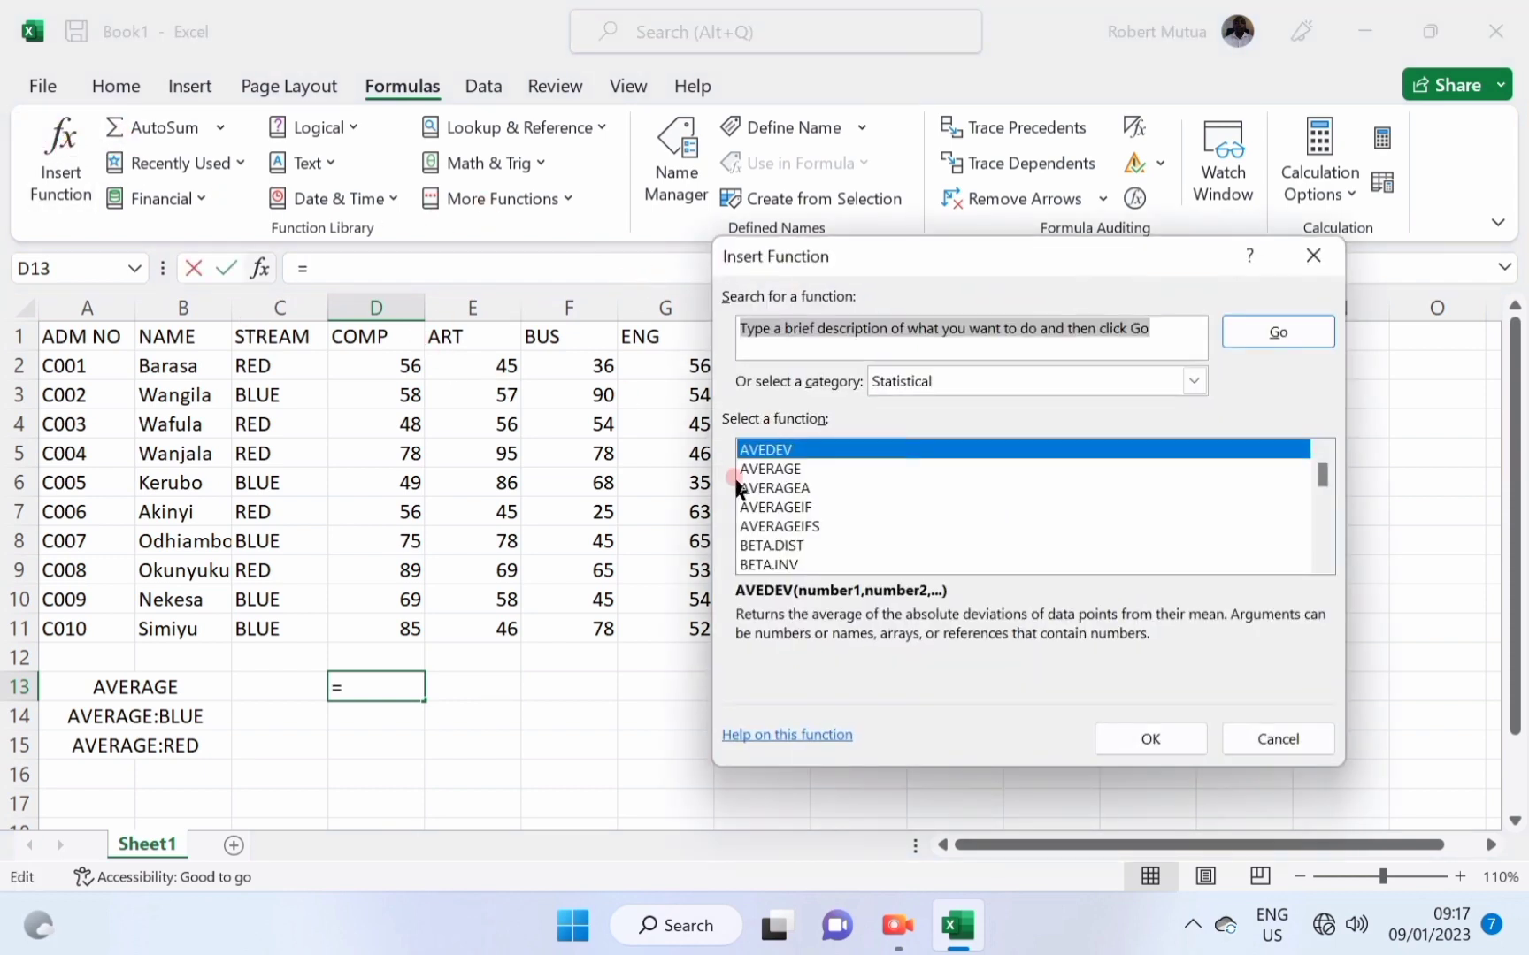
pyautogui.click(757, 469)
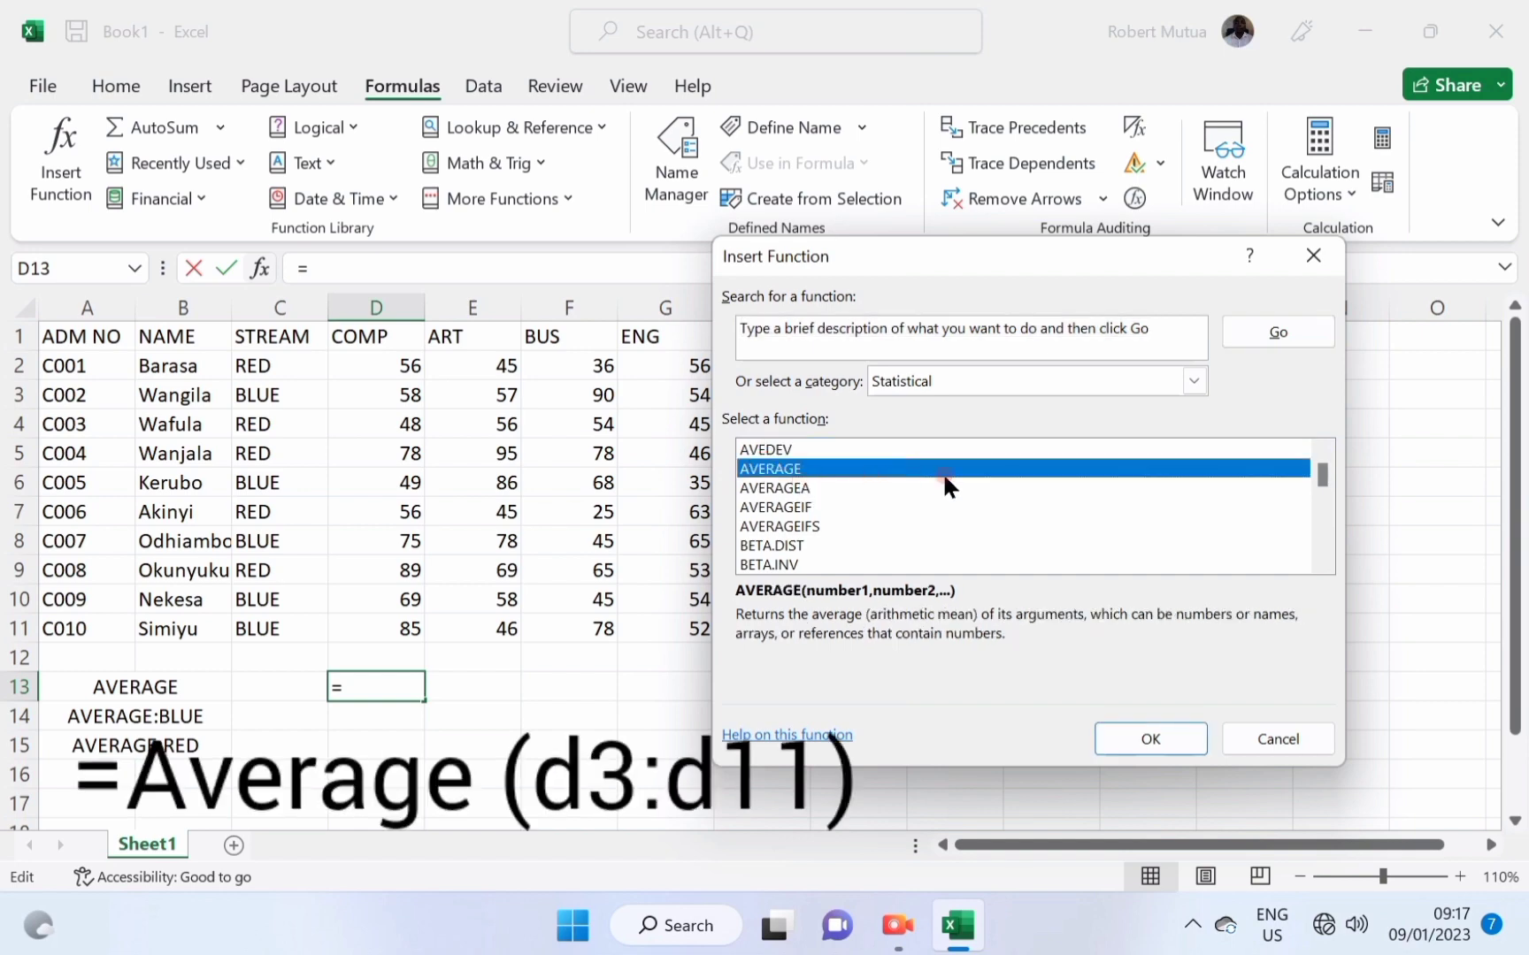
pyautogui.click(1125, 740)
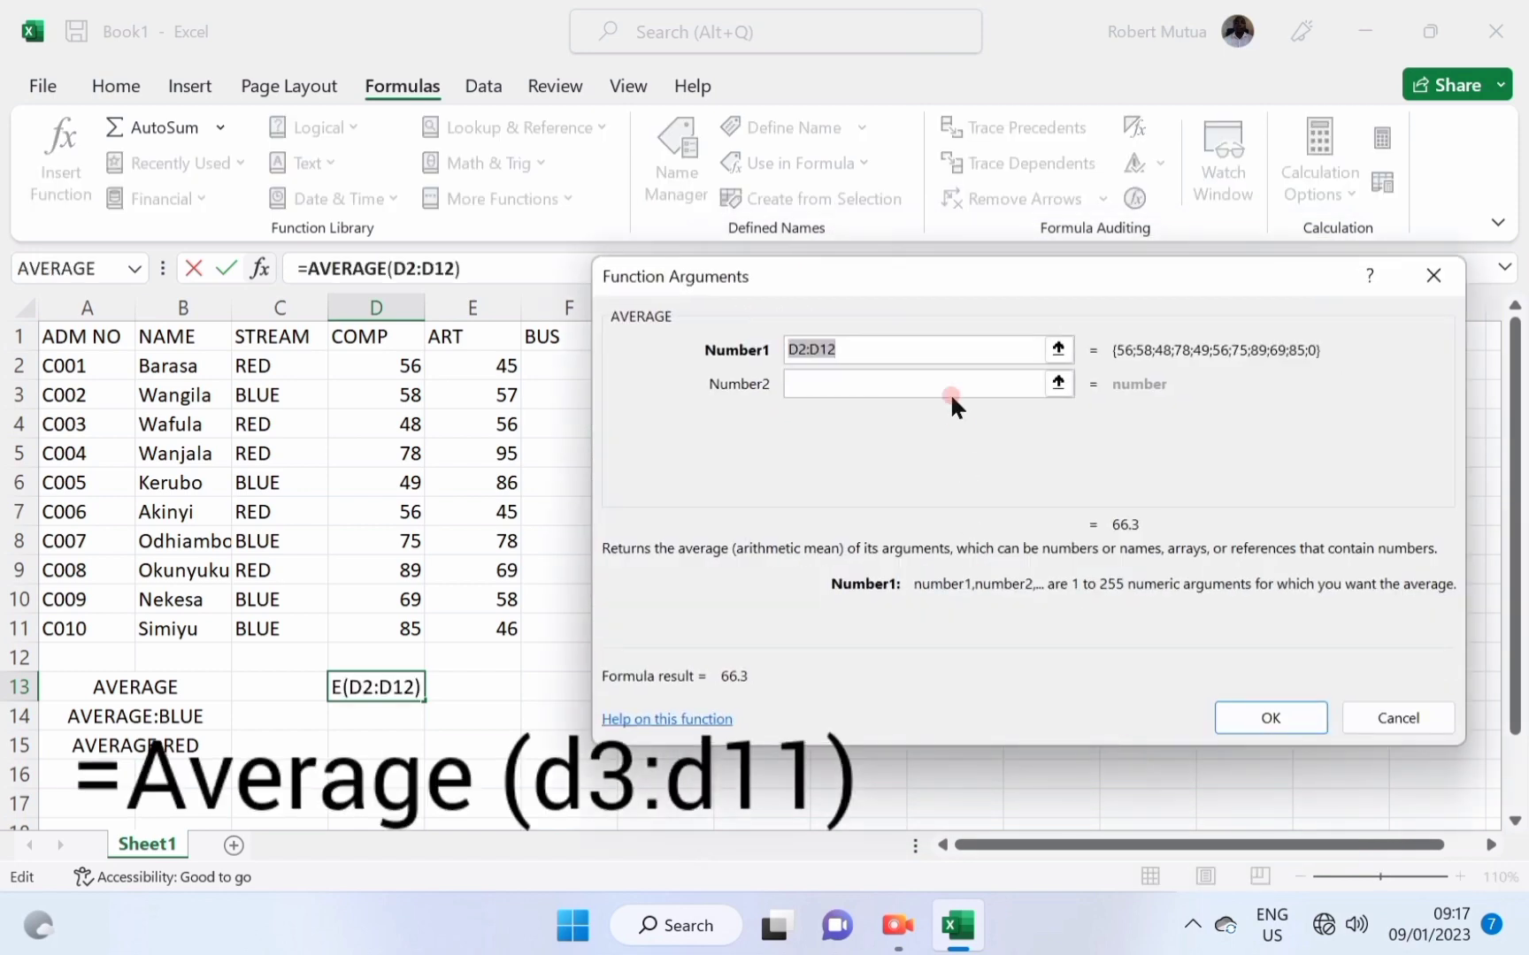
pyautogui.click(1253, 721)
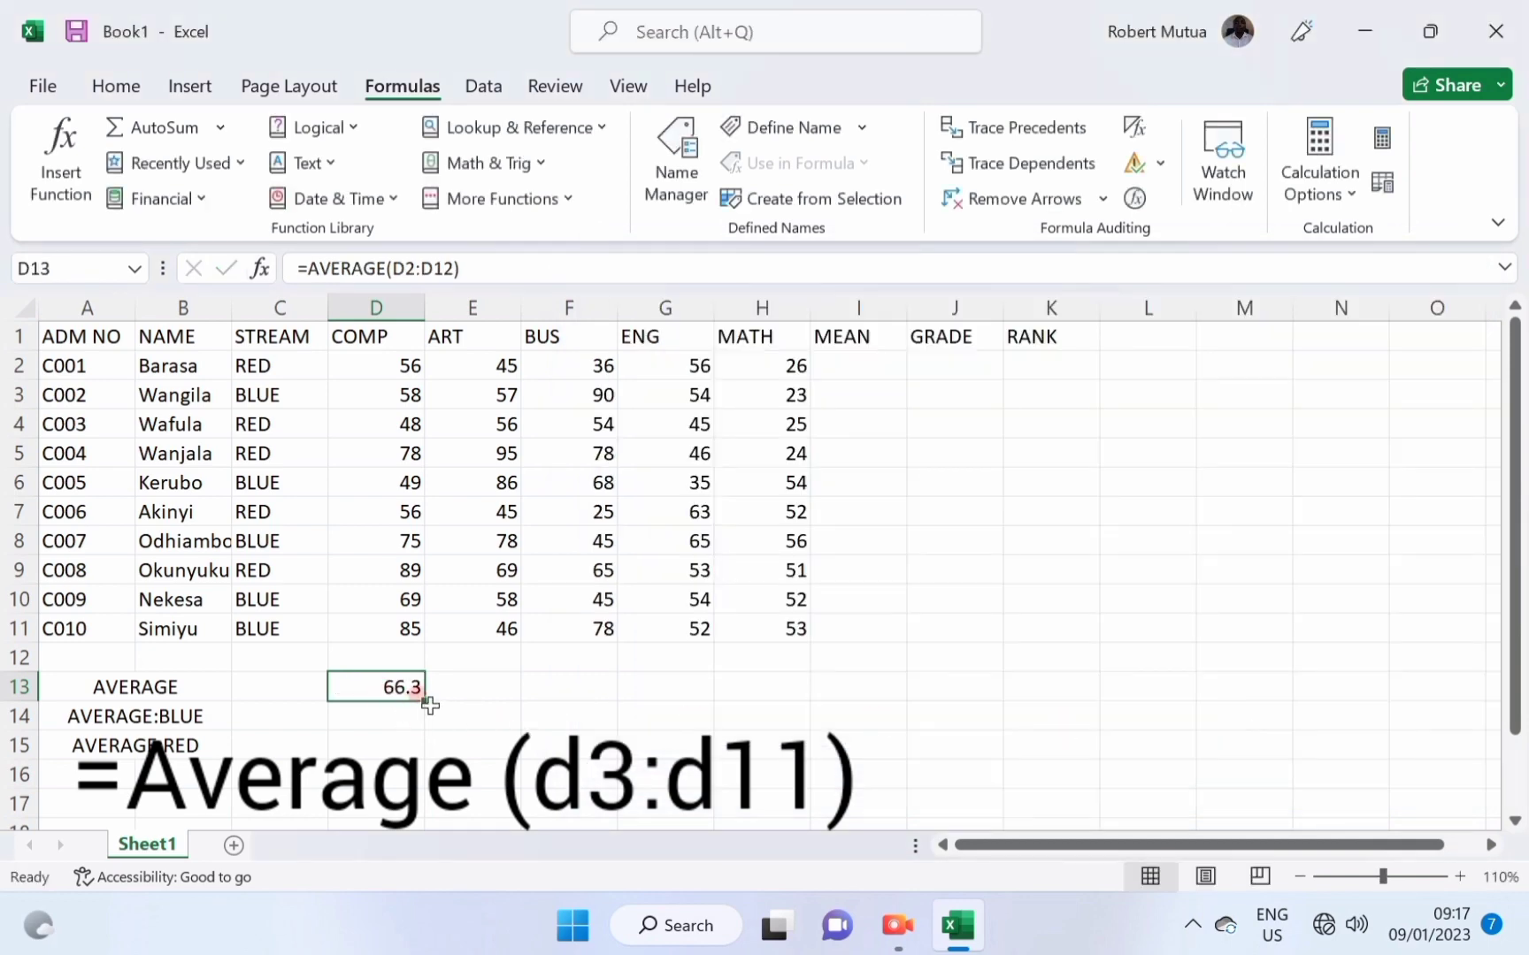
pyautogui.moveTo(426, 699); pyautogui.dragTo(782, 686)
# Check the AVERAGE:BLUE label and the BLUE stream entries, then select D14.
pyautogui.click(480, 748)
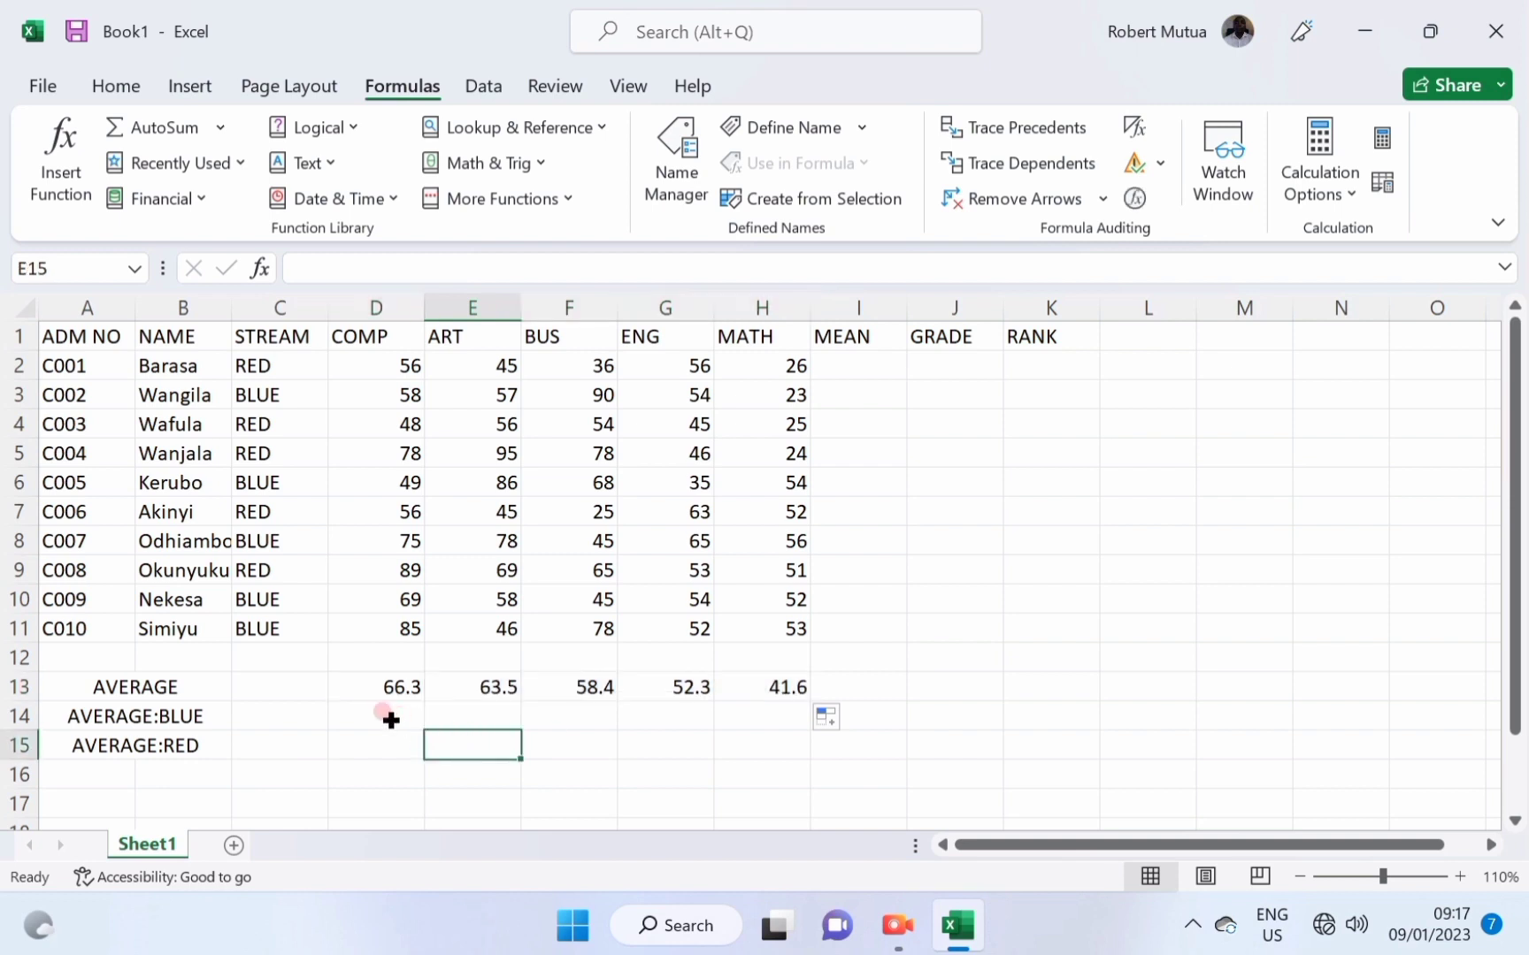
pyautogui.click(382, 716)
pyautogui.click(77, 716)
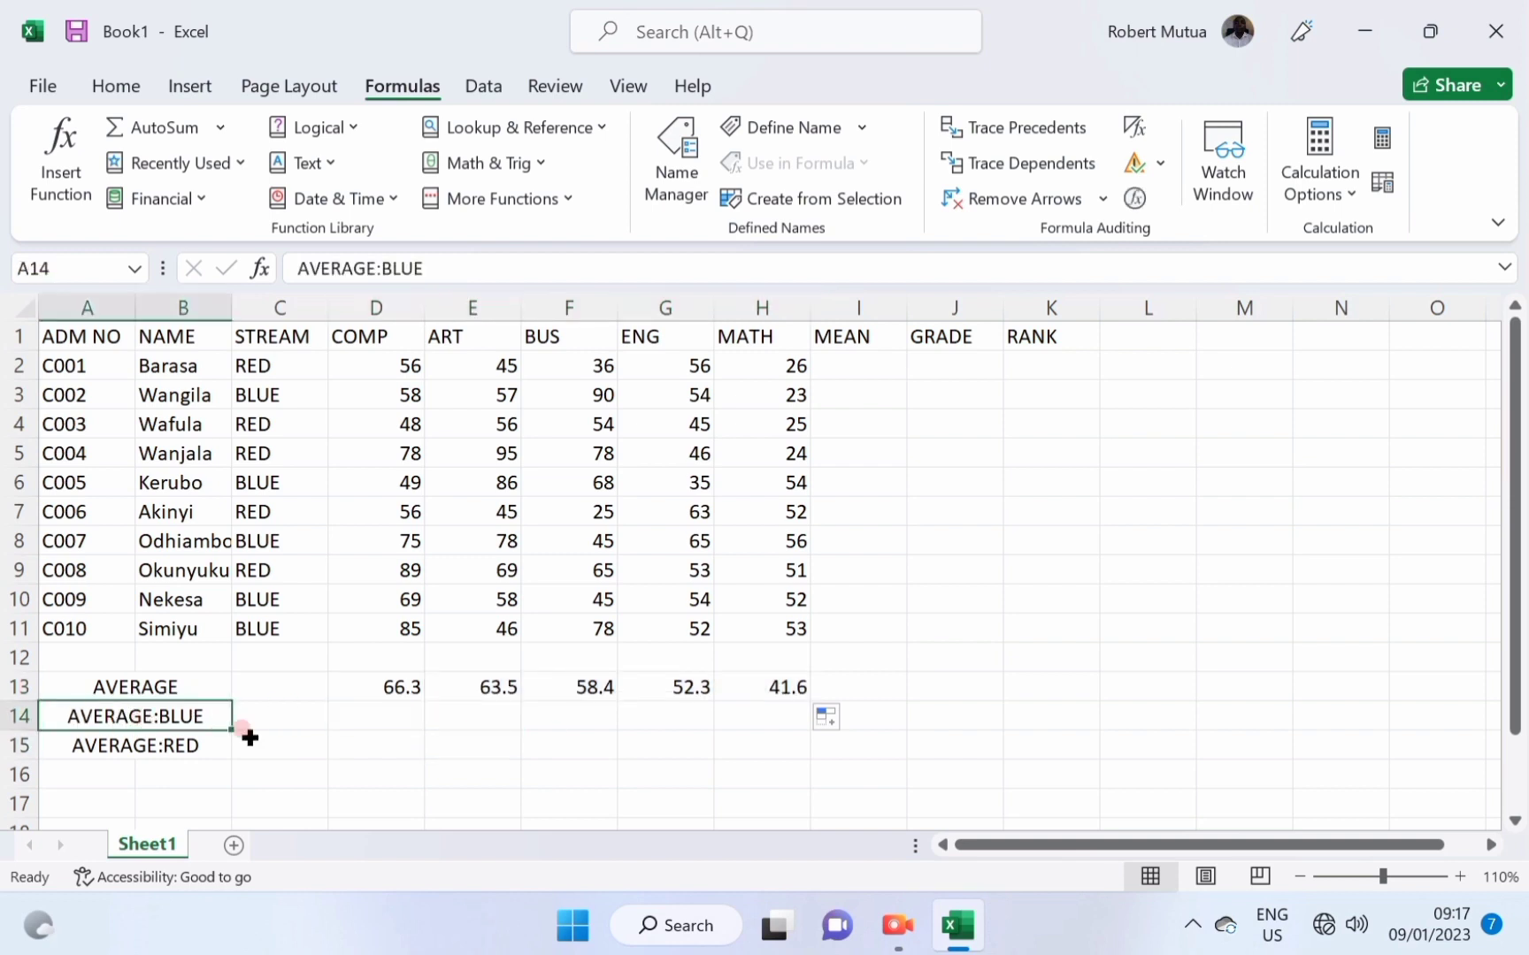
pyautogui.click(249, 400)
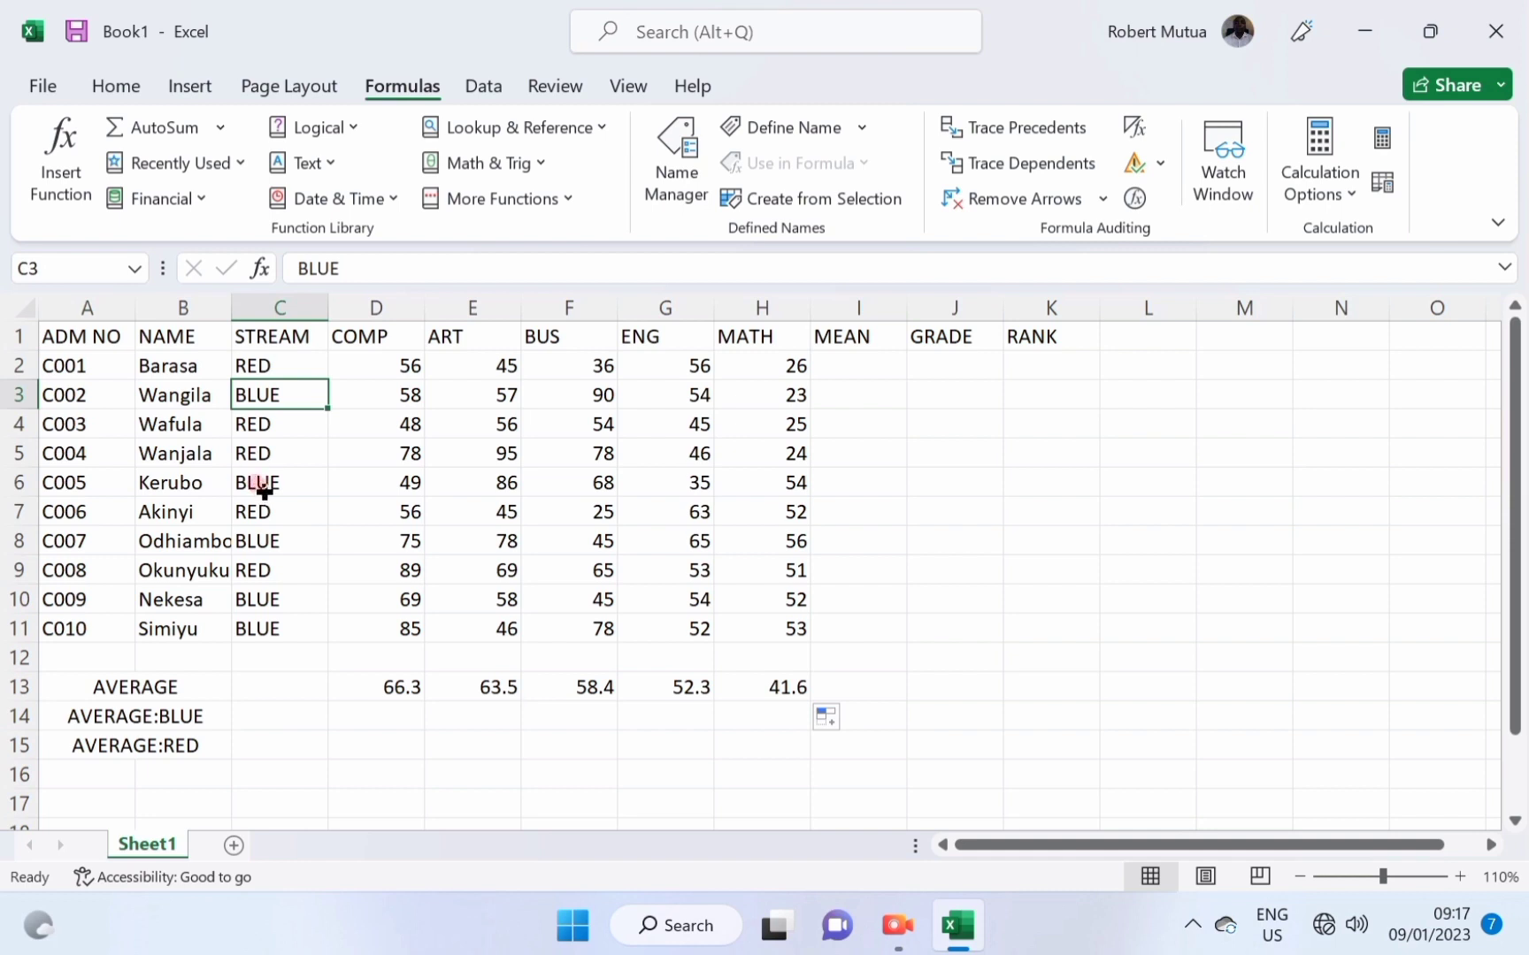
pyautogui.click(264, 490)
pyautogui.click(261, 540)
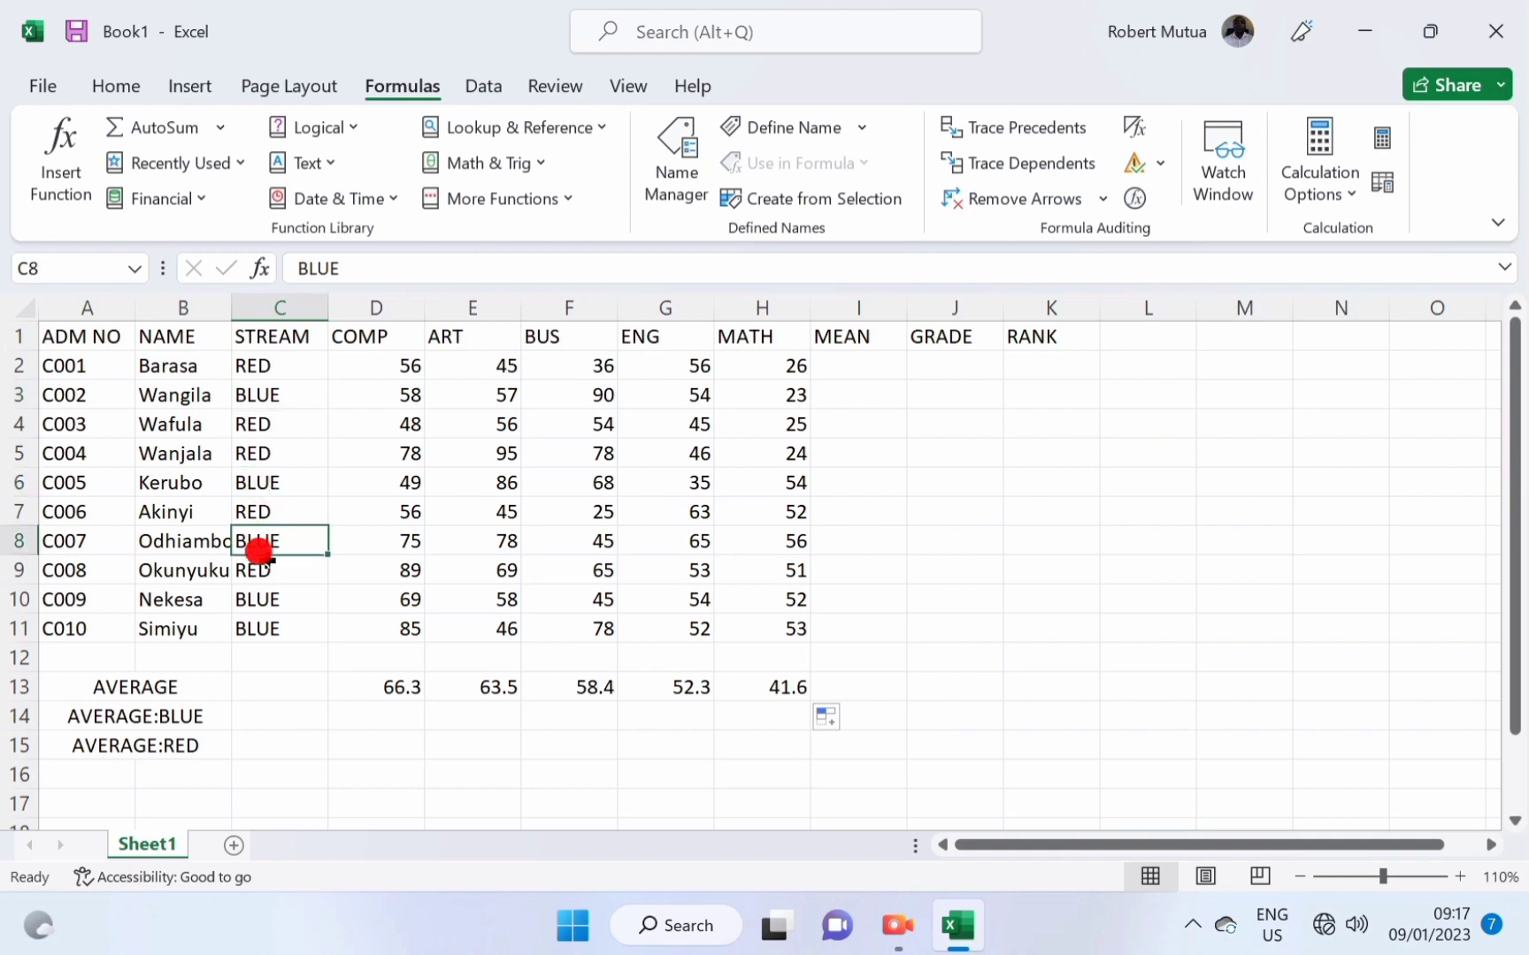
pyautogui.click(268, 598)
pyautogui.click(260, 628)
pyautogui.click(356, 714)
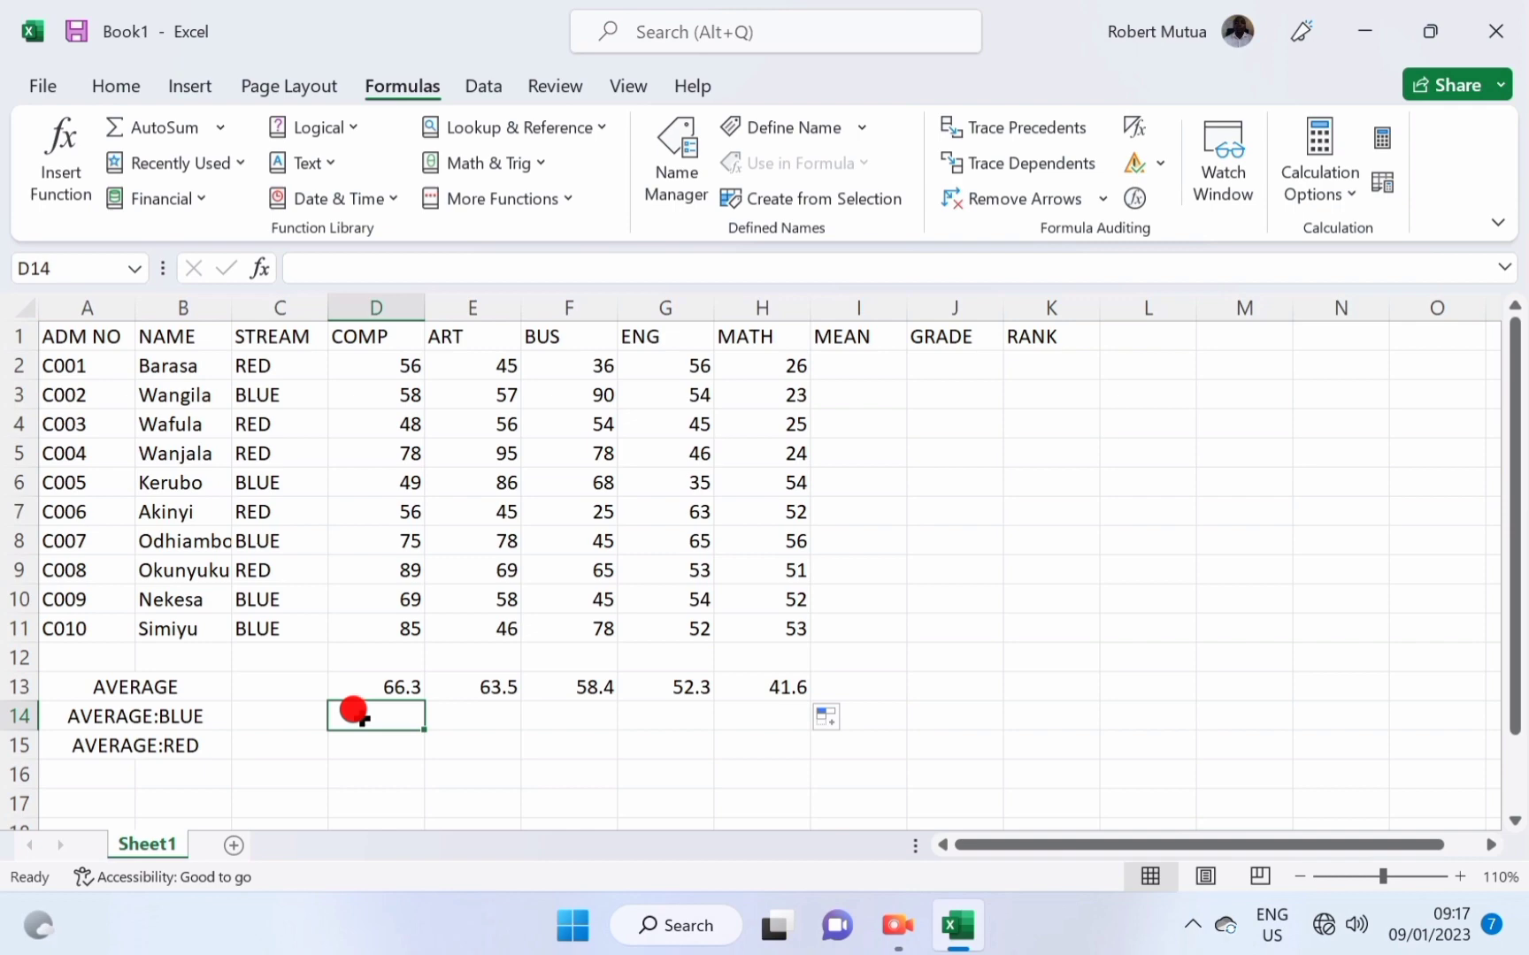
# Enter AVERAGEIF in D14 with range C2:C11, criteria BLUE and average range D2:D11, giving 67.2.
pyautogui.click(60, 161)
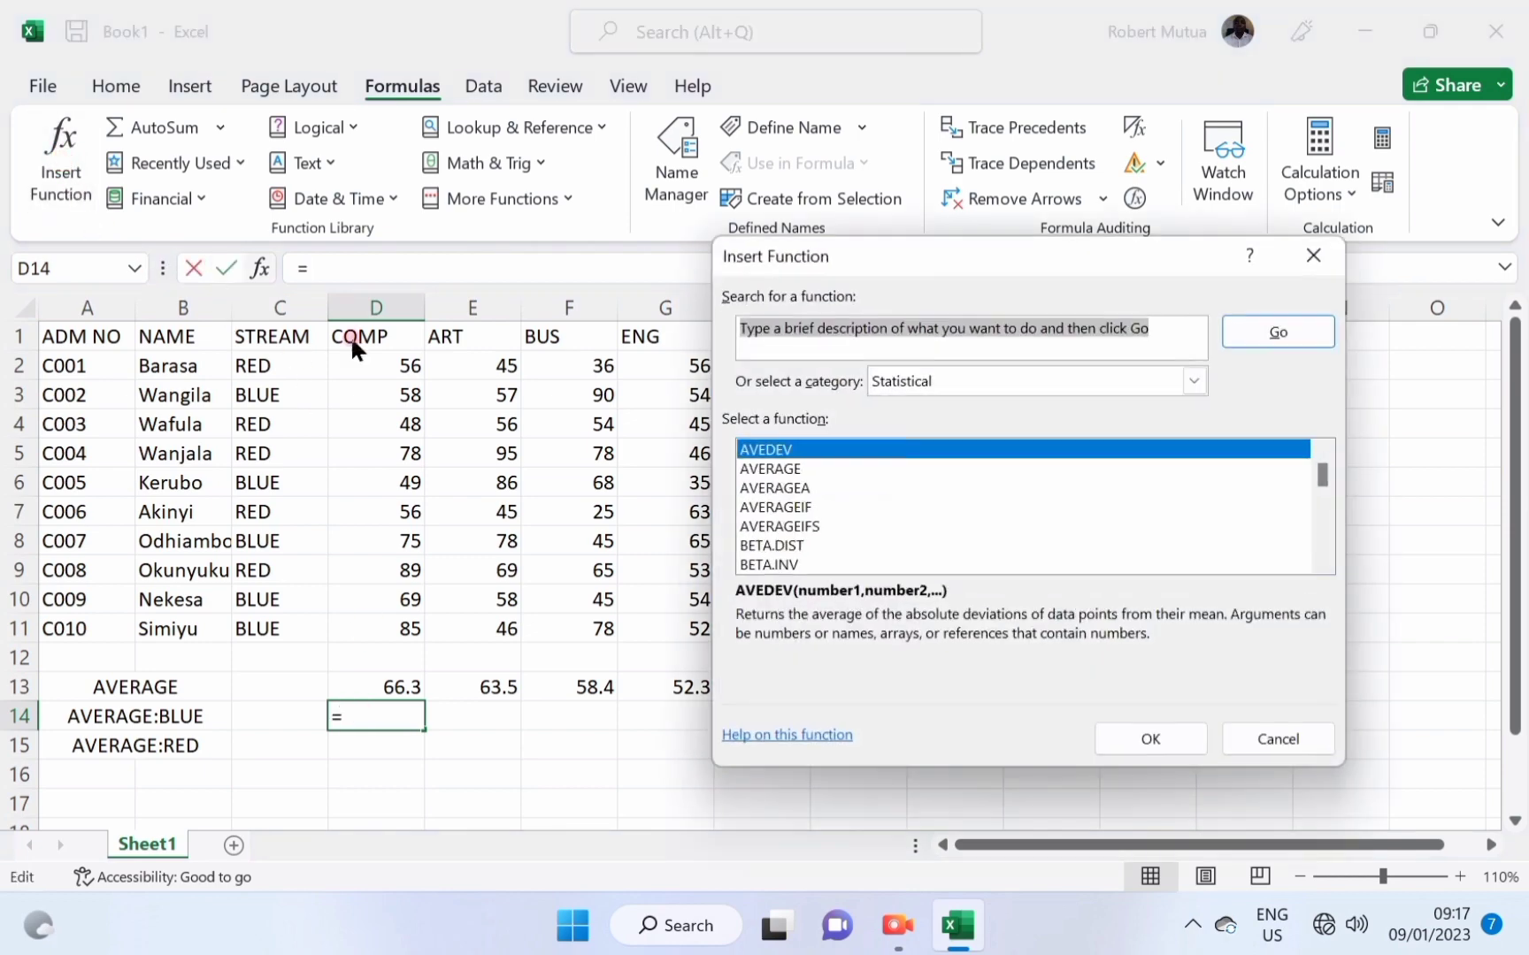
pyautogui.click(787, 507)
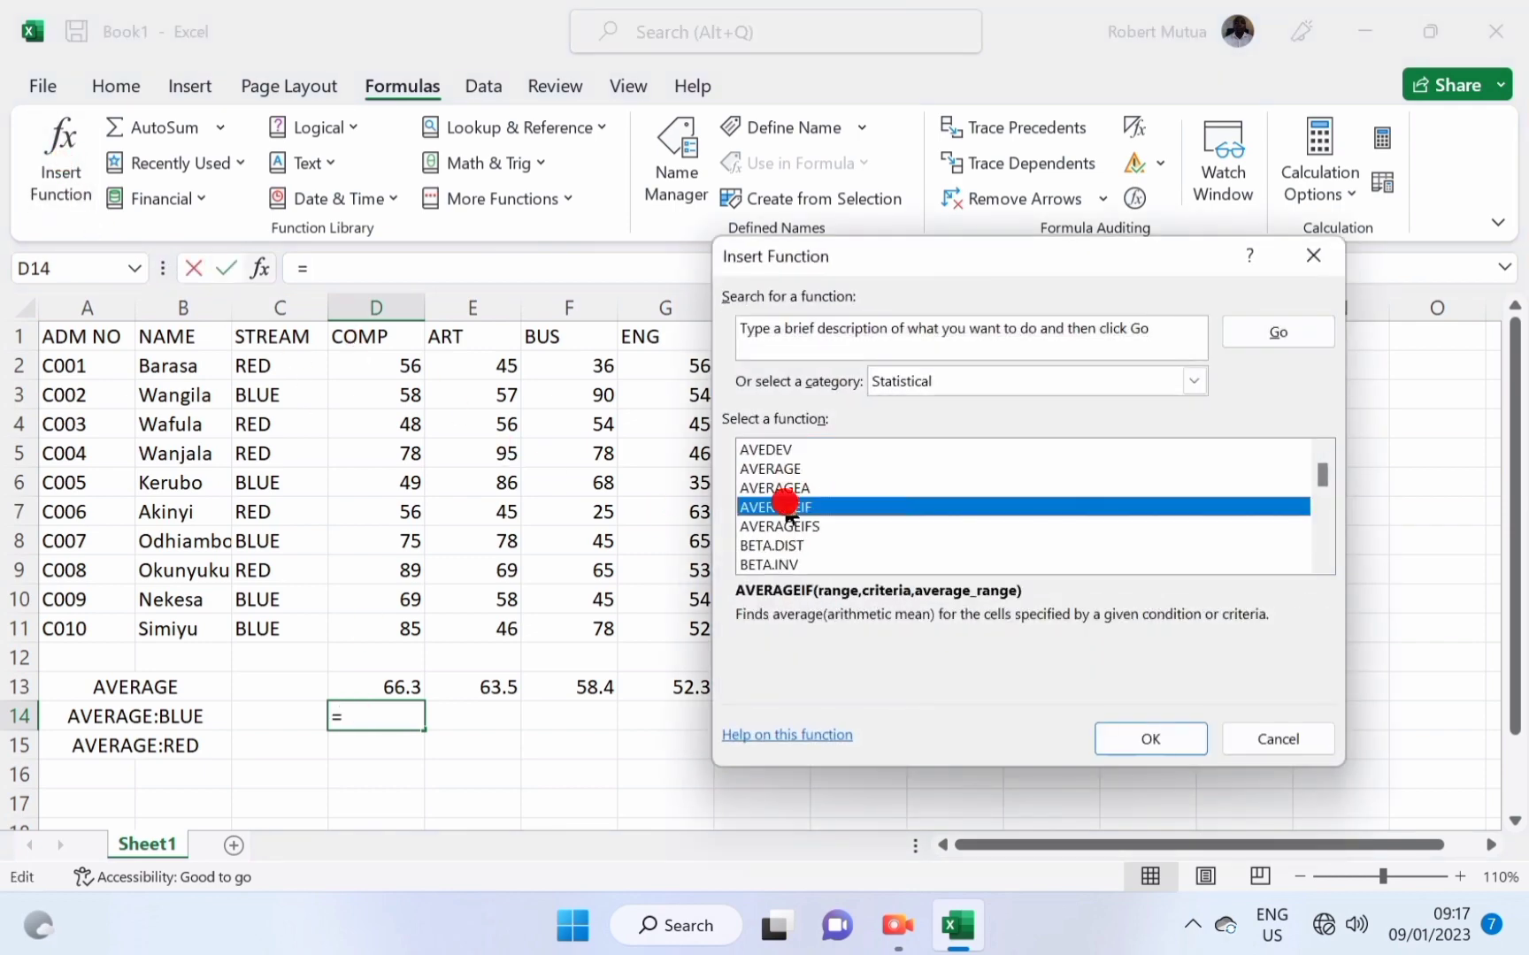
pyautogui.click(1097, 732)
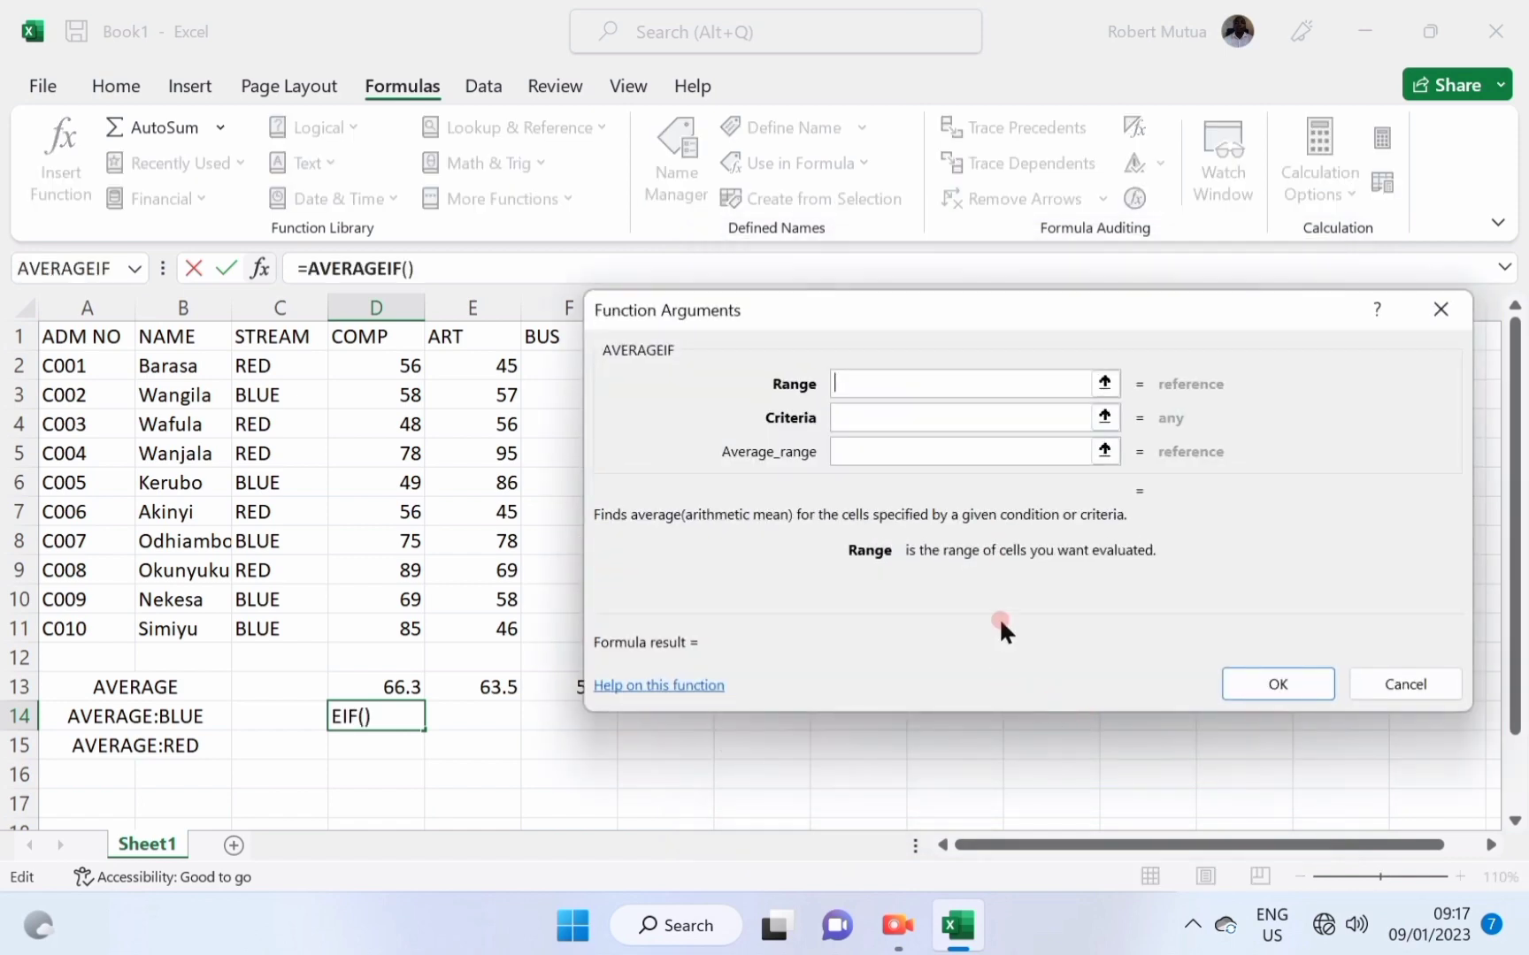
pyautogui.moveTo(255, 364); pyautogui.dragTo(278, 624)
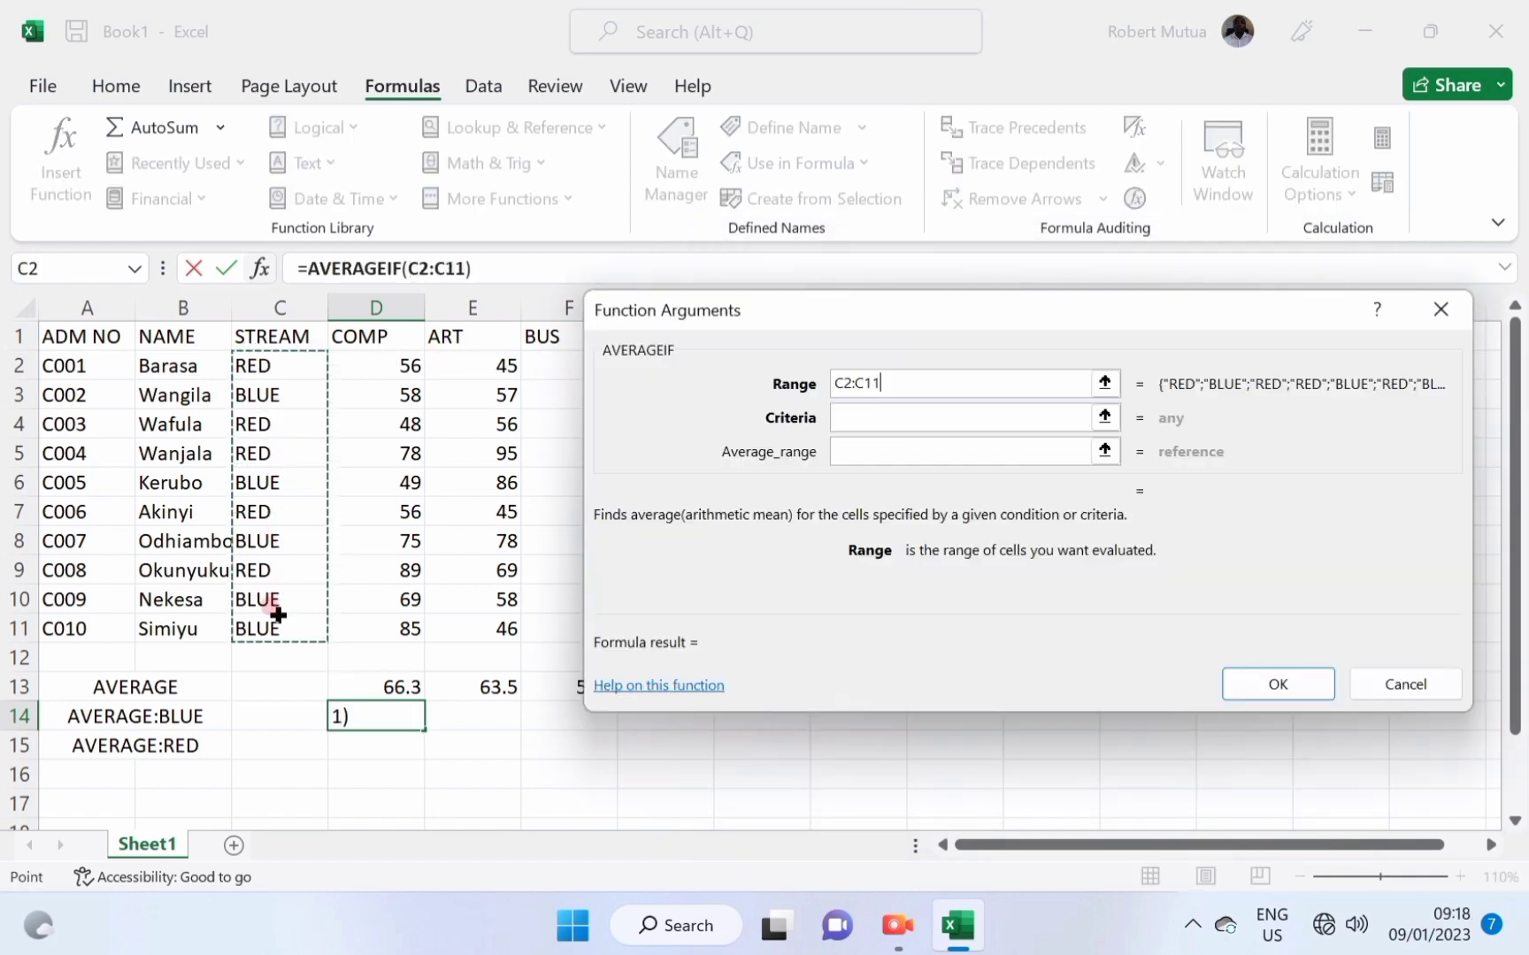
pyautogui.click(881, 414)
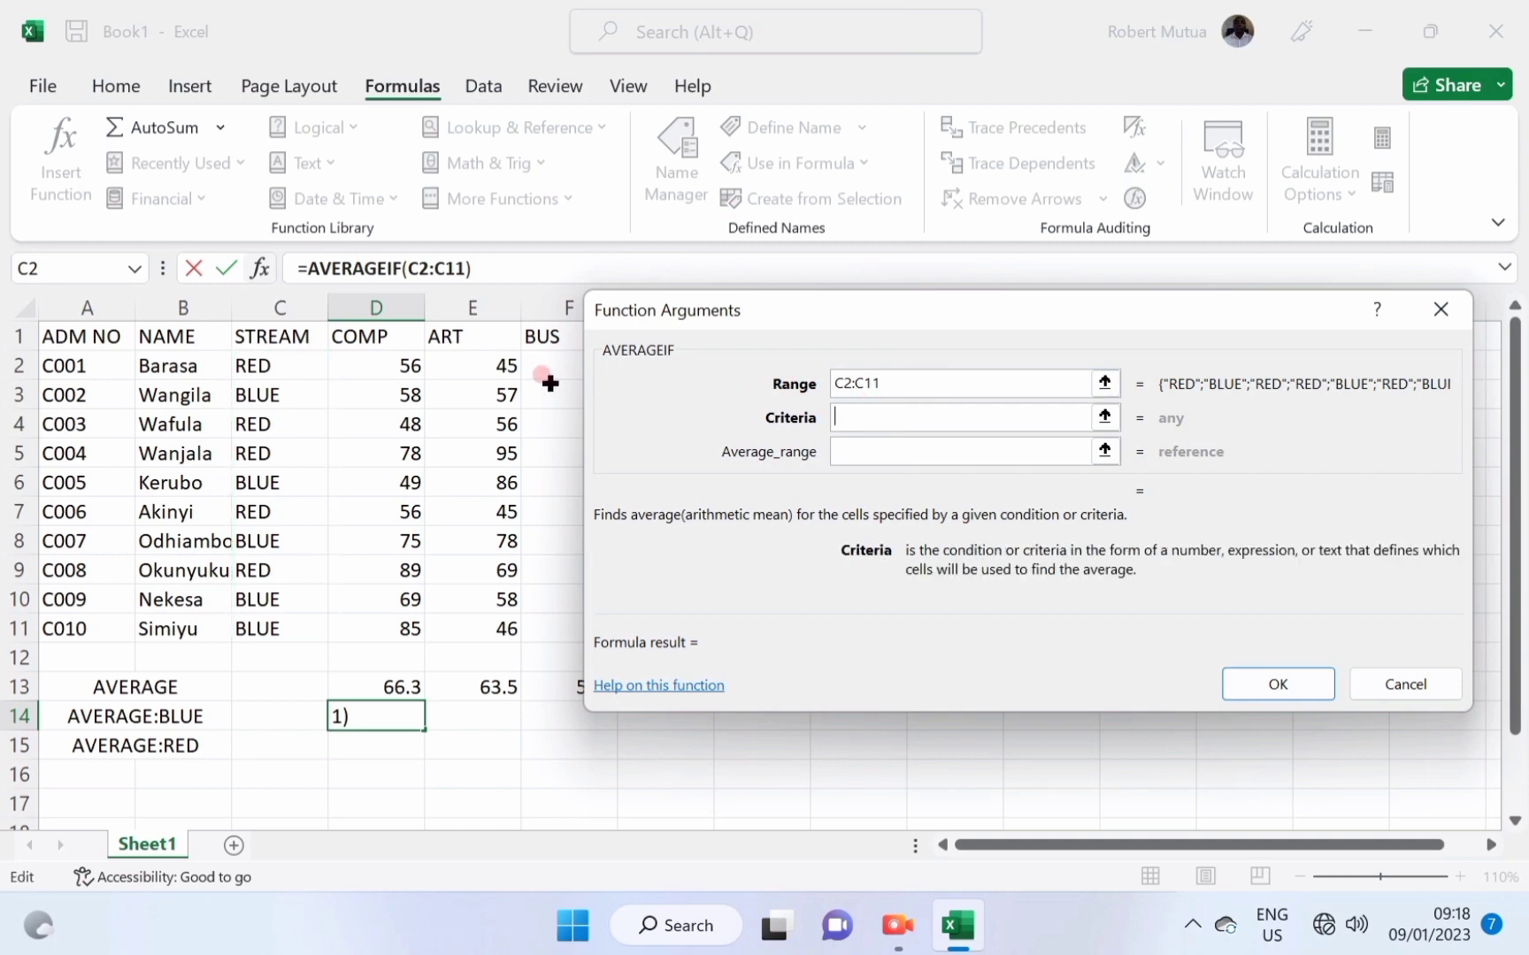
pyautogui.write('BLU')
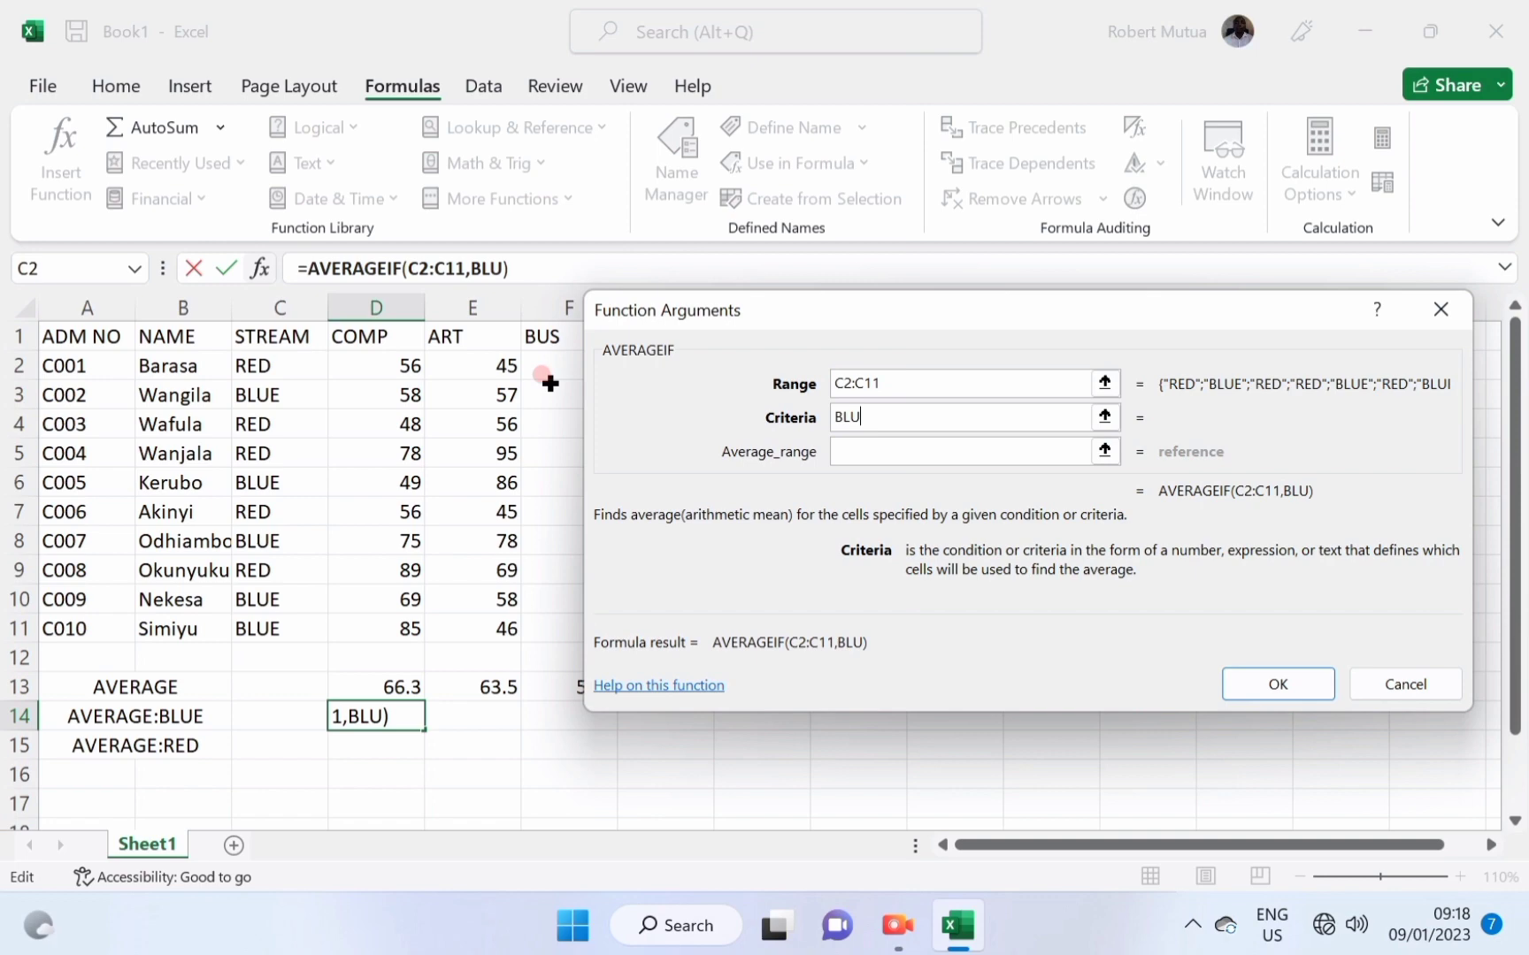
pyautogui.write('E')
pyautogui.click(915, 443)
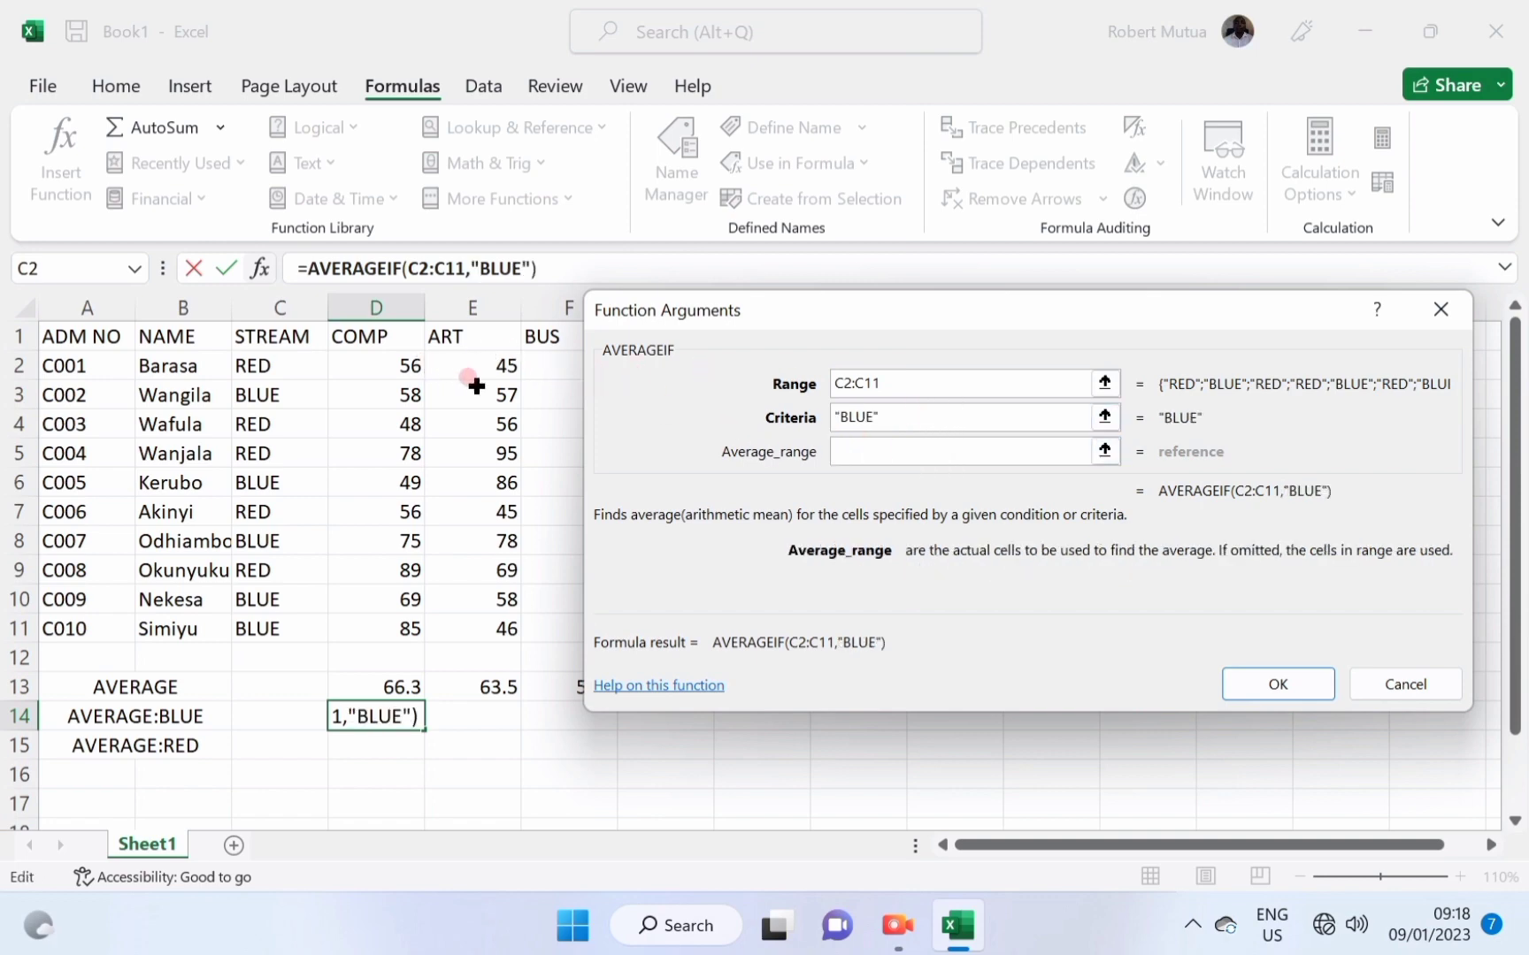
pyautogui.moveTo(392, 365); pyautogui.dragTo(389, 633)
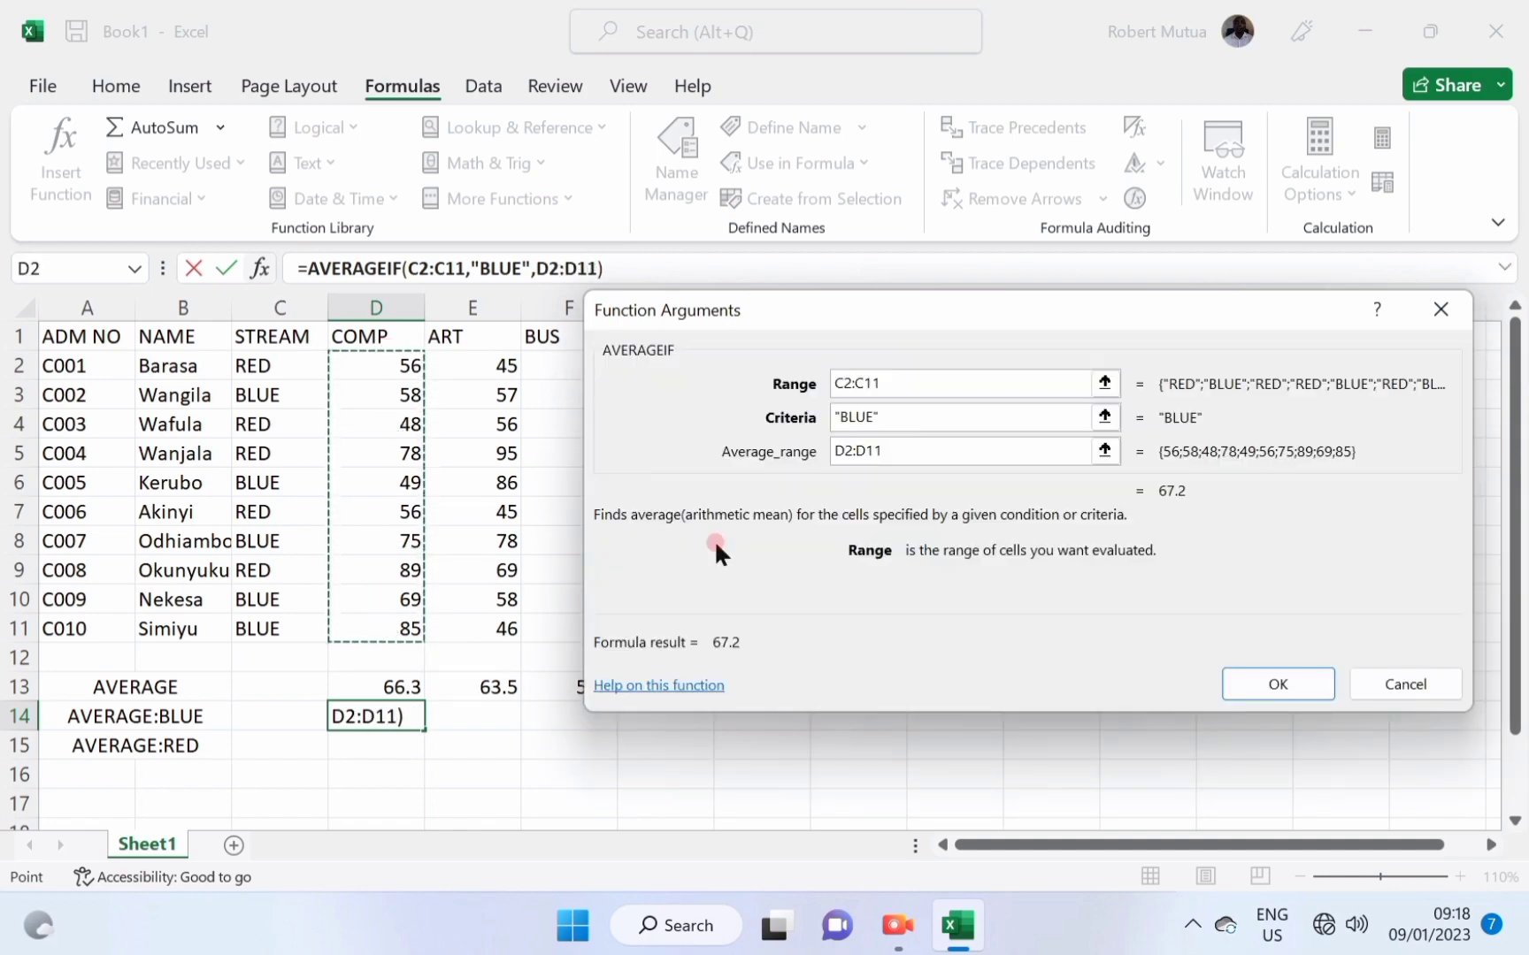
pyautogui.click(1293, 666)
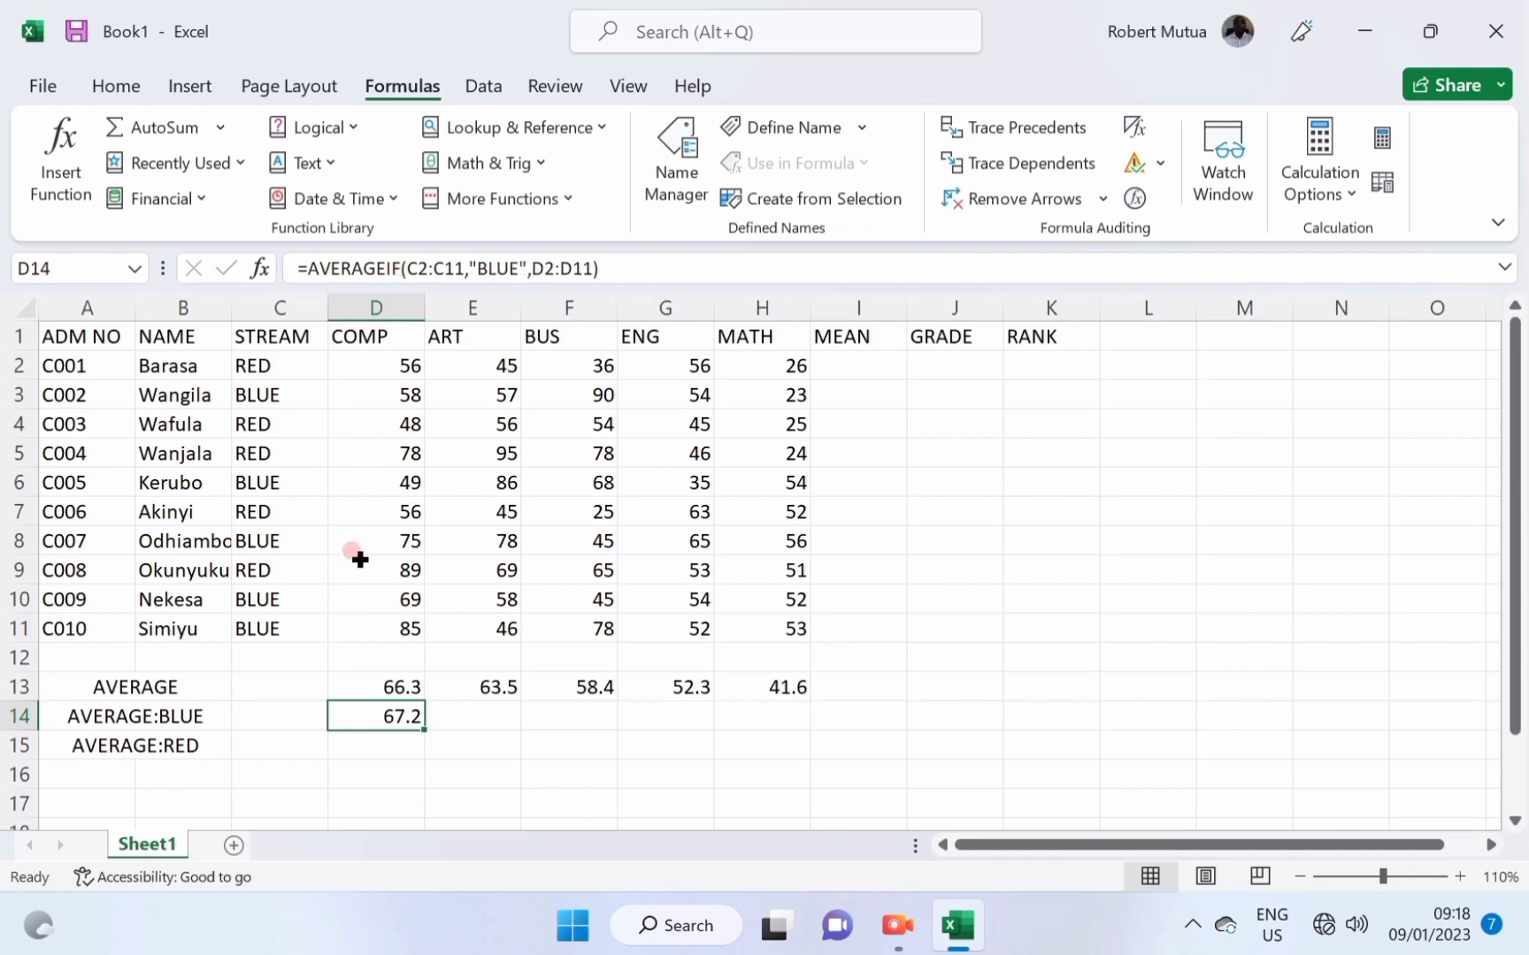
# Copy the blue average across to H14 and compare the ART and COMP formulas.
pyautogui.moveTo(424, 733); pyautogui.dragTo(794, 721)
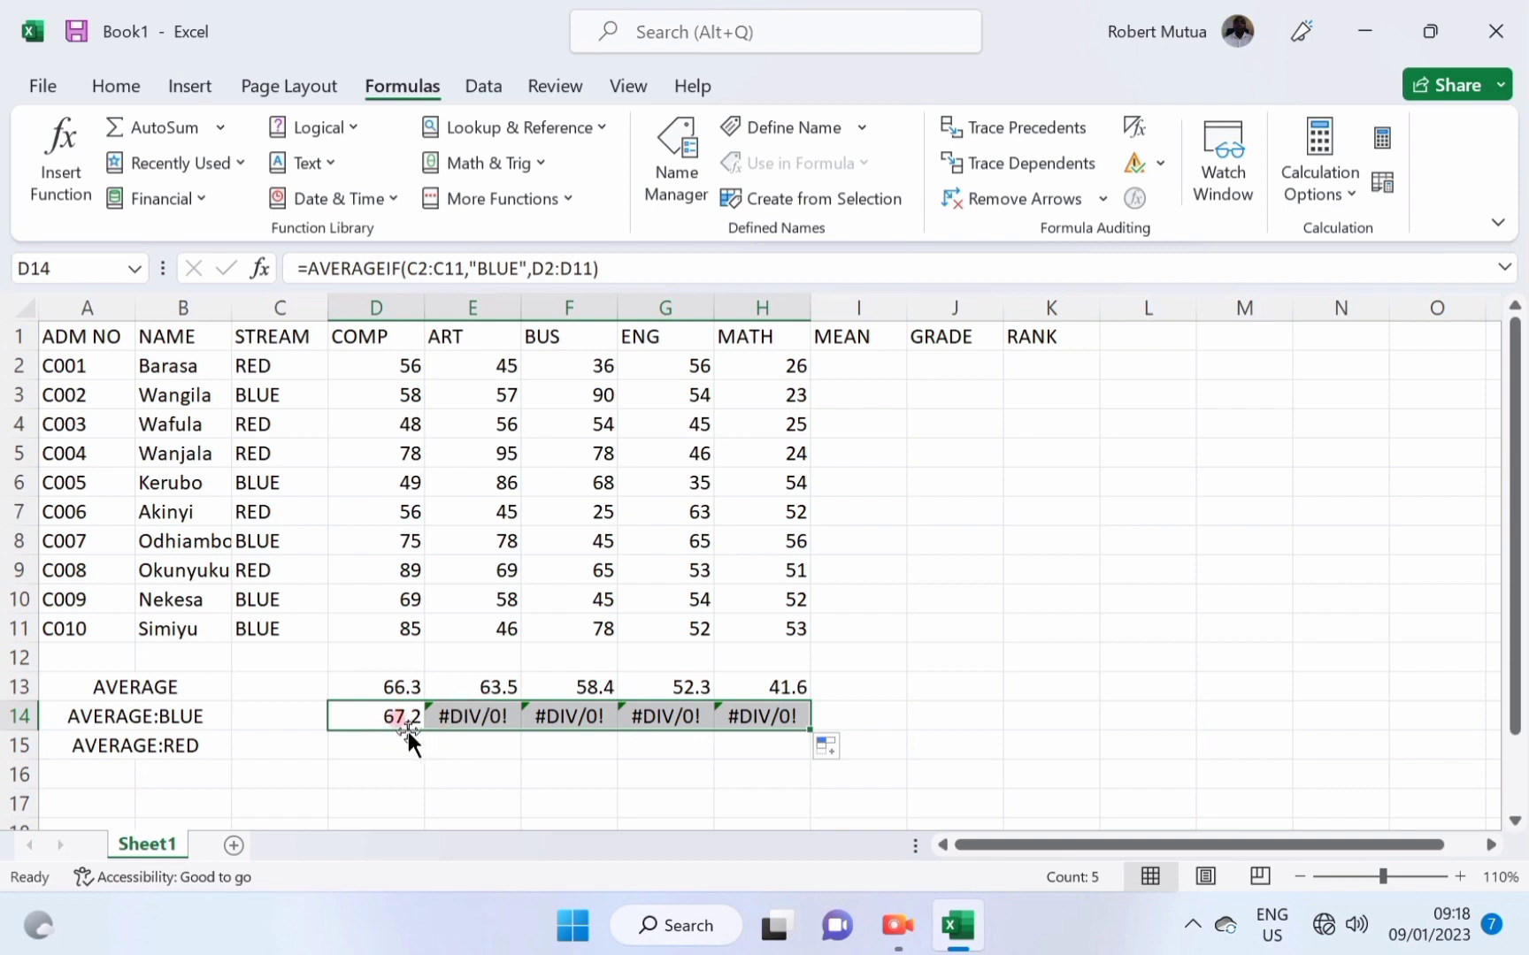
pyautogui.click(392, 717)
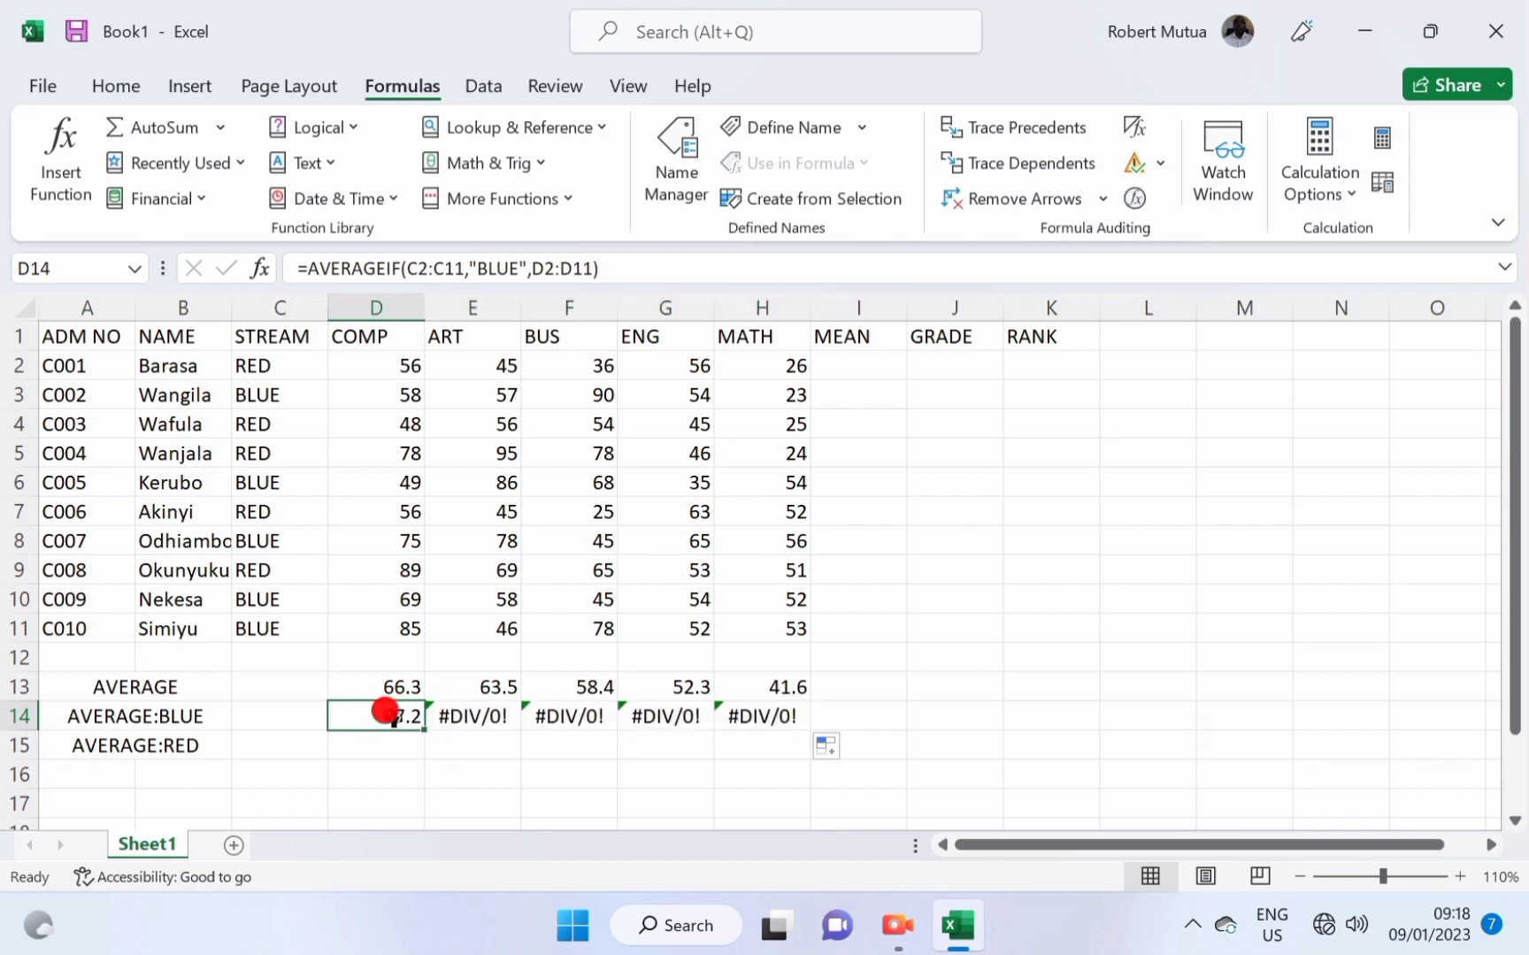
pyautogui.click(471, 717)
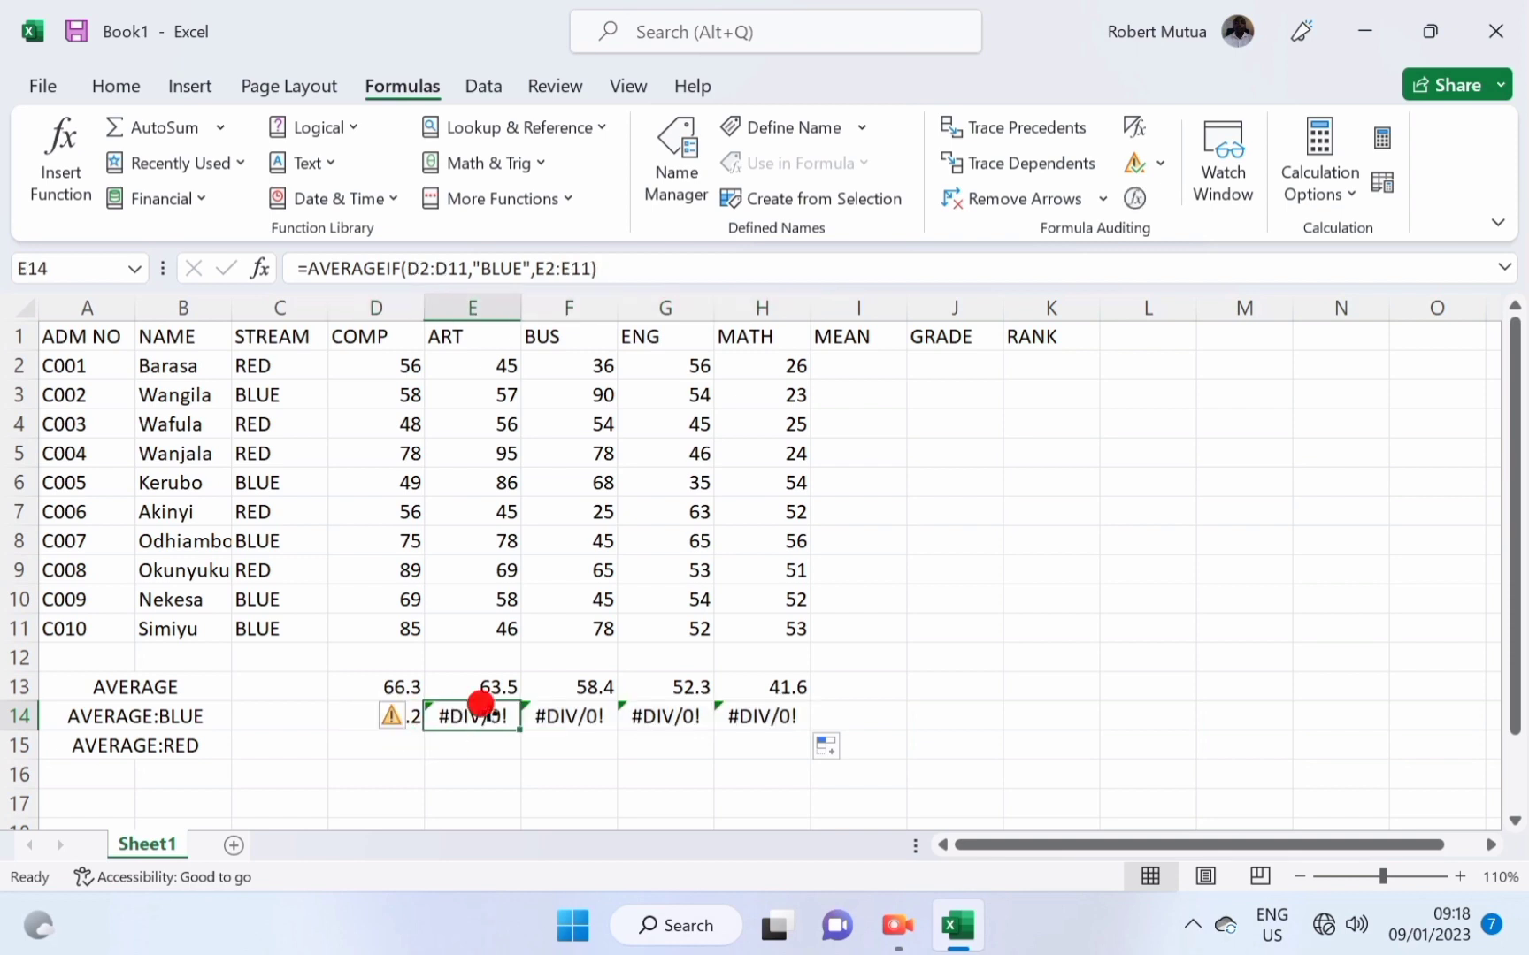
pyautogui.click(353, 719)
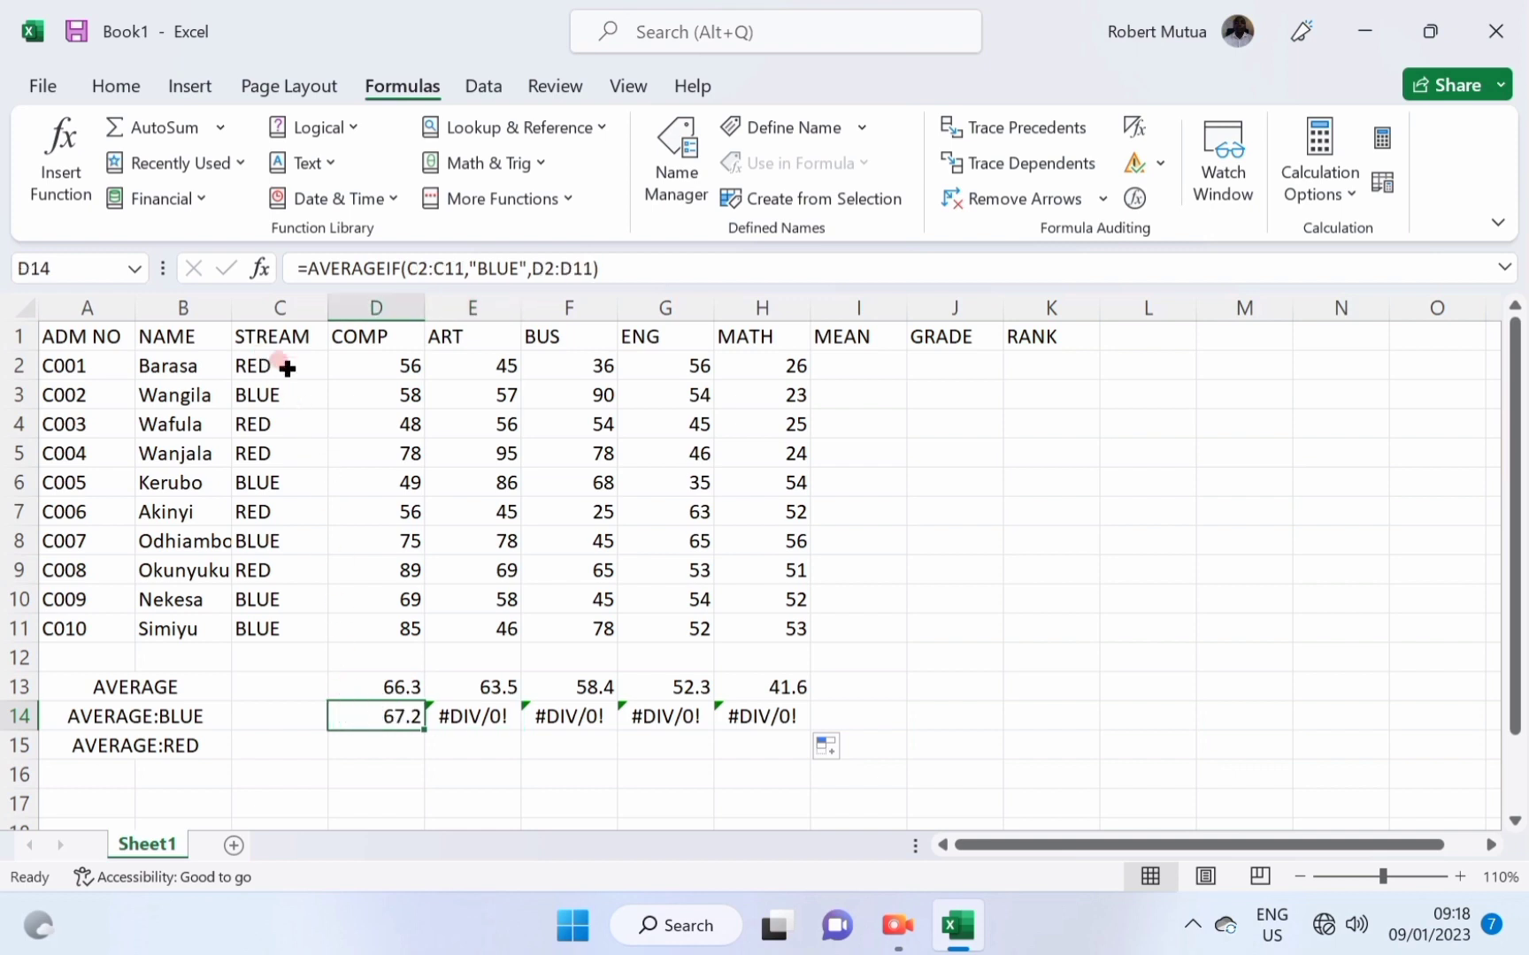
# Lock the stream range as $C$2:$C$11 in D14 and refill to H14 (67.2, 65, 65.2, 52, 47.6).
pyautogui.click(406, 268)
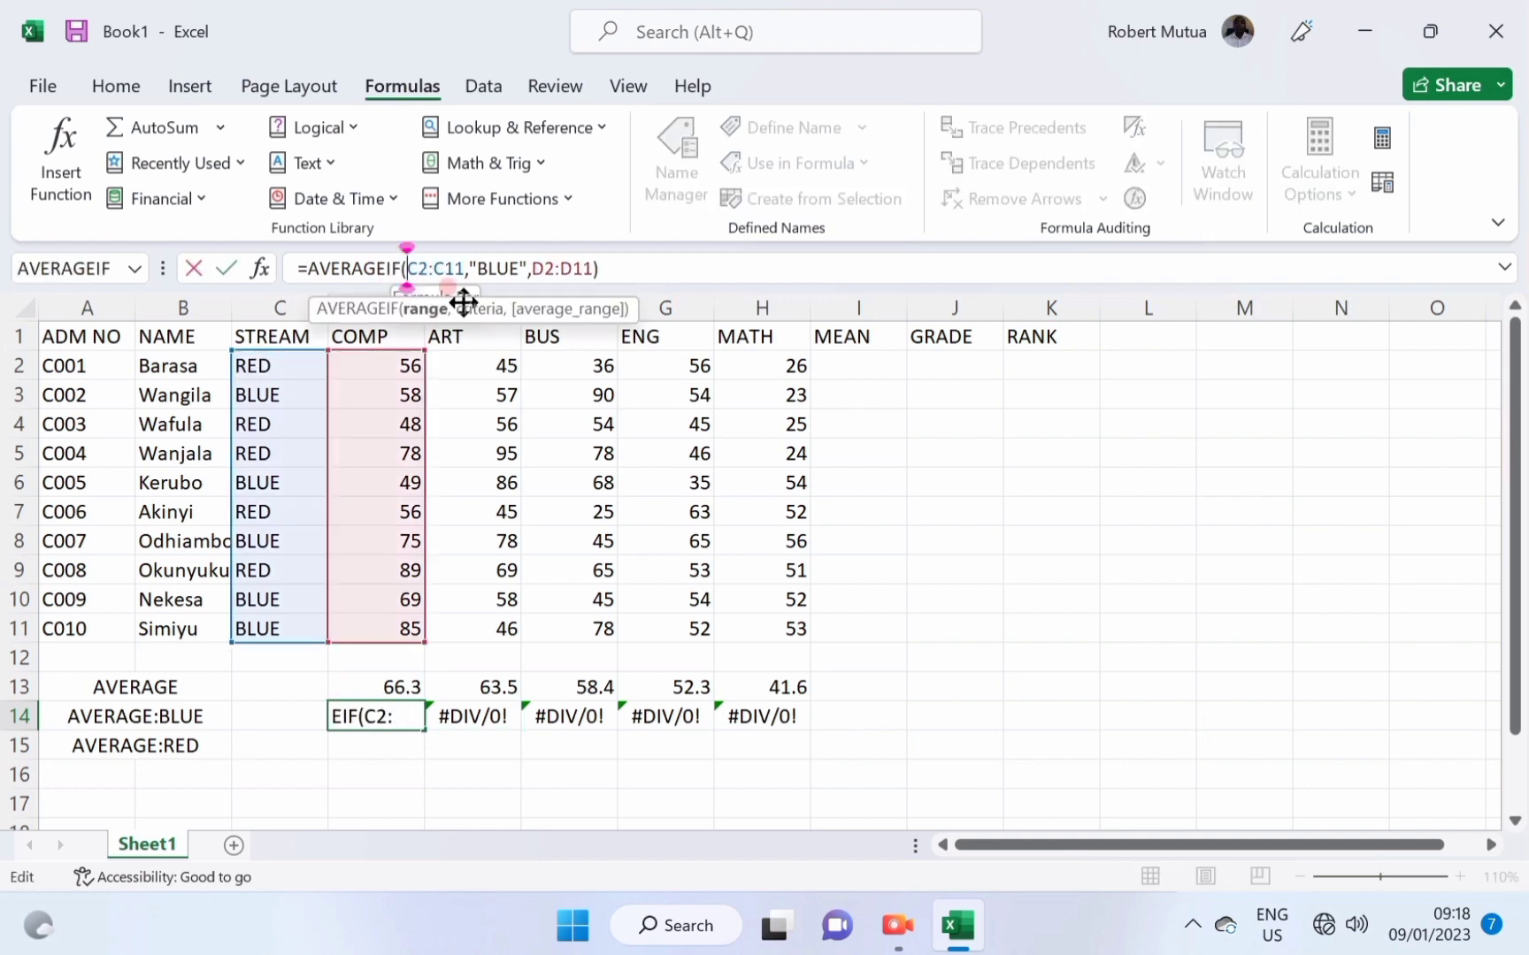
pyautogui.write('$')
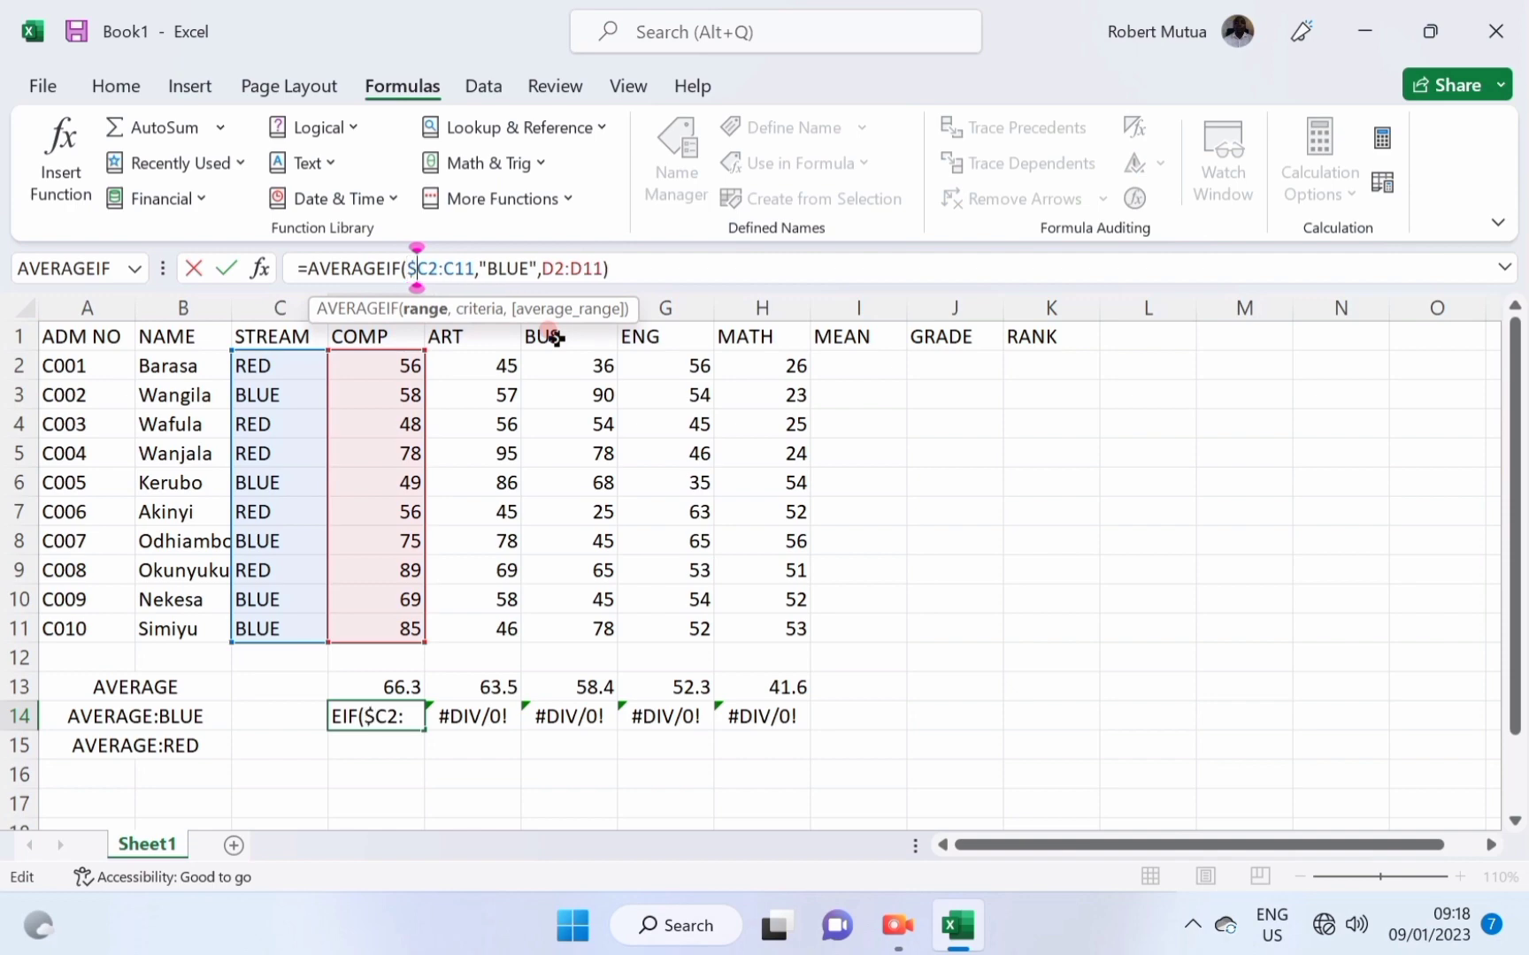
pyautogui.press('End')
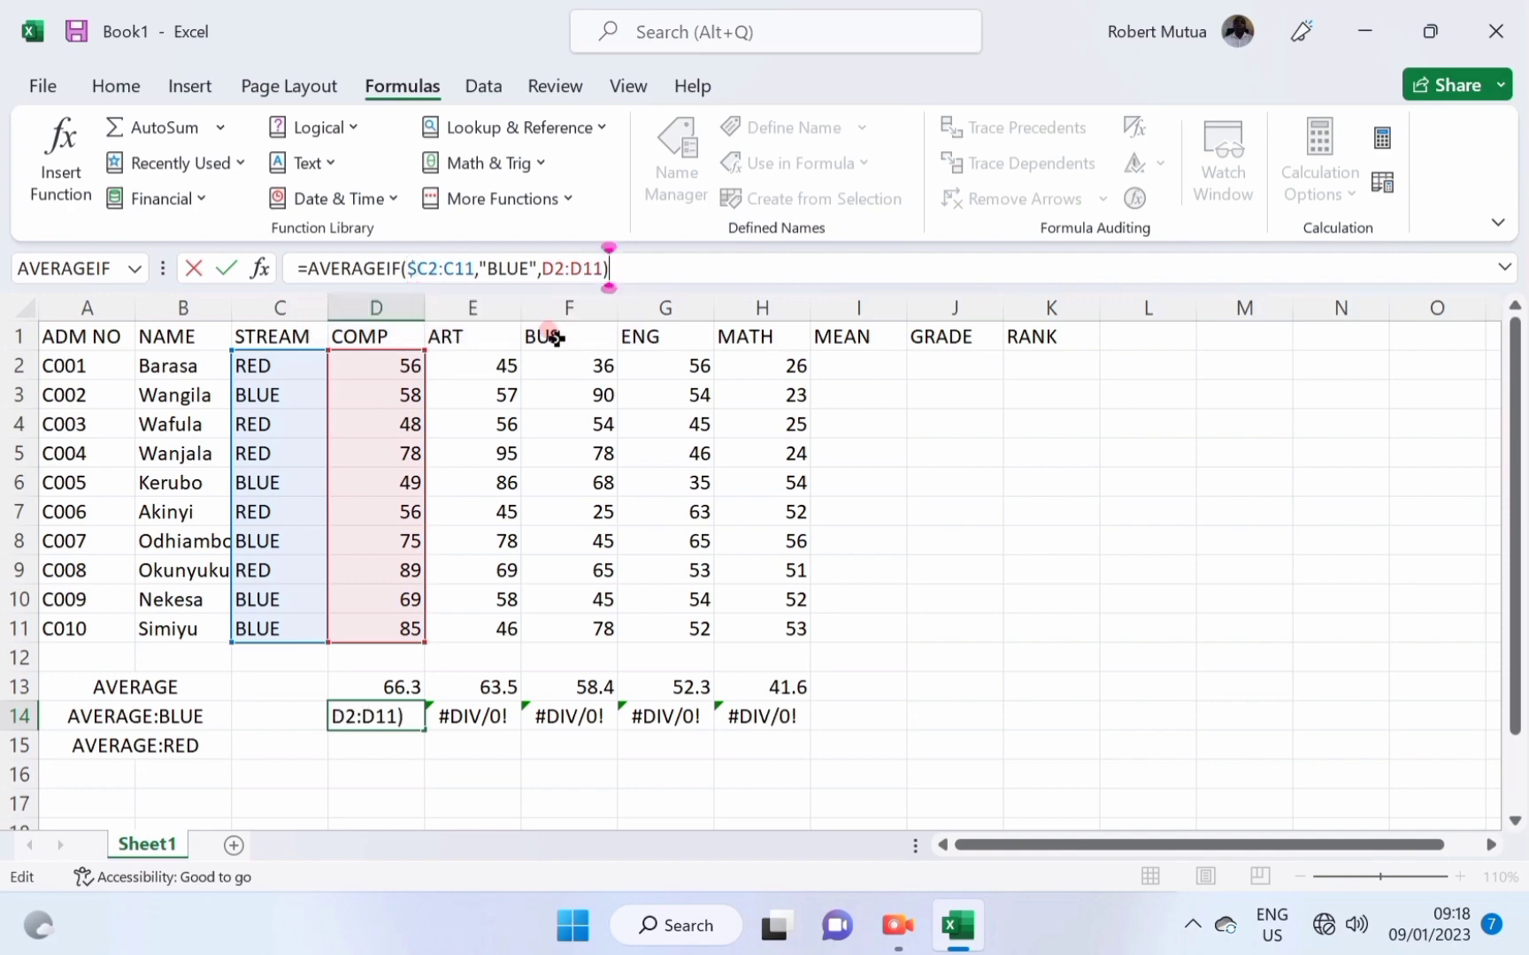
pyautogui.click(424, 268)
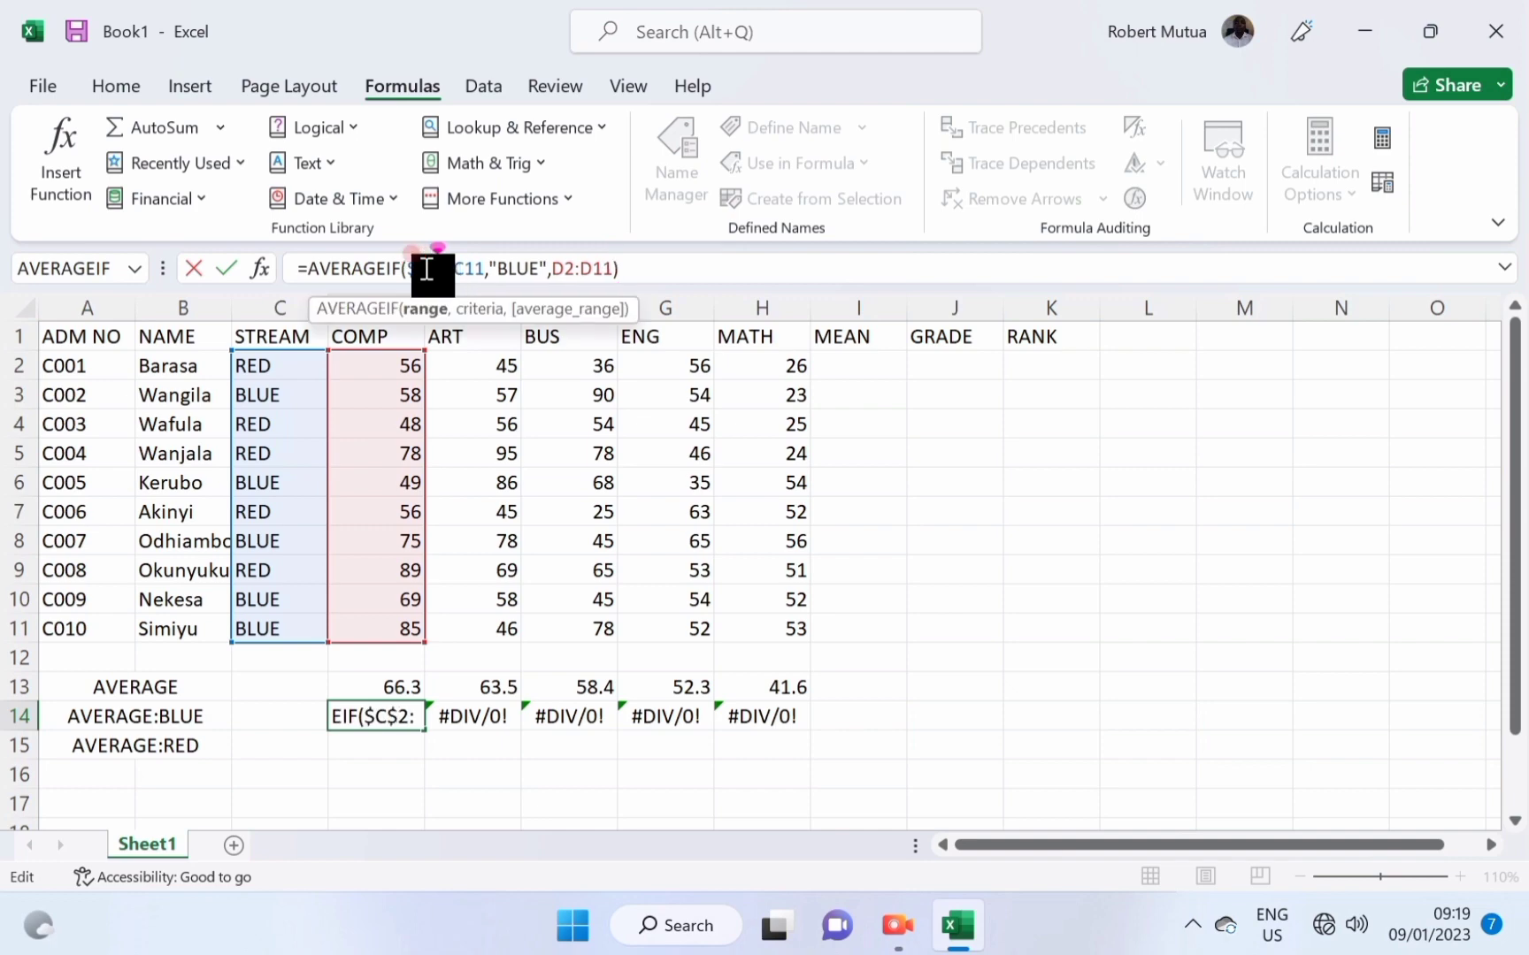
pyautogui.write('$')
pyautogui.click(456, 268)
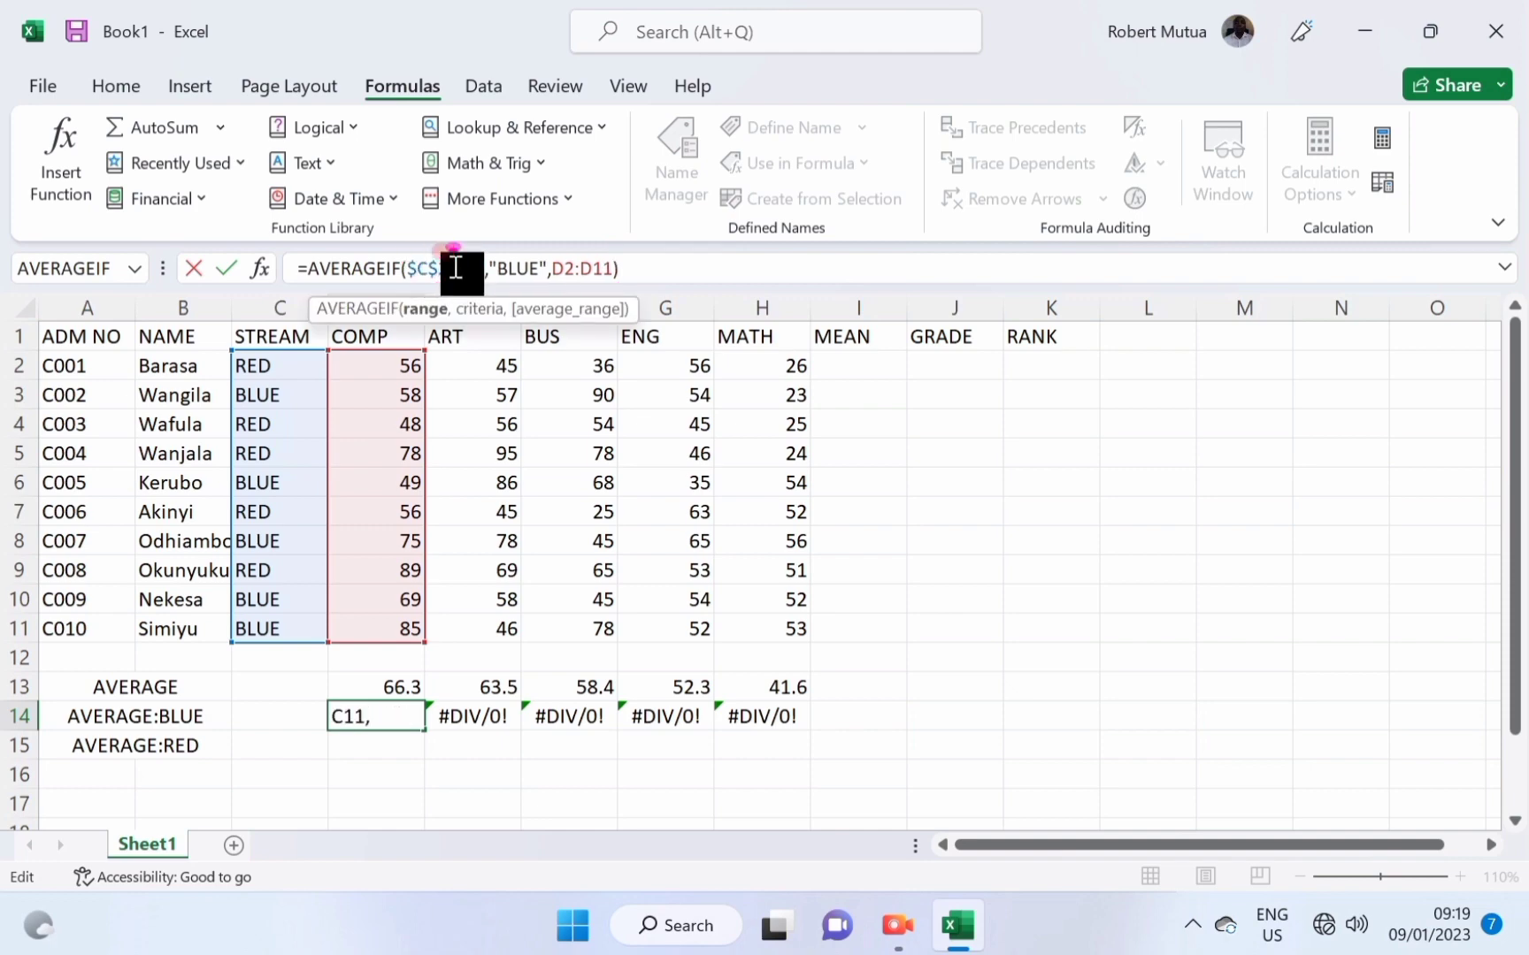
pyautogui.write('$')
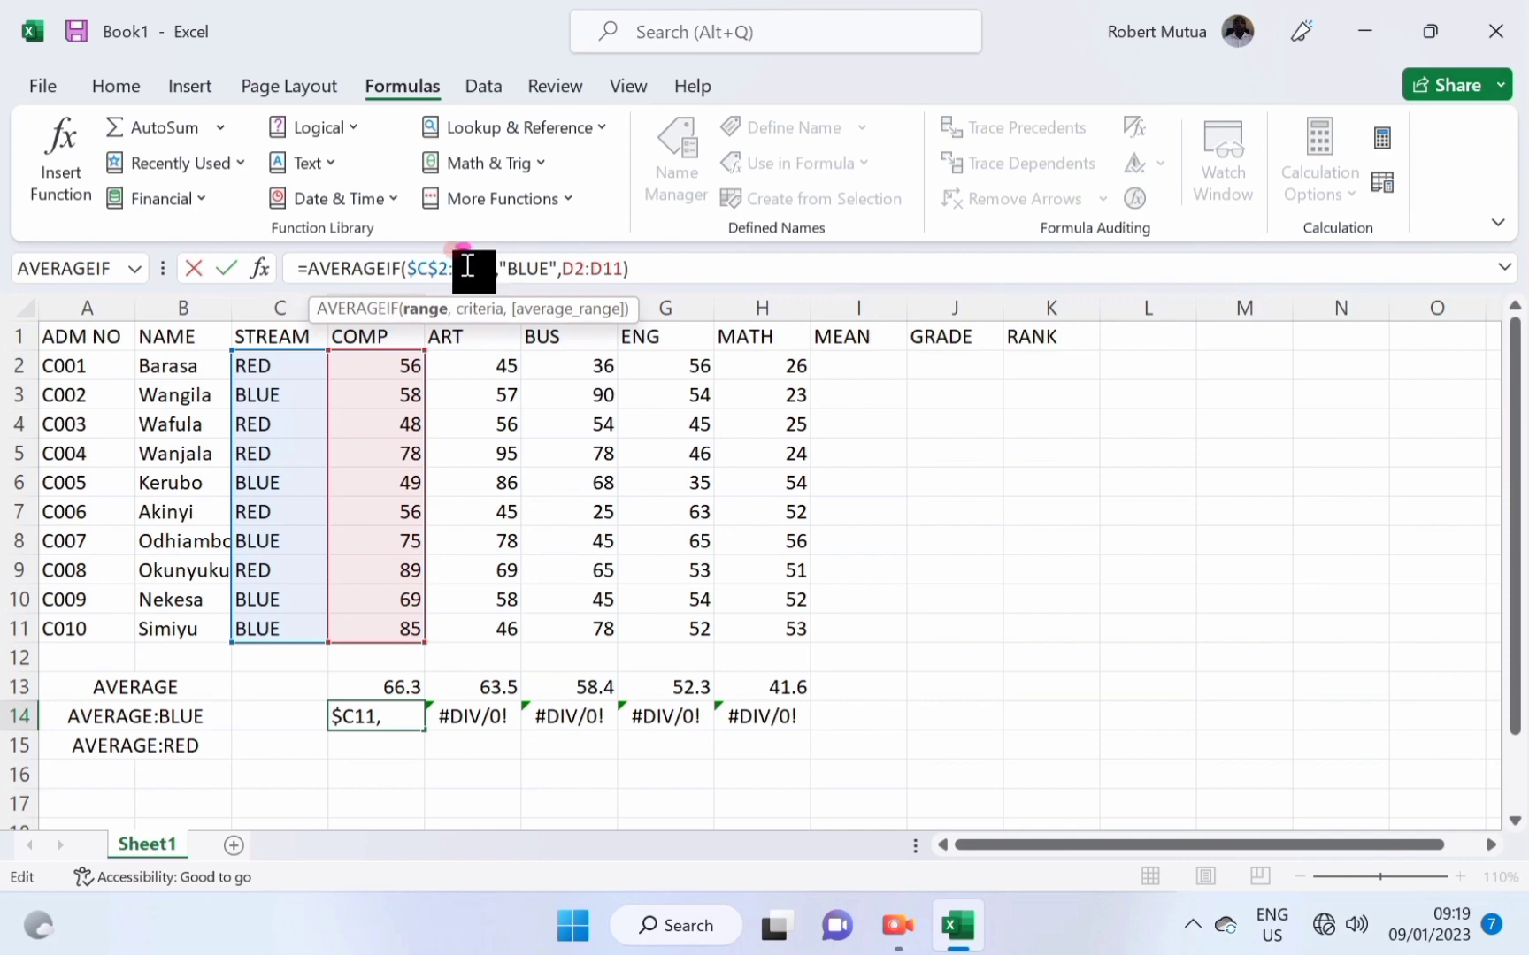
pyautogui.click(476, 268)
pyautogui.write('$')
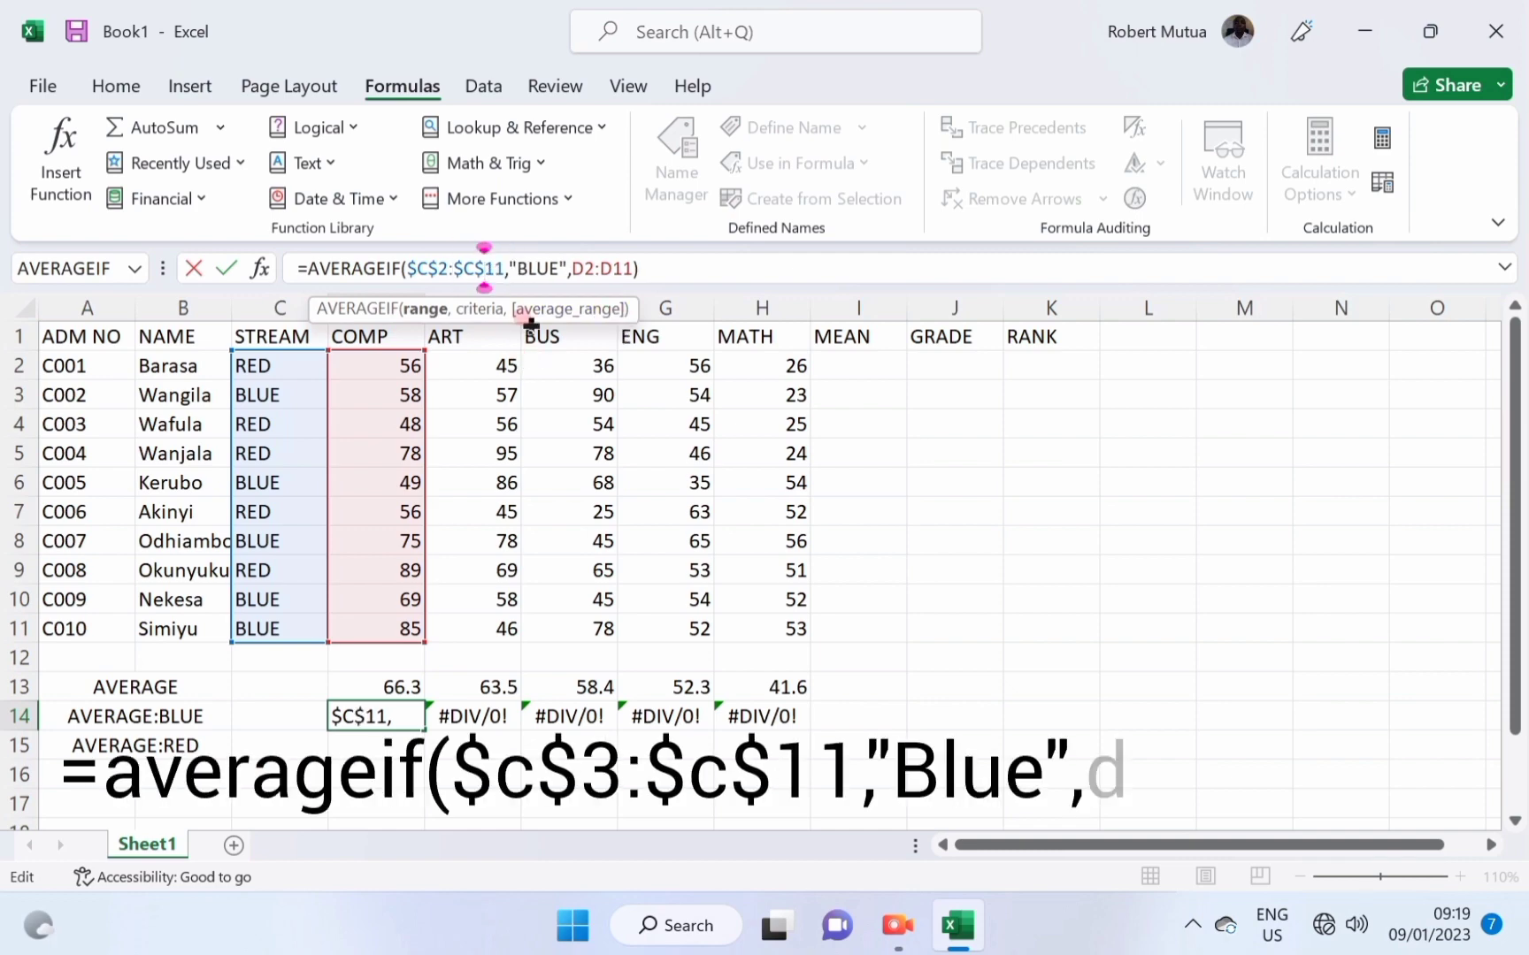
pyautogui.press('Return')
pyautogui.click(371, 718)
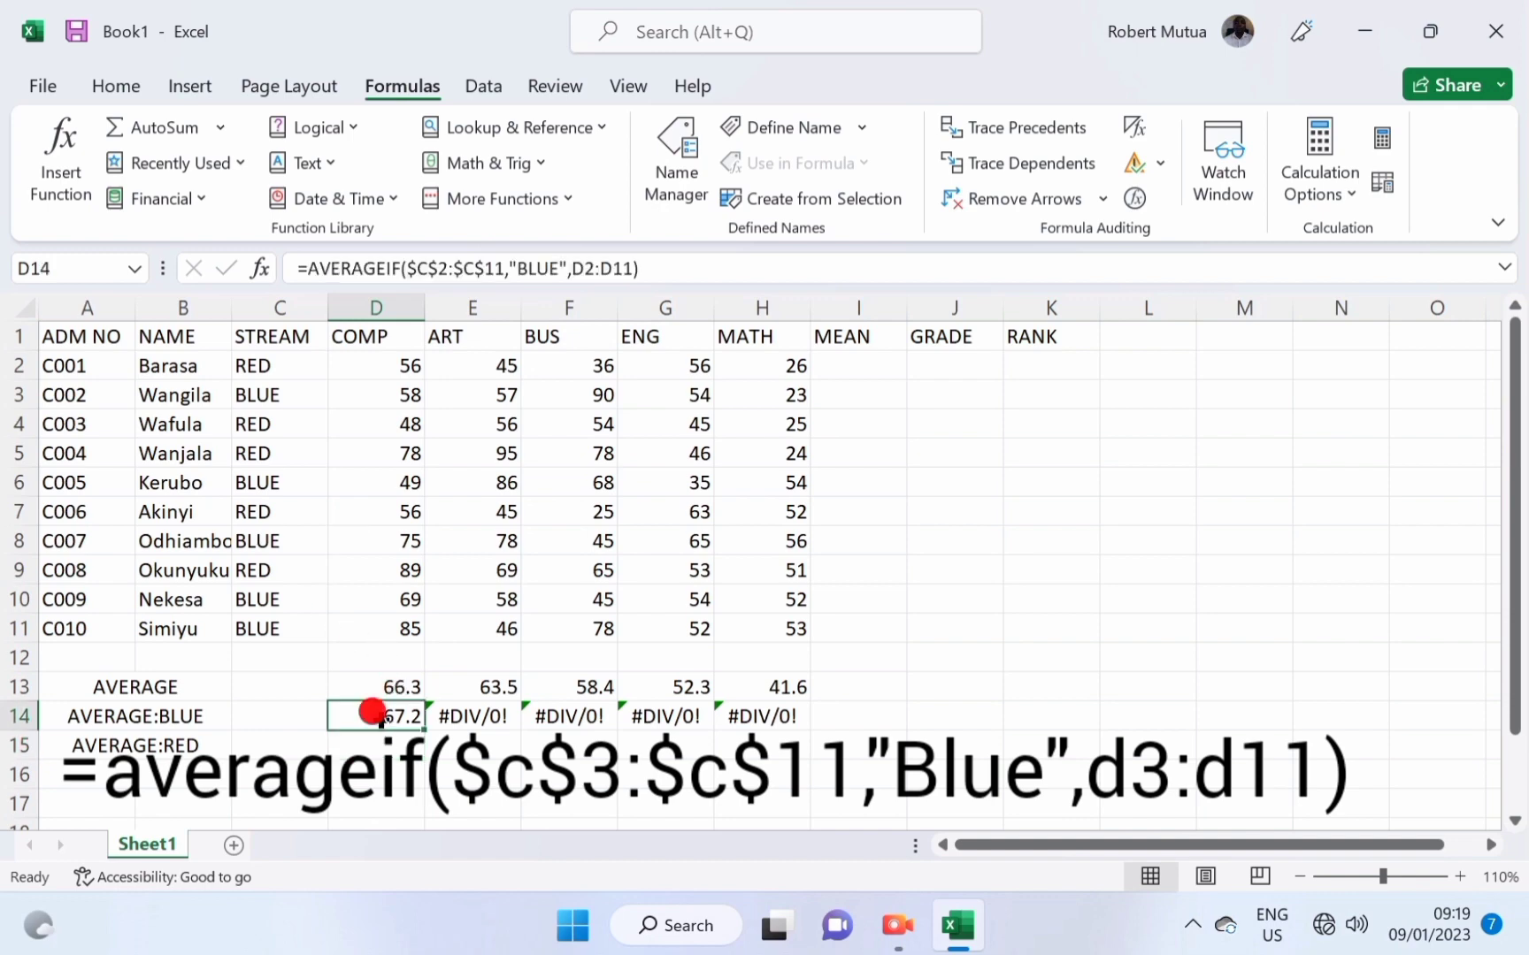
pyautogui.moveTo(427, 735); pyautogui.dragTo(772, 721)
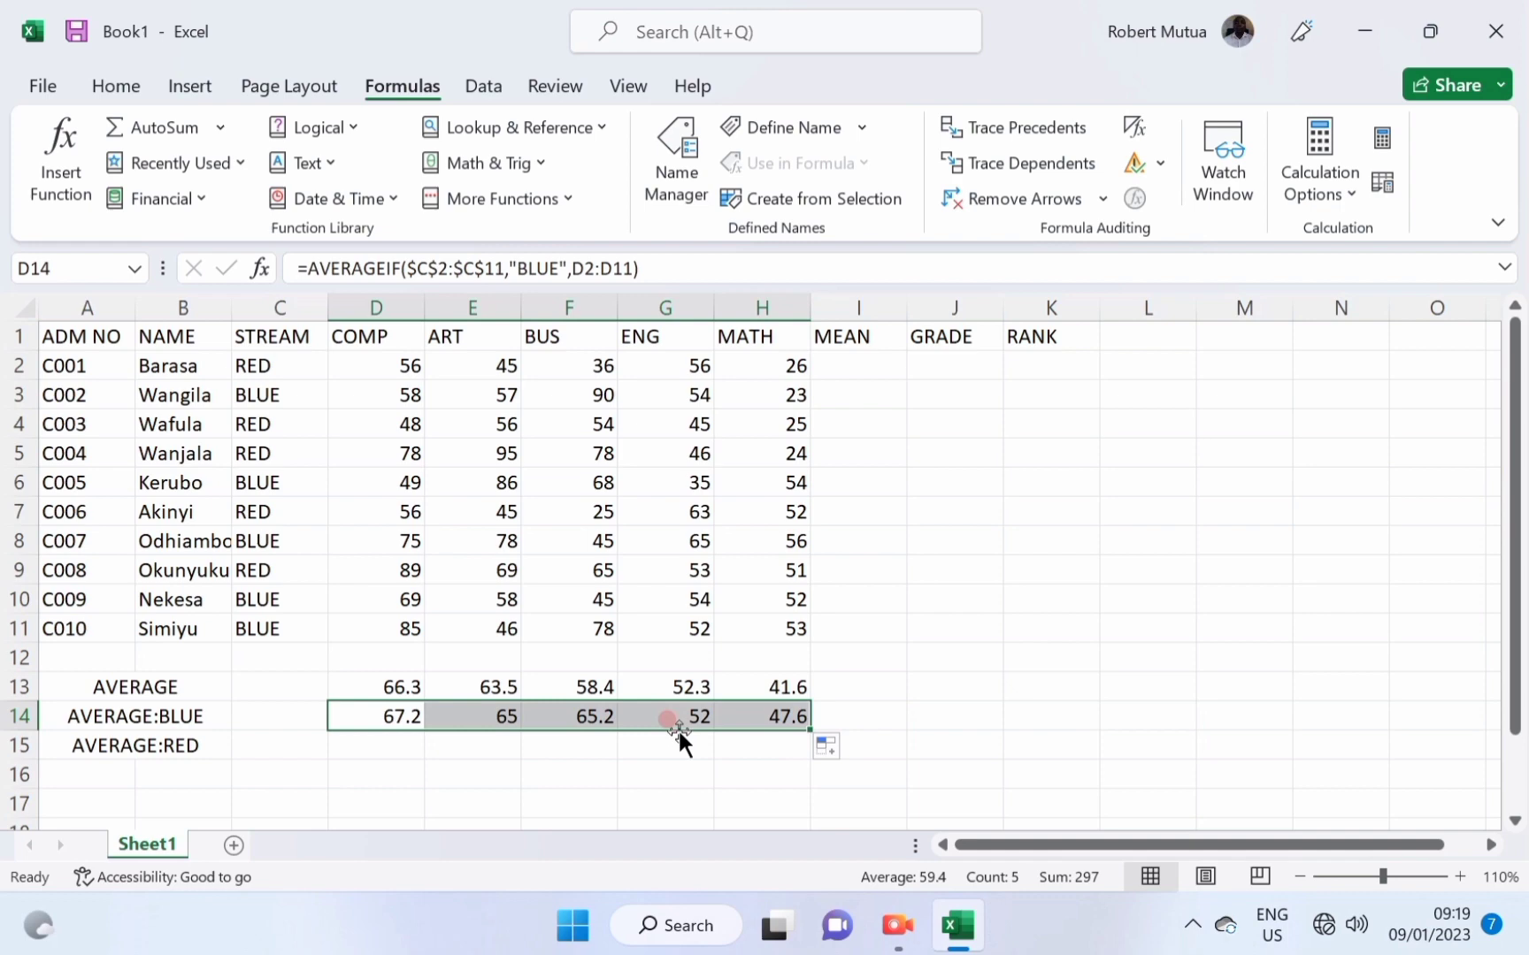
# Build the AVERAGE:RED row with AVERAGEIF on RED: 65.4, 62, 51.6, 52.6, 35.6.
pyautogui.click(356, 740)
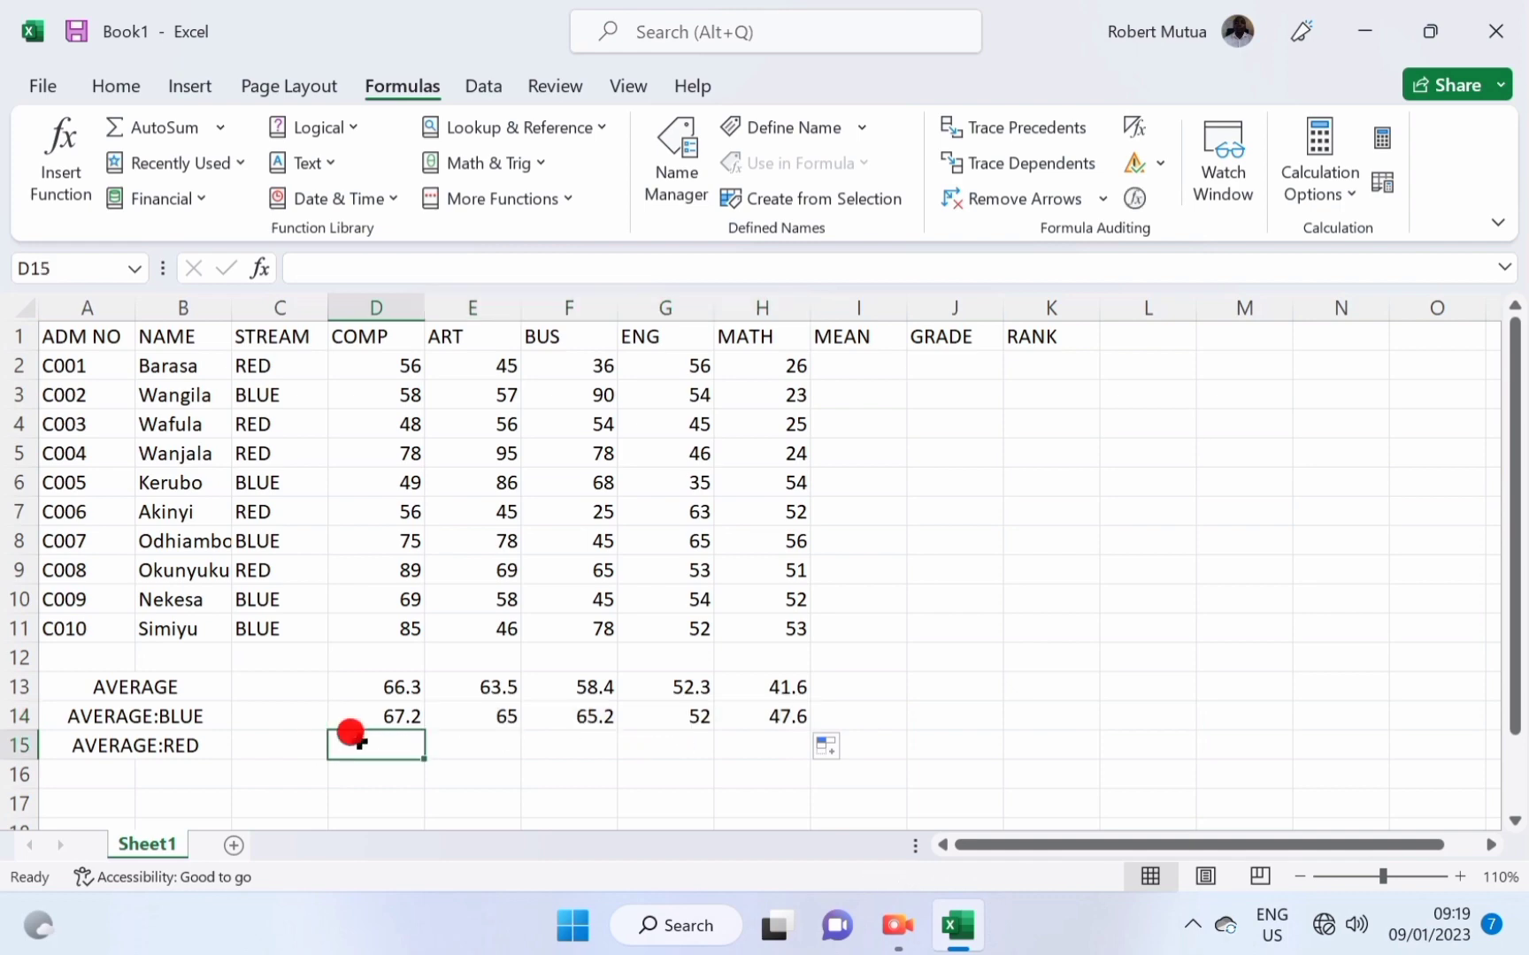
pyautogui.click(375, 717)
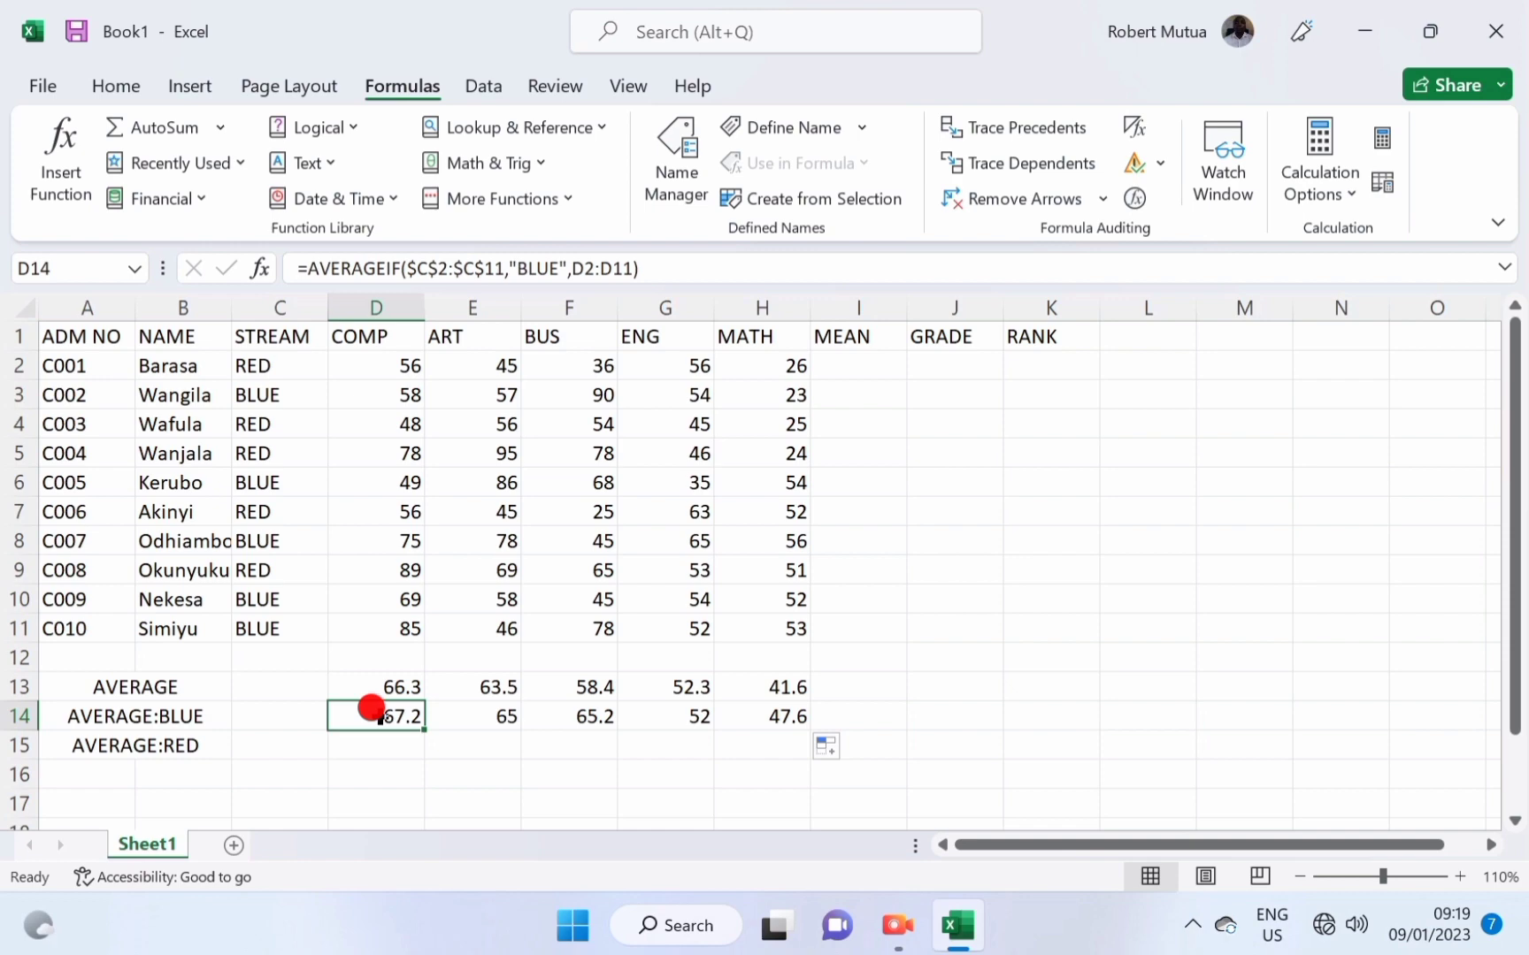
pyautogui.click(44, 142)
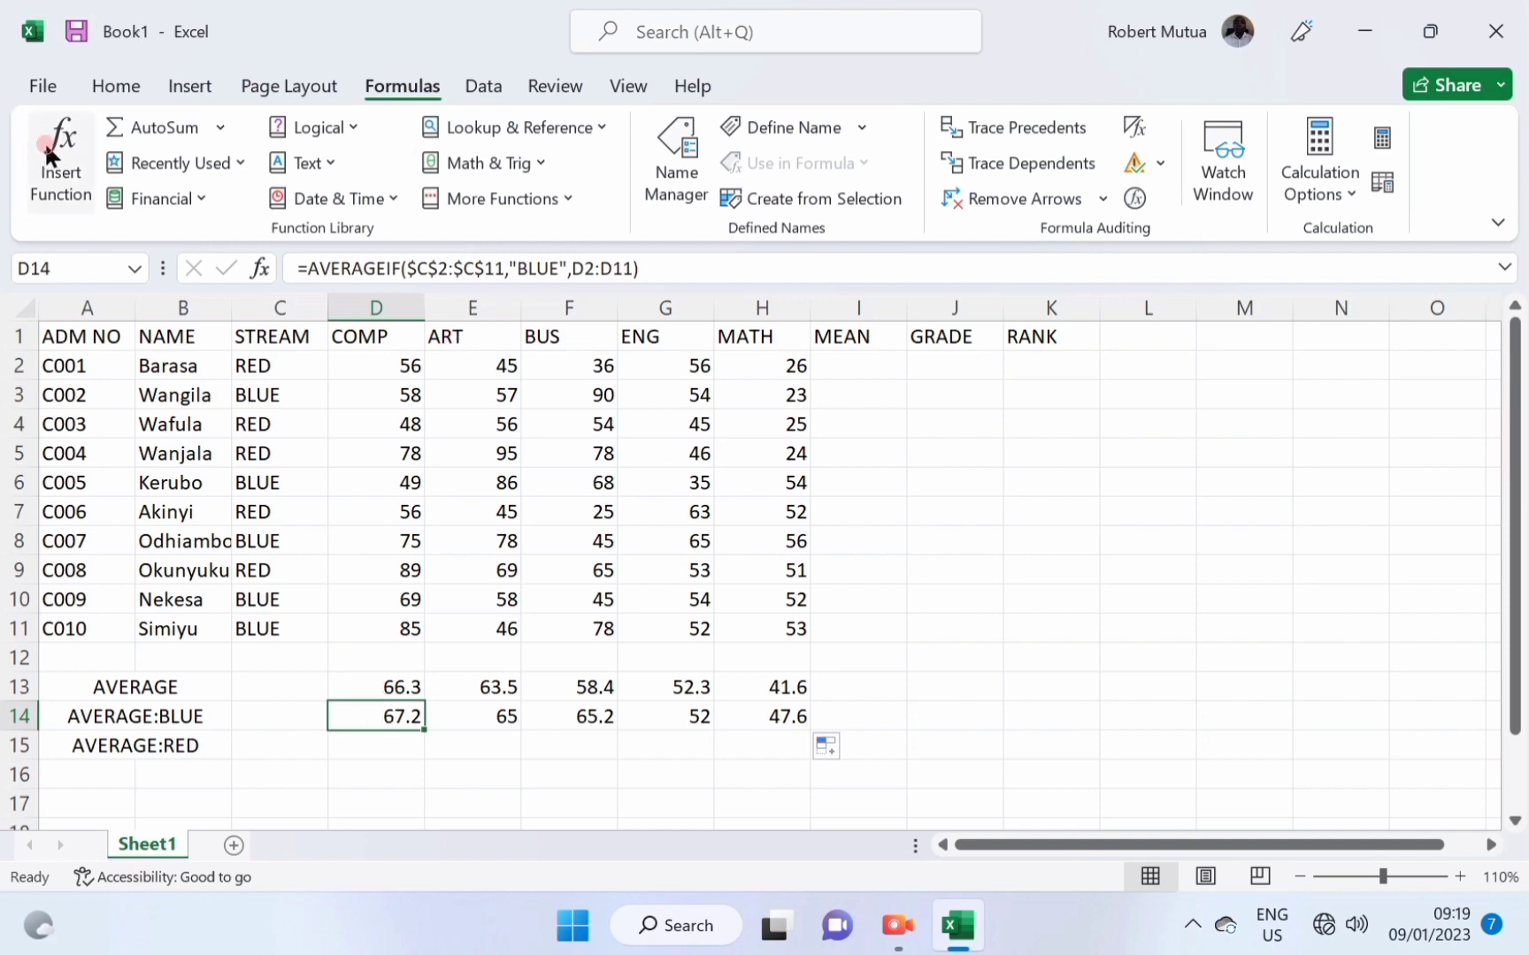
pyautogui.click(44, 143)
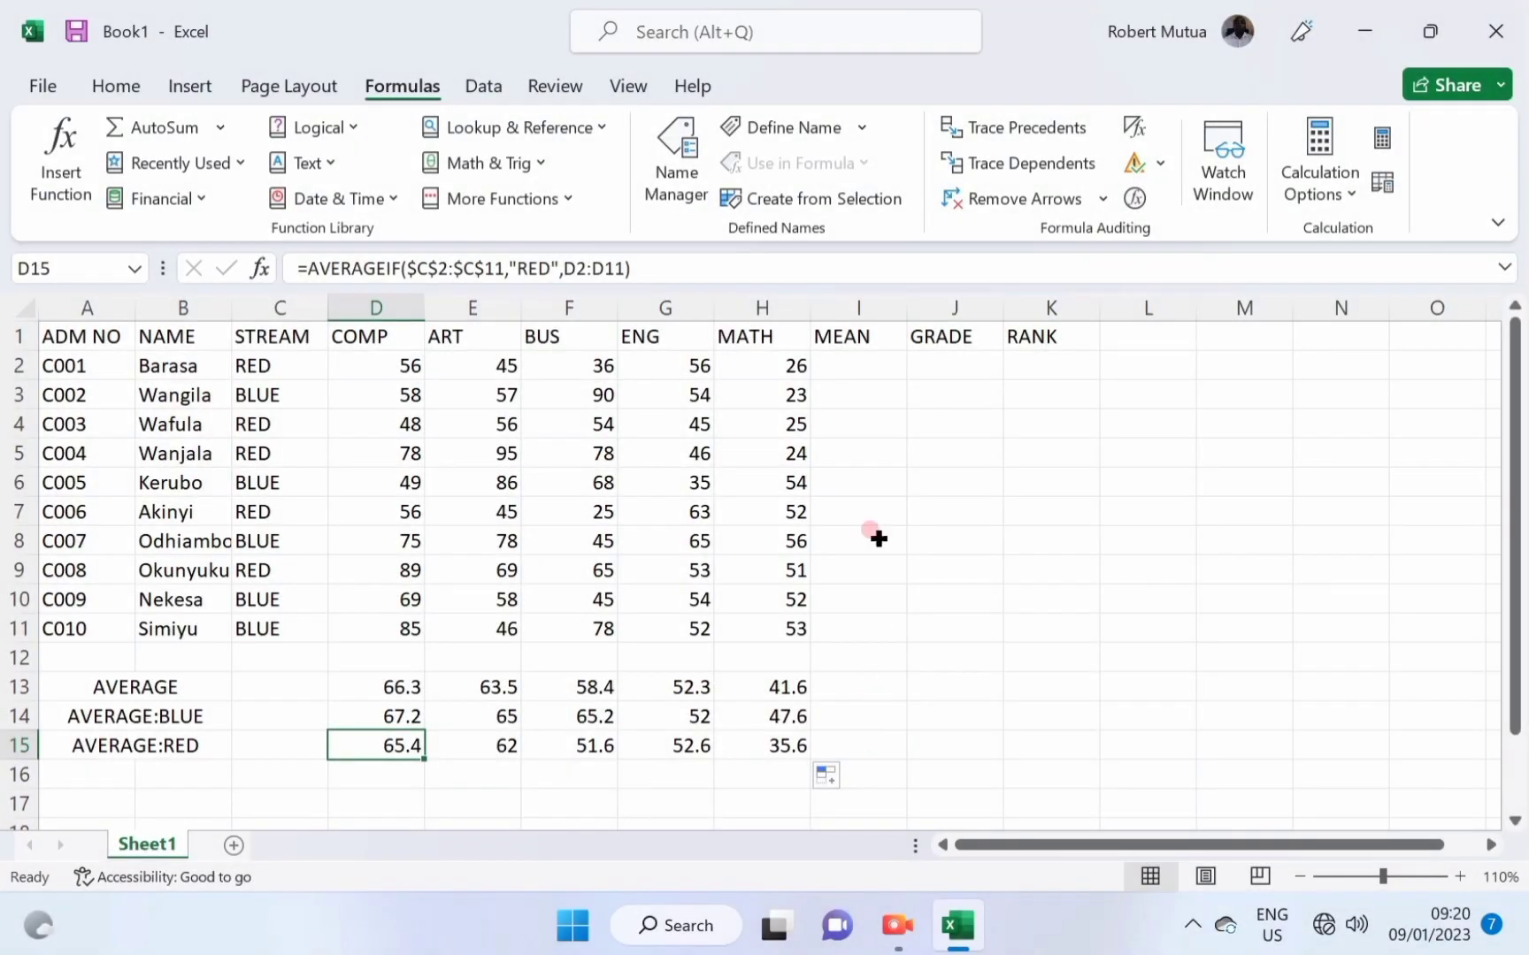
pyautogui.click(831, 370)
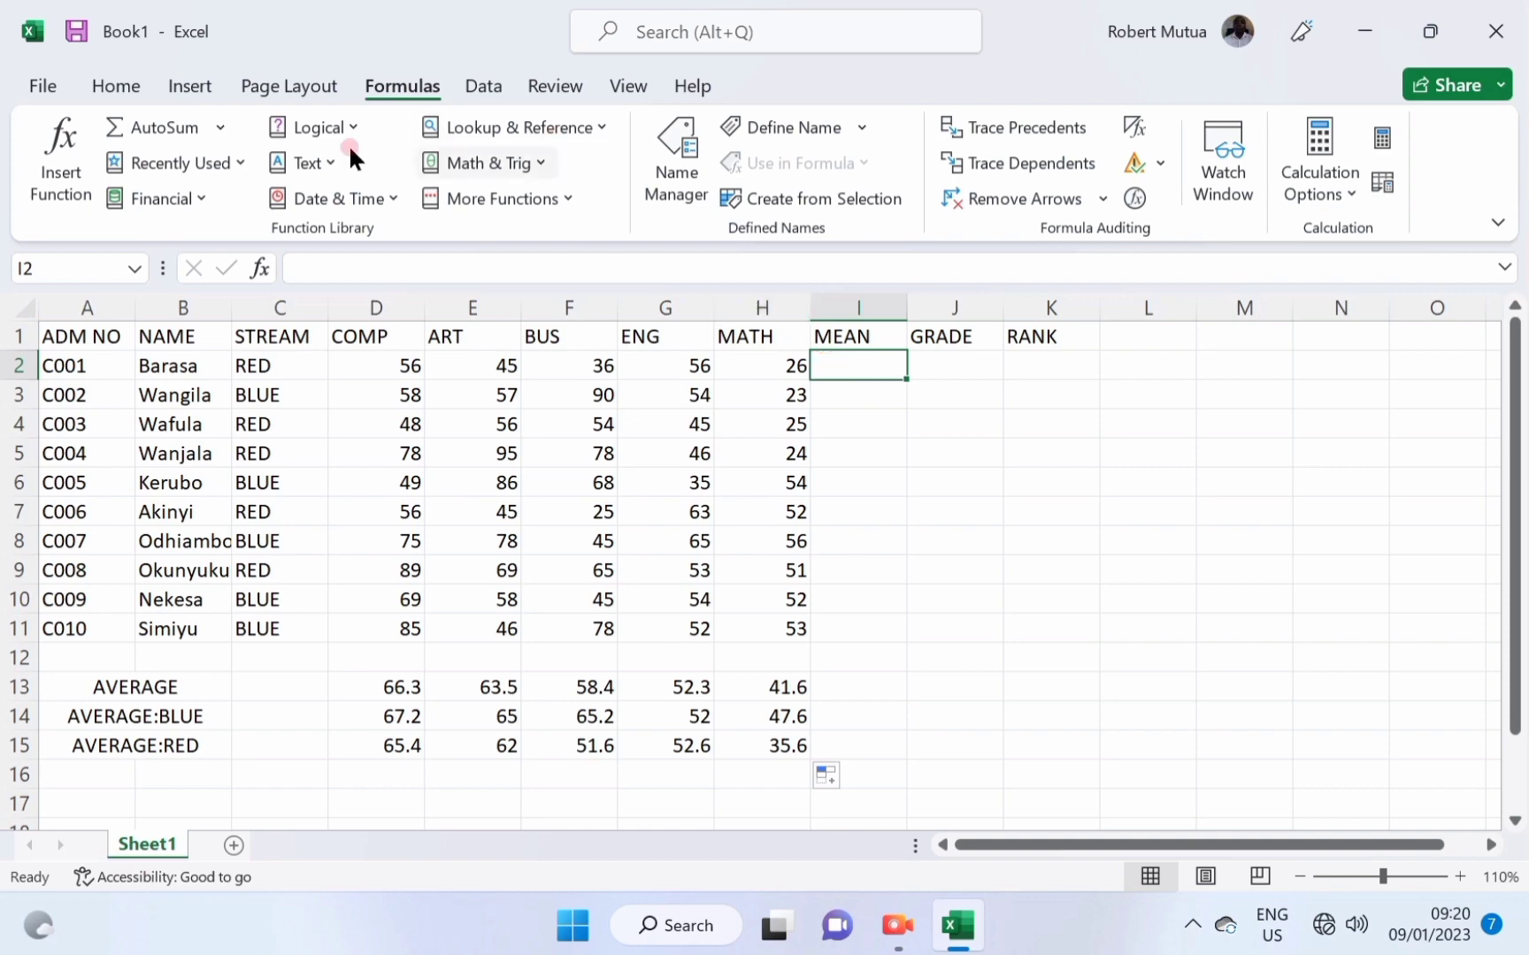
# Enter AVERAGE of D2:H2 in I2 and fill it down to I11 for each student's mean.
pyautogui.click(60, 141)
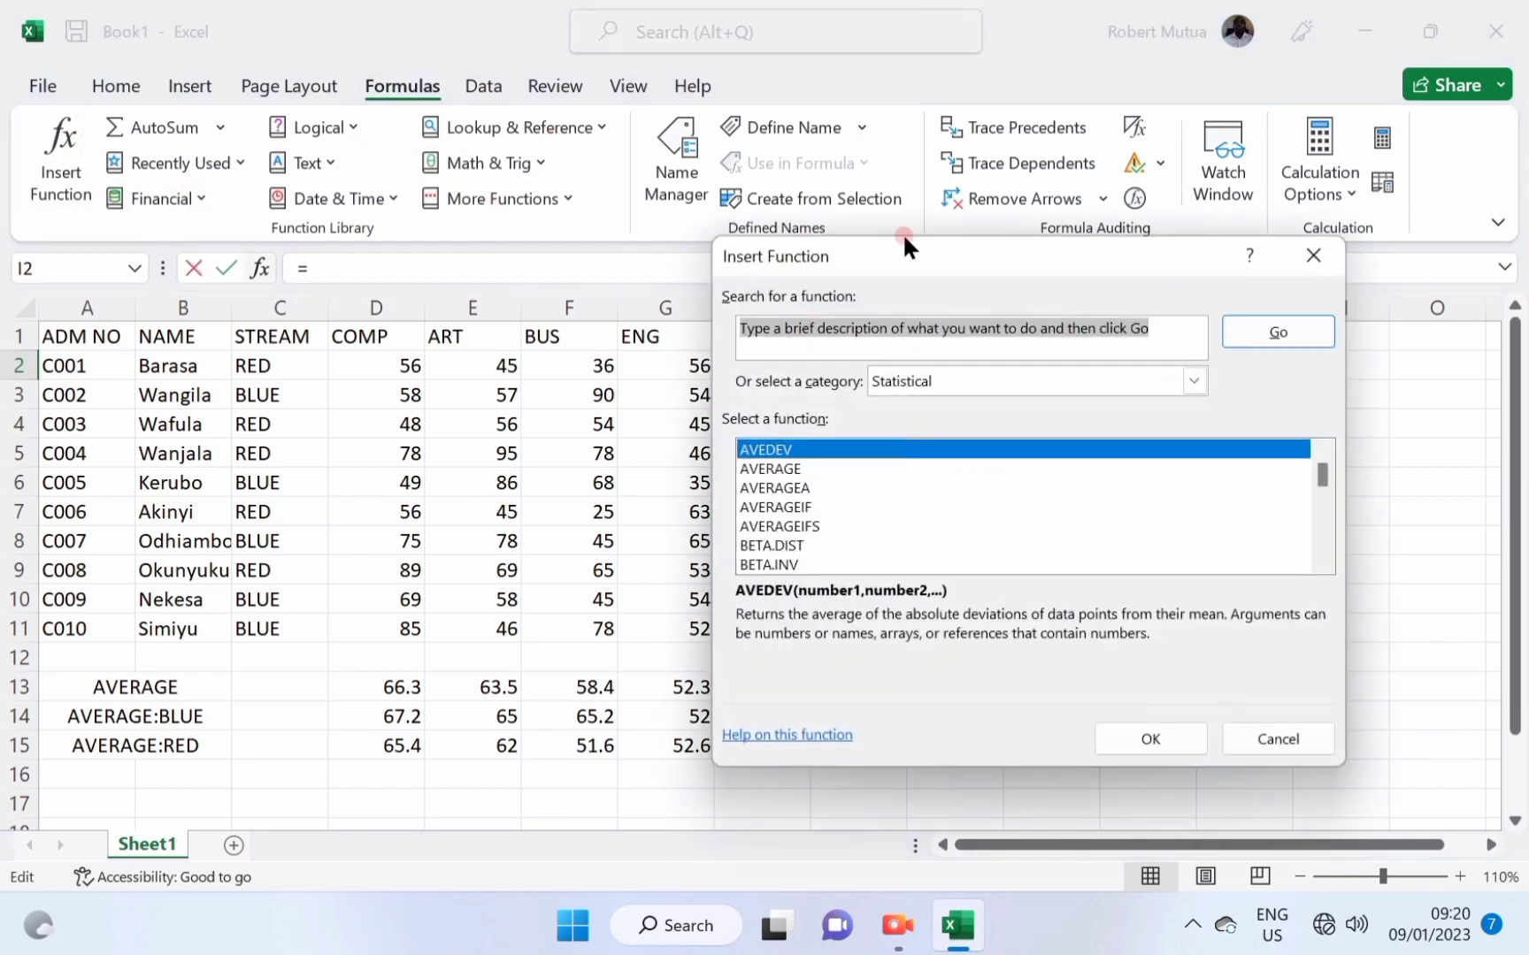
pyautogui.moveTo(911, 255); pyautogui.dragTo(955, 449)
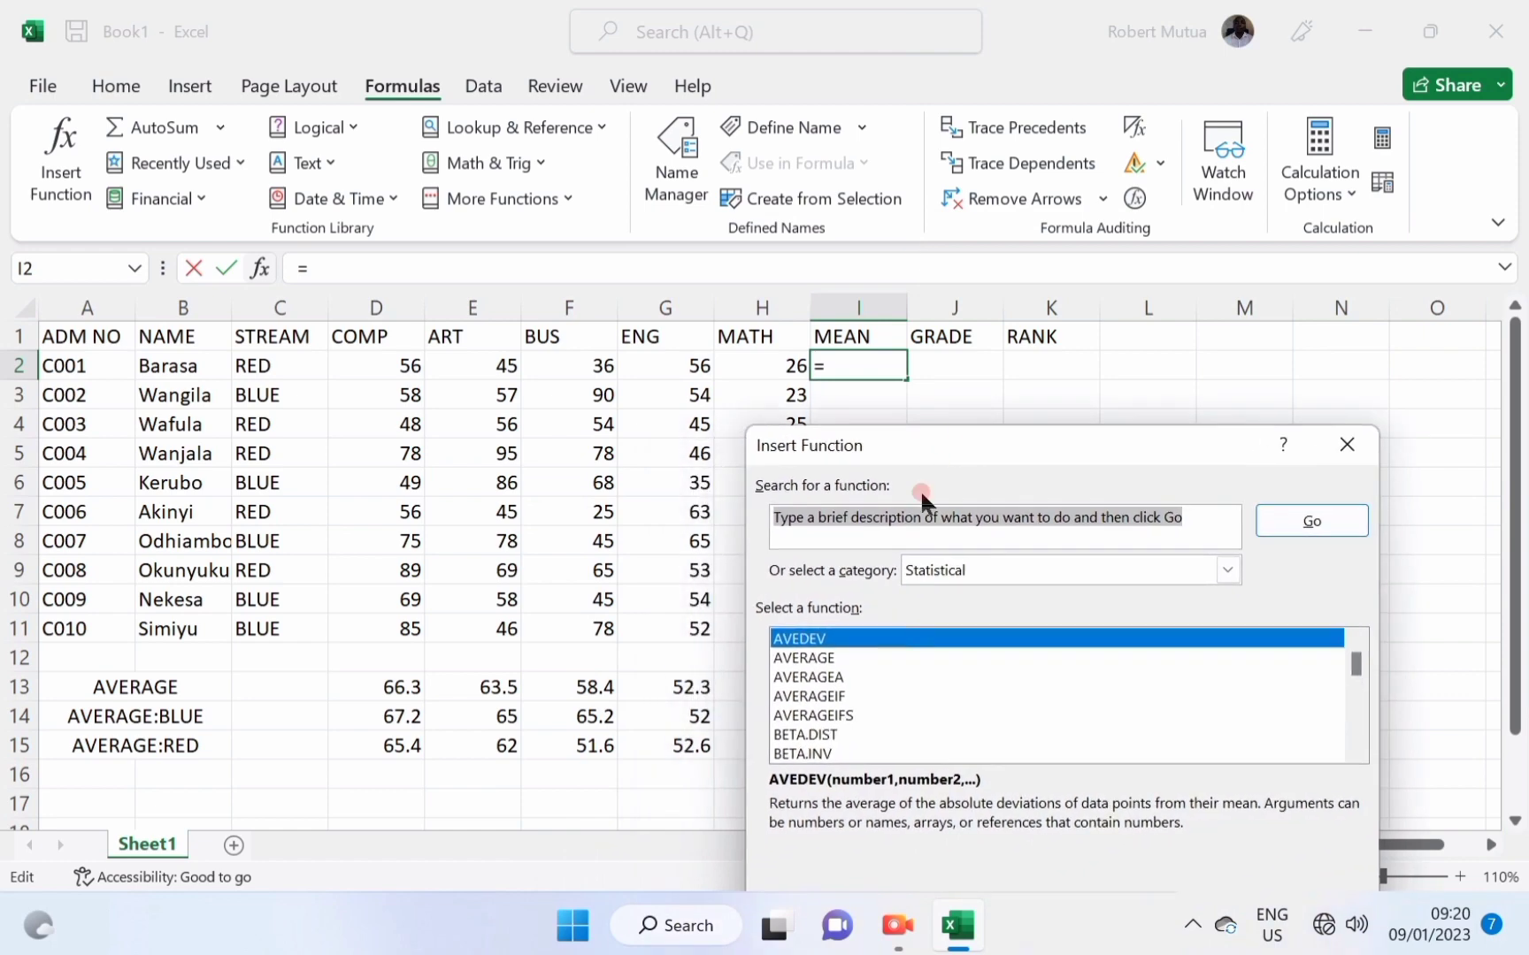
pyautogui.click(813, 658)
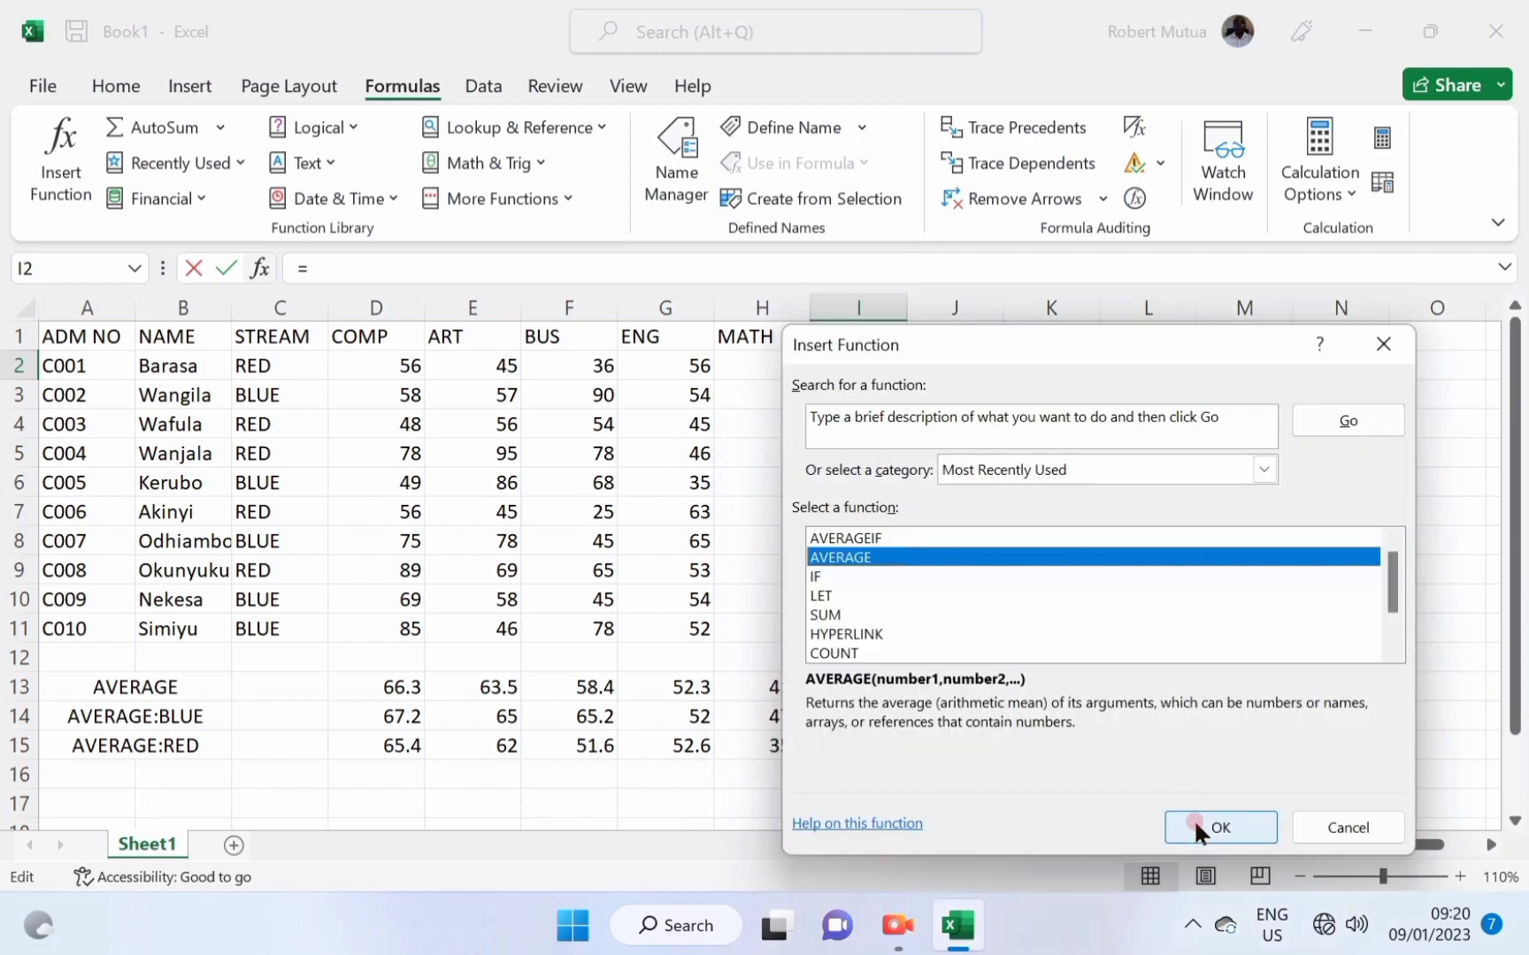
pyautogui.click(1194, 819)
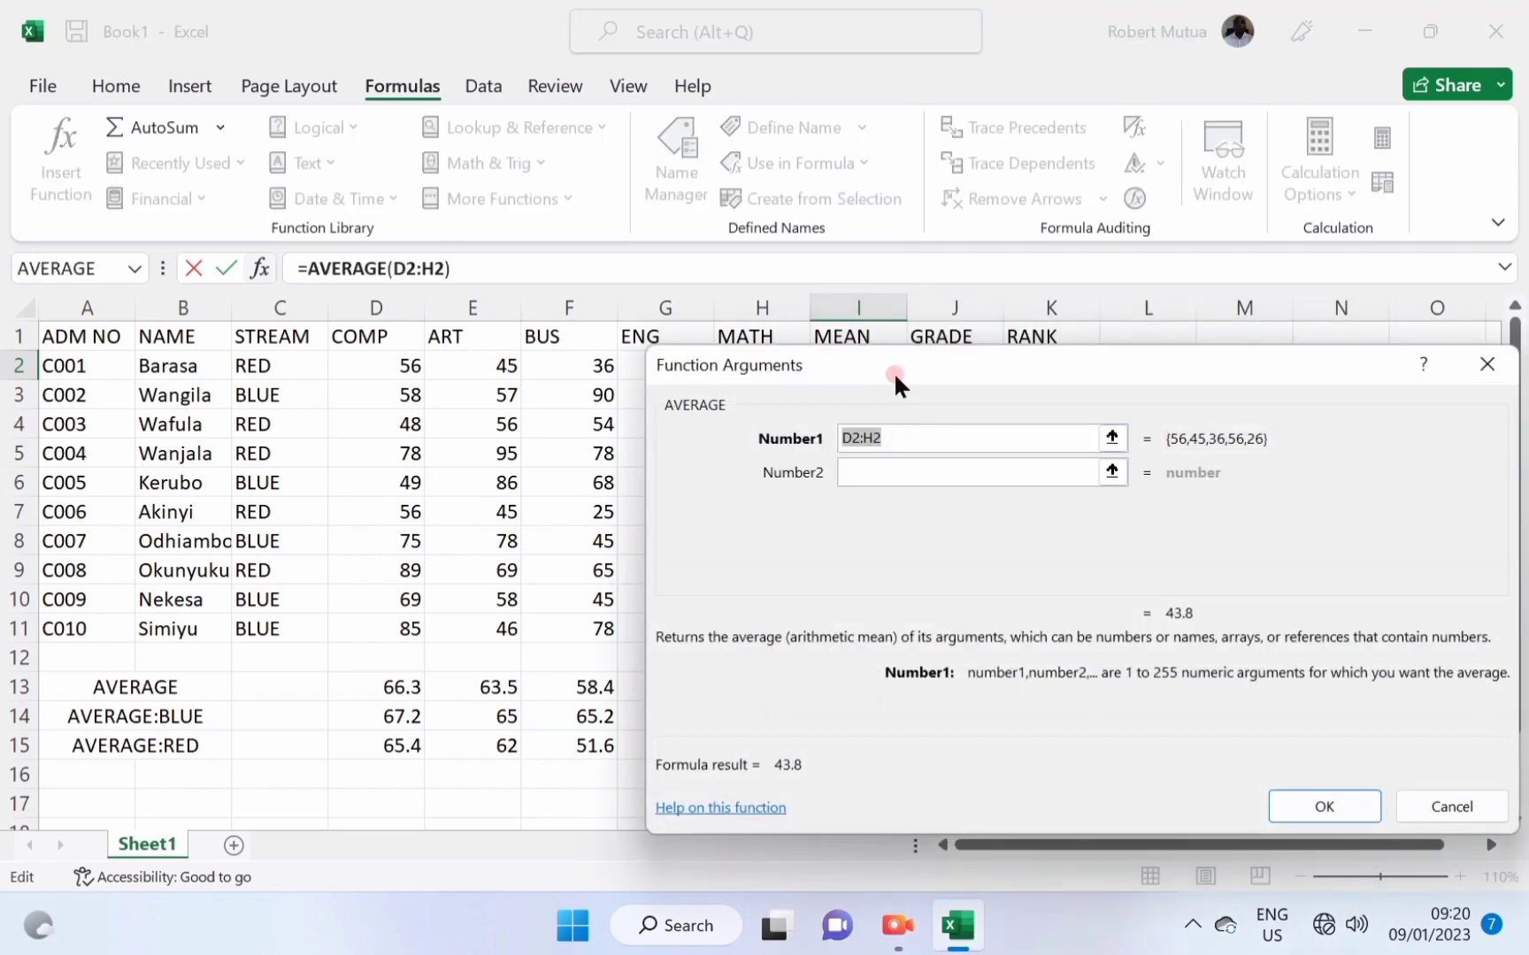
pyautogui.moveTo(897, 365); pyautogui.dragTo(972, 430)
pyautogui.click(761, 486)
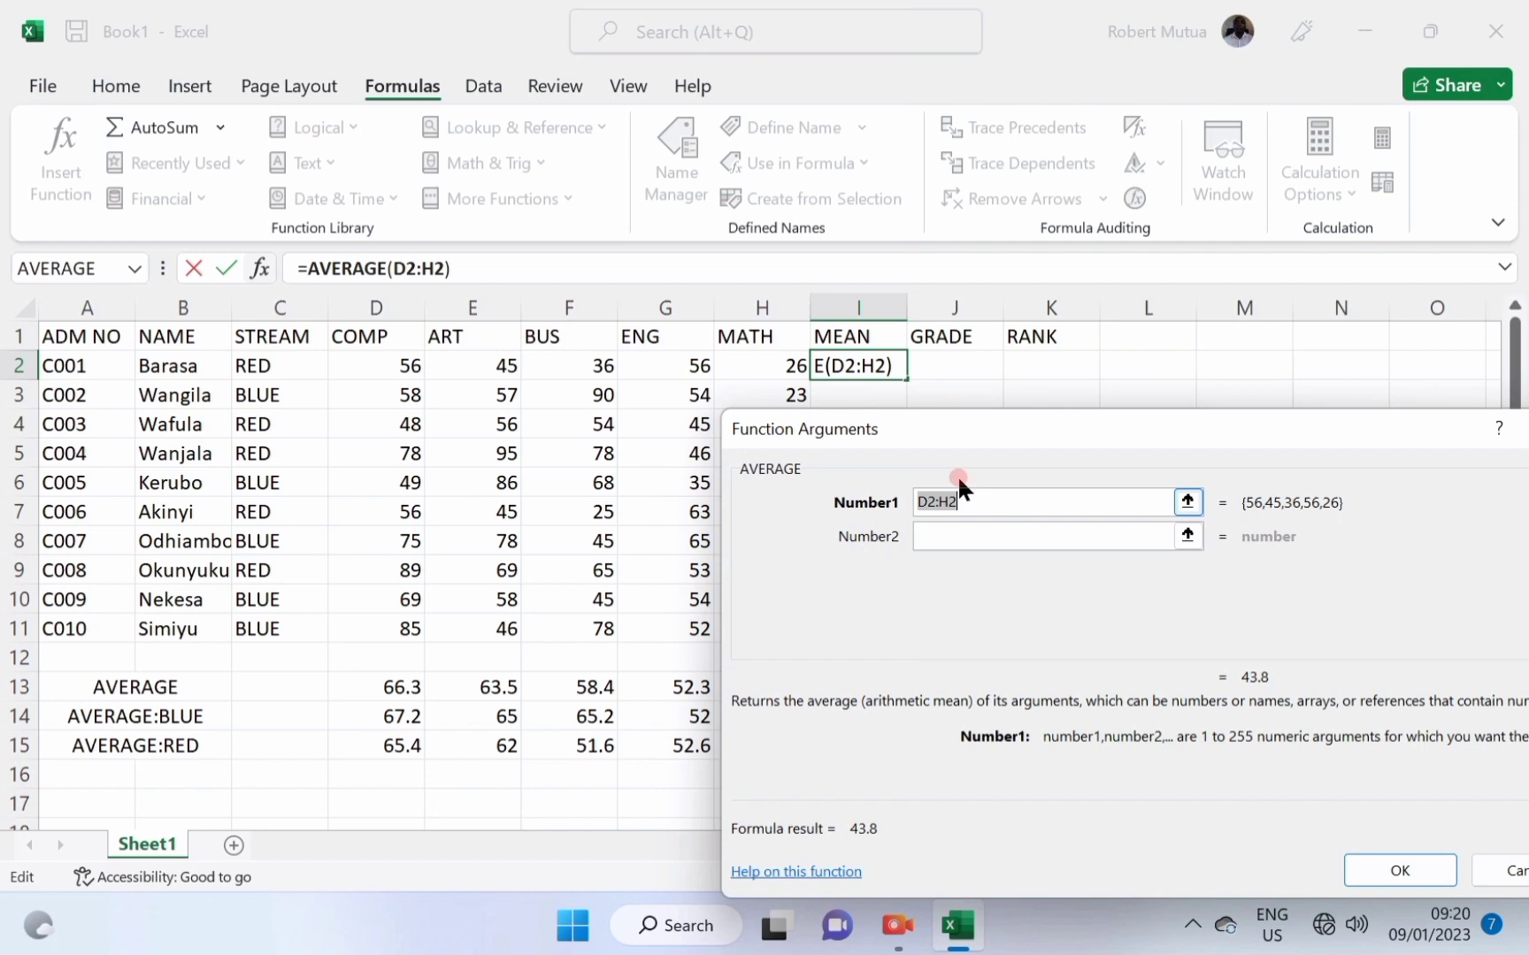
pyautogui.click(412, 363)
pyautogui.click(1384, 874)
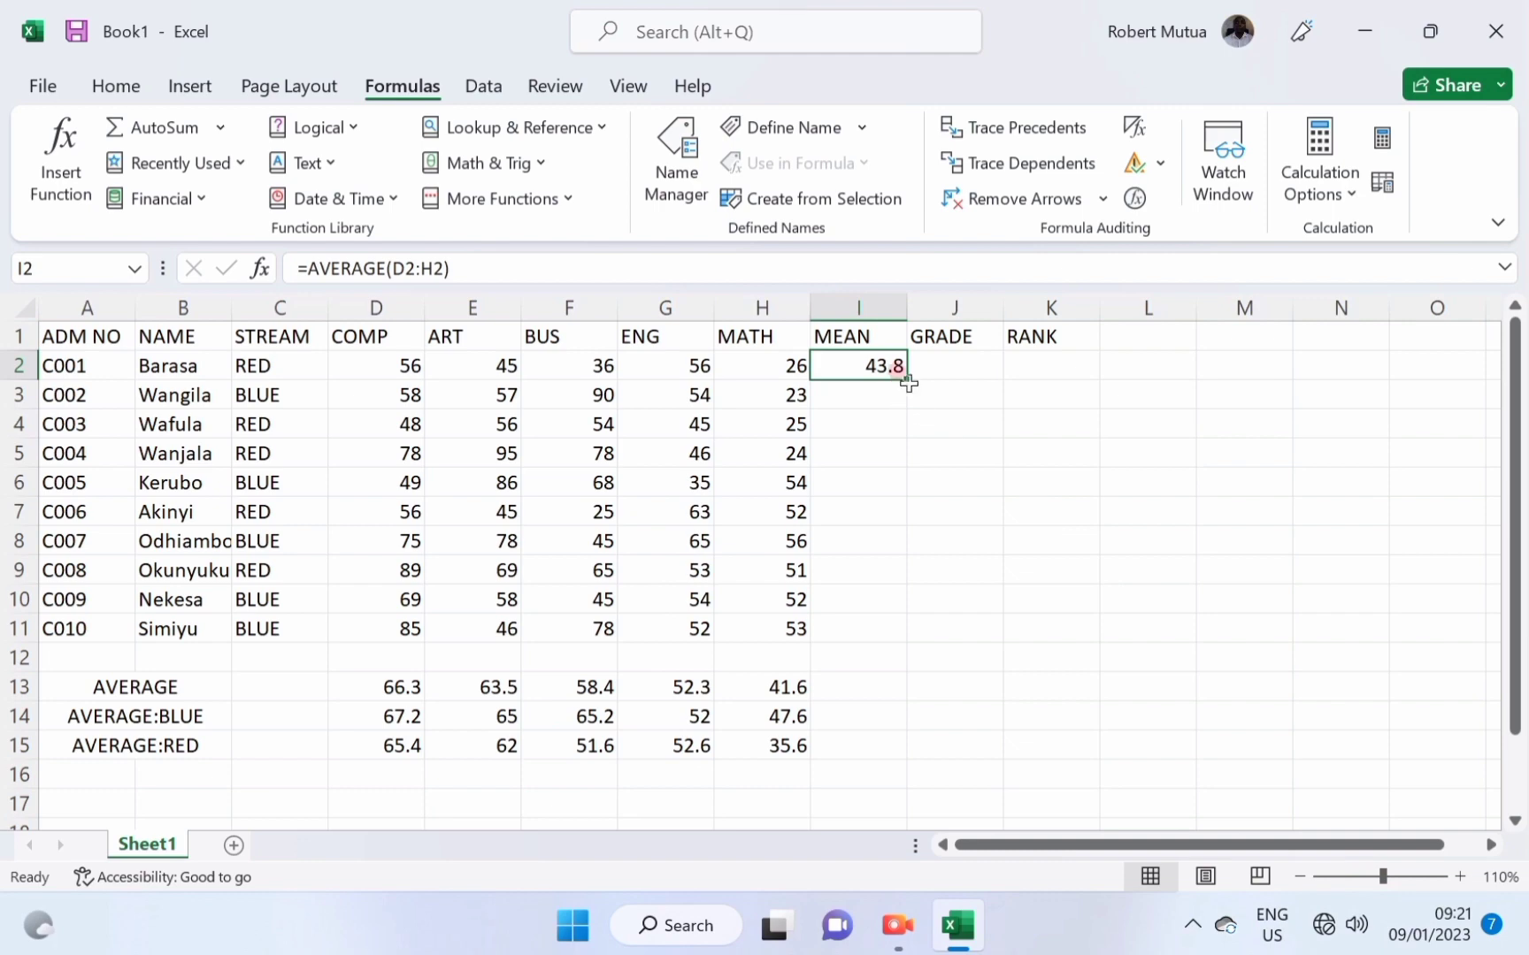
pyautogui.moveTo(908, 382); pyautogui.dragTo(917, 635)
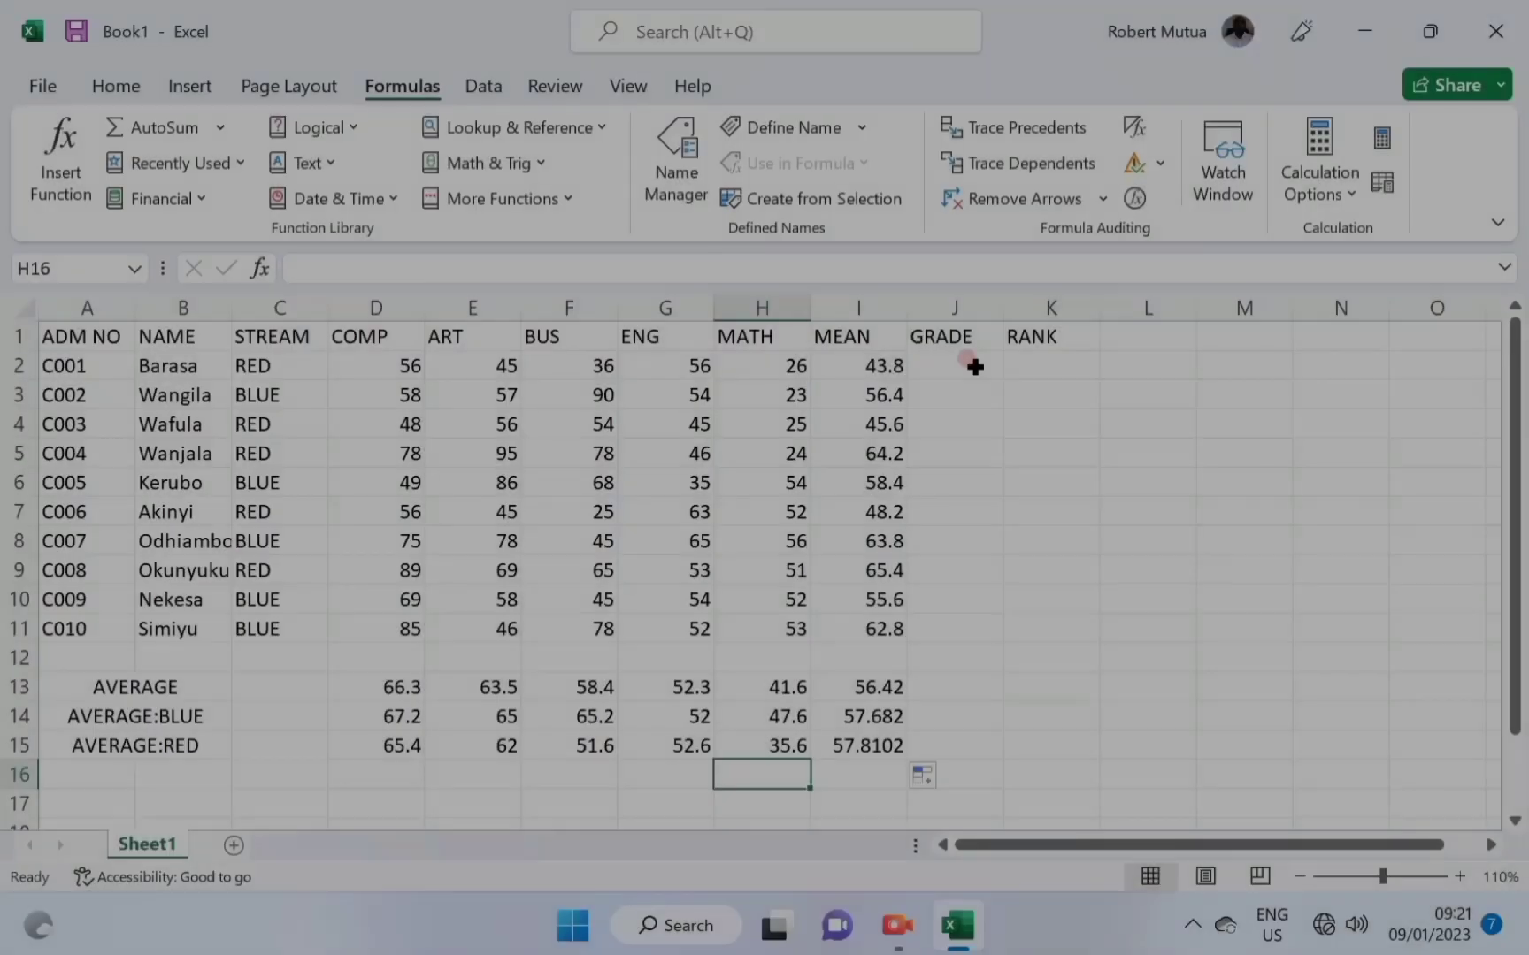
pyautogui.click(971, 364)
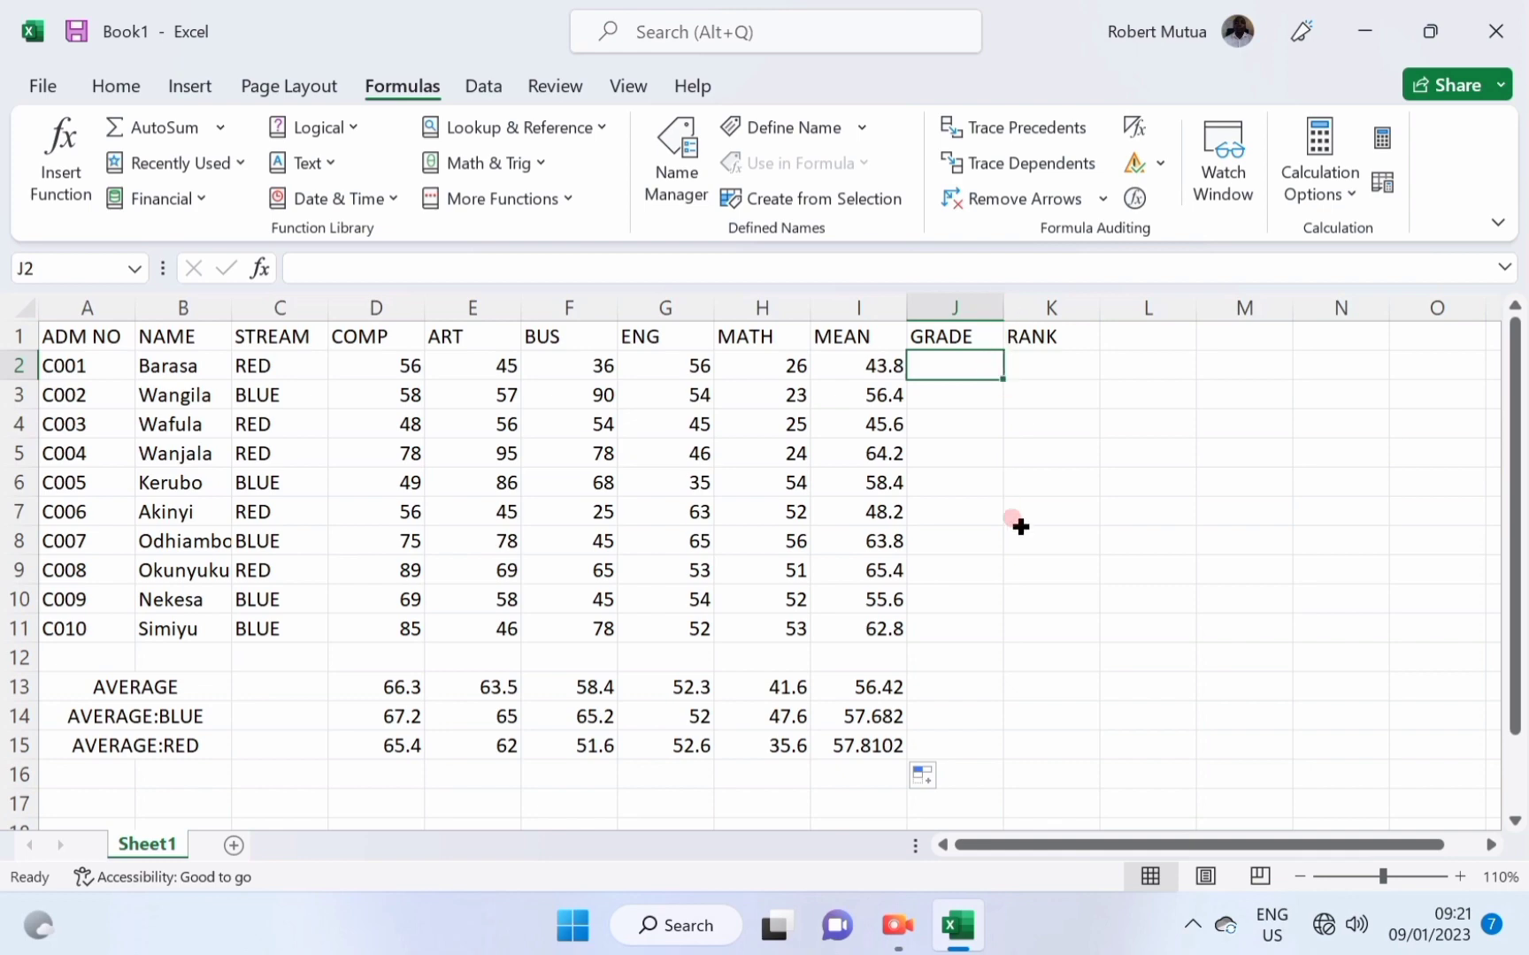
# Rewrite the criteria rows as ABOVE 60 with grade B and ABOVE 40 with grade C.
pyautogui.scroll(-3, 945, 487)
pyautogui.scroll(3, 960, 494)
pyautogui.moveTo(1035, 843); pyautogui.dragTo(1076, 849)
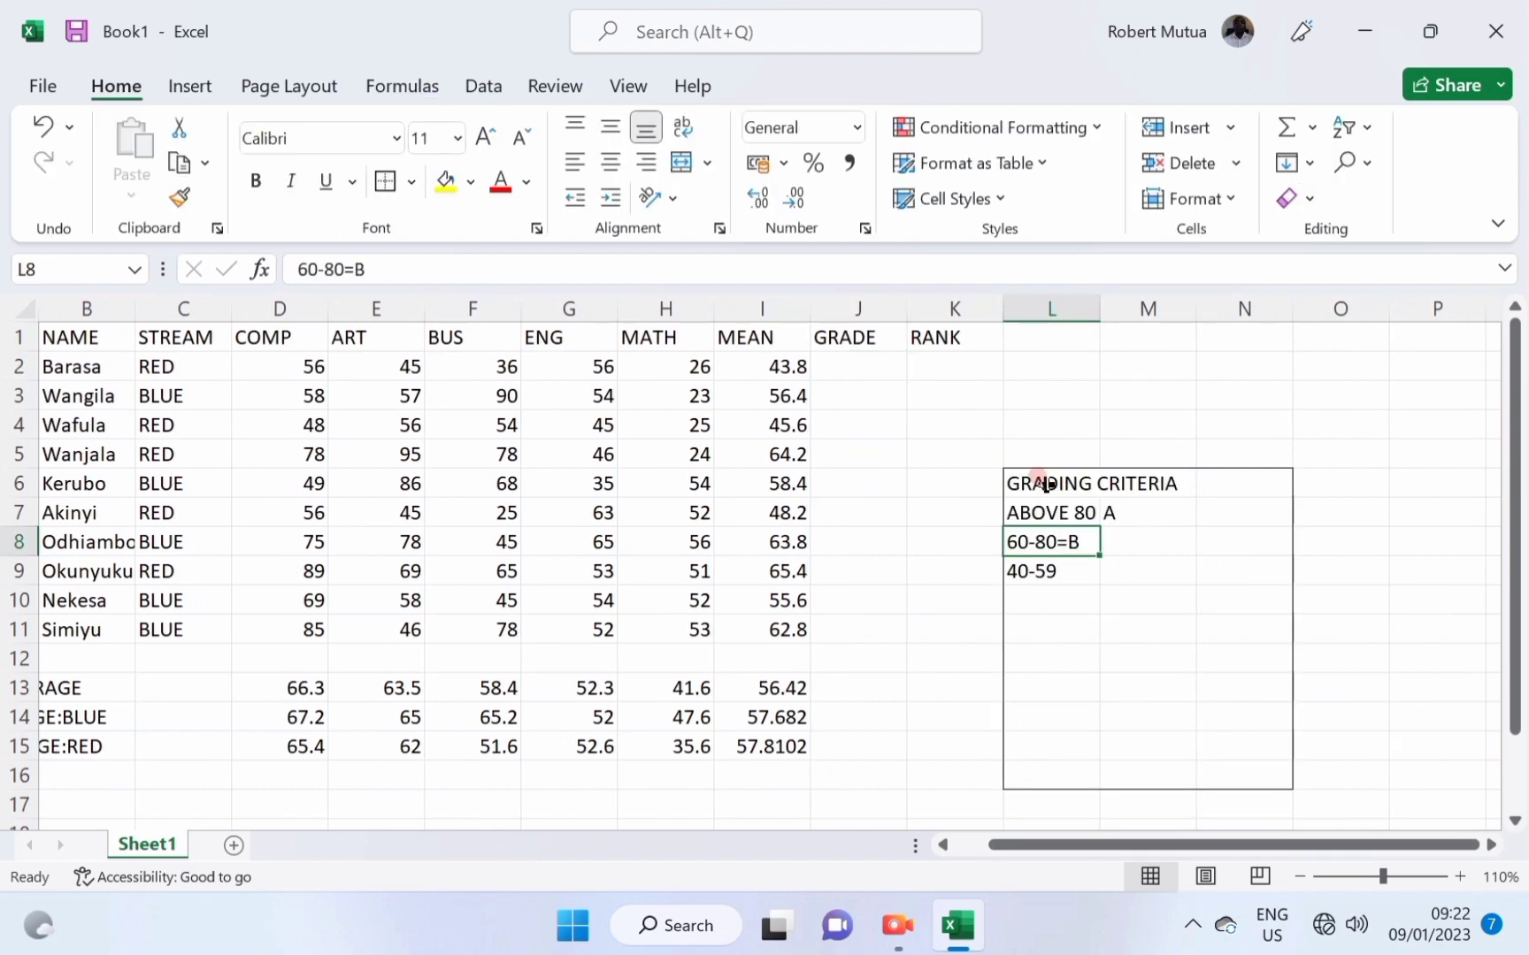
pyautogui.write('ABOVE')
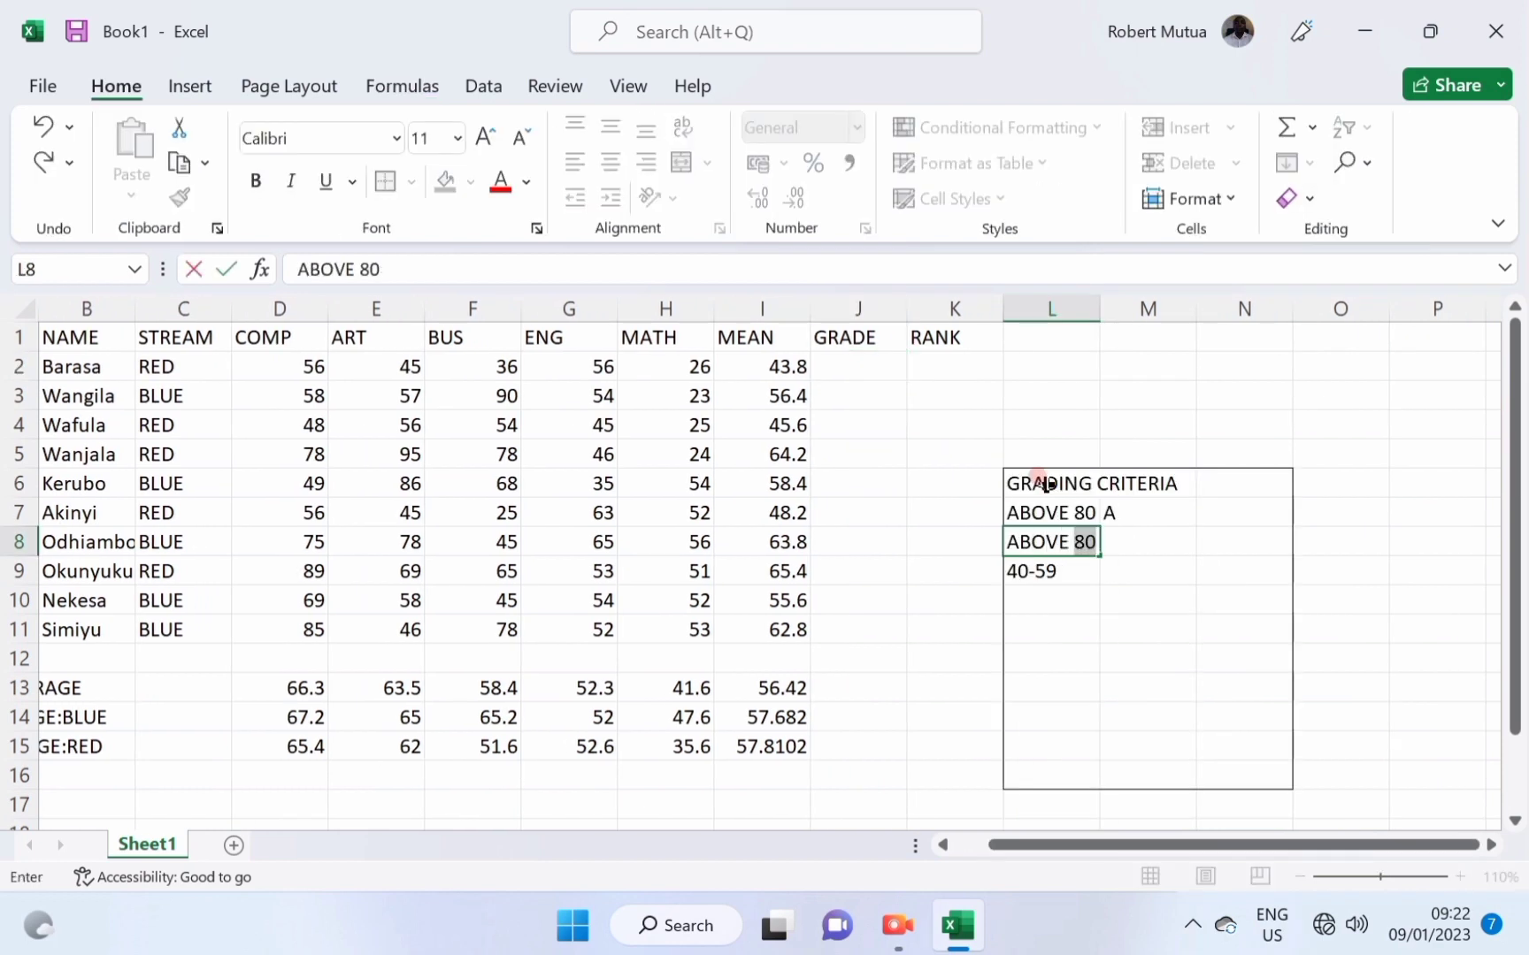
pyautogui.write(' 60')
pyautogui.press('Tab')
pyautogui.write('B')
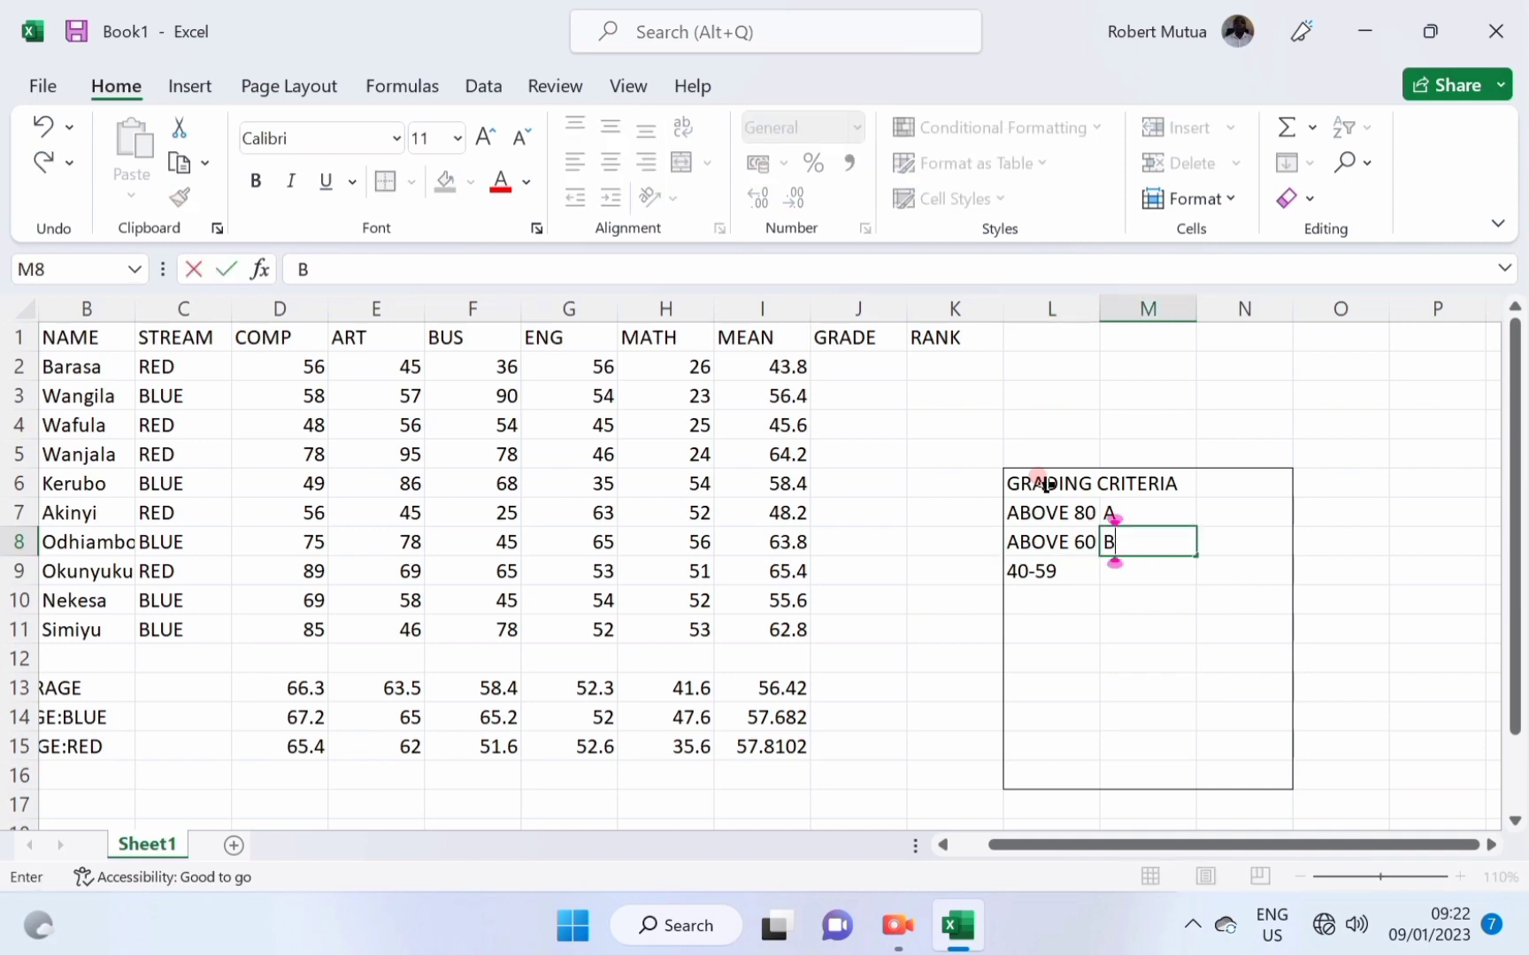
pyautogui.press('Return')
pyautogui.write('ABOV')
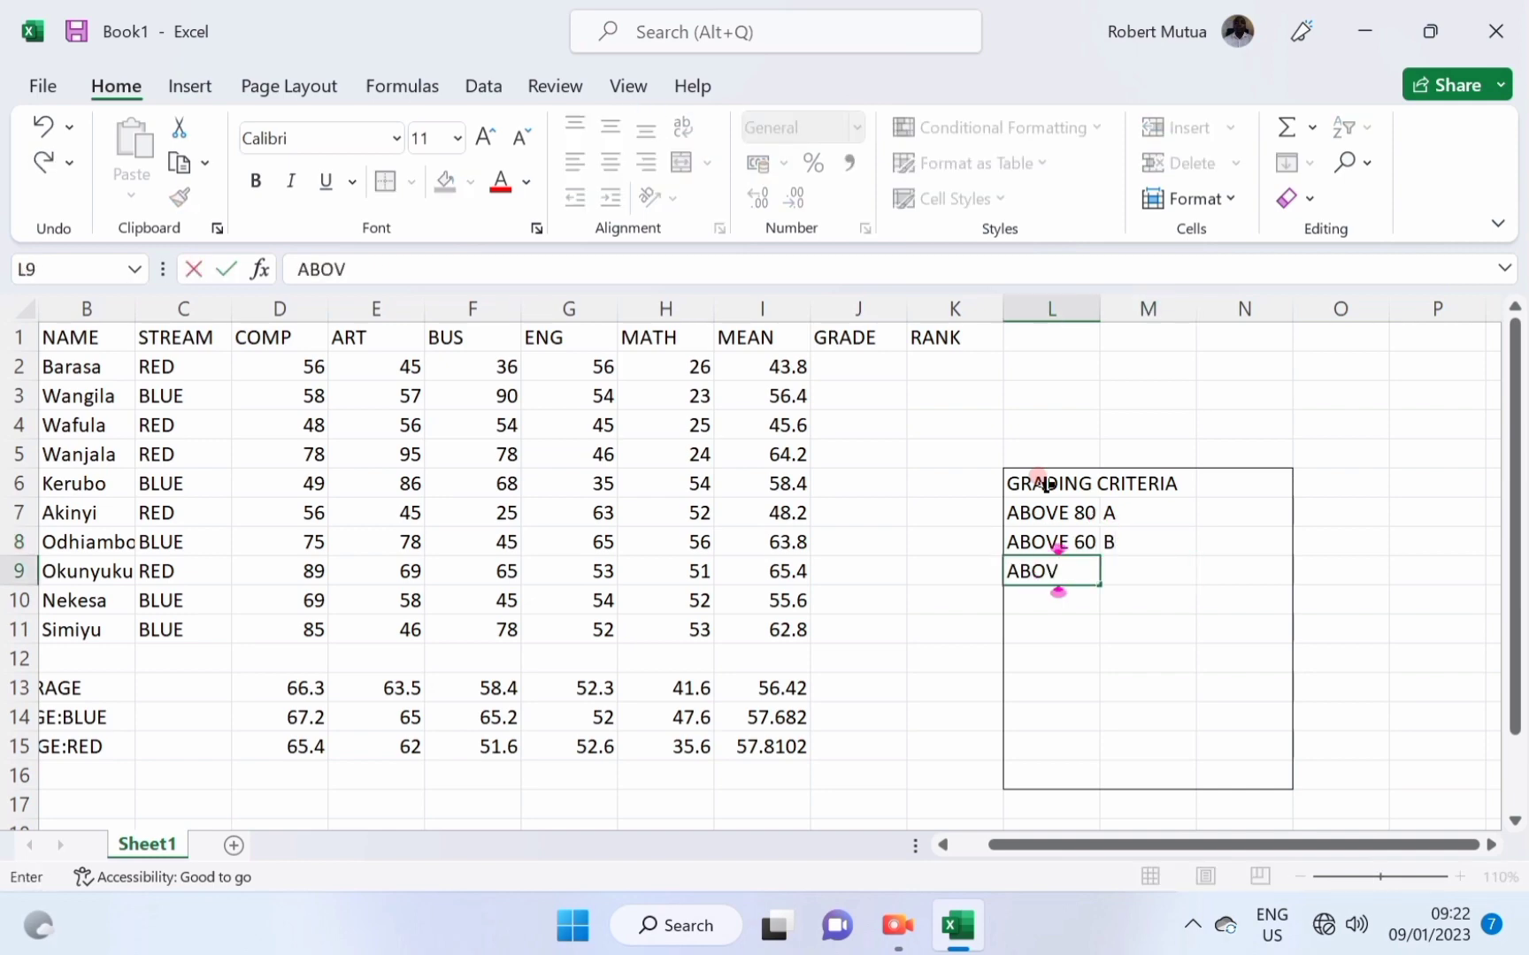
pyautogui.write('E 40')
pyautogui.press('Tab')
pyautogui.write('C')
pyautogui.press('Return')
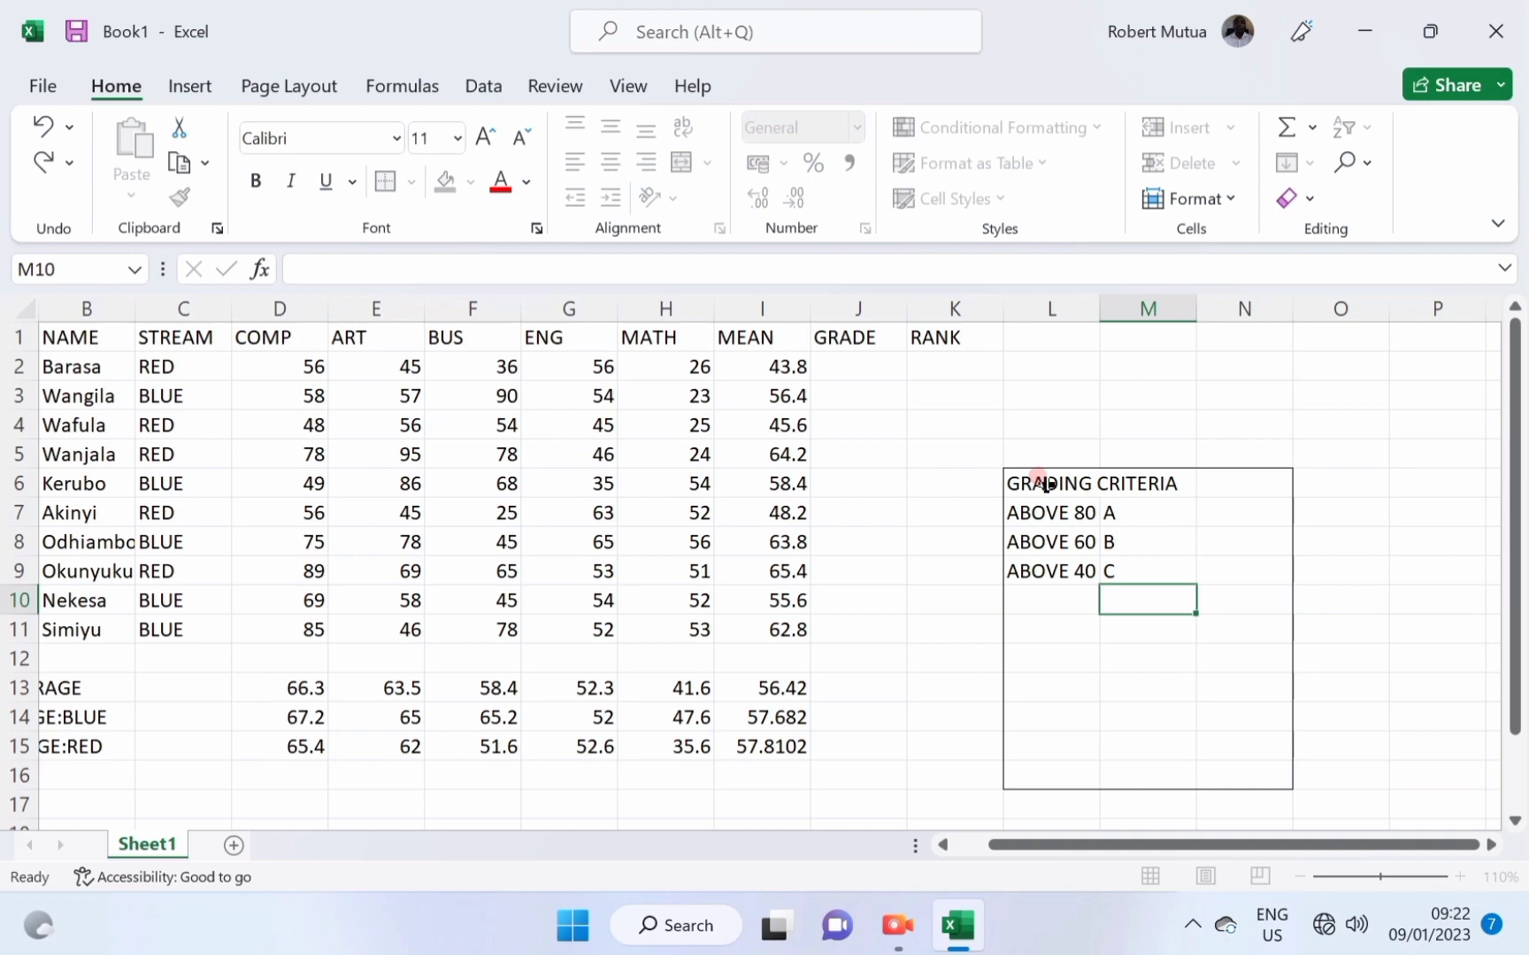
# Add ABOVE 20 with grade D, then the BELOW 20 criterion.
pyautogui.press('Left')
pyautogui.write('ABOVE')
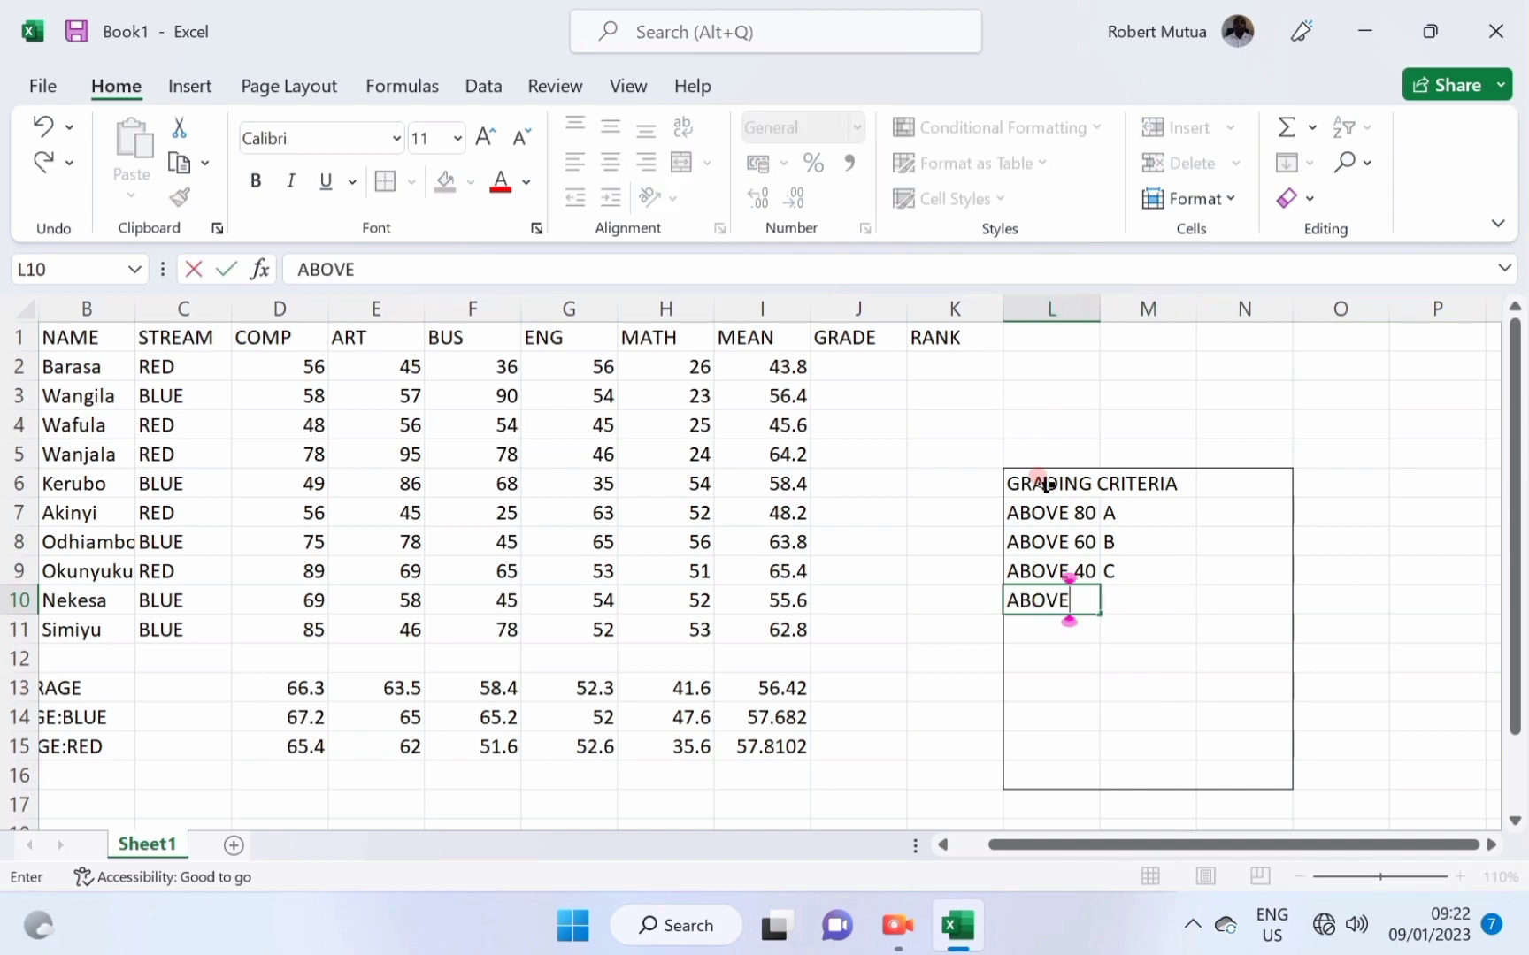
pyautogui.write(' 20')
pyautogui.press('Tab')
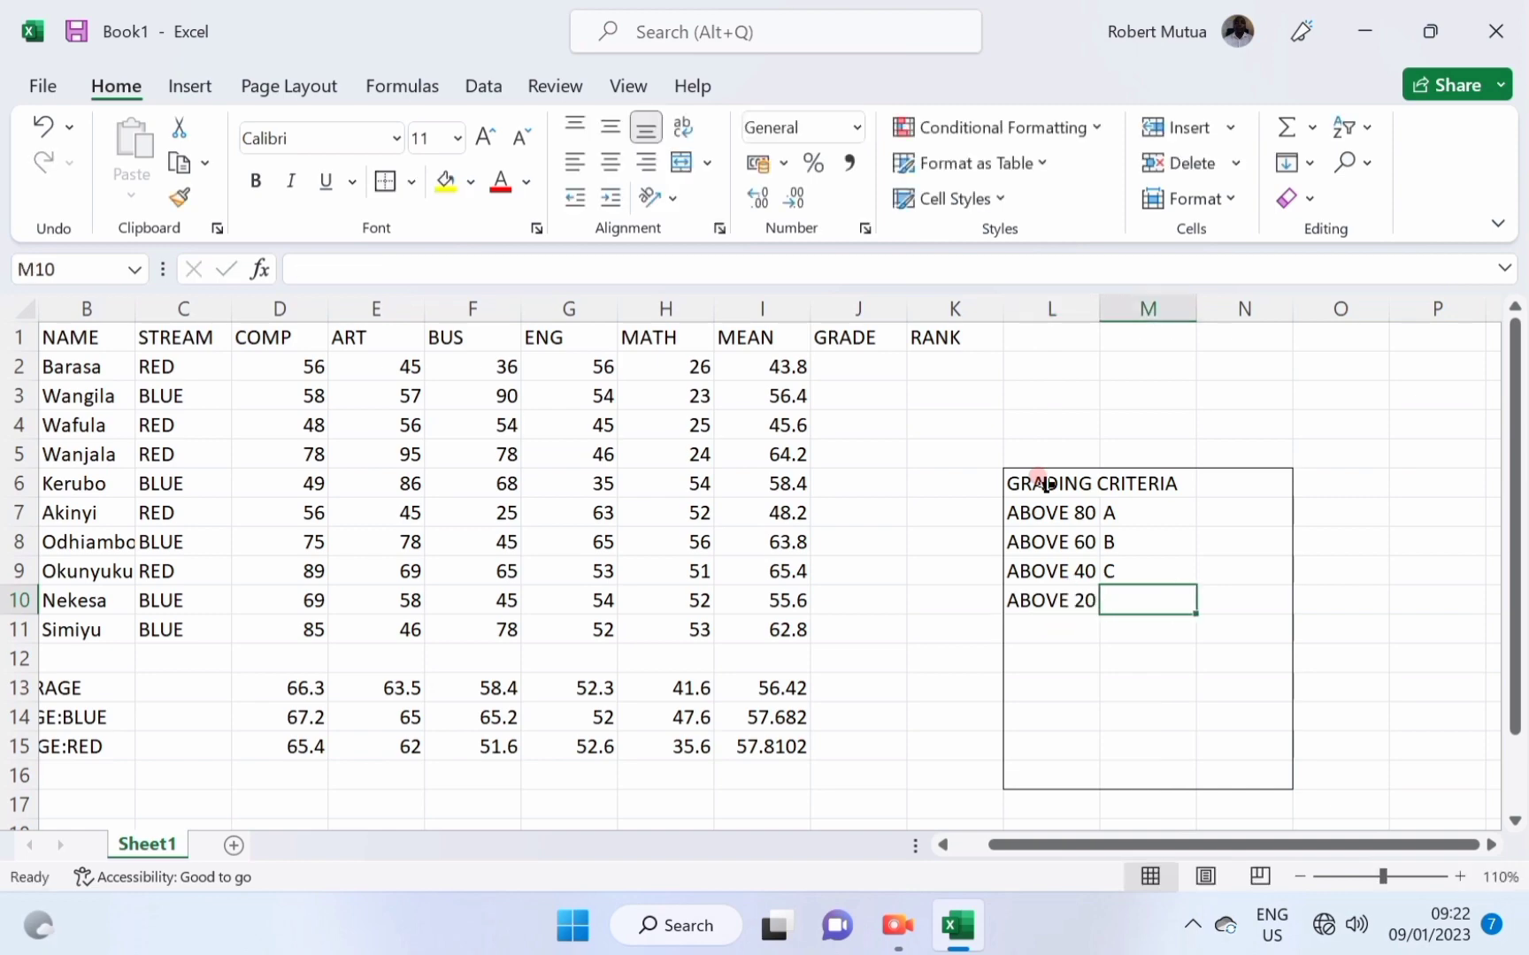
pyautogui.write('C')
pyautogui.press('BackSpace')
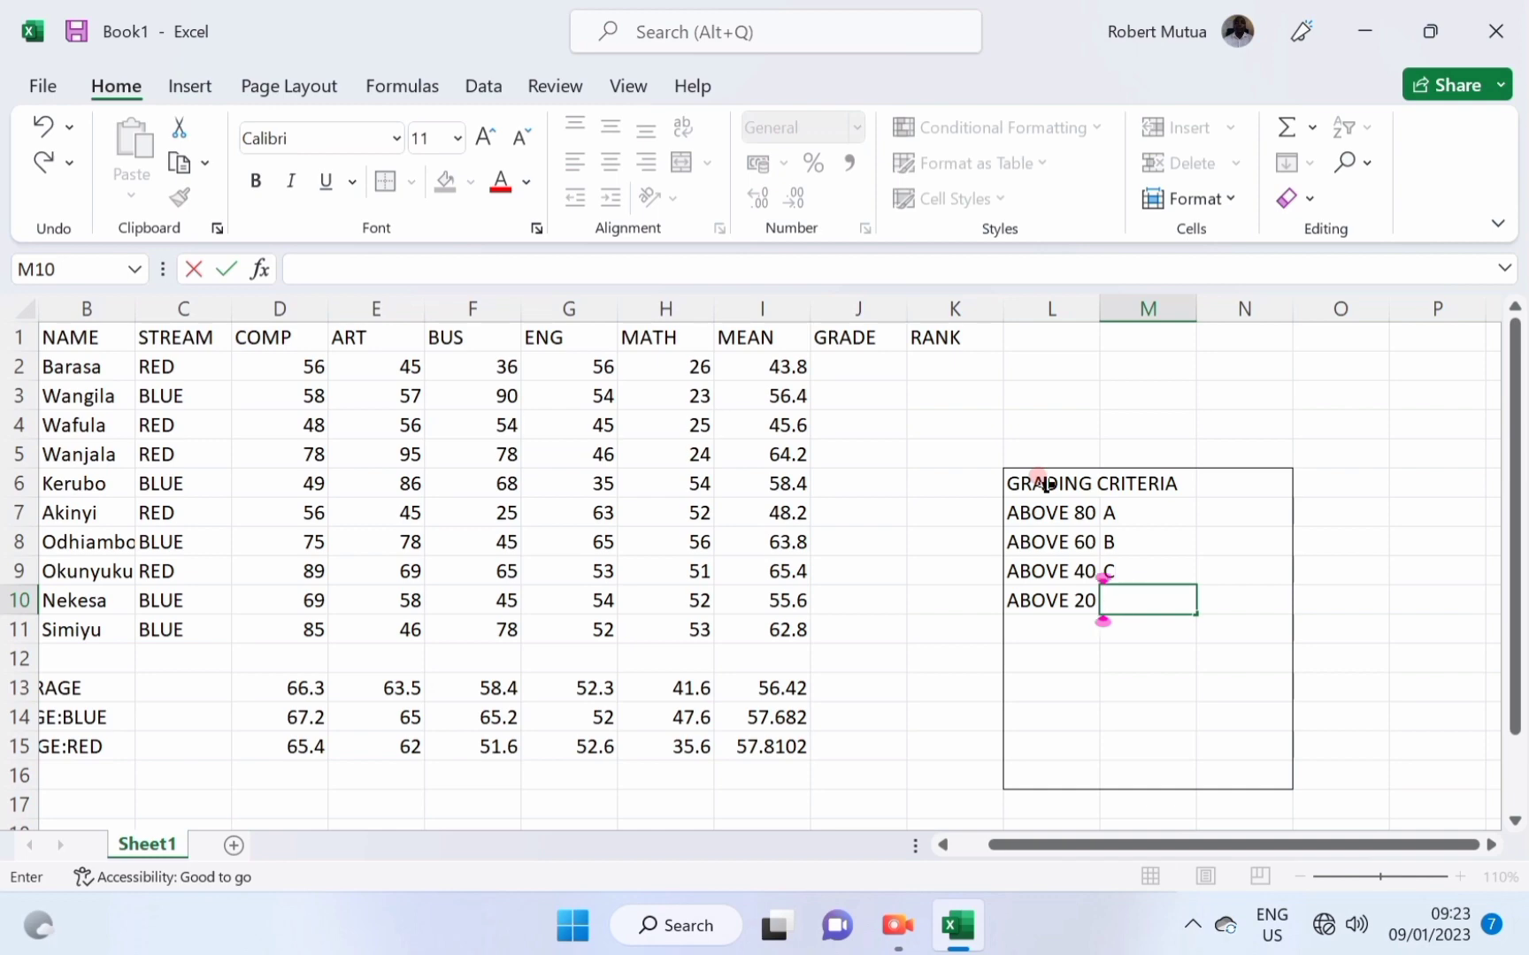
pyautogui.write('D')
pyautogui.press('Return')
pyautogui.press('Left')
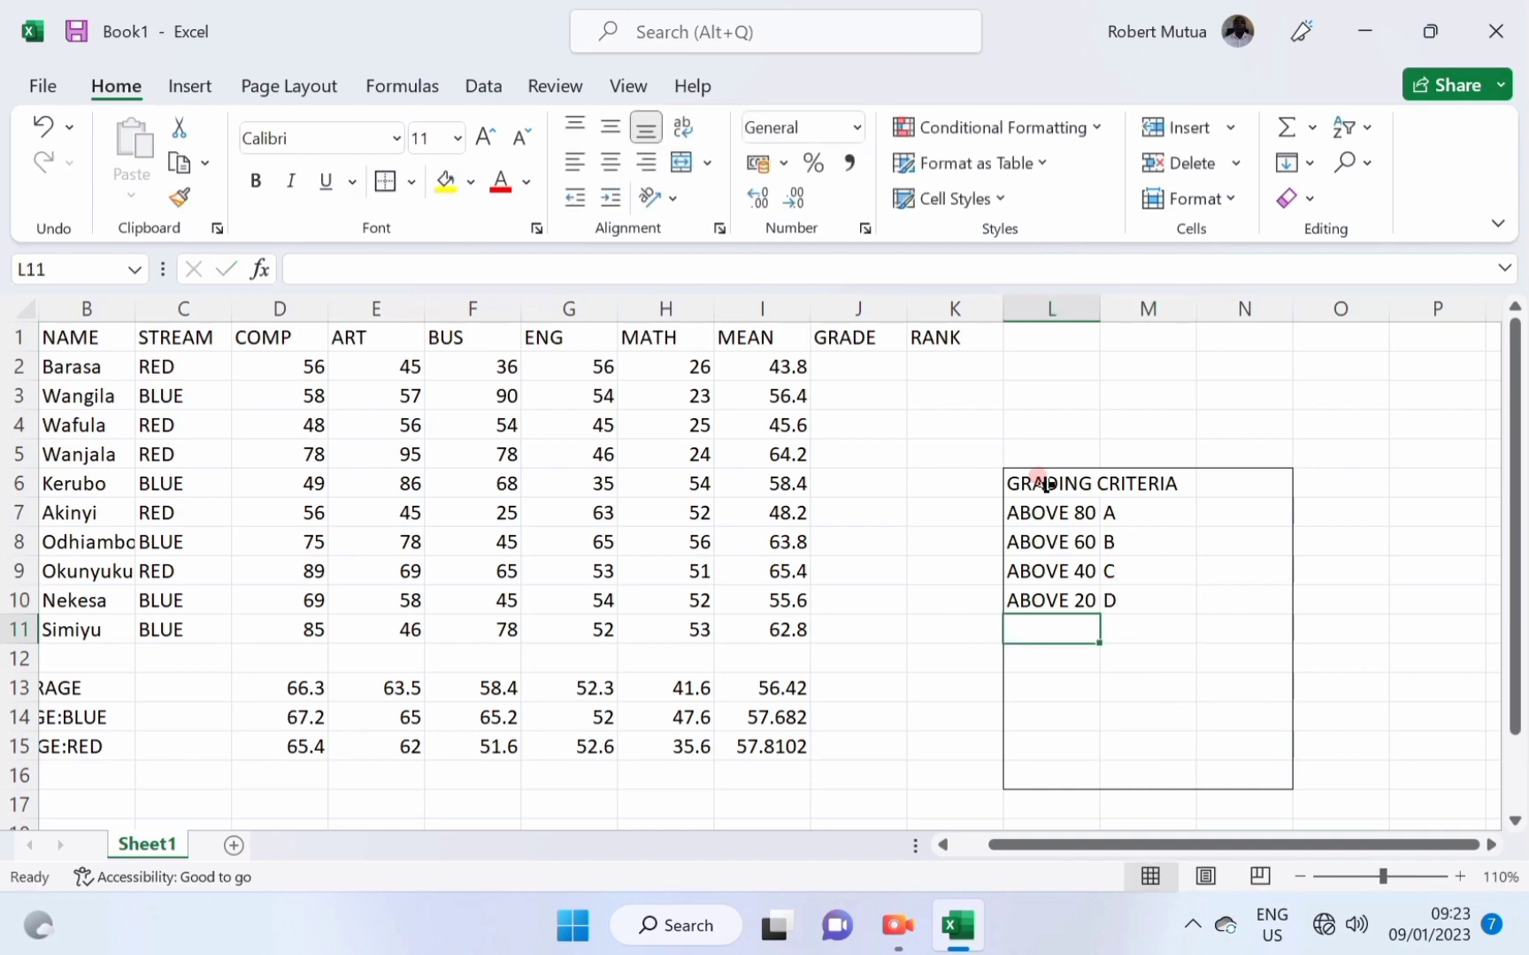
pyautogui.write('BELOW 20')
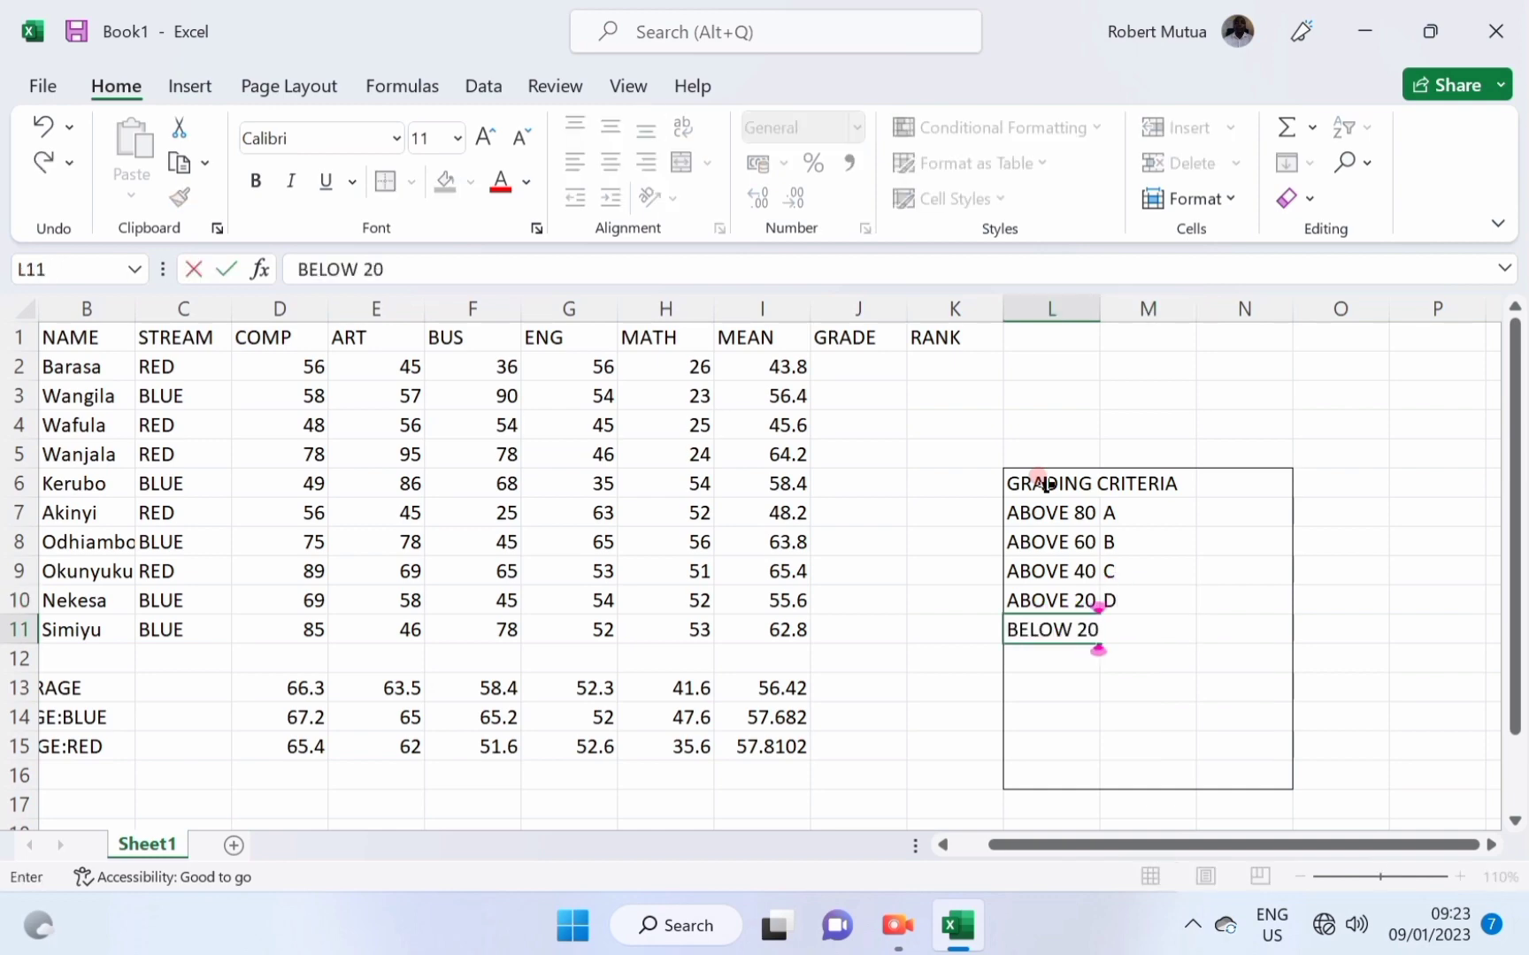
pyautogui.press('Tab')
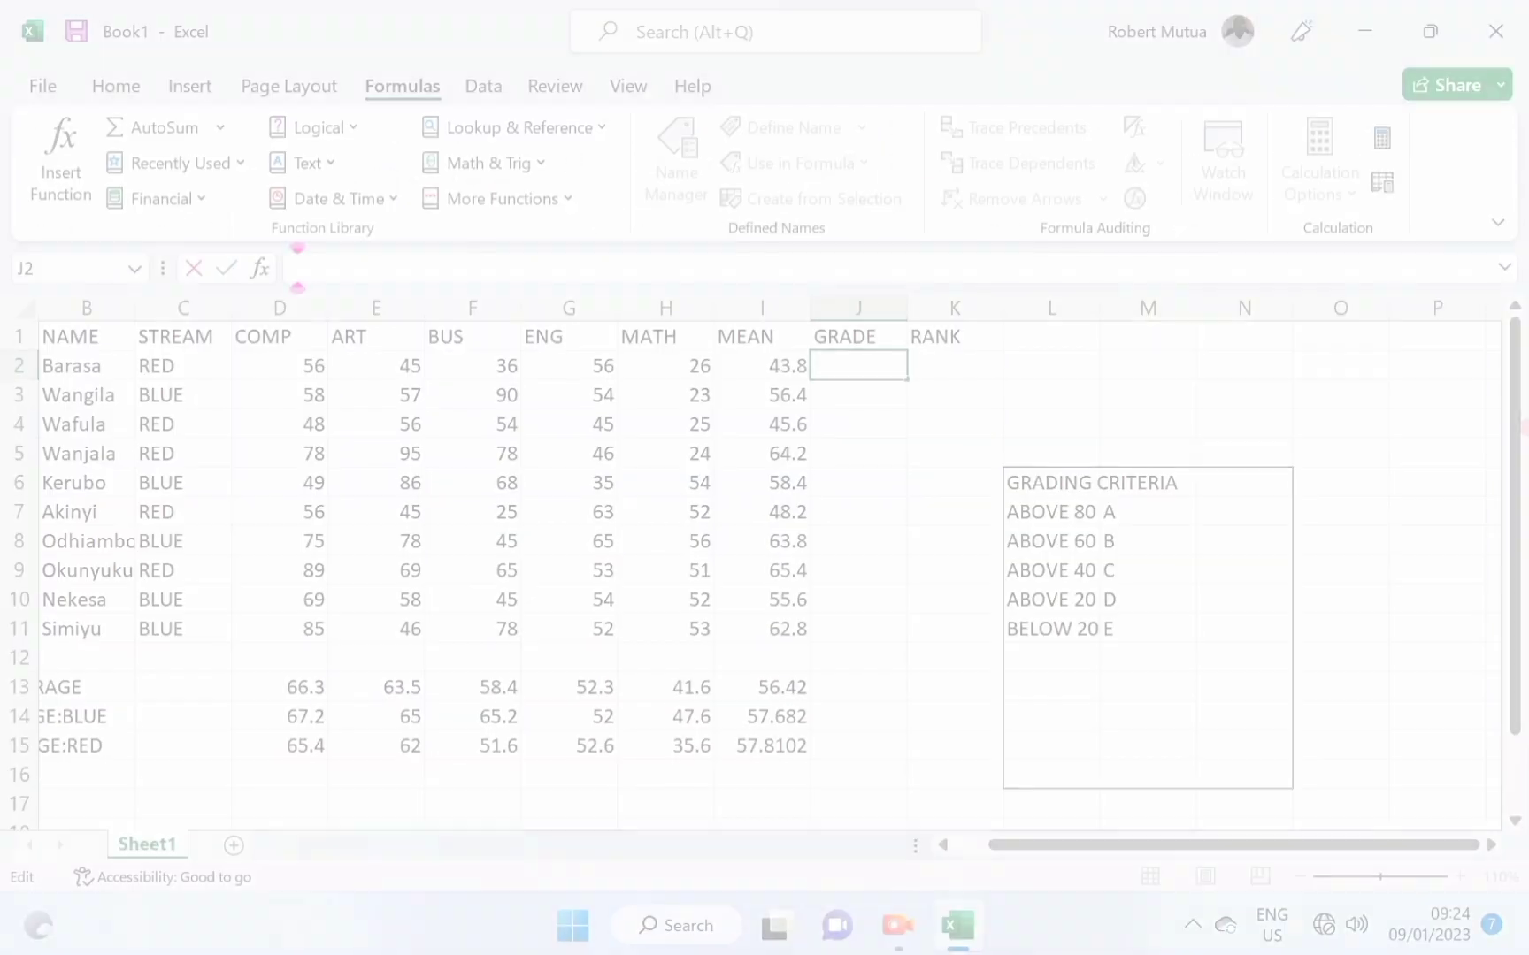
# Enter a nested IF in J2 for the grade bands: >80 A, >=60 B, >=40 C, >=20 D, otherwise E.
pyautogui.write('IF')
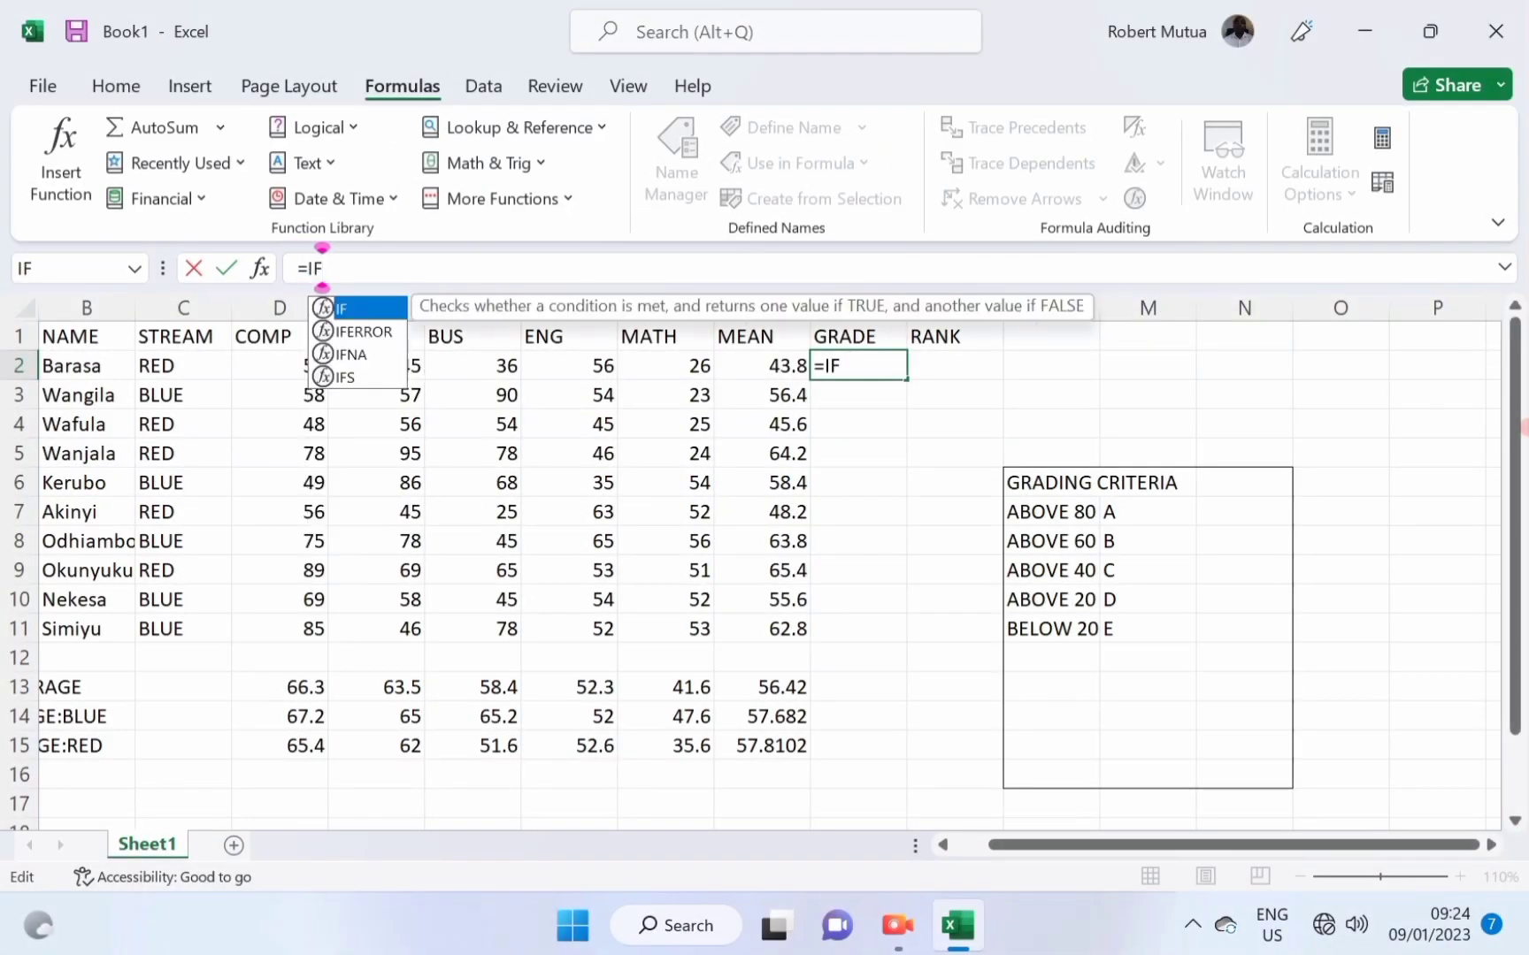
pyautogui.write('(')
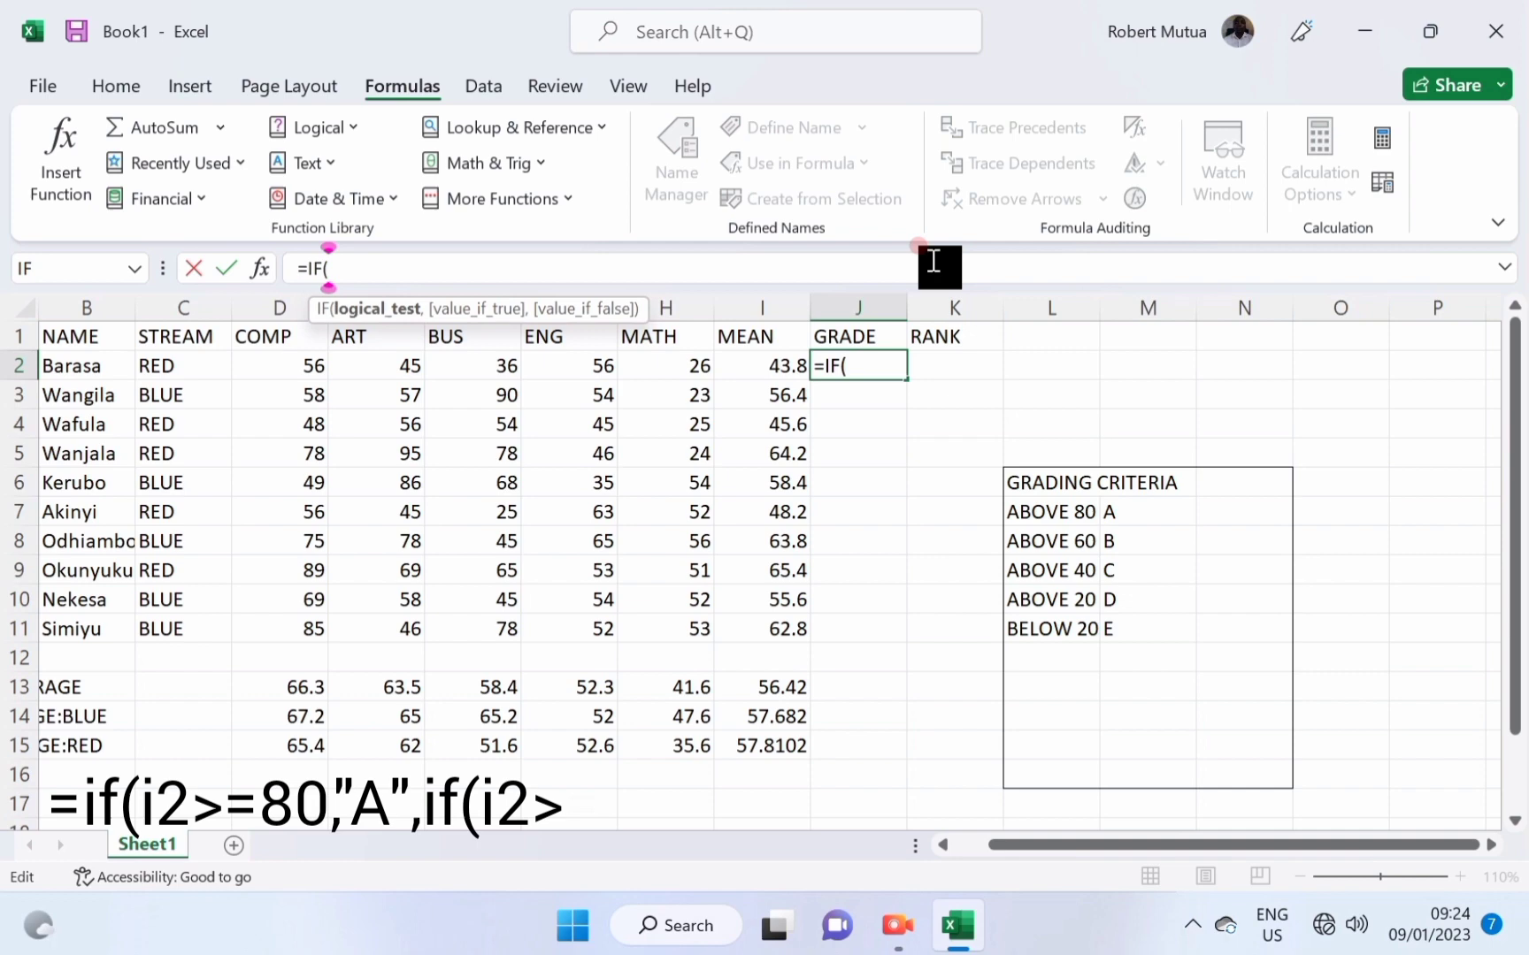
pyautogui.click(782, 365)
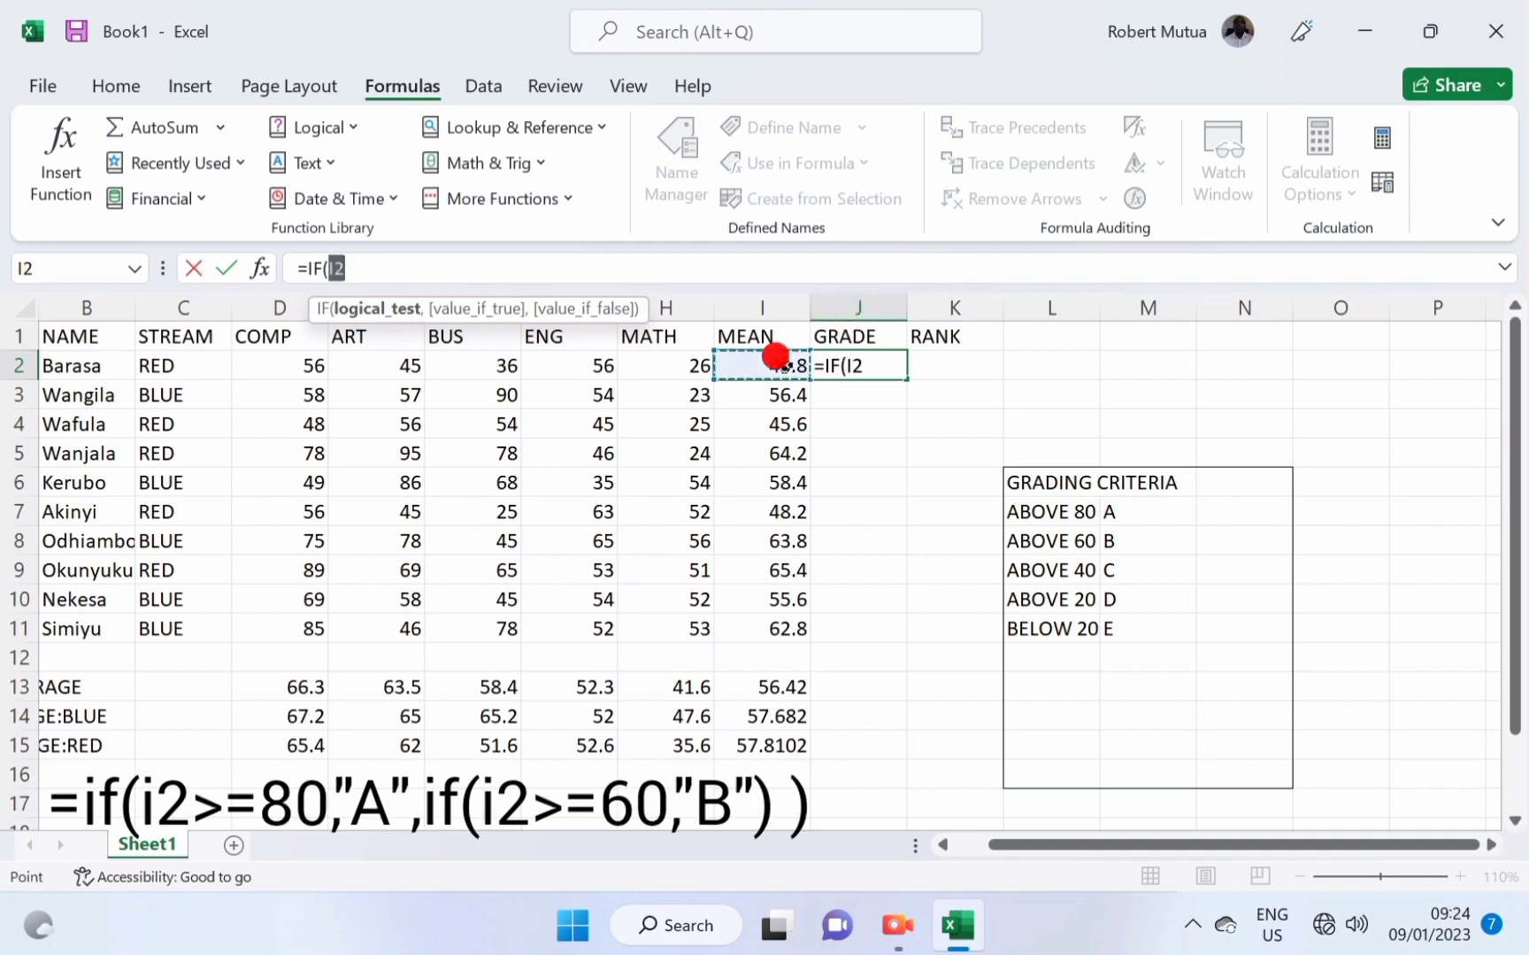
pyautogui.write('>')
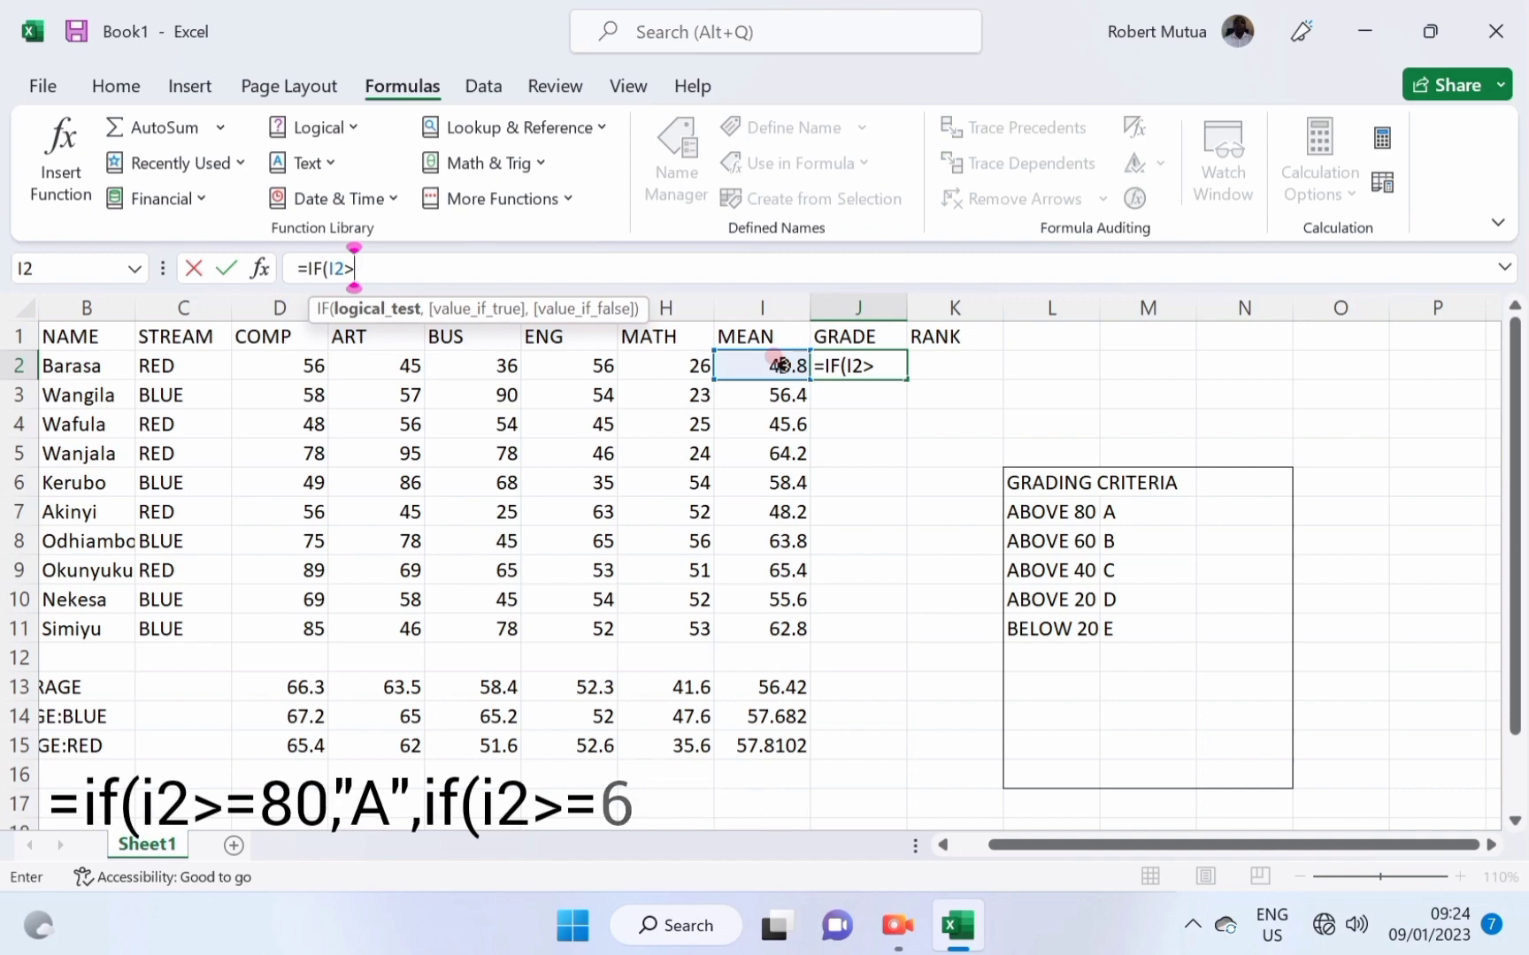
pyautogui.write('80')
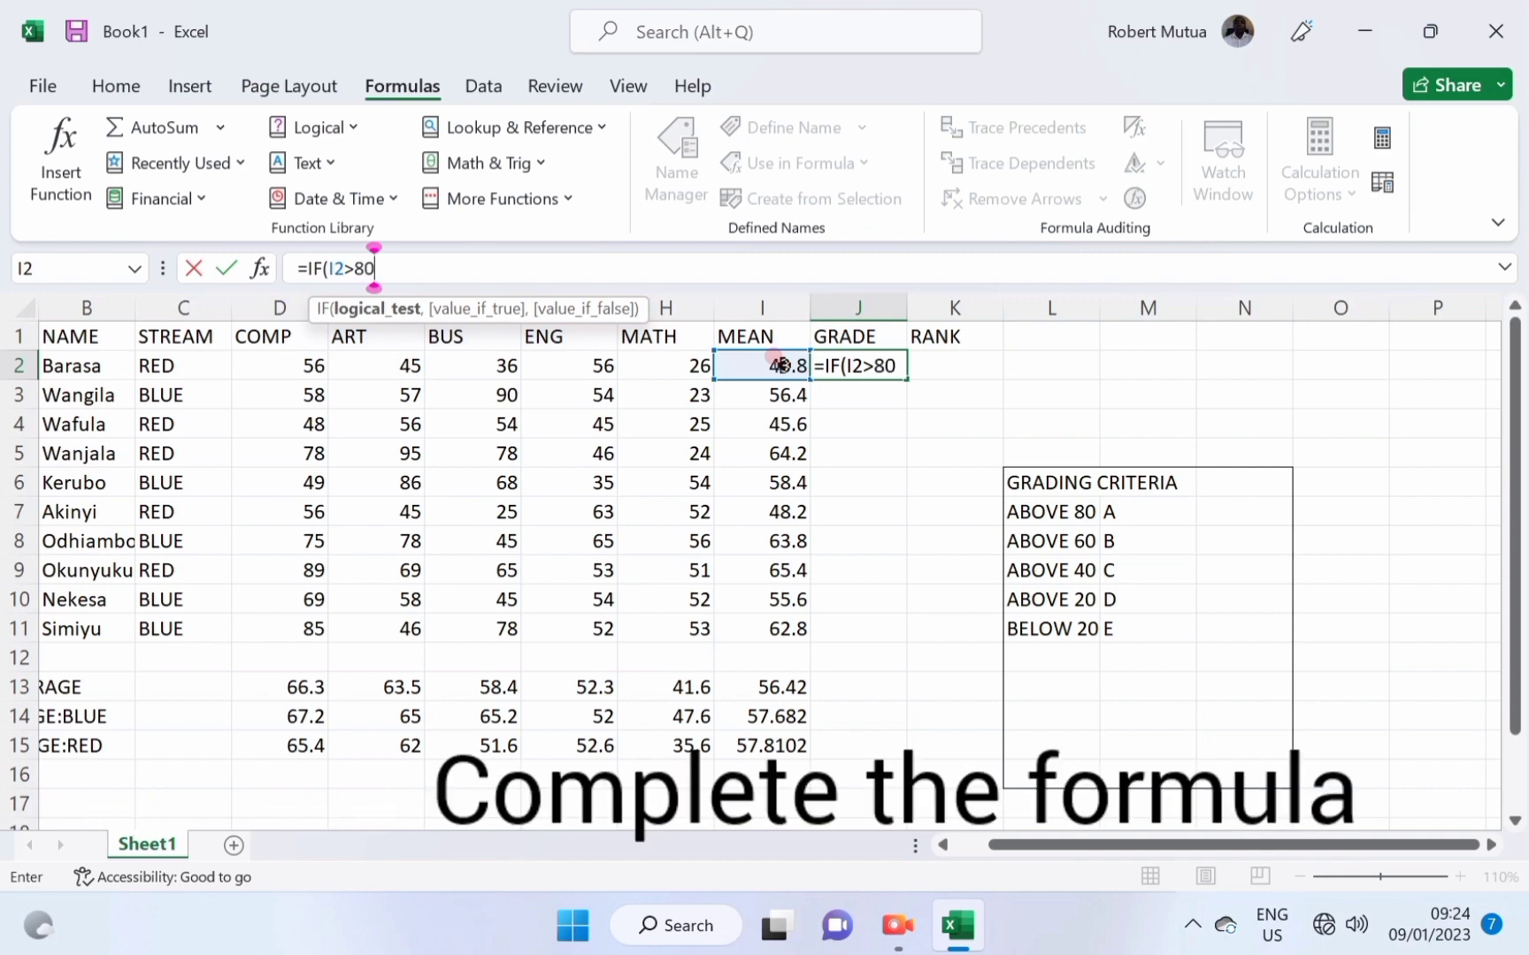
pyautogui.write(',"')
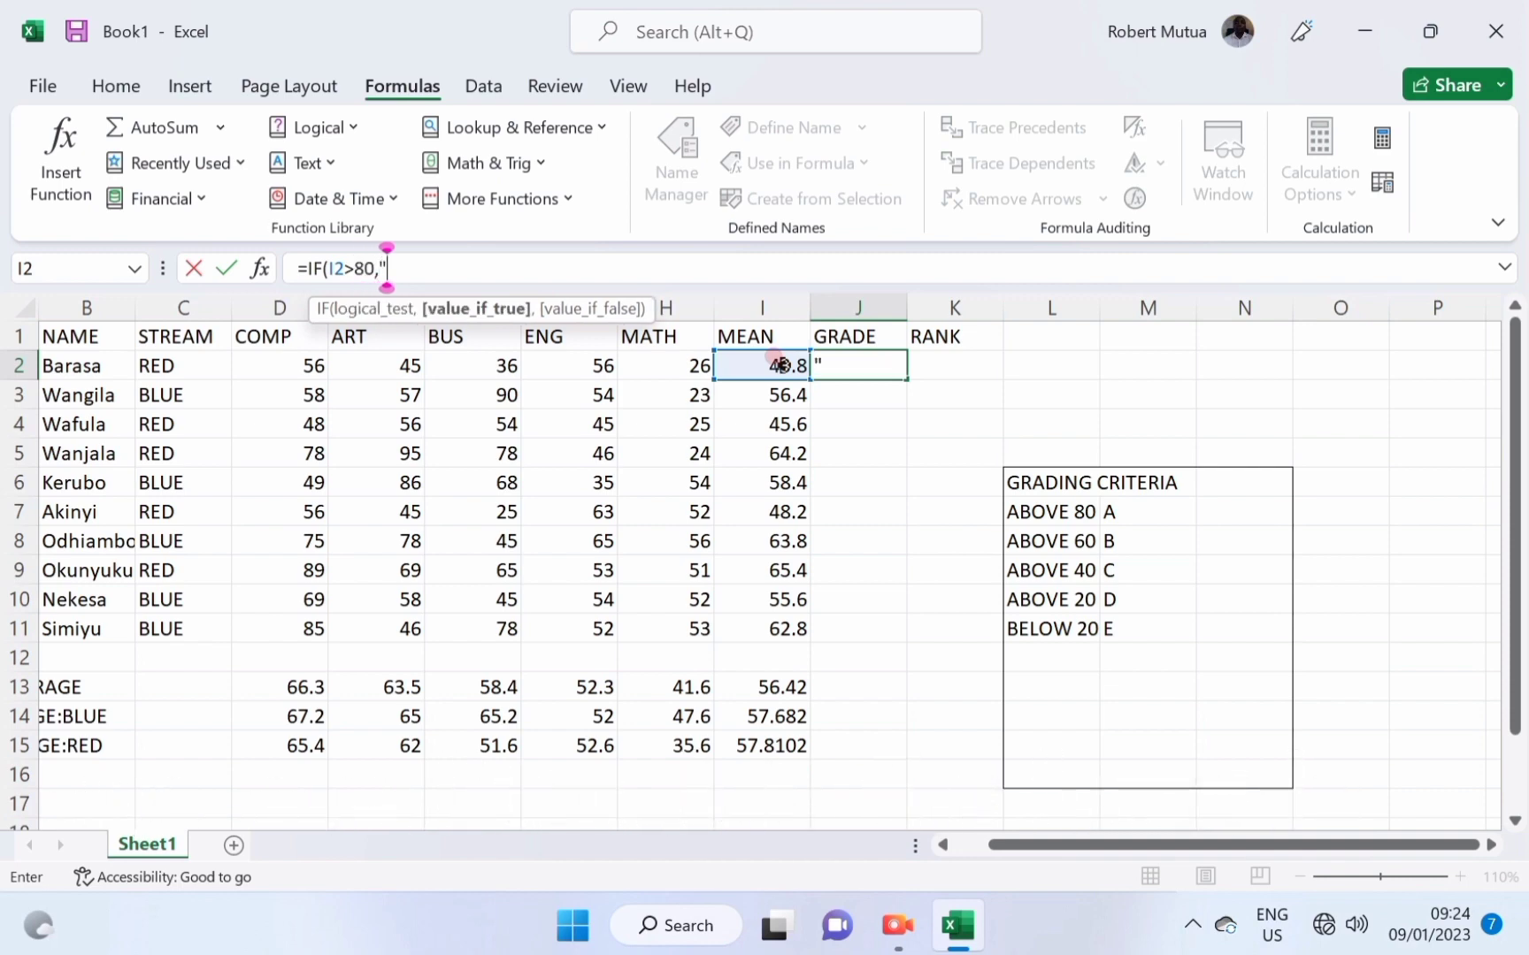
pyautogui.write('A",')
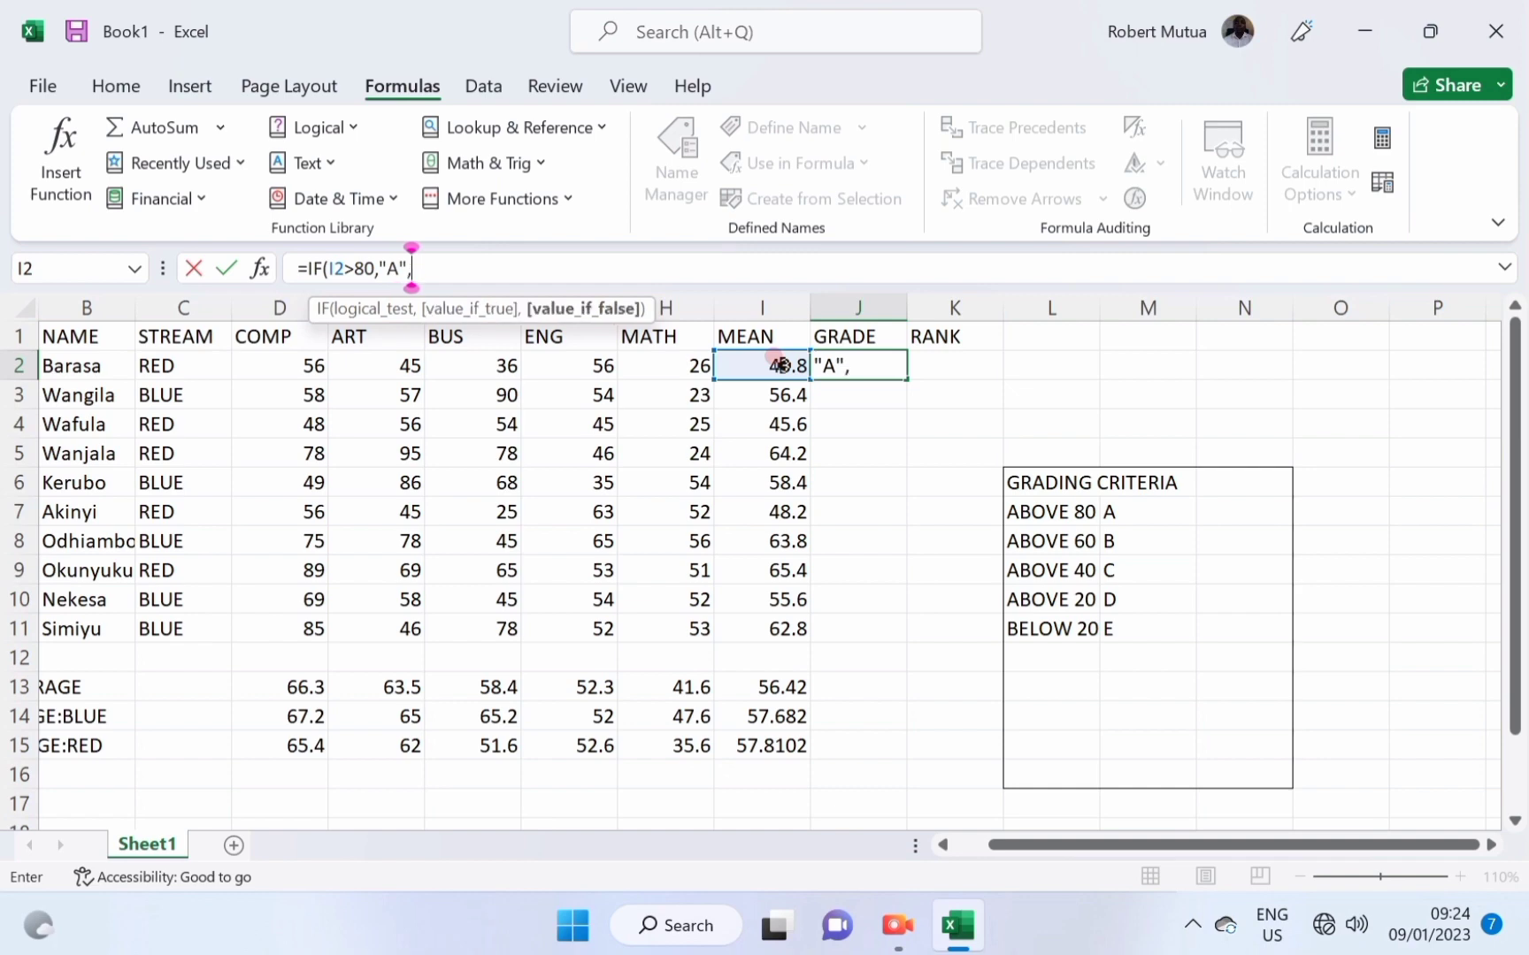
pyautogui.write('IF(')
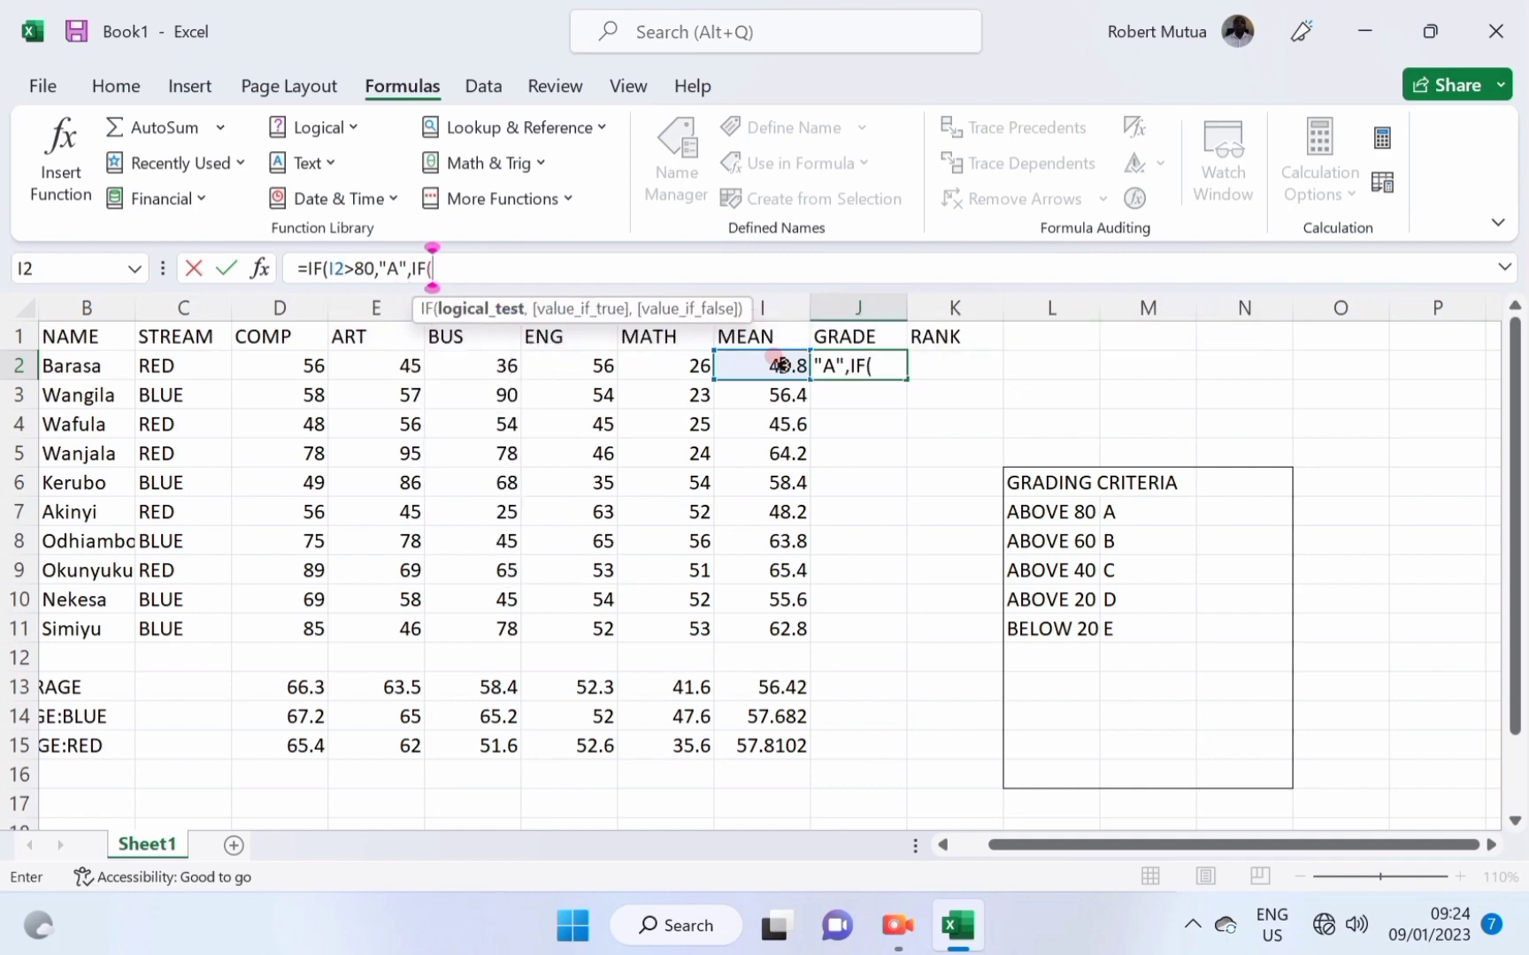
pyautogui.click(779, 364)
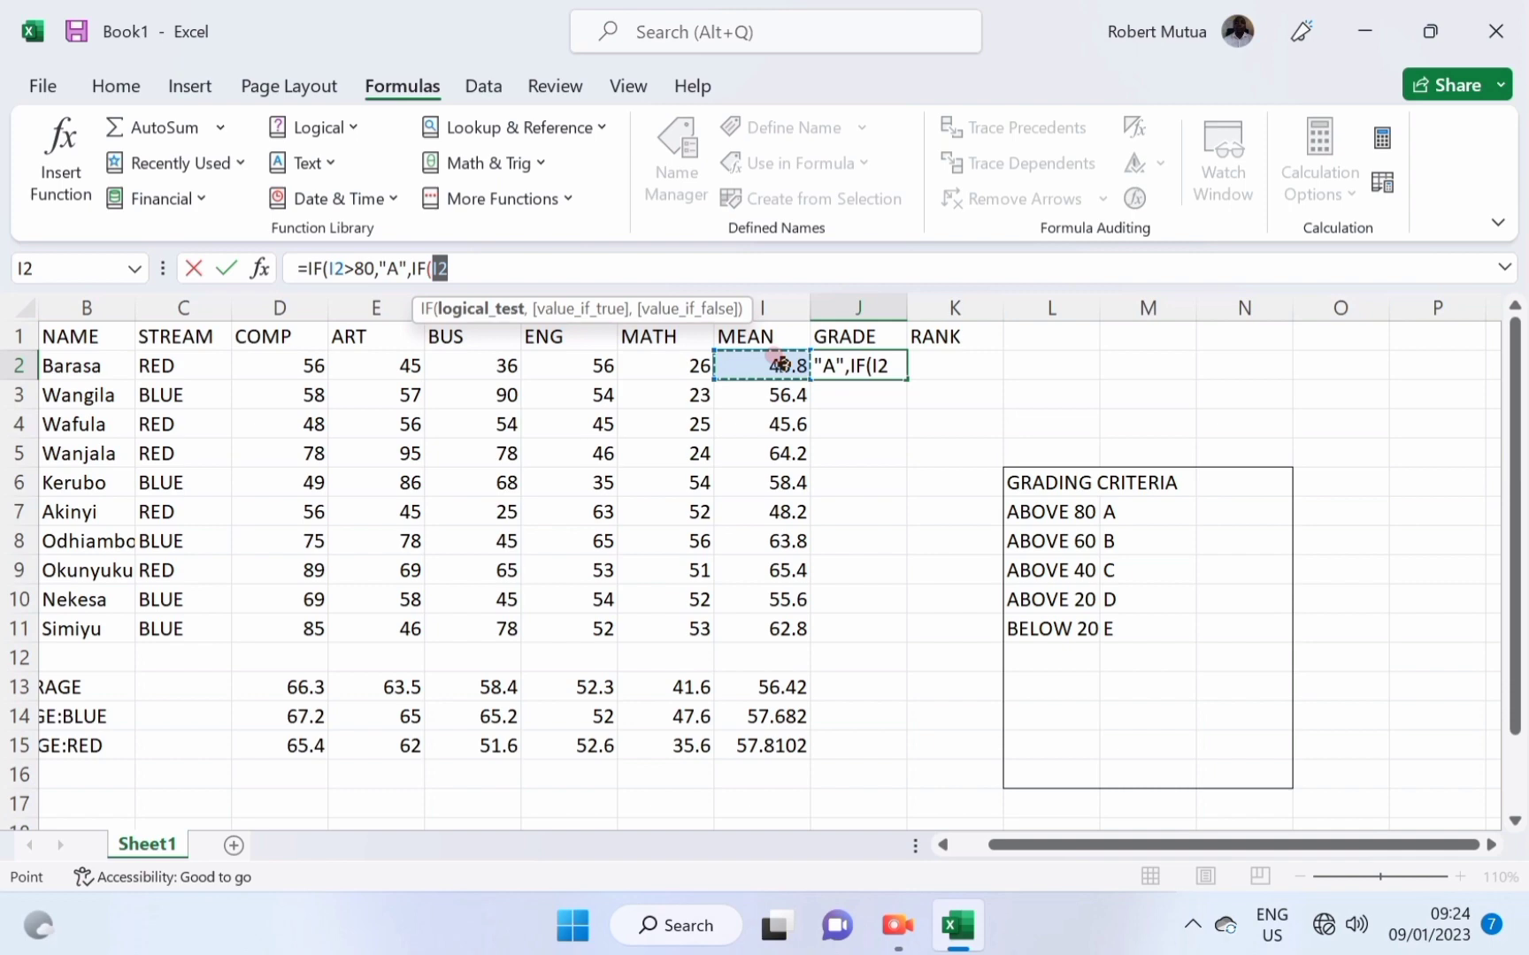
pyautogui.write('>=')
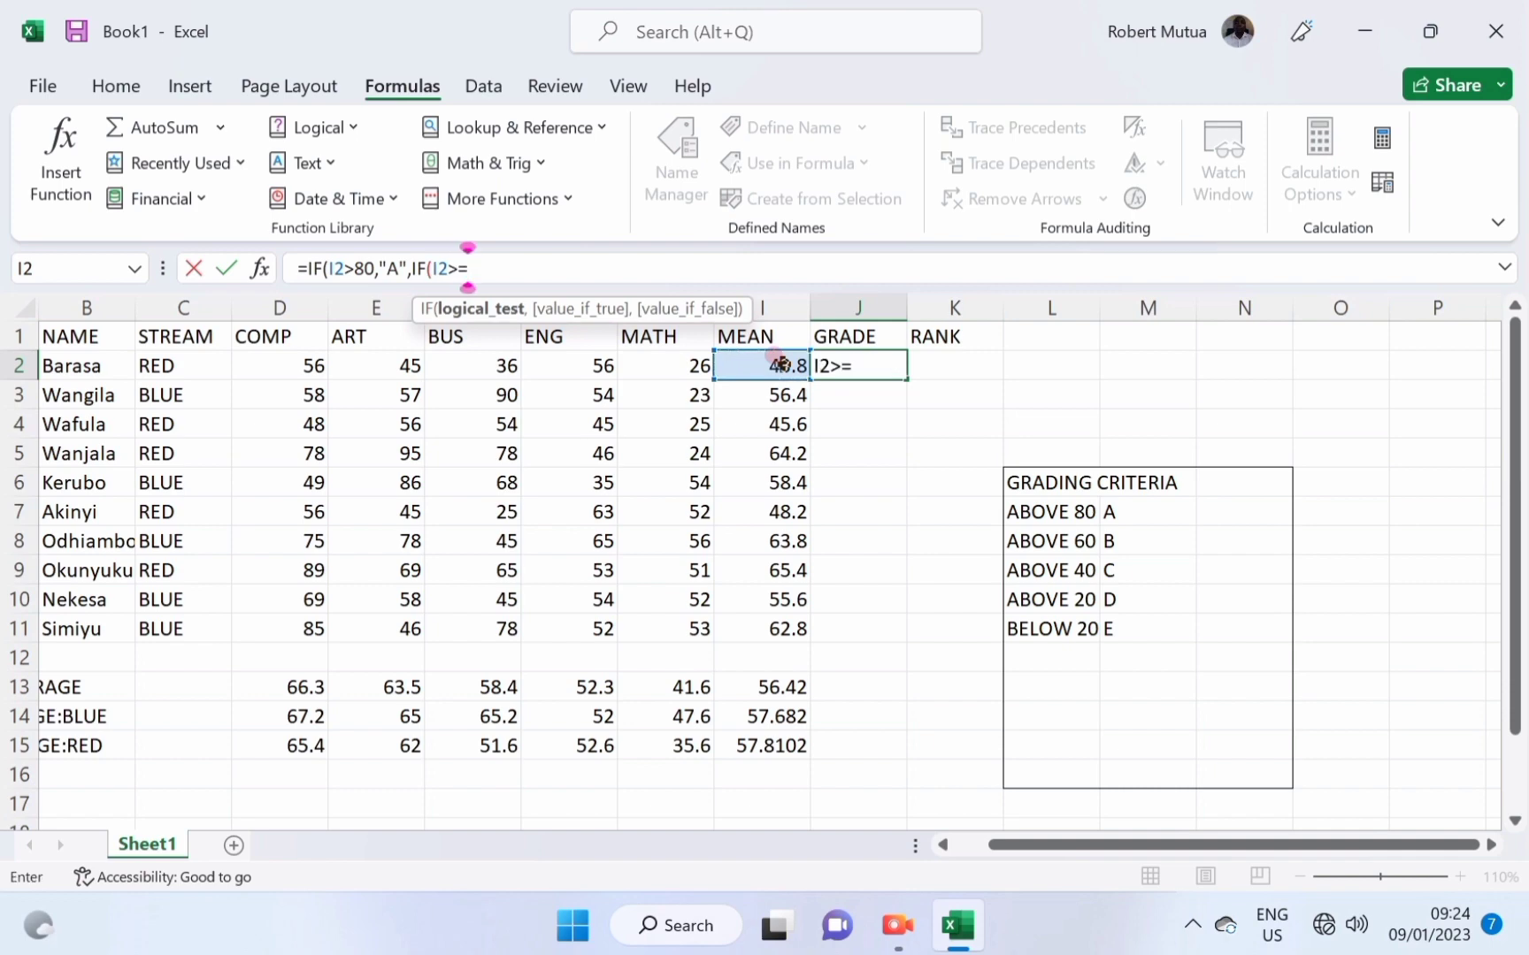
pyautogui.write('60,"')
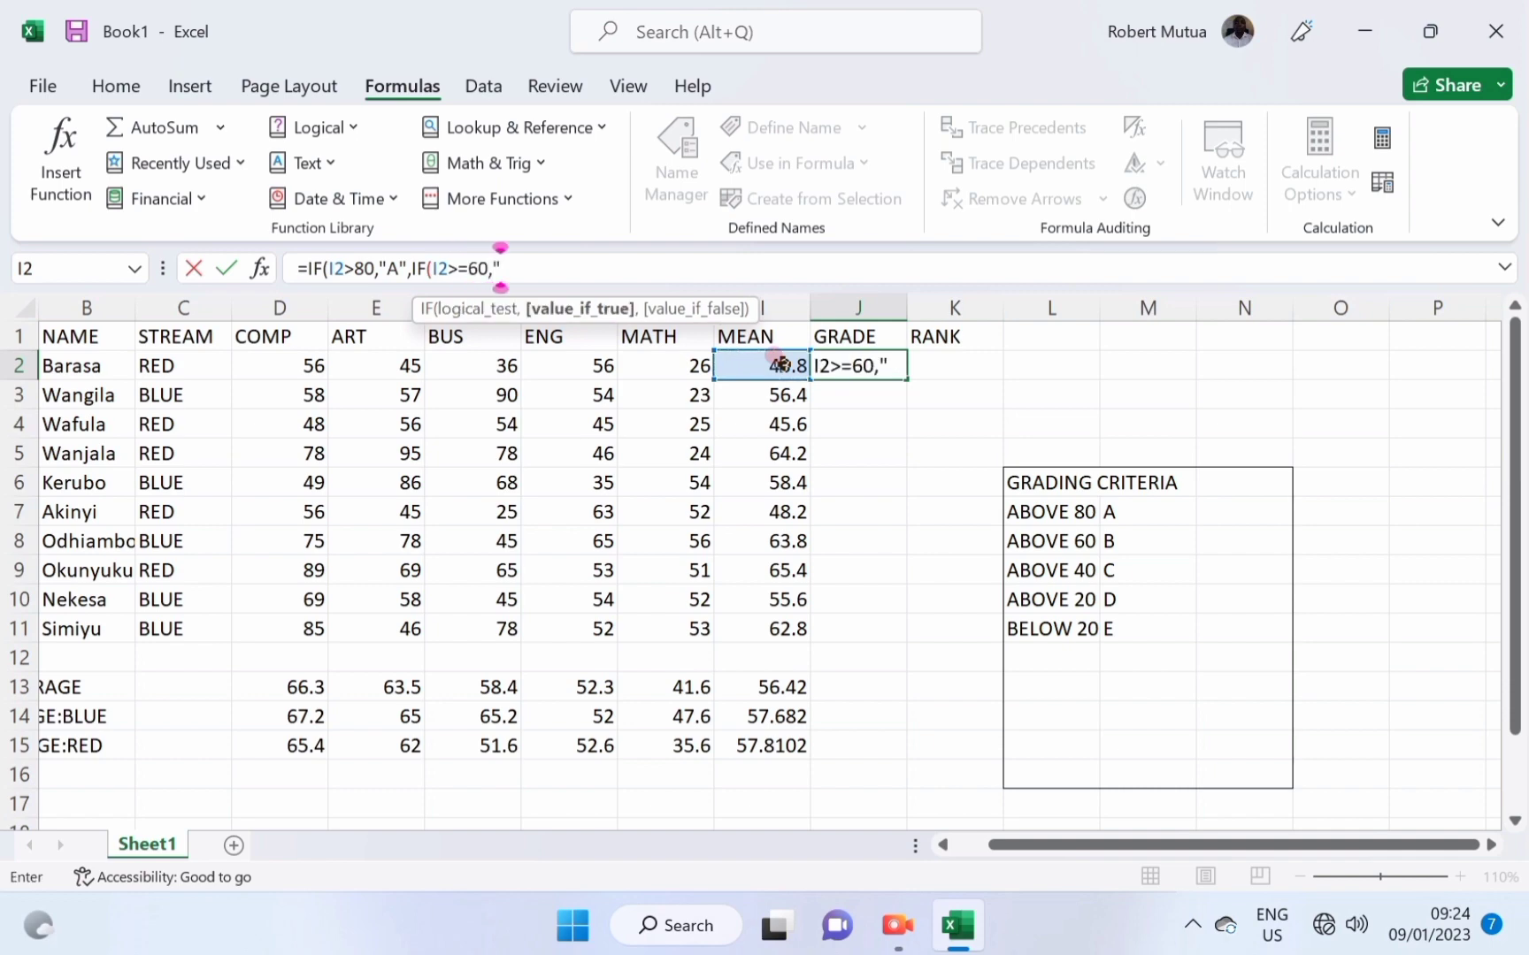
pyautogui.write('B",IF')
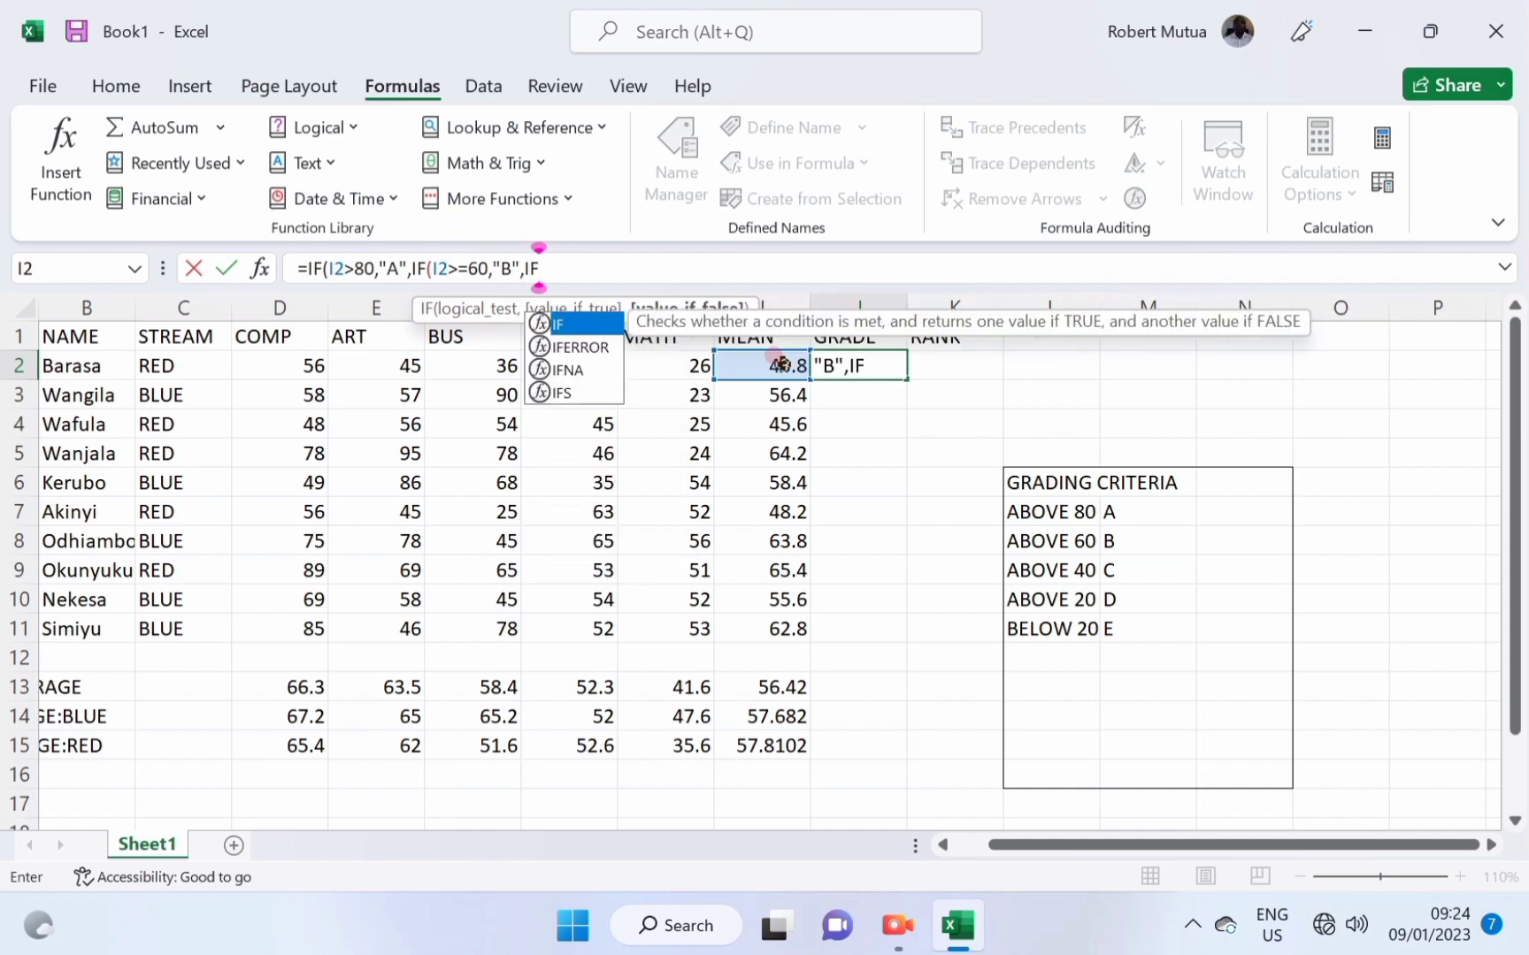
pyautogui.write('(')
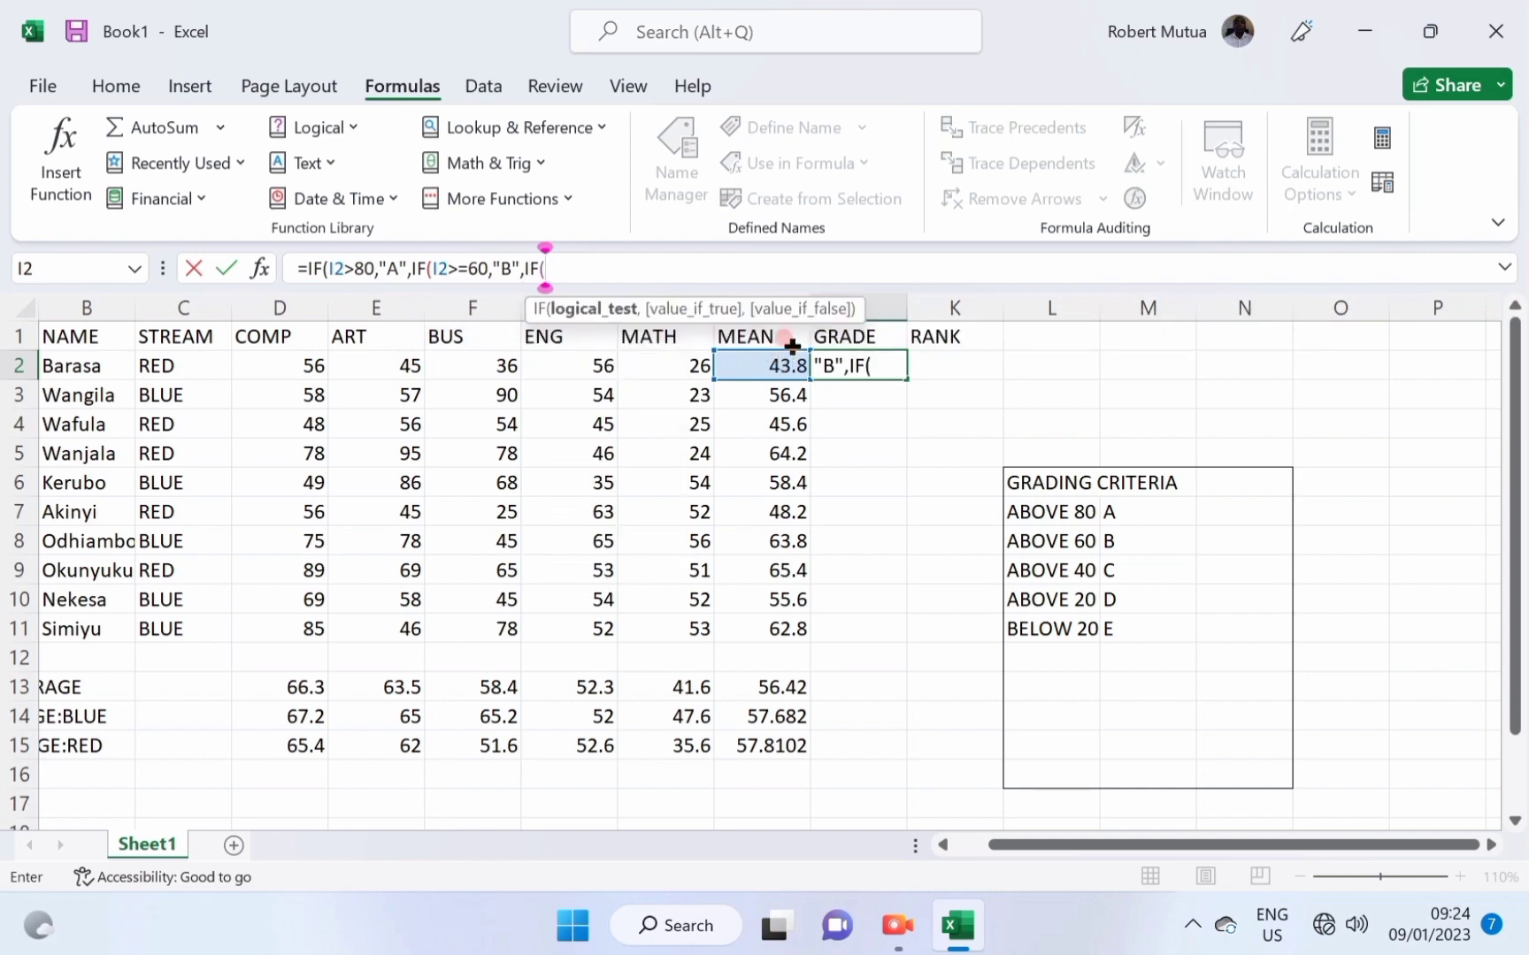
pyautogui.click(790, 359)
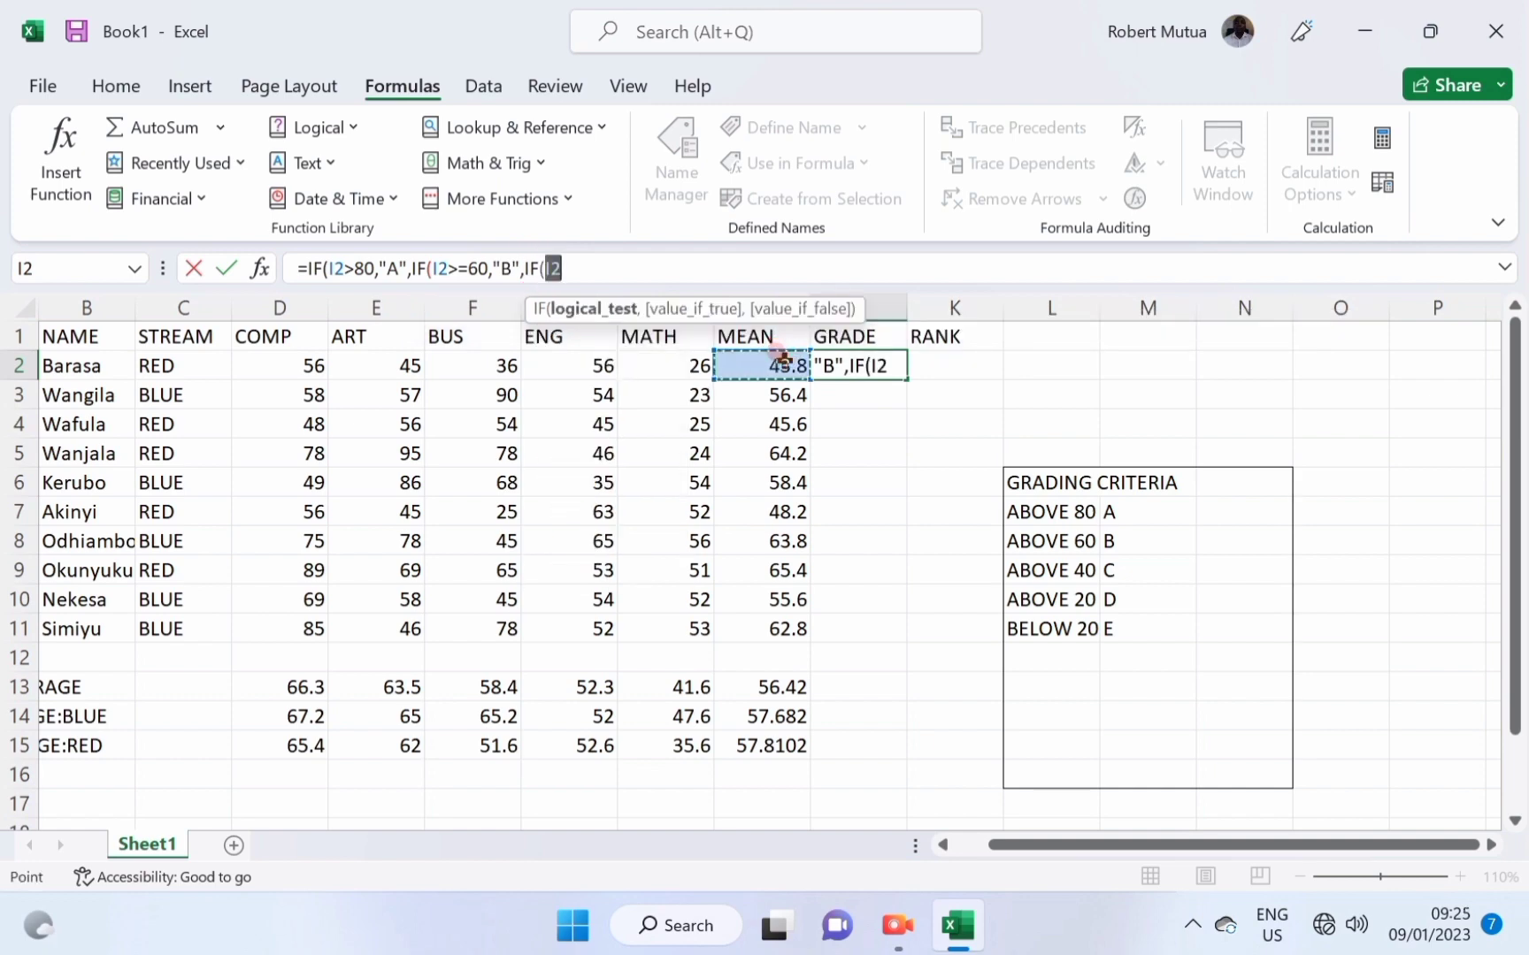
pyautogui.write('>=40')
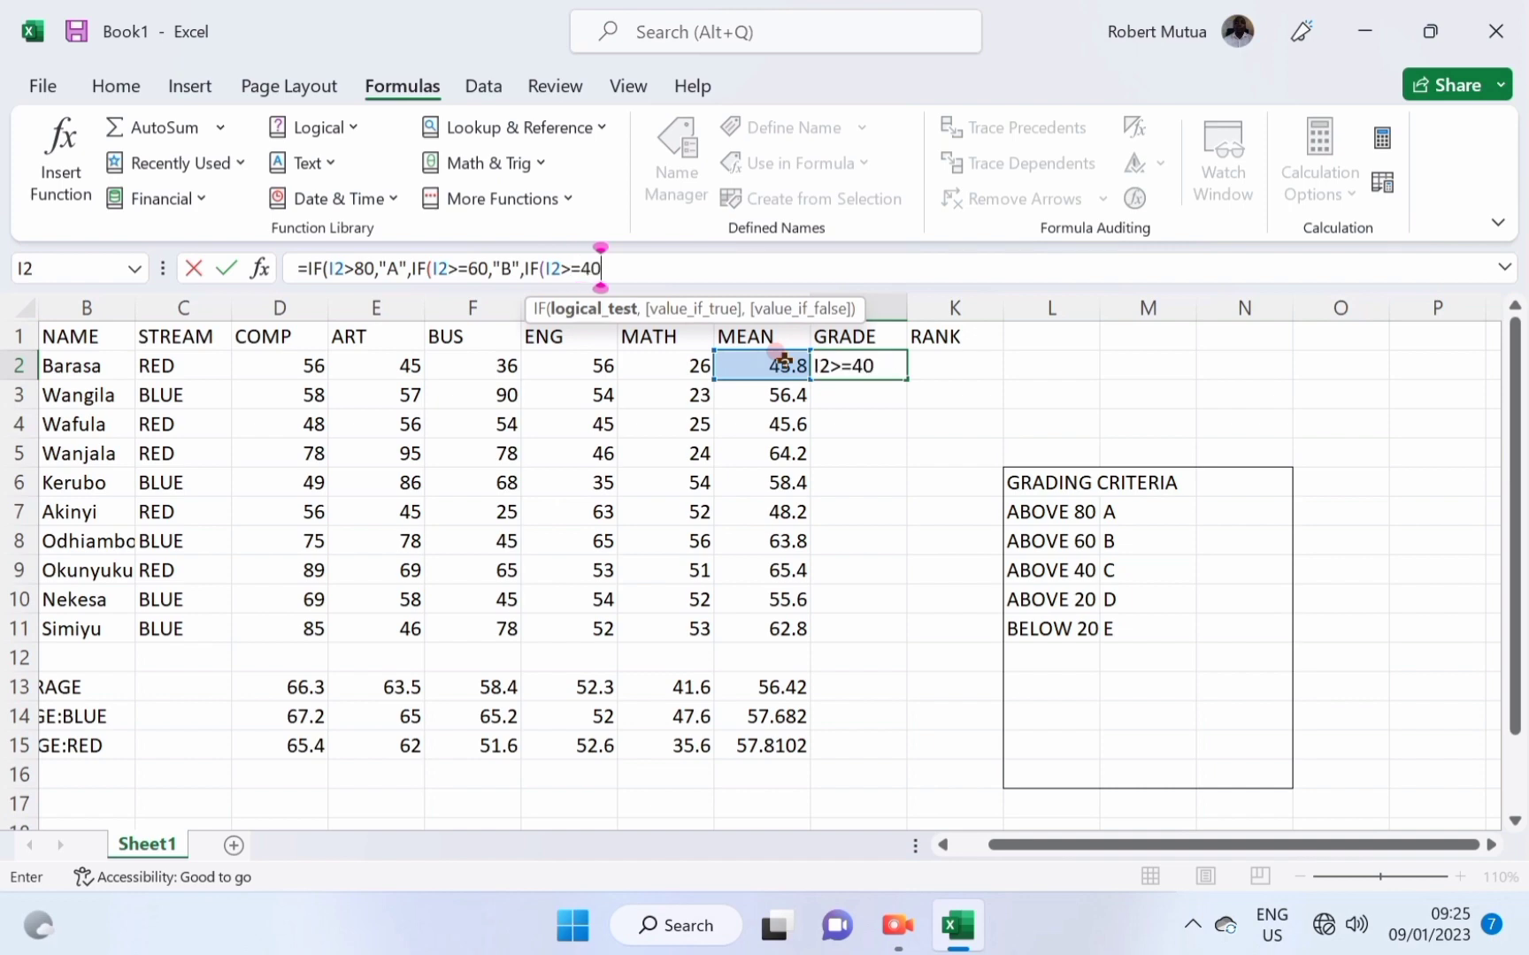
pyautogui.write(',"C"')
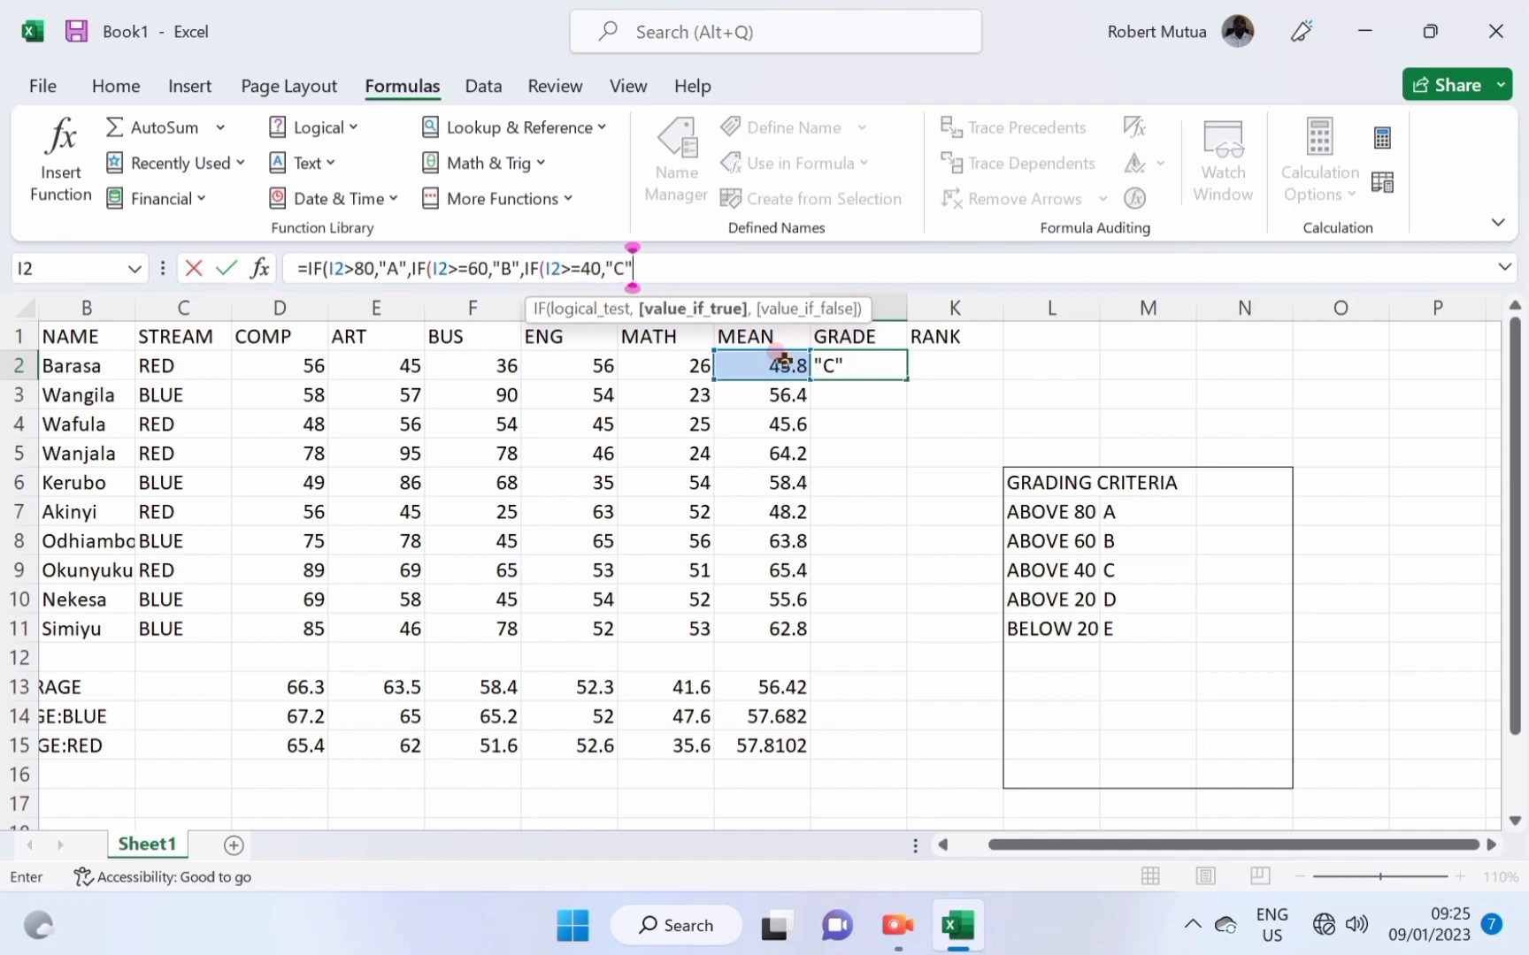
pyautogui.write(',IF(')
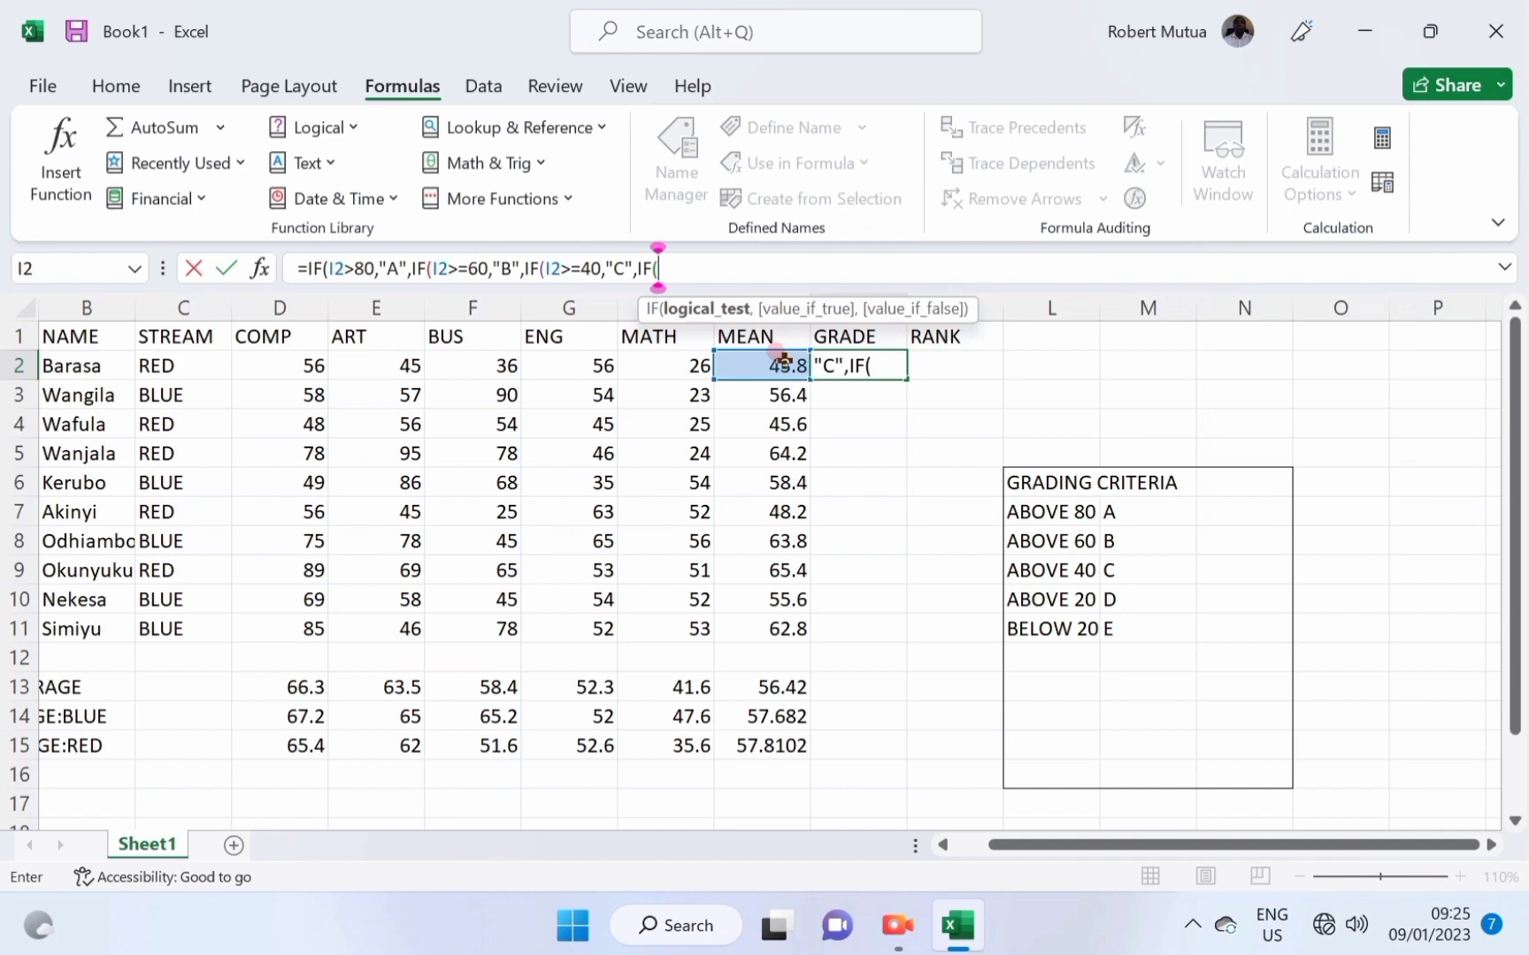
pyautogui.click(782, 360)
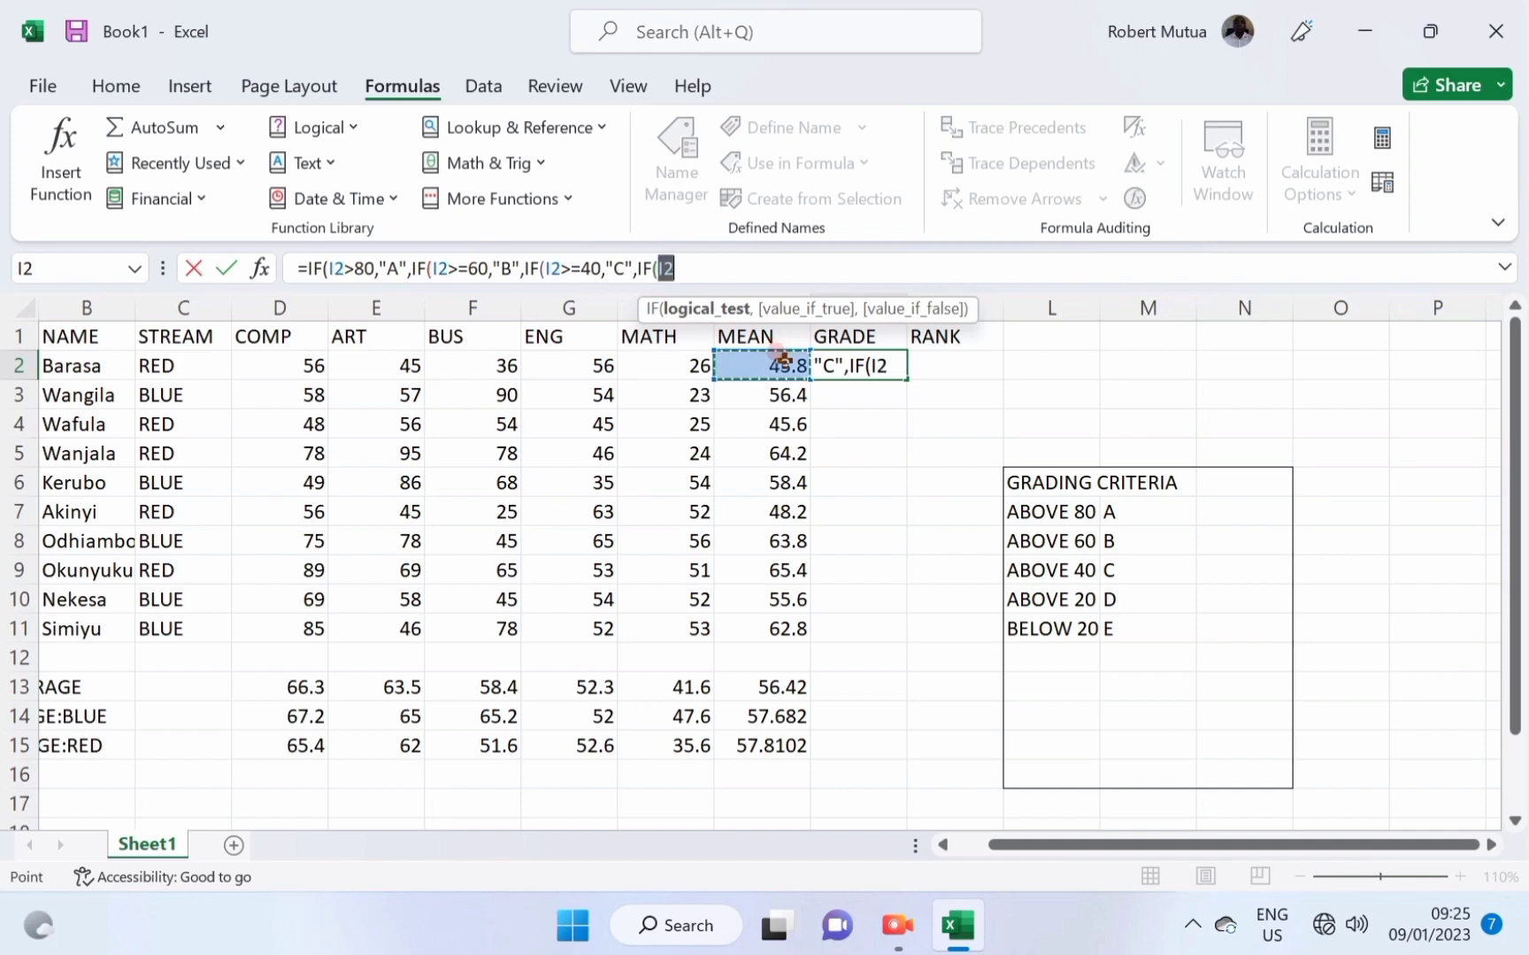
pyautogui.write('>=20,')
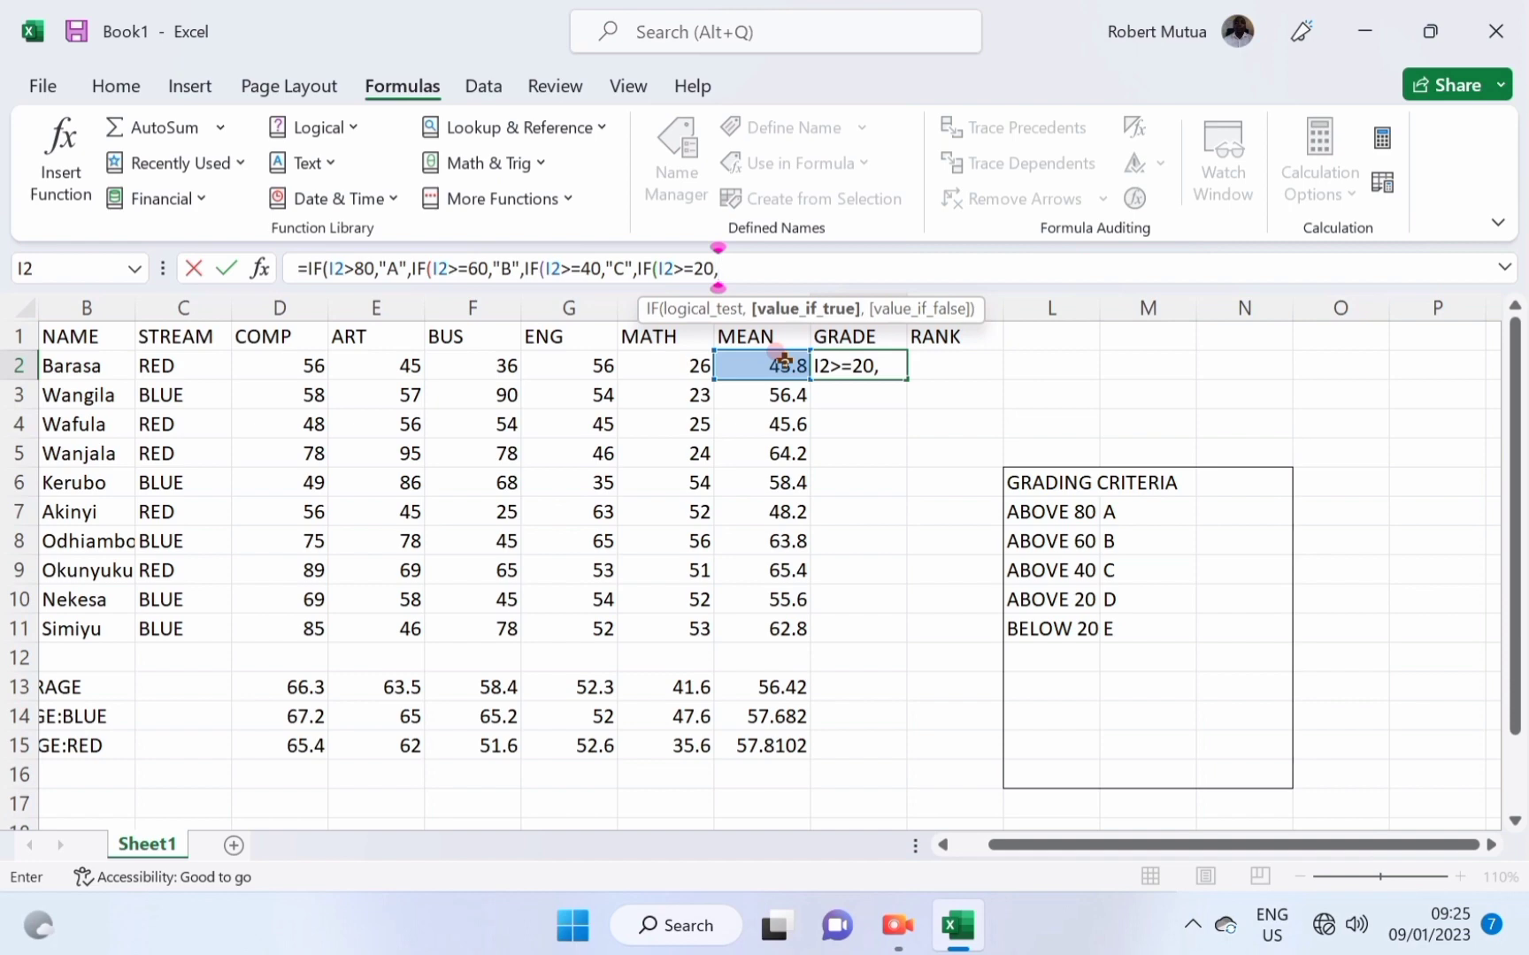
pyautogui.write('"D"')
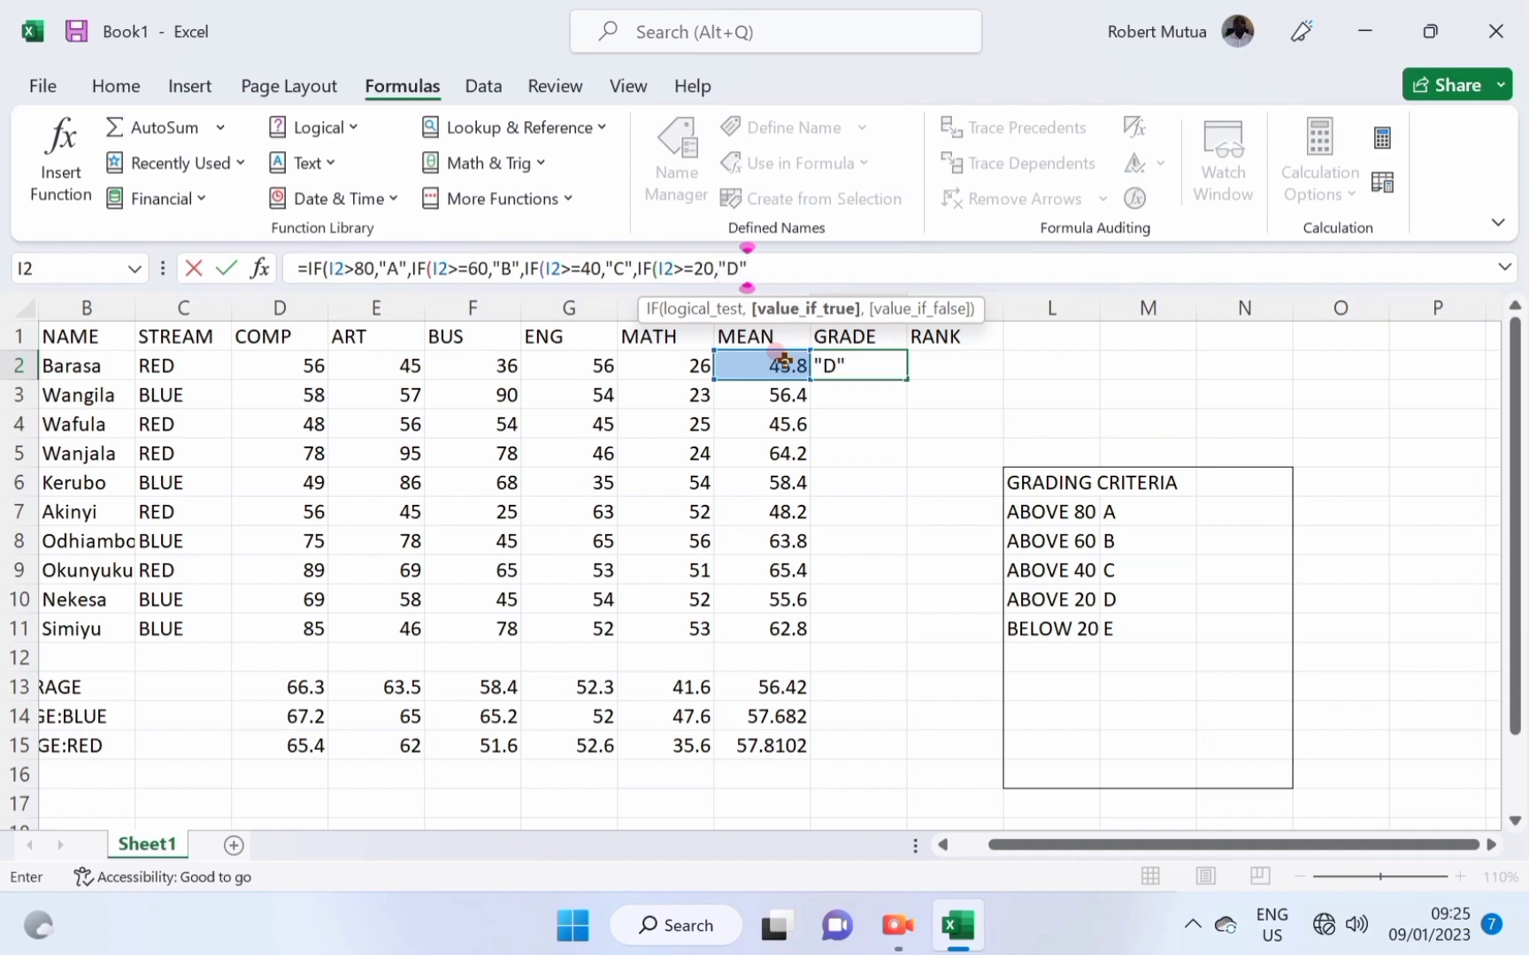
pyautogui.write(',')
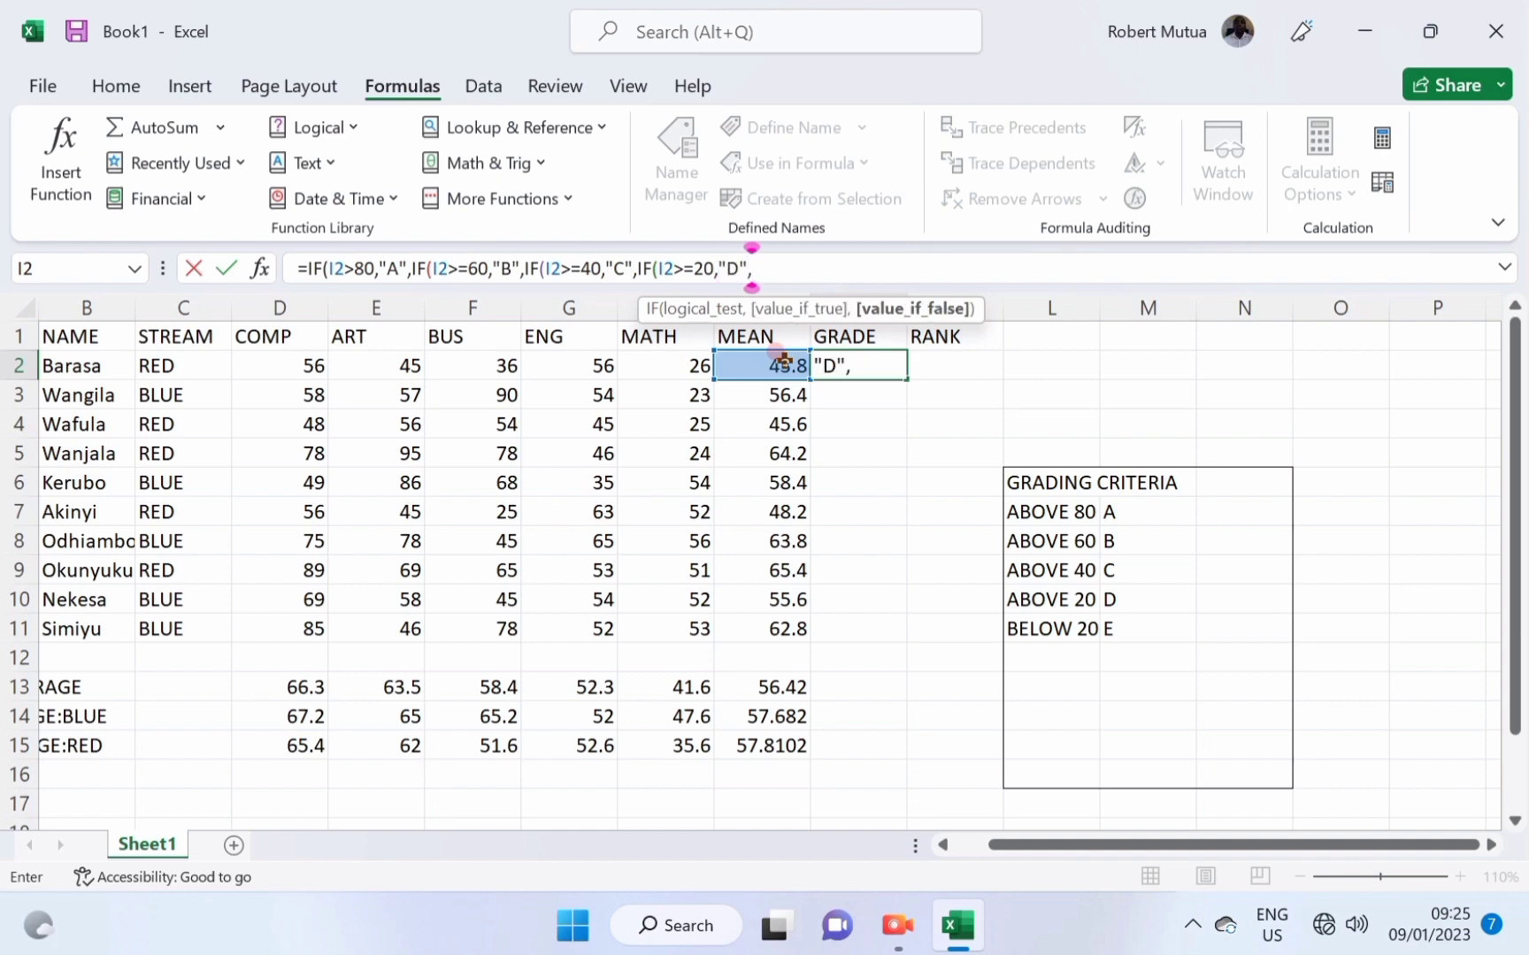
pyautogui.write('"E"))))')
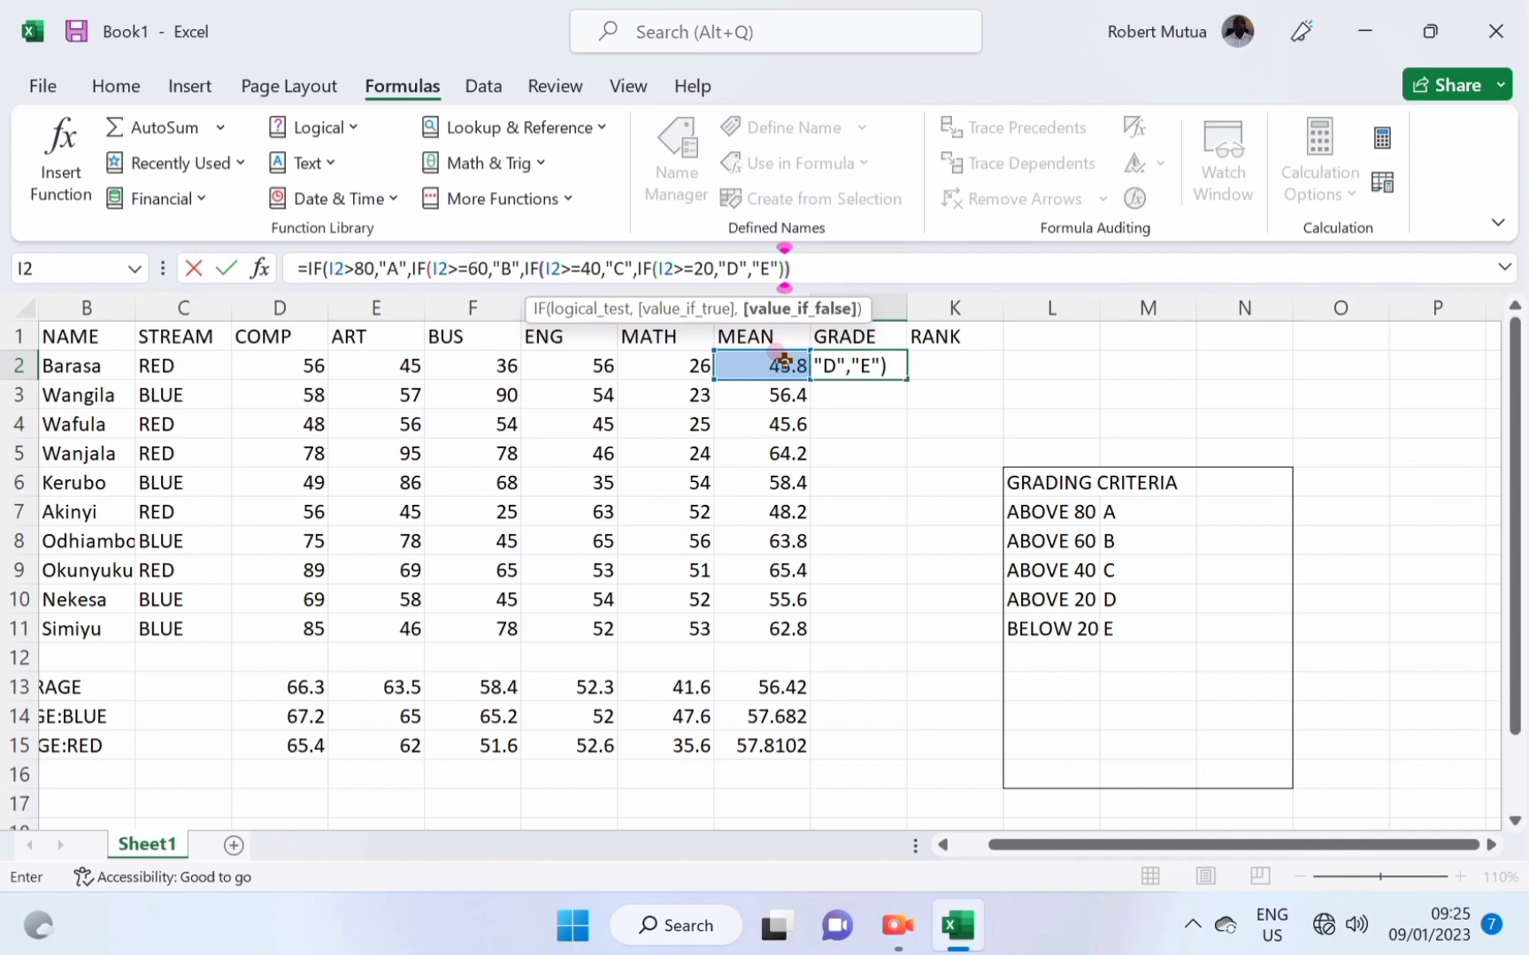
pyautogui.press('Return')
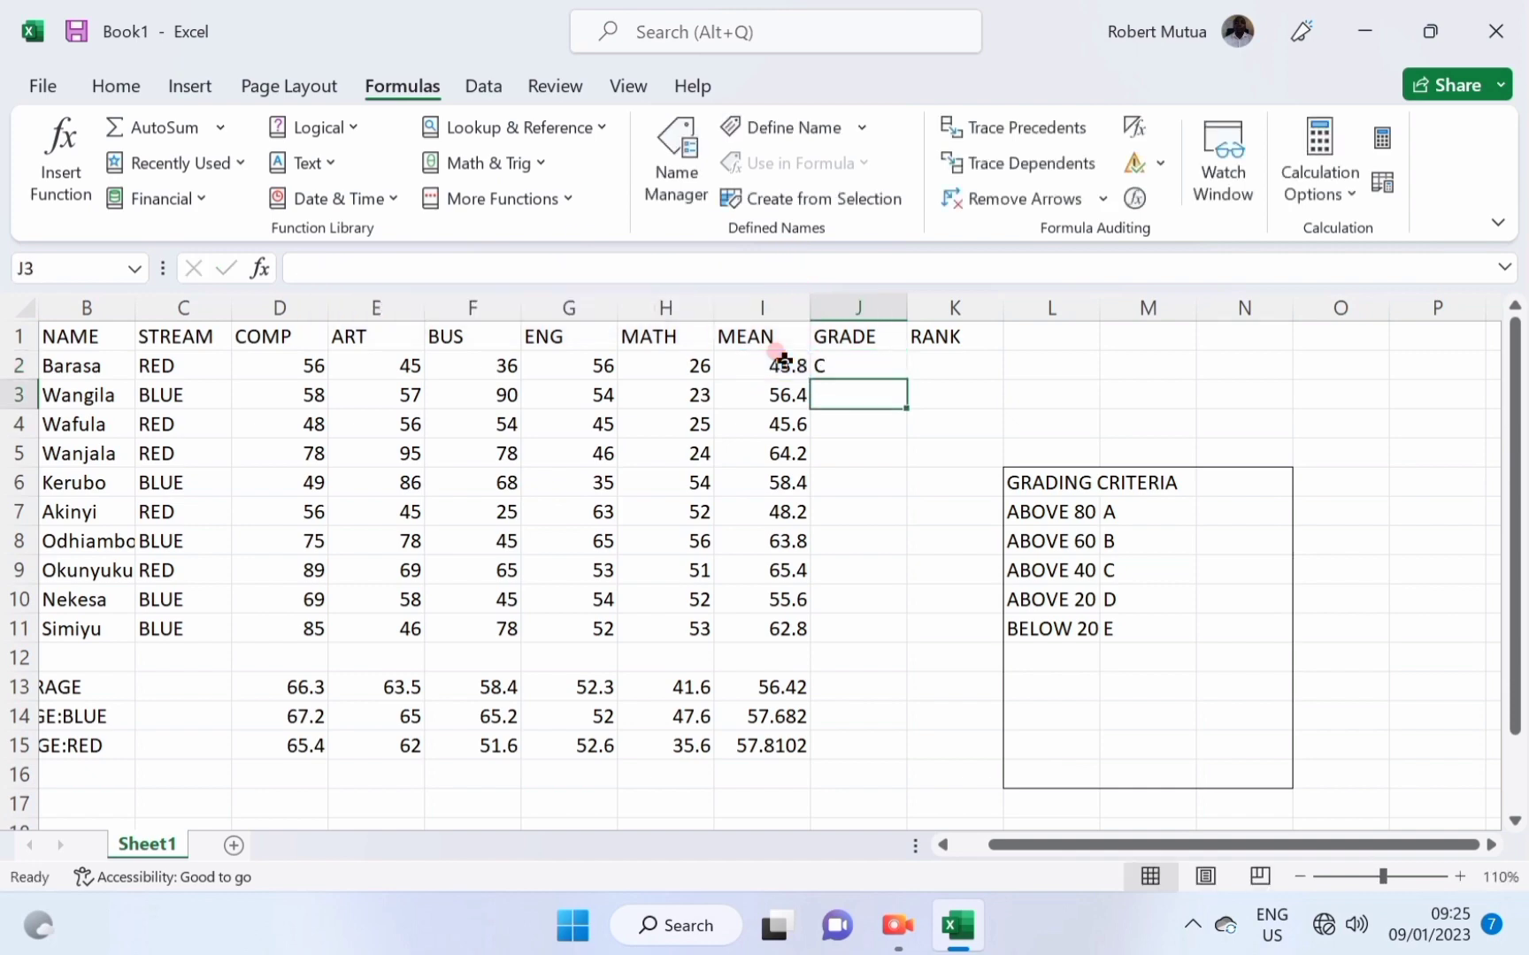
# Fill the grade formula down to J11 and check the grades against the means and criteria.
pyautogui.click(819, 363)
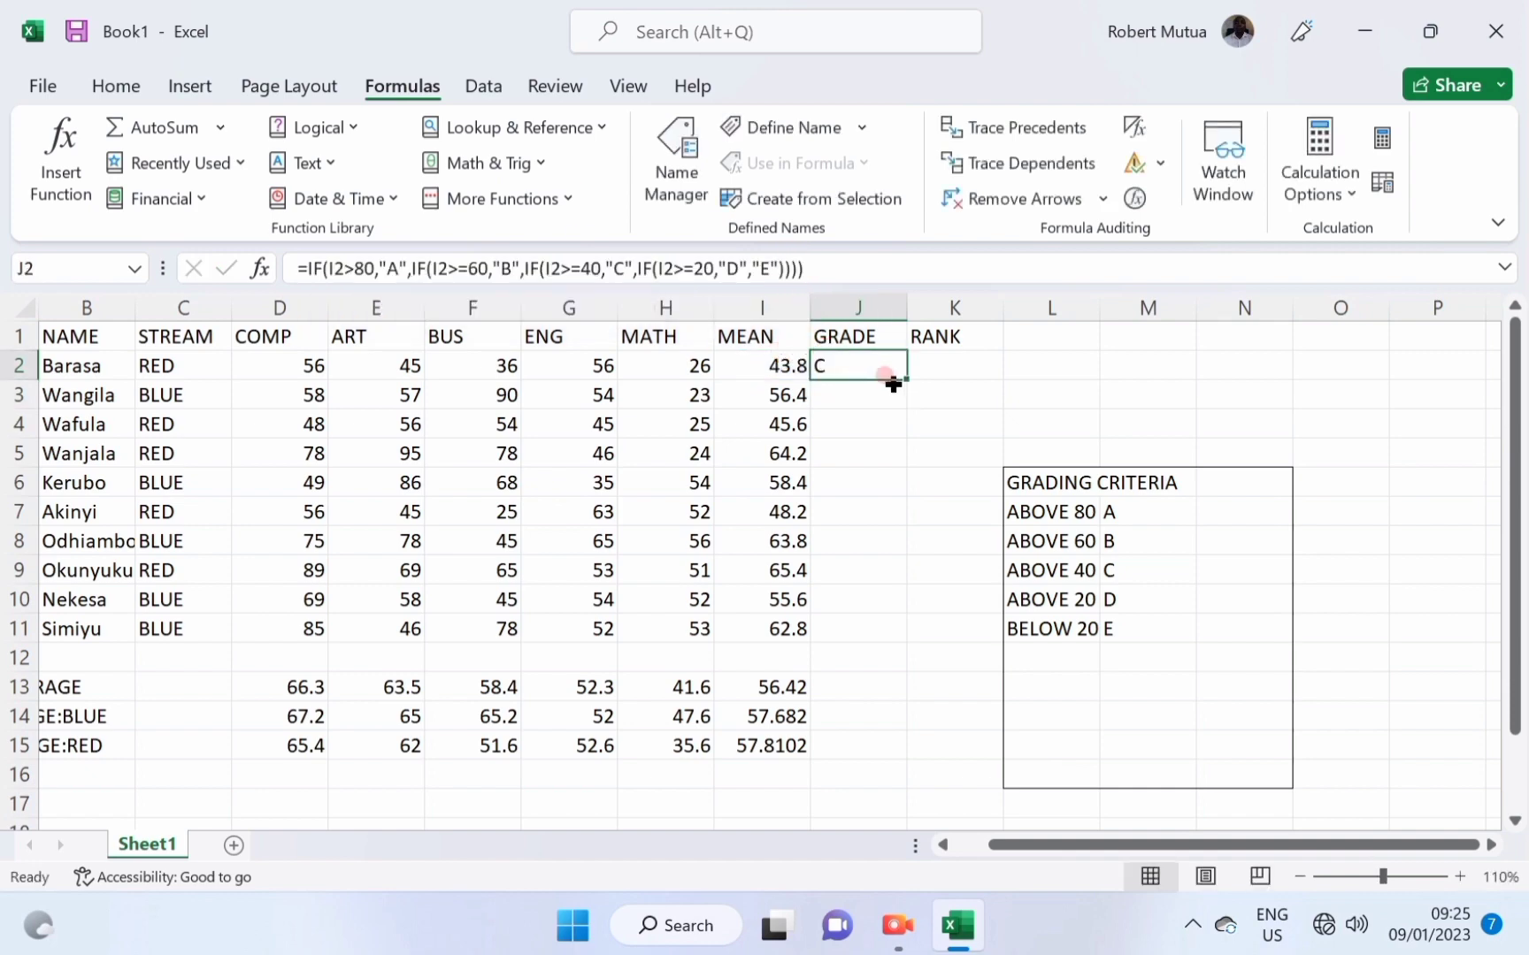
pyautogui.moveTo(906, 377); pyautogui.dragTo(853, 641)
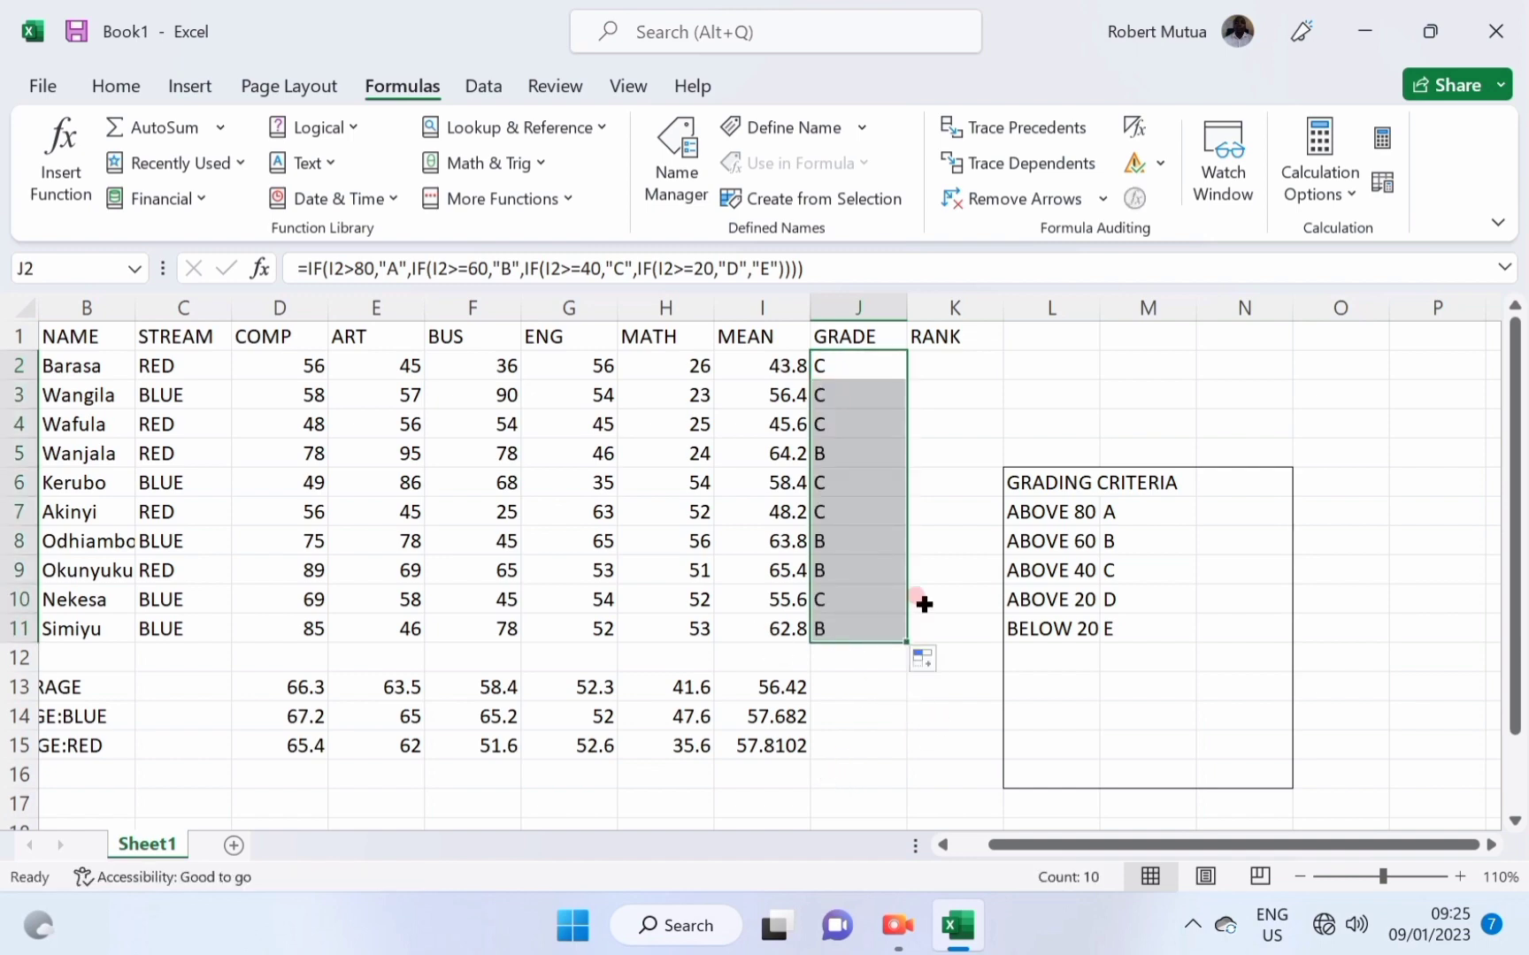
pyautogui.click(918, 601)
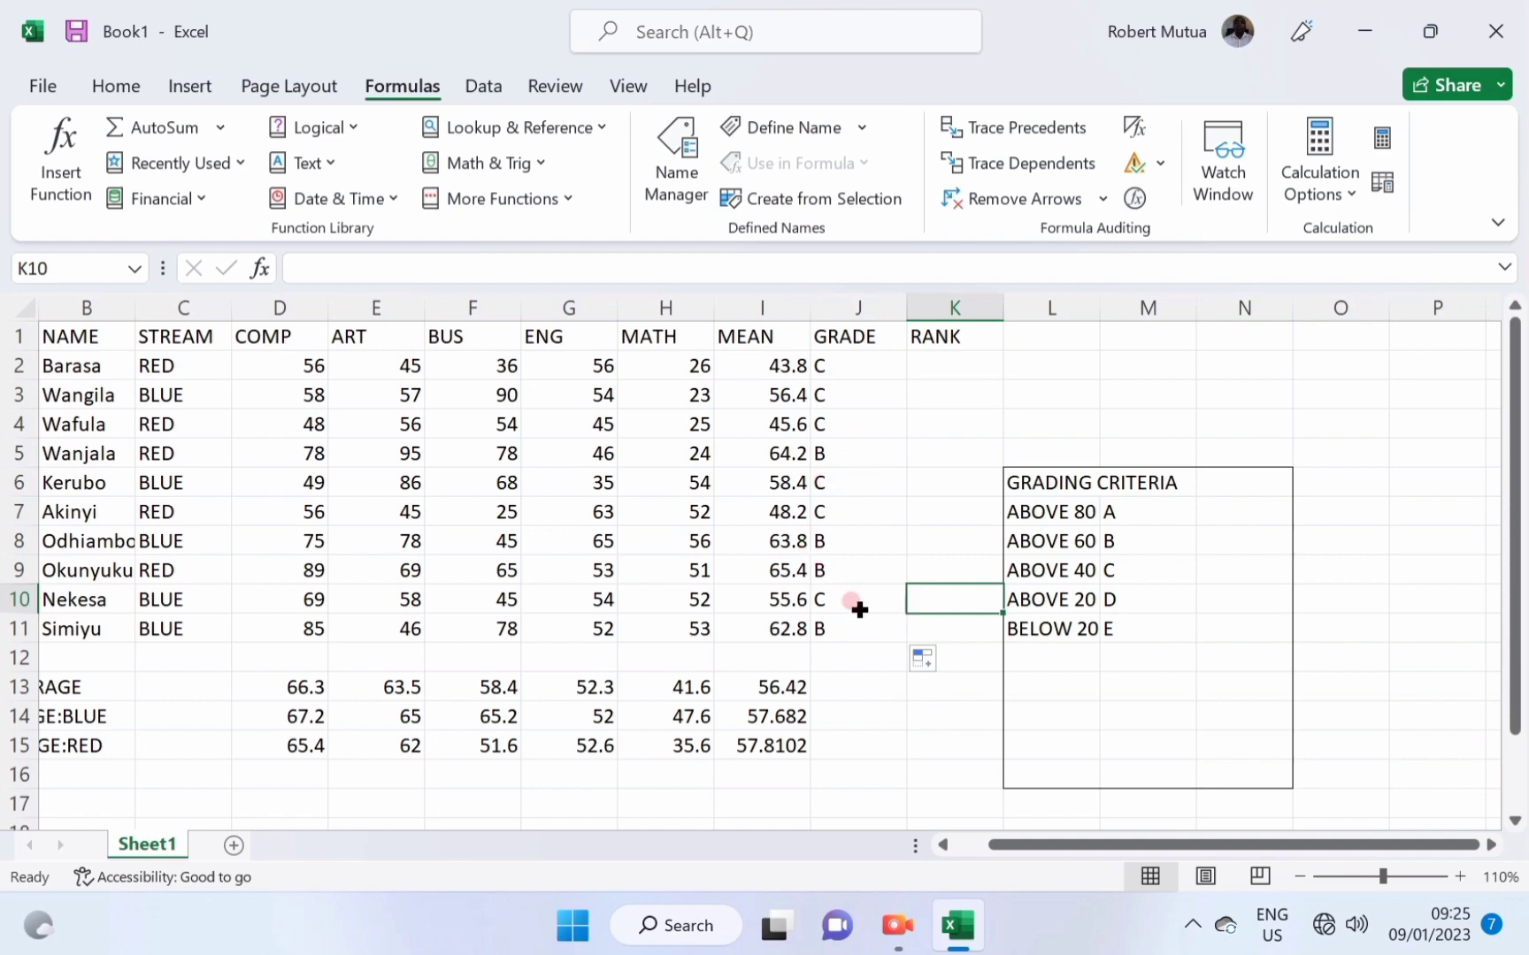
pyautogui.click(839, 454)
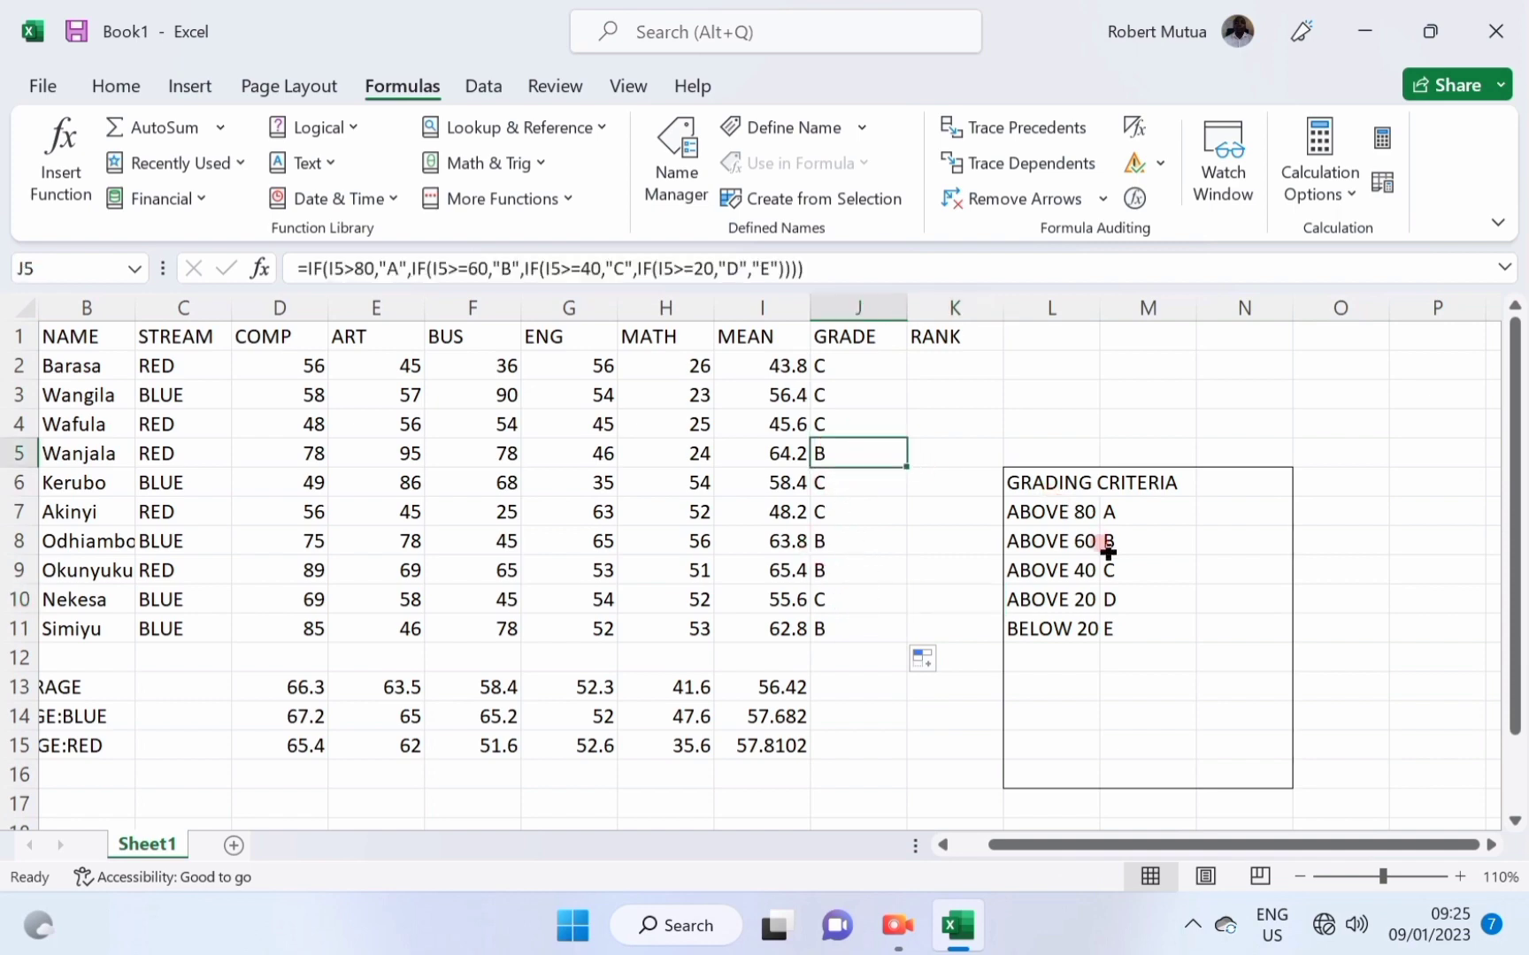
pyautogui.click(778, 451)
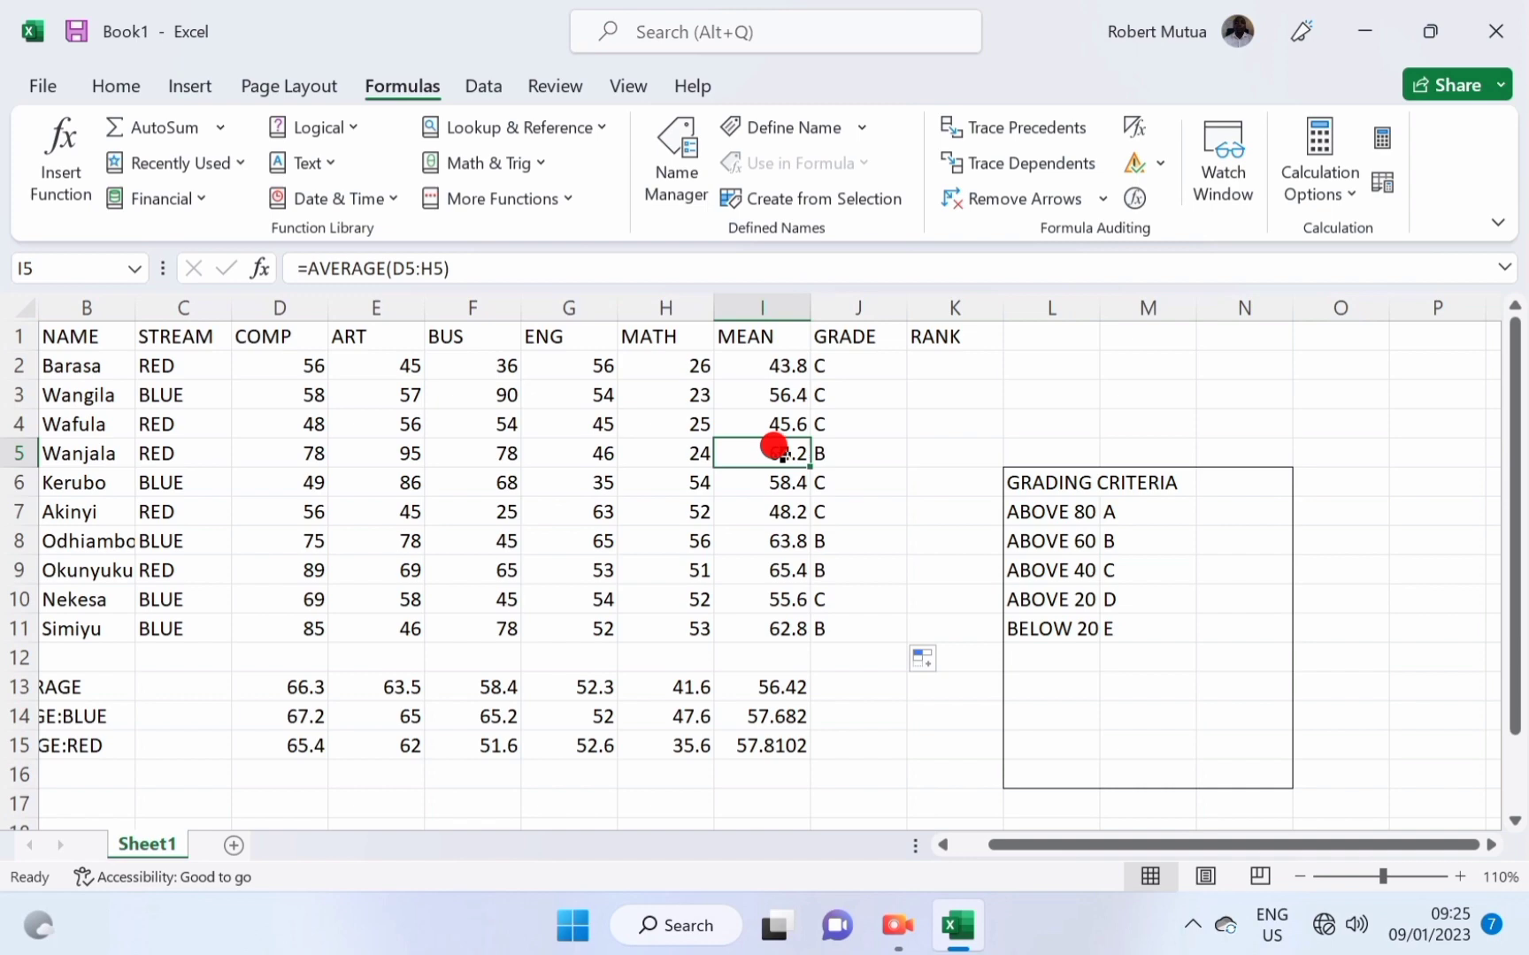
pyautogui.click(1033, 536)
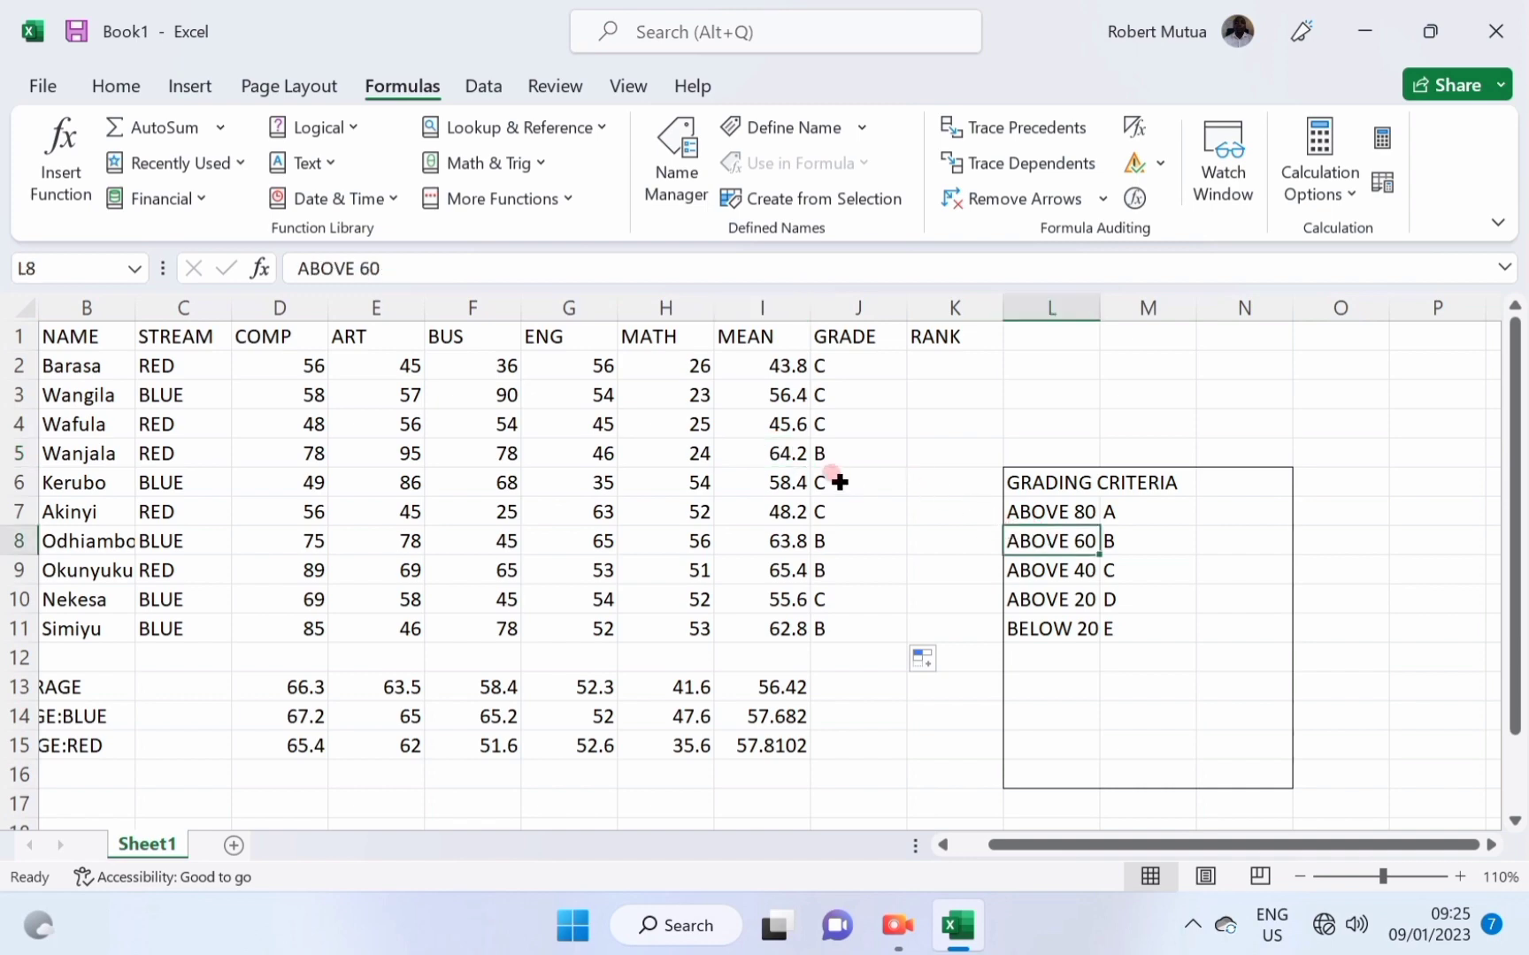
pyautogui.click(764, 356)
# Enter =RANK(I2,I2:I11,0) in K2, ranking the first student 10th by mean.
pyautogui.click(965, 364)
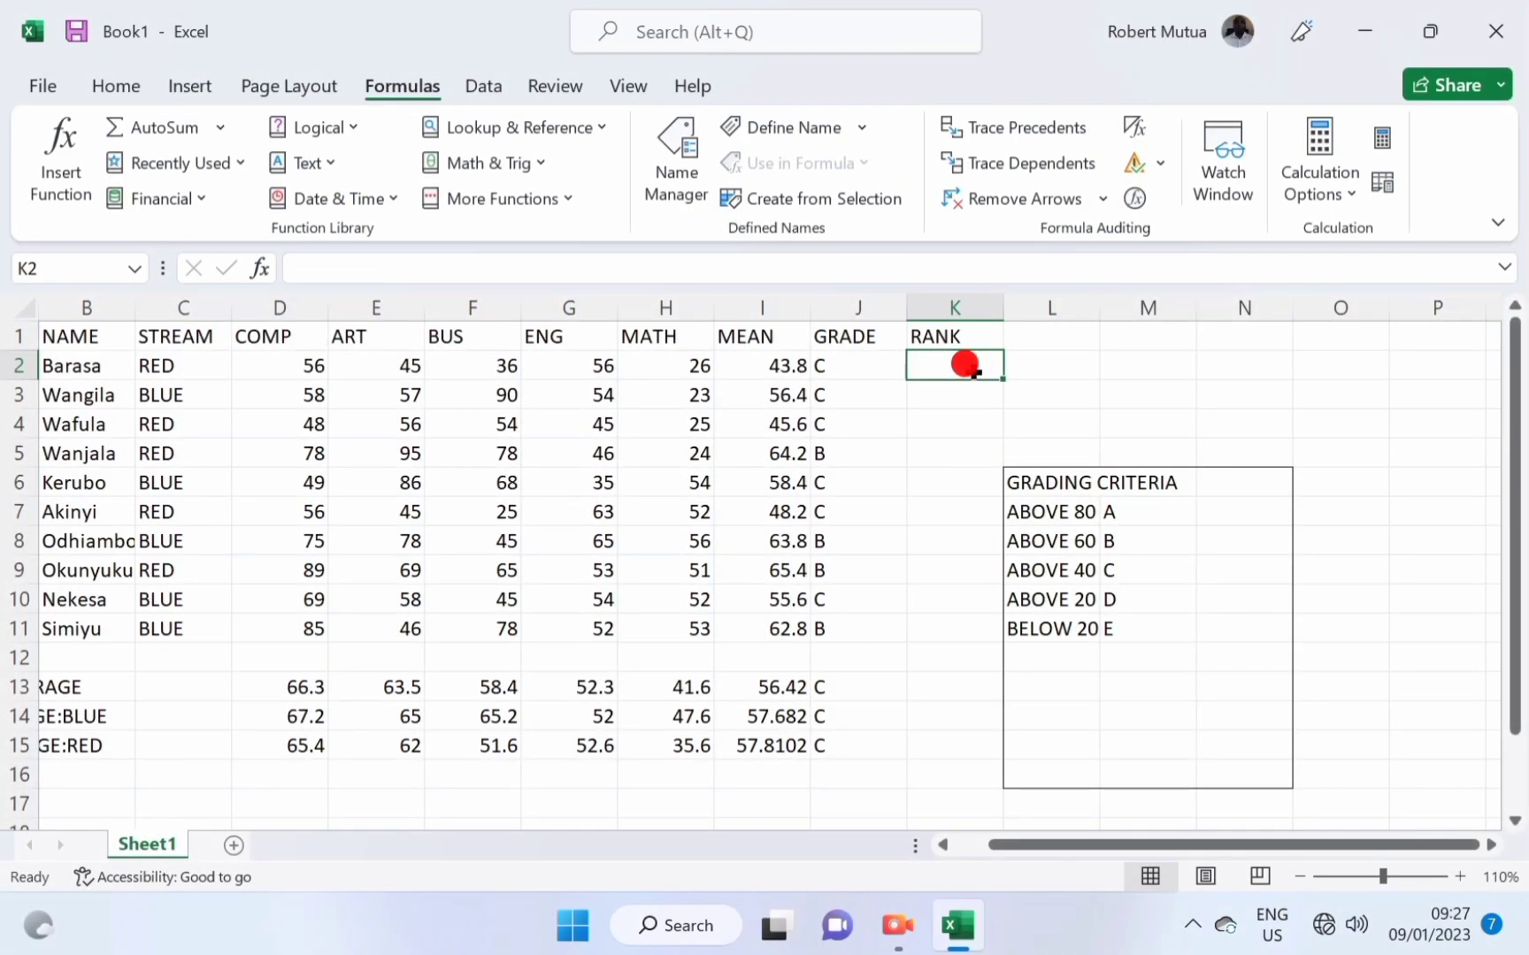
pyautogui.write('=RANK')
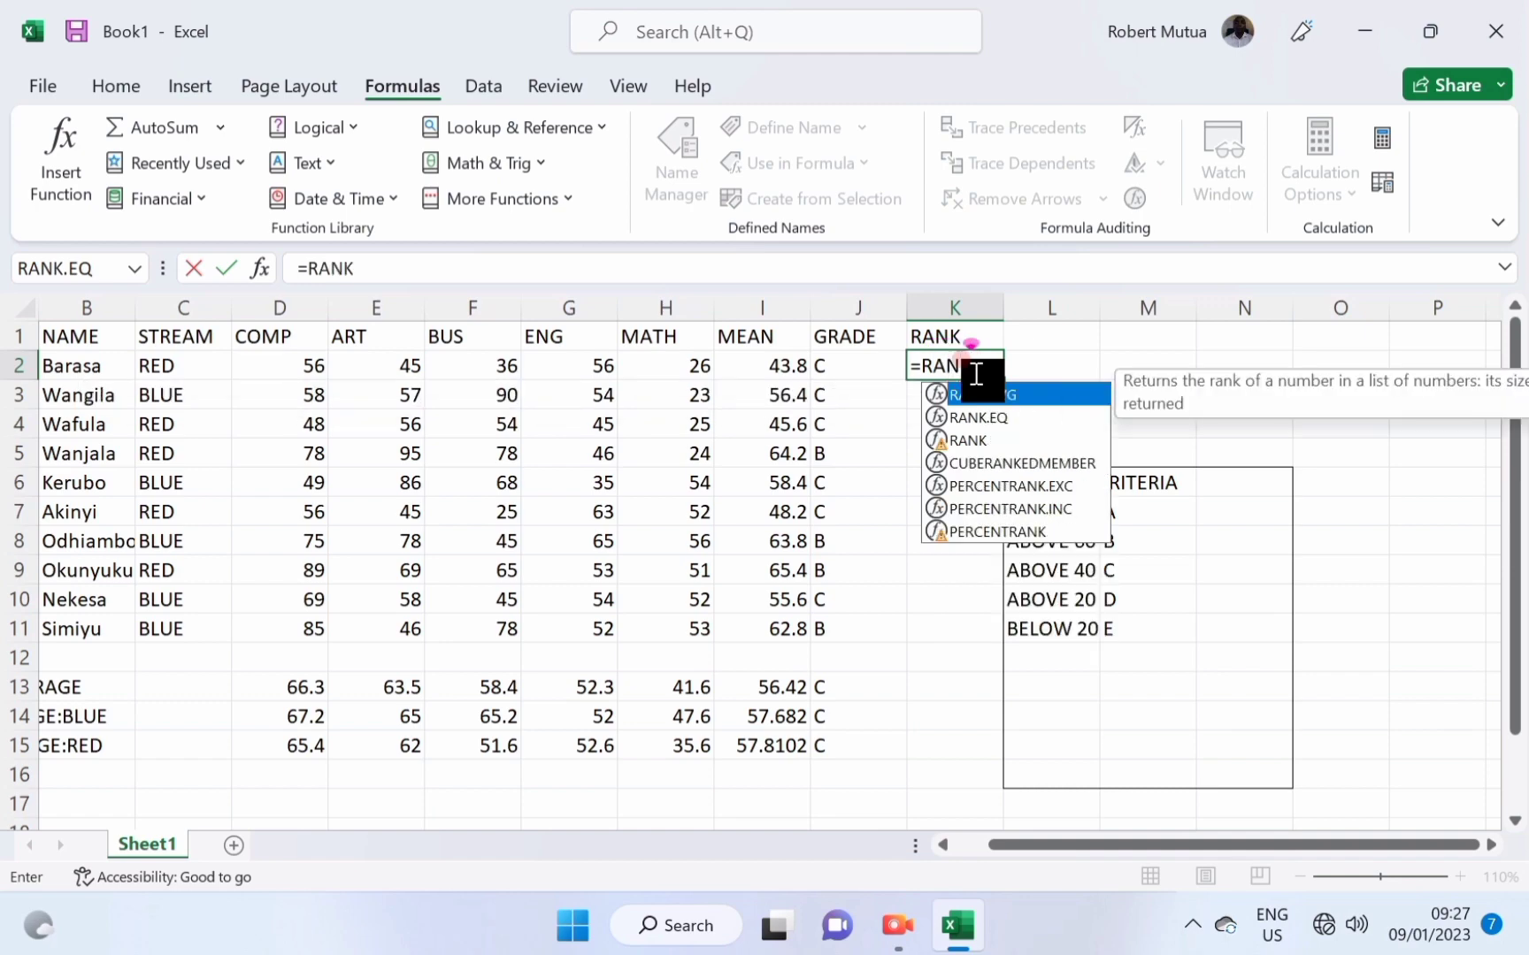
pyautogui.write('(')
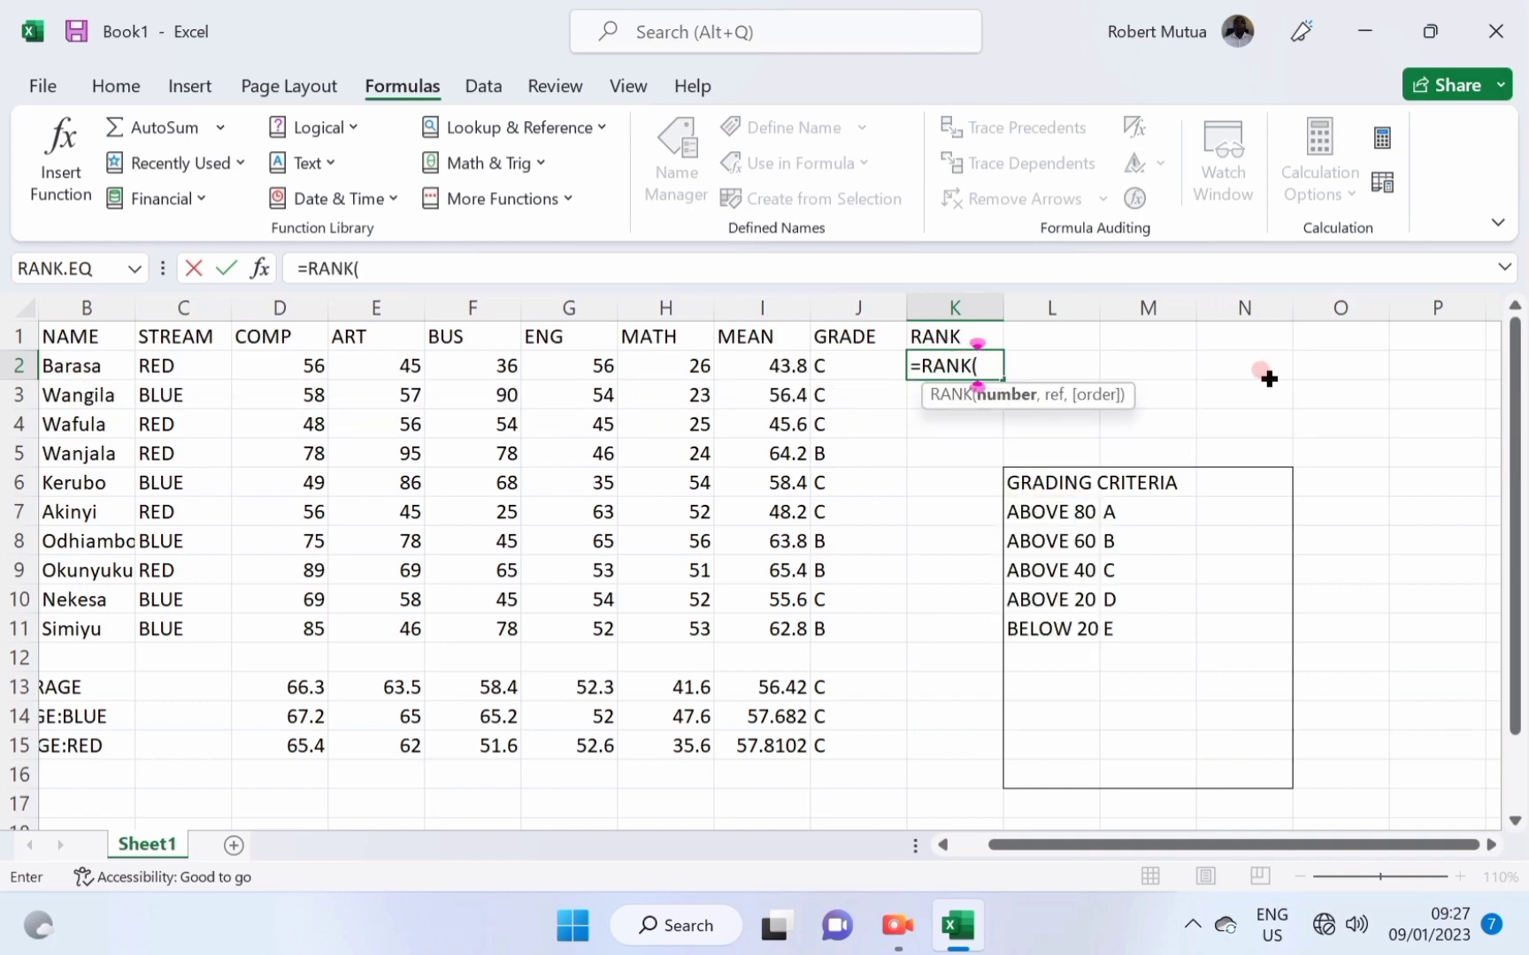
pyautogui.click(764, 357)
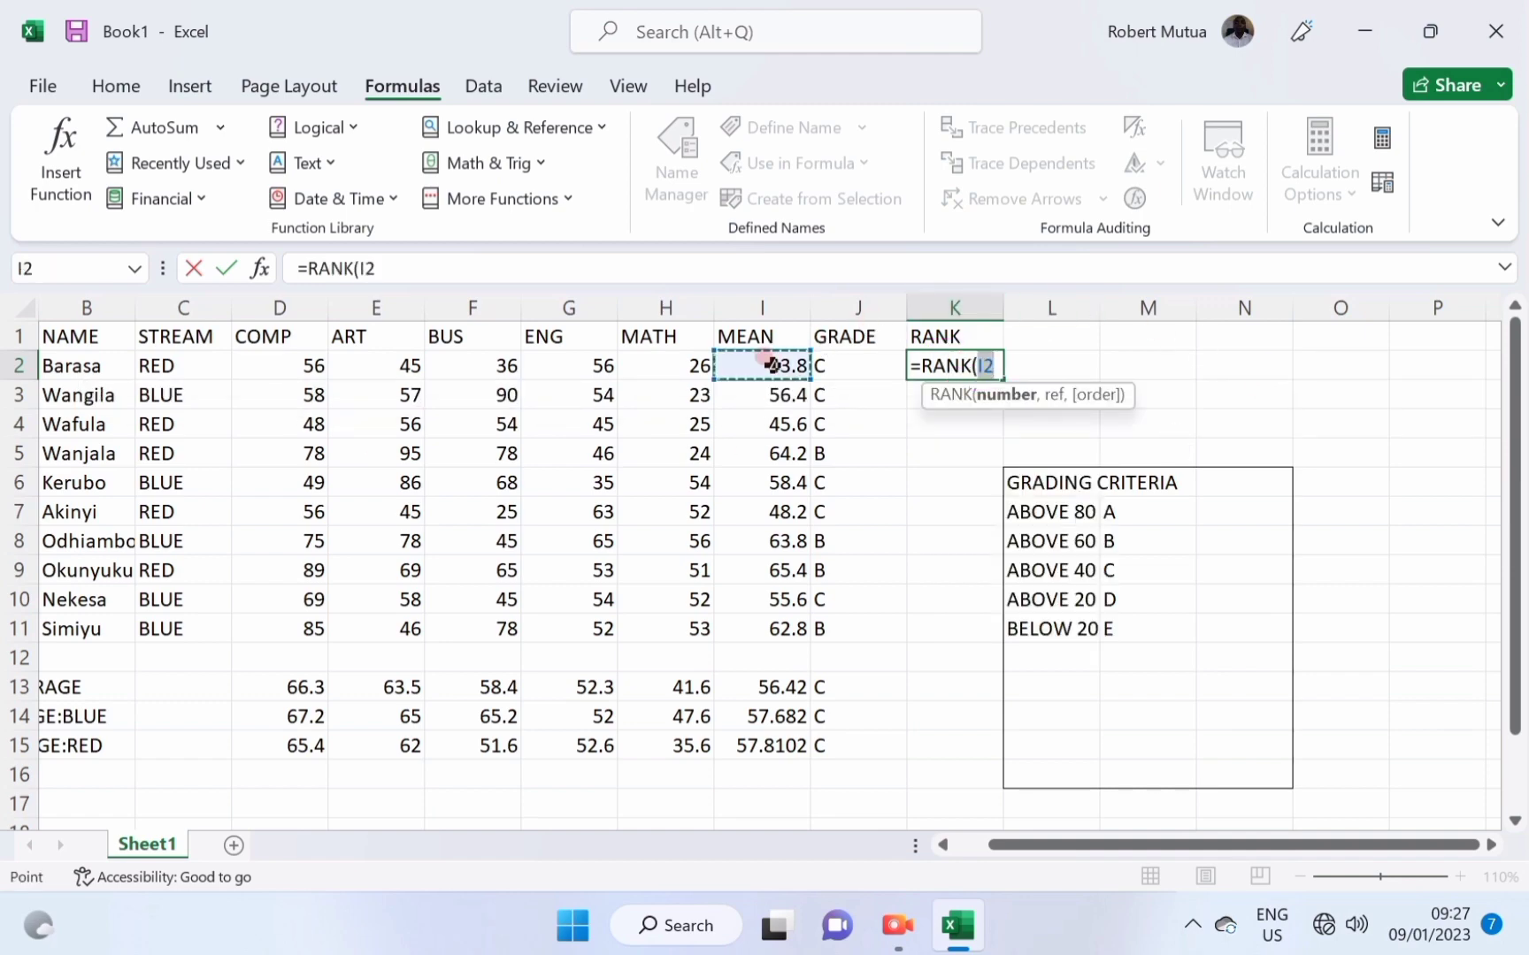
pyautogui.write(',')
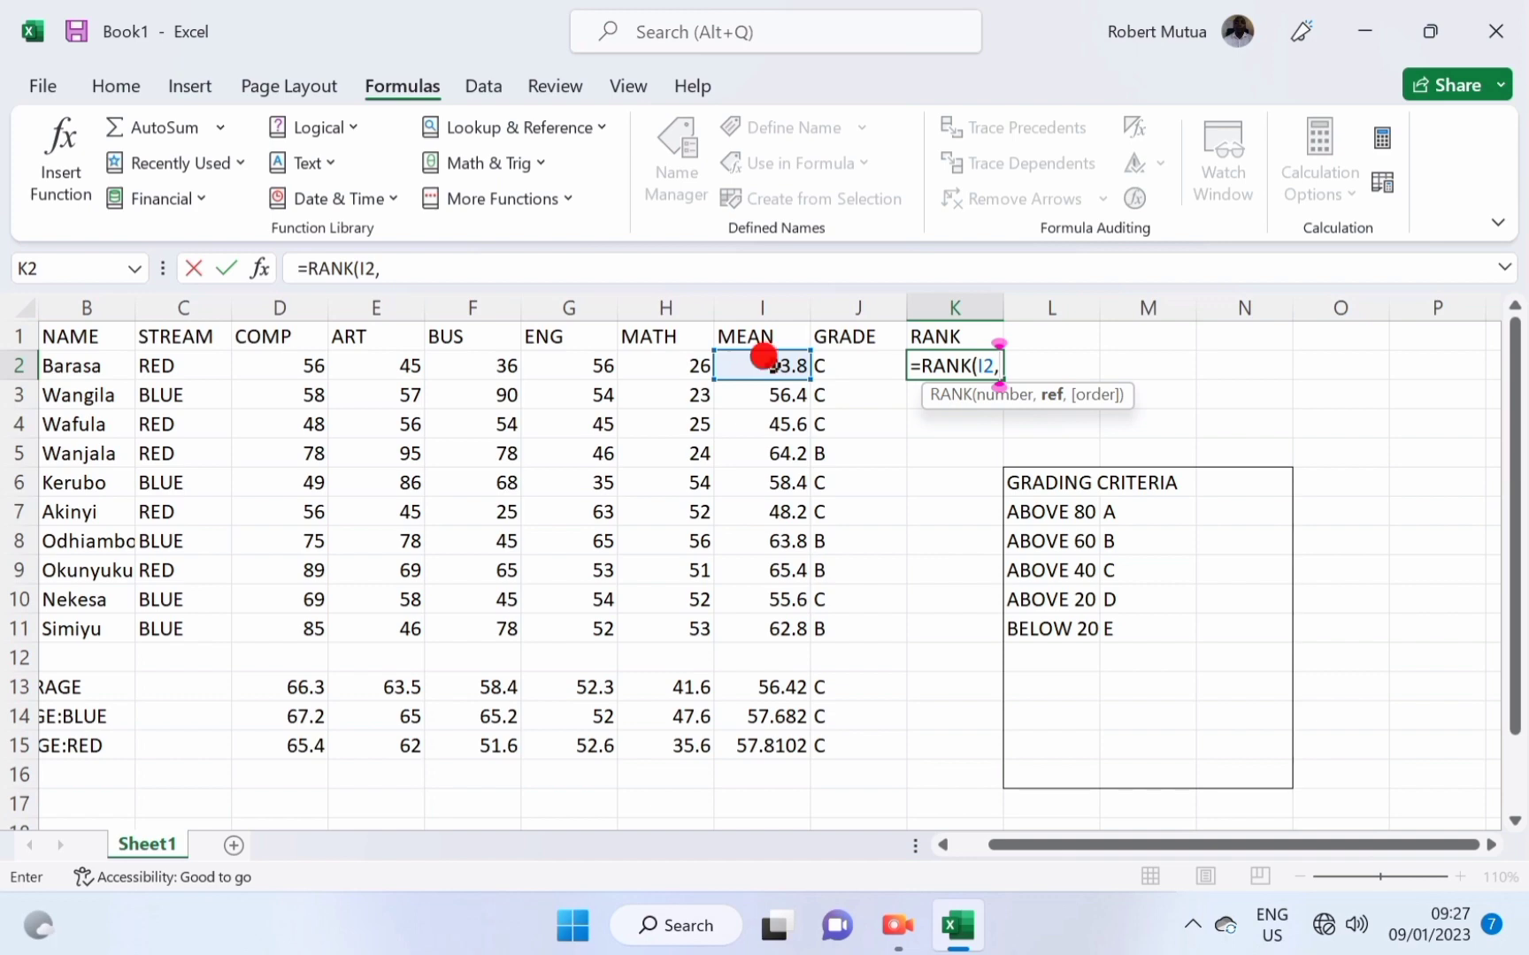
pyautogui.moveTo(764, 357); pyautogui.dragTo(788, 623)
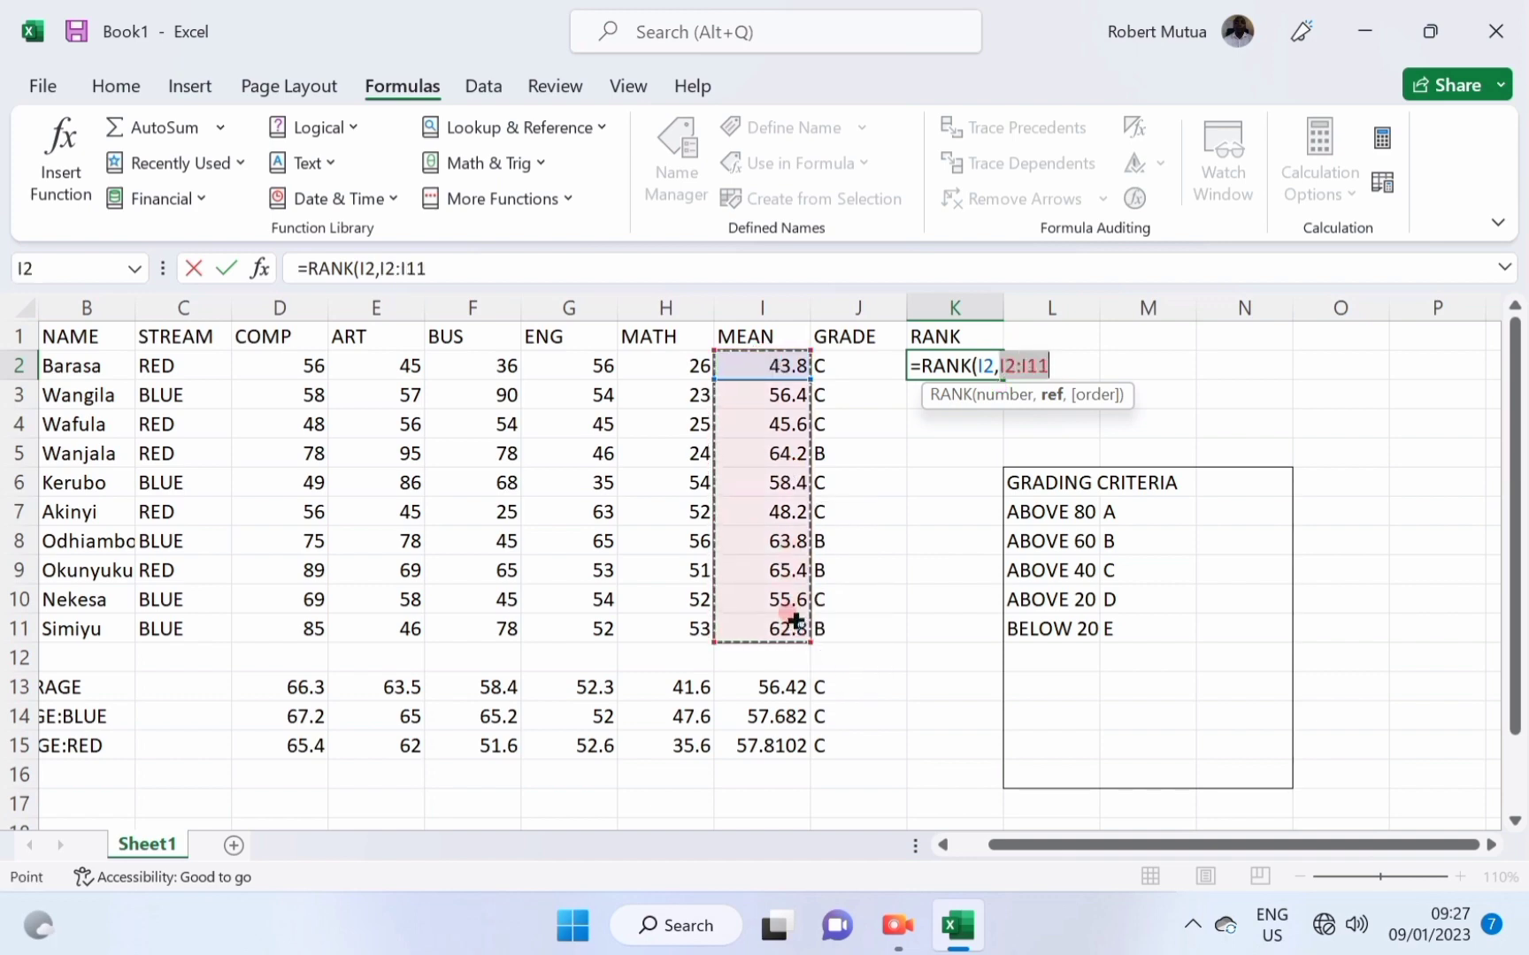
pyautogui.write(',')
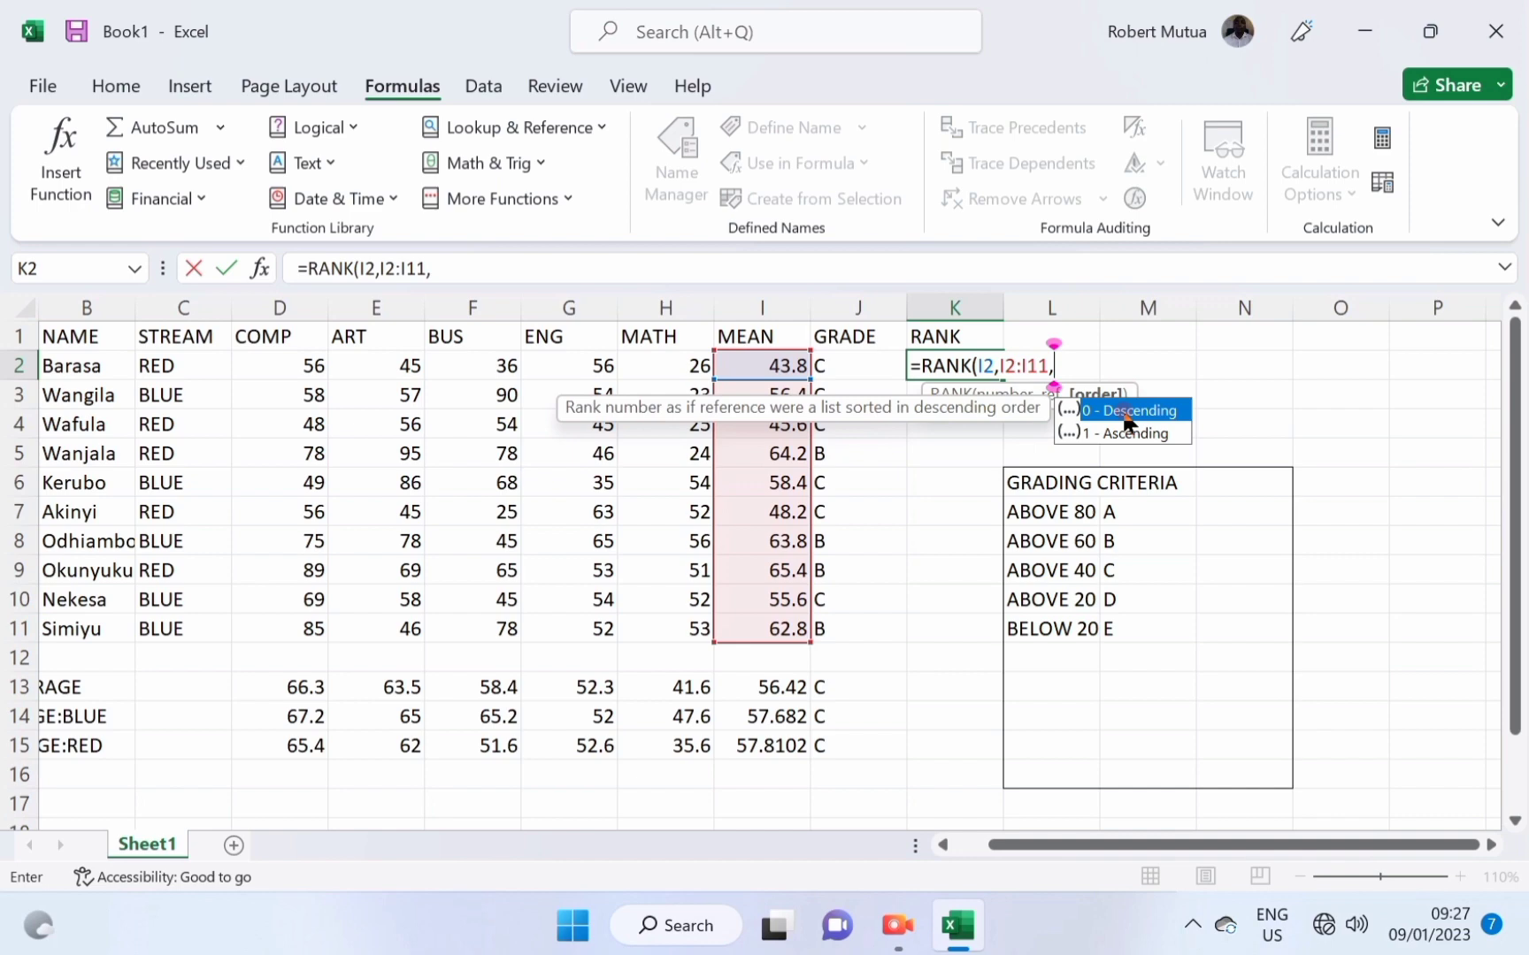
pyautogui.write('0)')
pyautogui.press('Return')
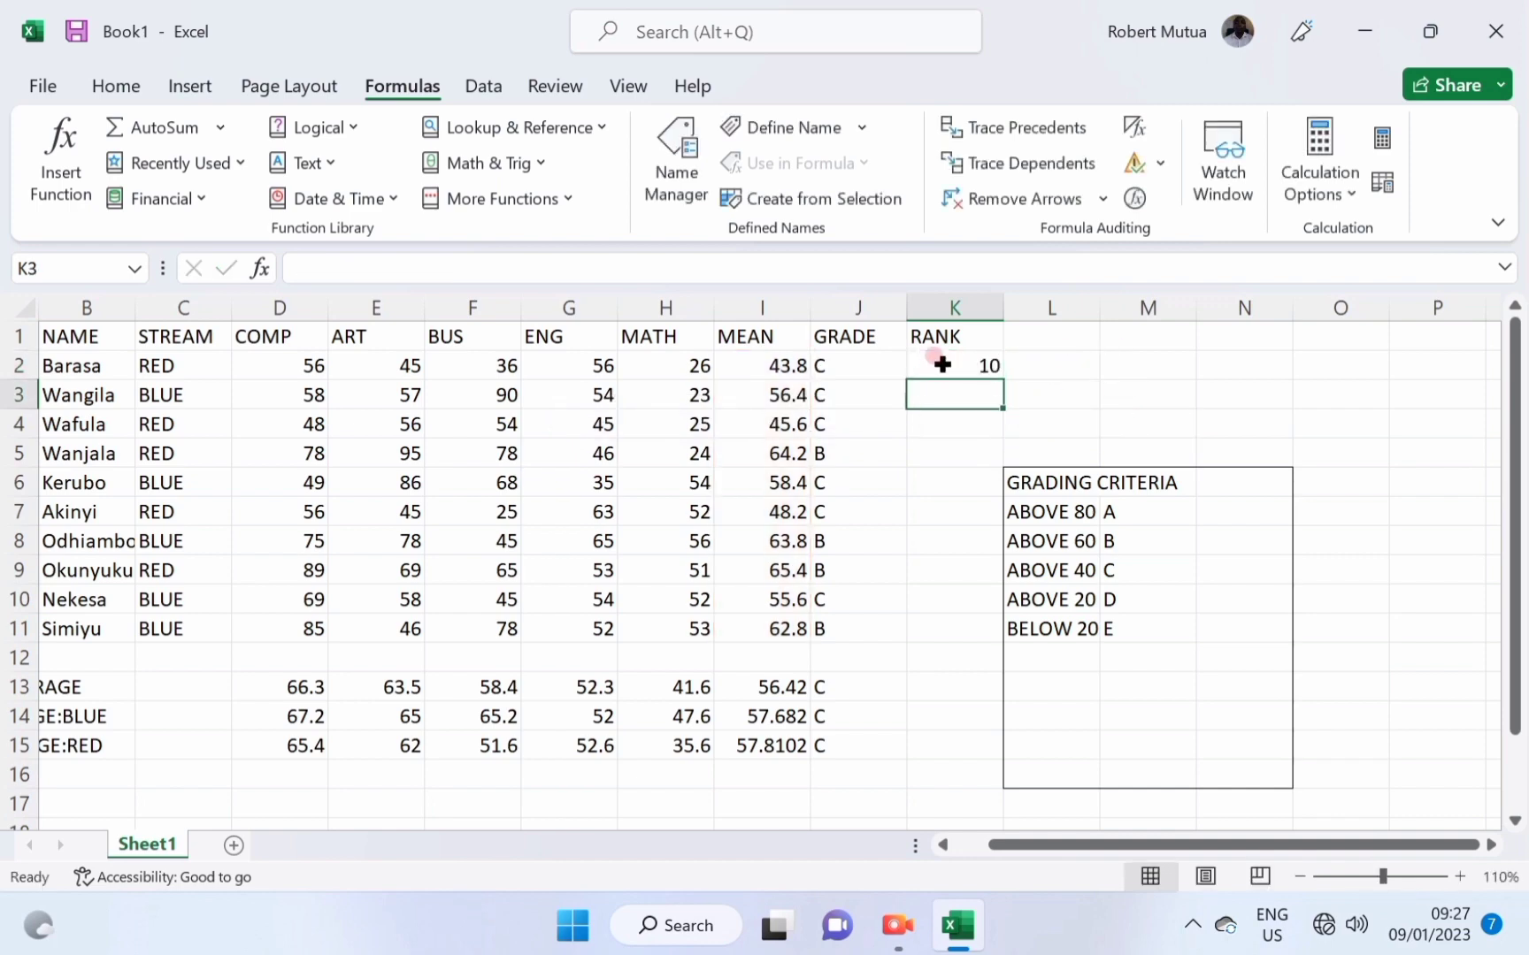
# Fill the rank formula from K2 down to K11 and check the copied ranks in K4 and K9.
pyautogui.click(942, 365)
pyautogui.moveTo(999, 380); pyautogui.dragTo(988, 626)
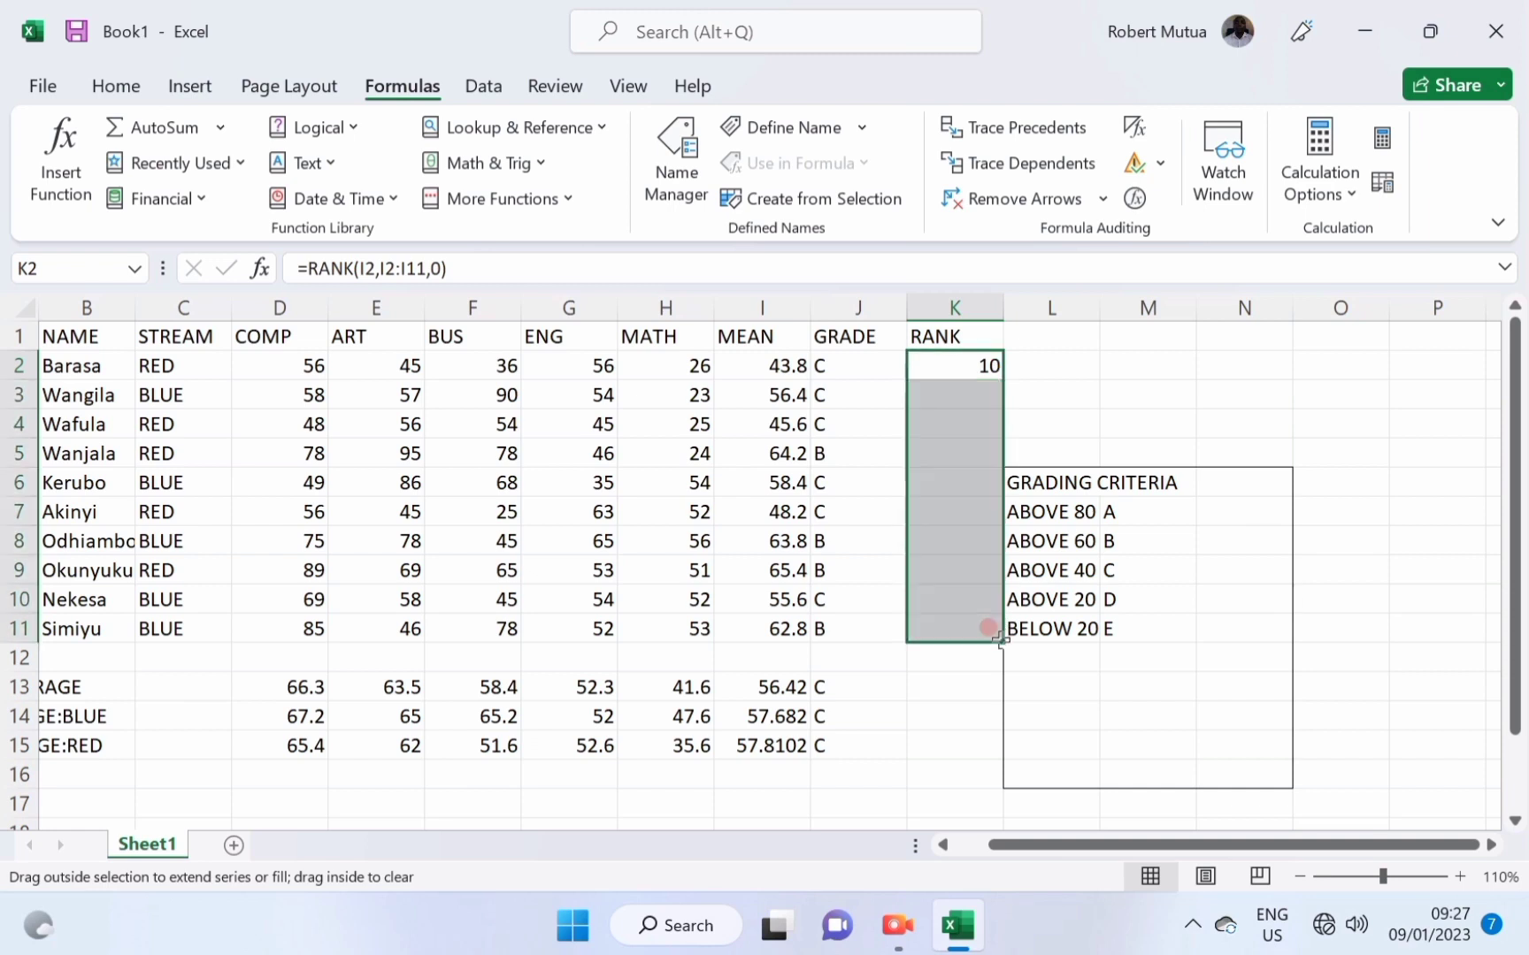
pyautogui.click(945, 414)
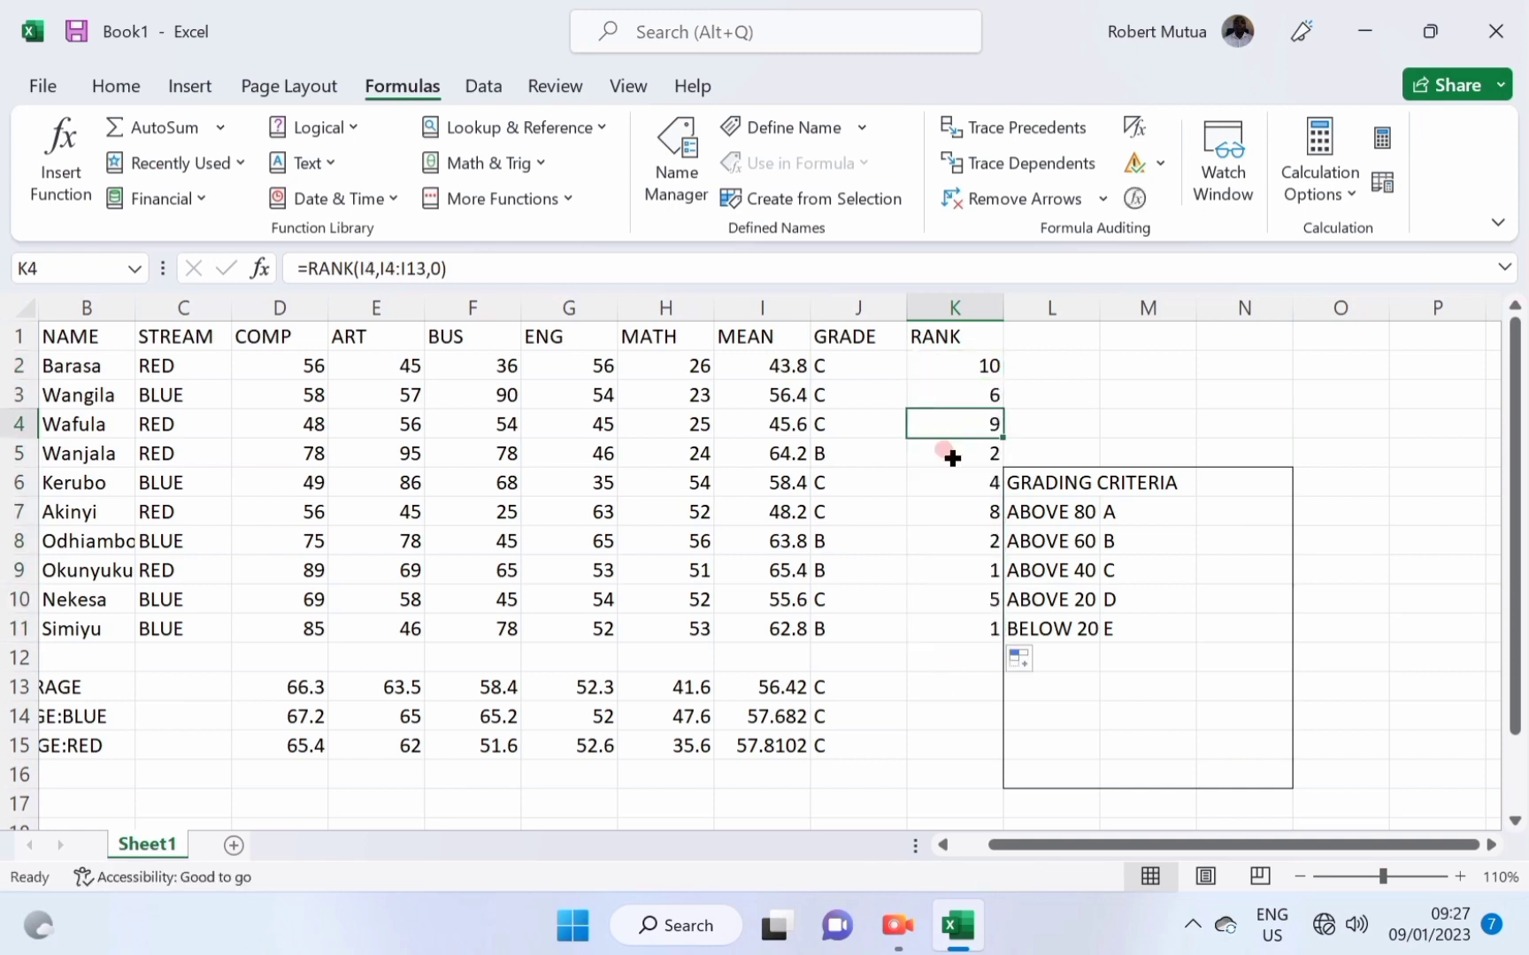
pyautogui.click(972, 571)
pyautogui.click(779, 566)
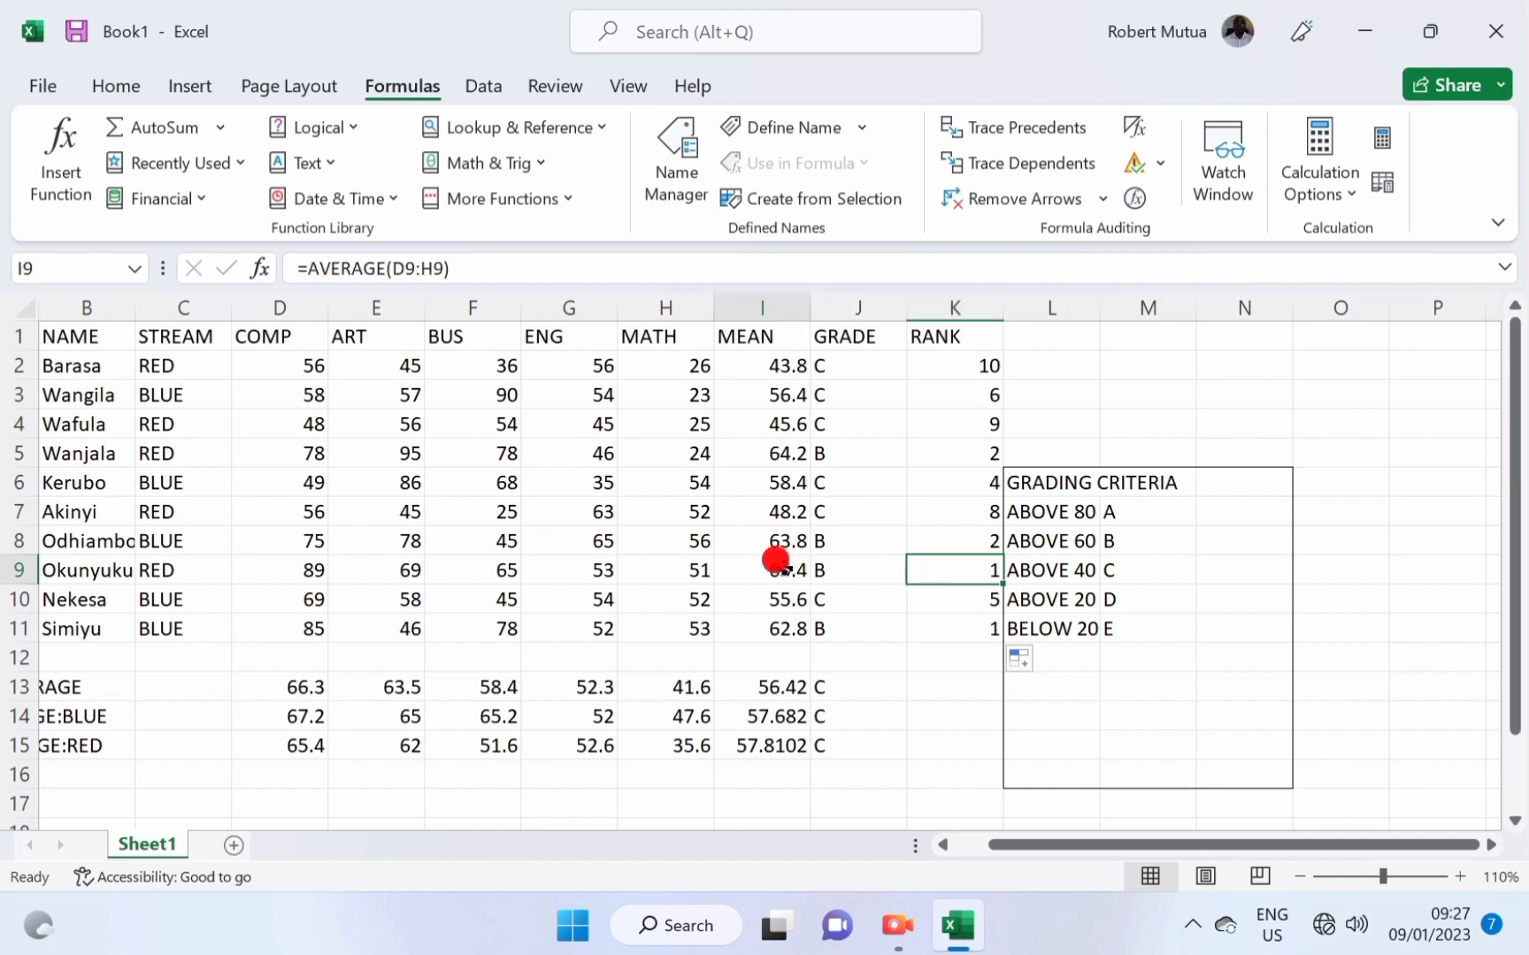
# Highlight rows 9 and 11 with a yellow fill.
pyautogui.click(16, 571)
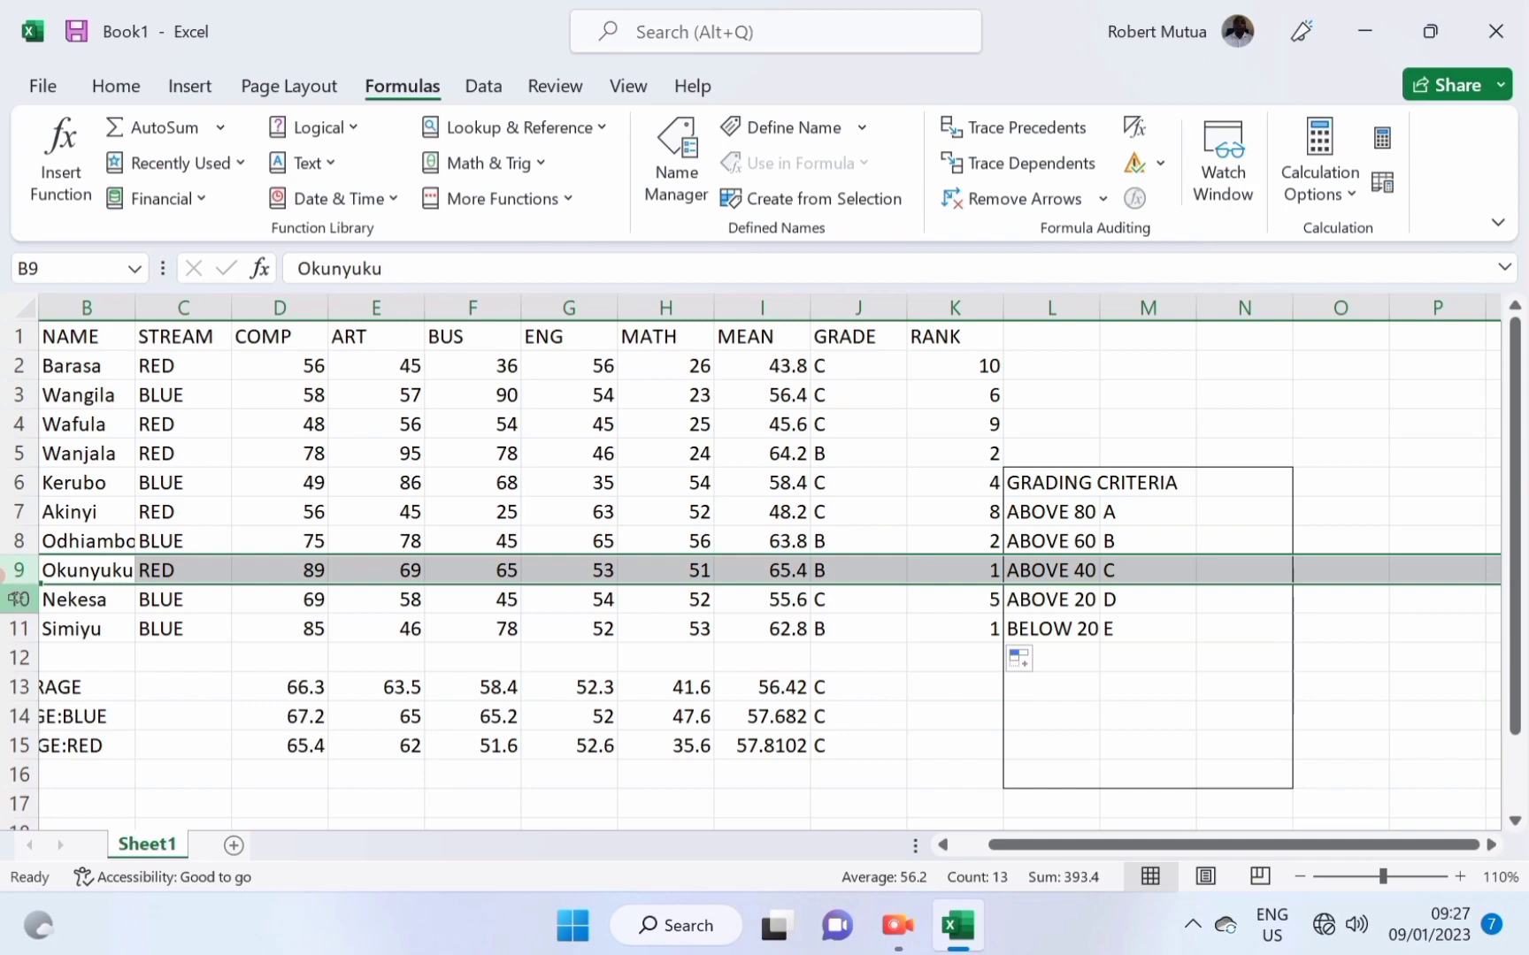
pyautogui.keyDown('ctrl'); pyautogui.click(15, 628); pyautogui.keyUp('ctrl')
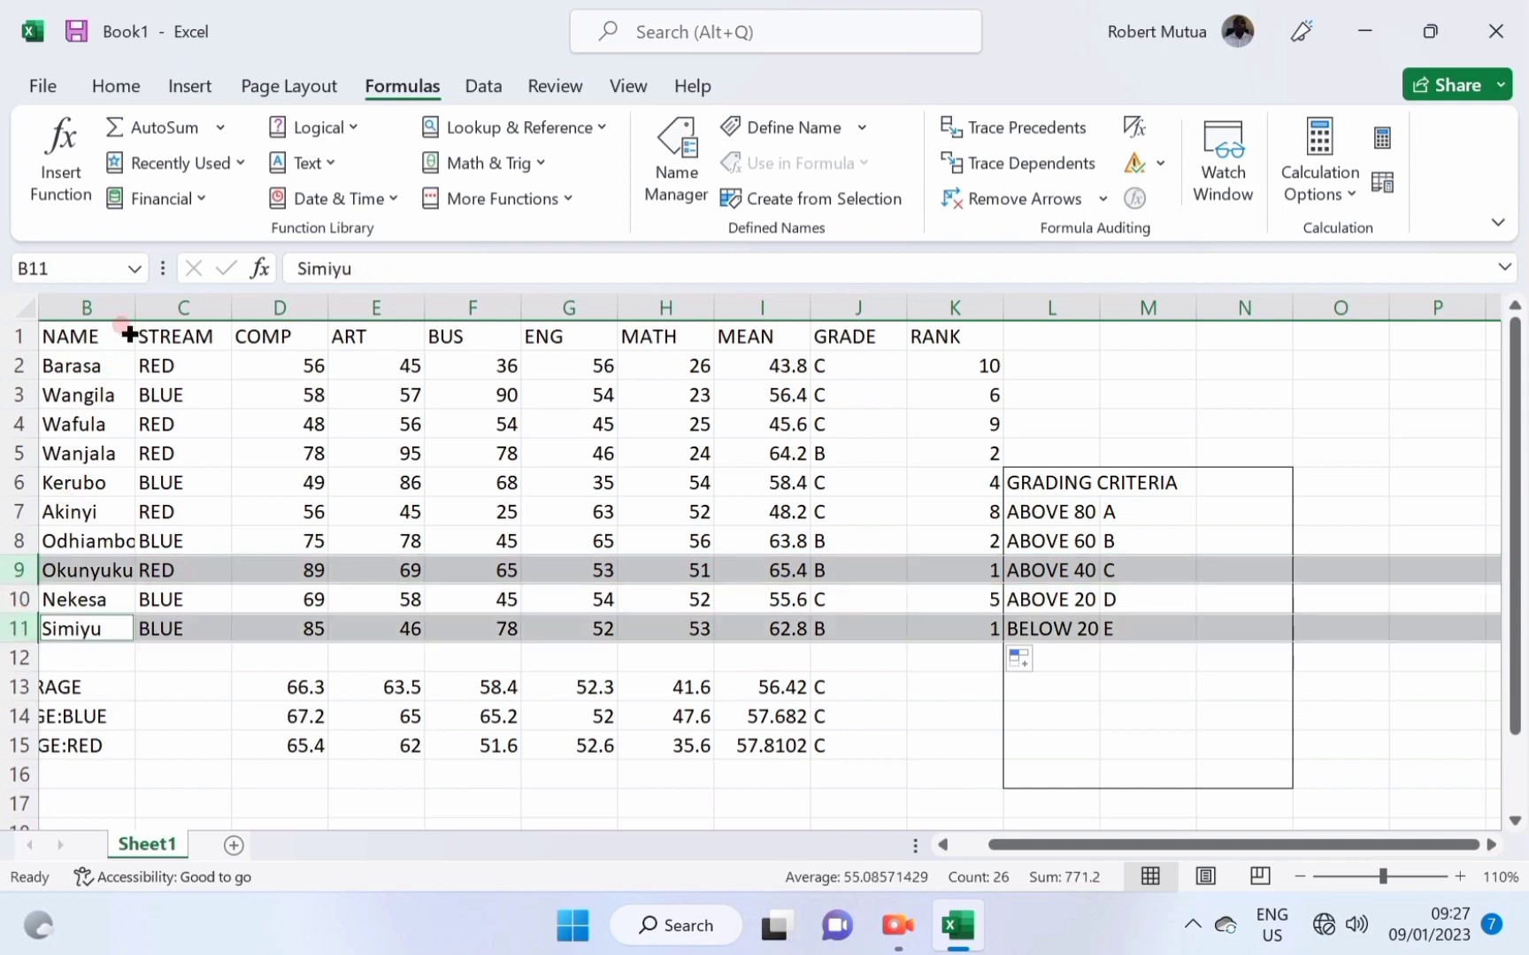
pyautogui.click(105, 85)
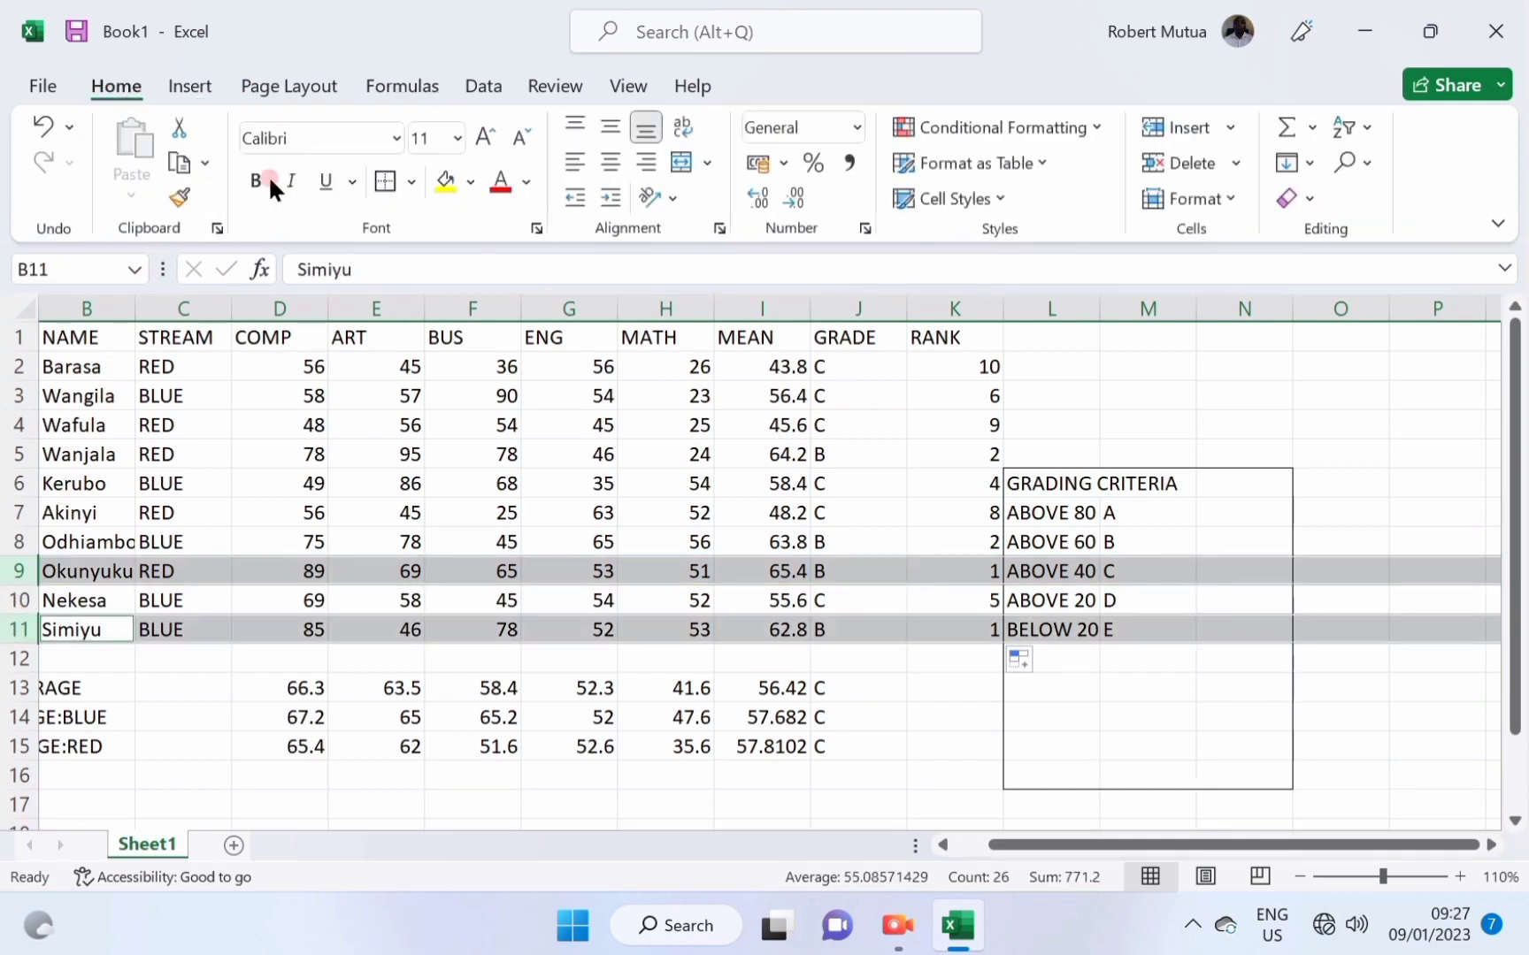
pyautogui.click(442, 182)
# Compare the grade and mean formulas in rows 9 and 11, then undo the yellow fill.
pyautogui.click(843, 568)
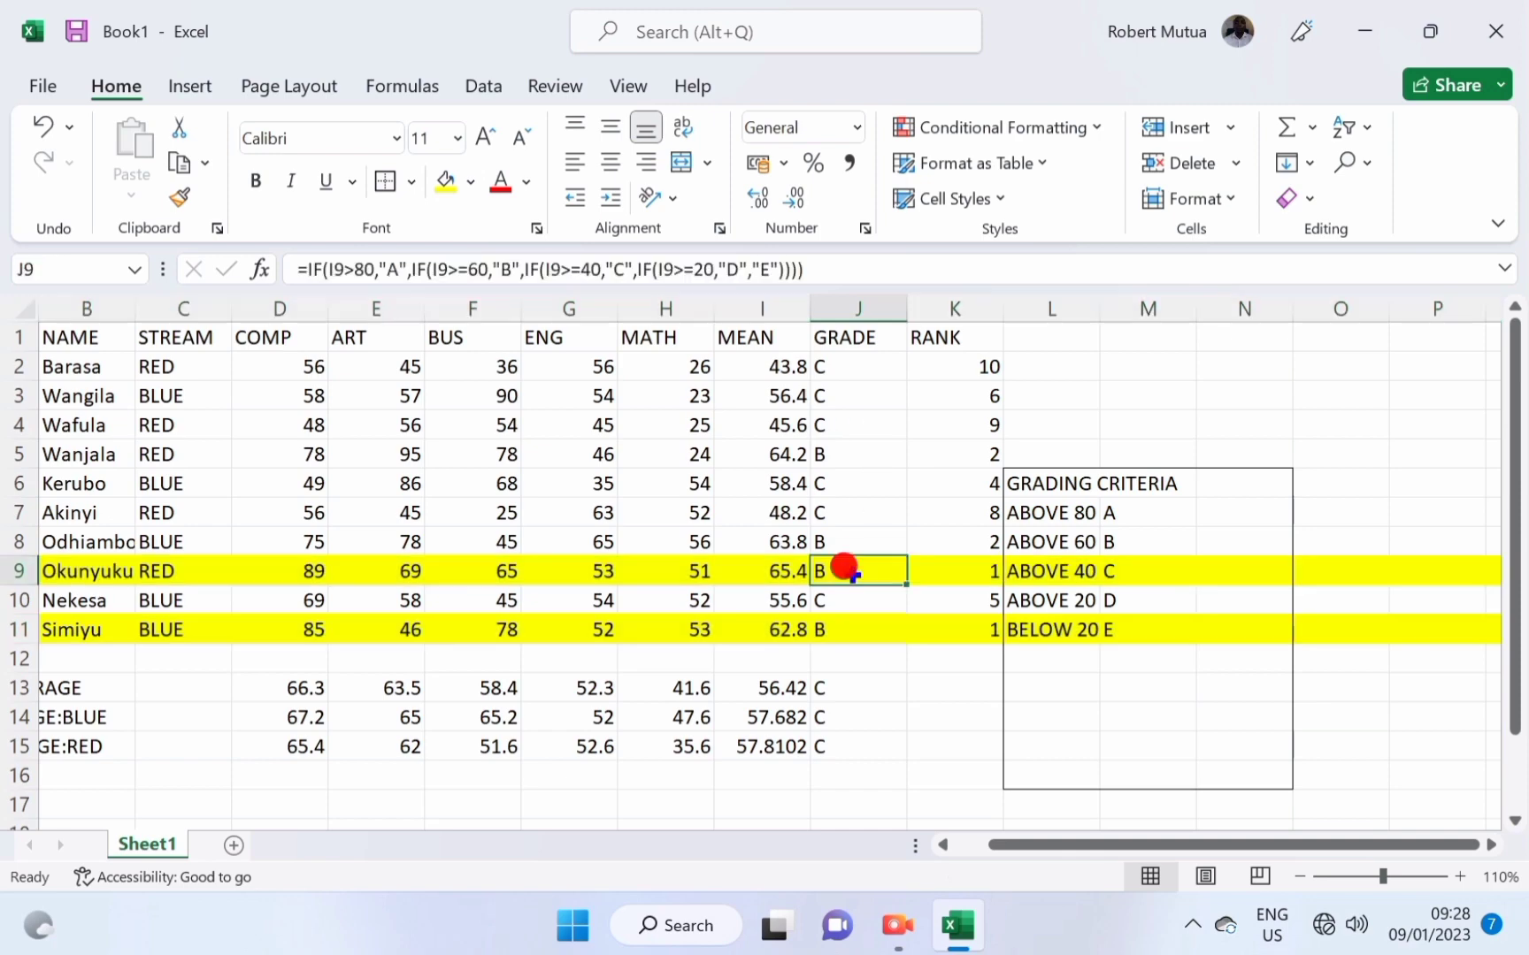
pyautogui.click(788, 570)
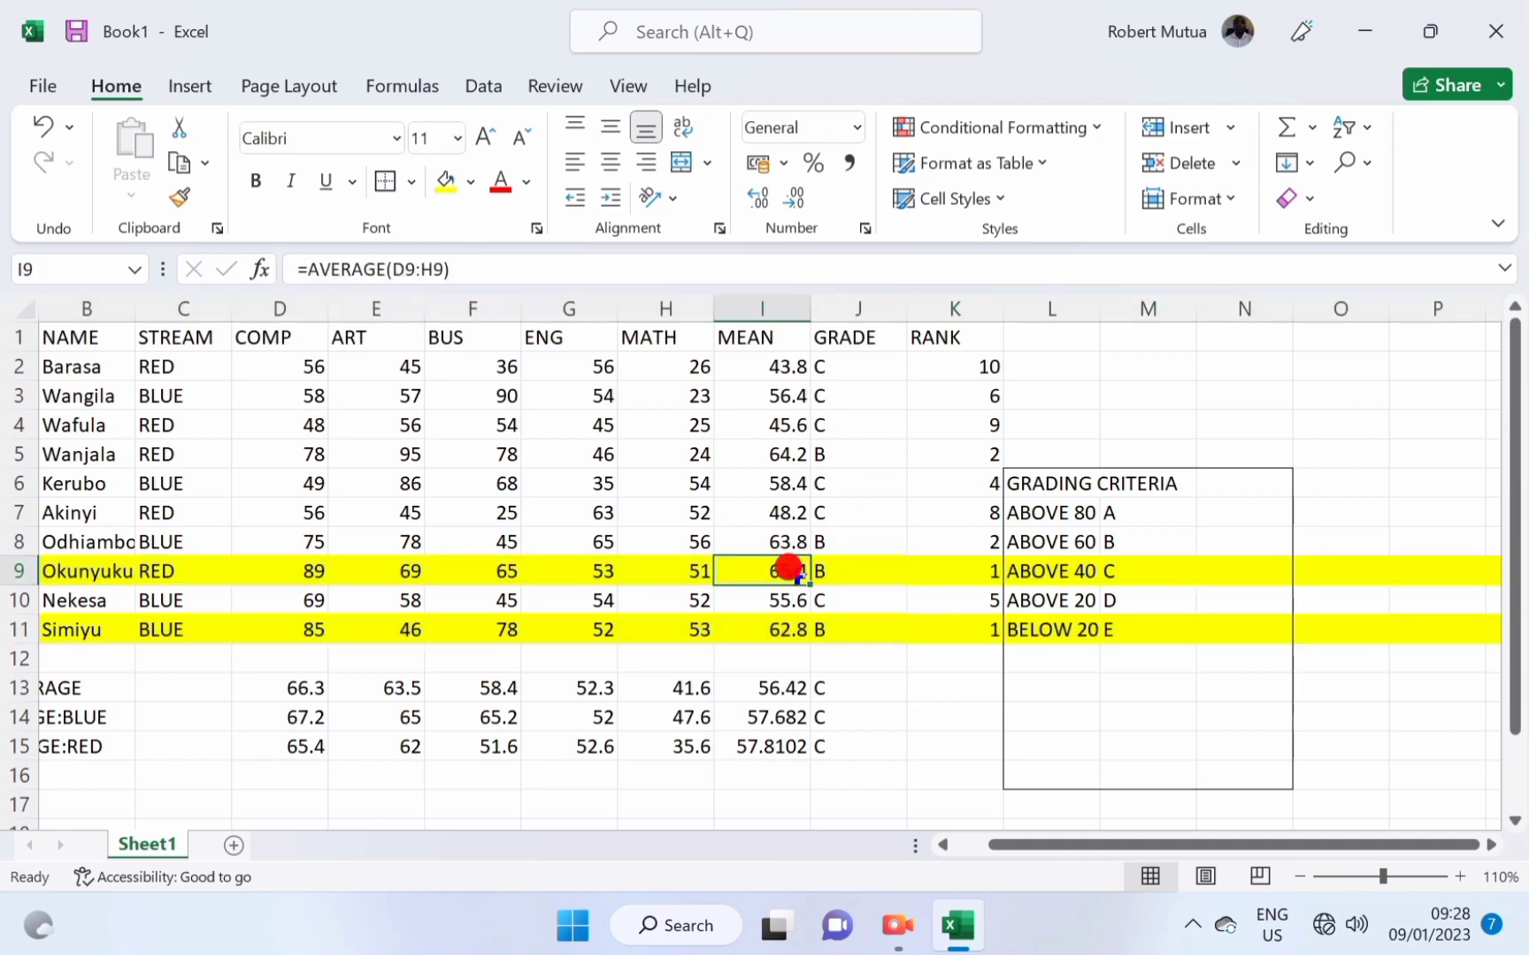
pyautogui.click(778, 630)
pyautogui.click(772, 570)
pyautogui.hotkey('ctrl', 'z')
pyautogui.click(845, 566)
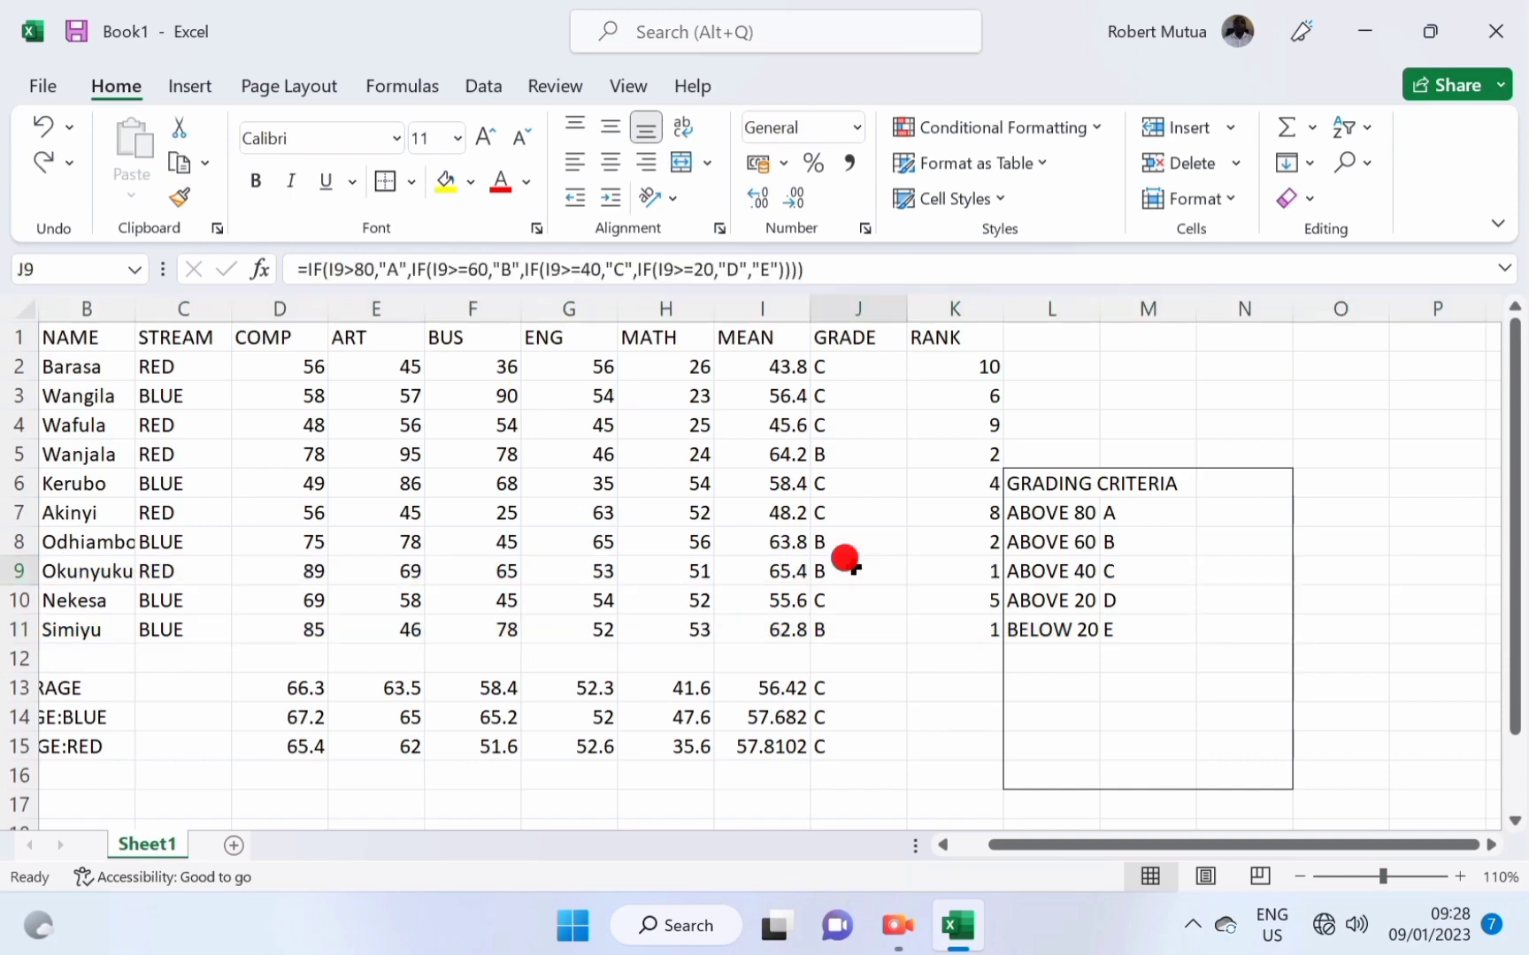
pyautogui.click(988, 367)
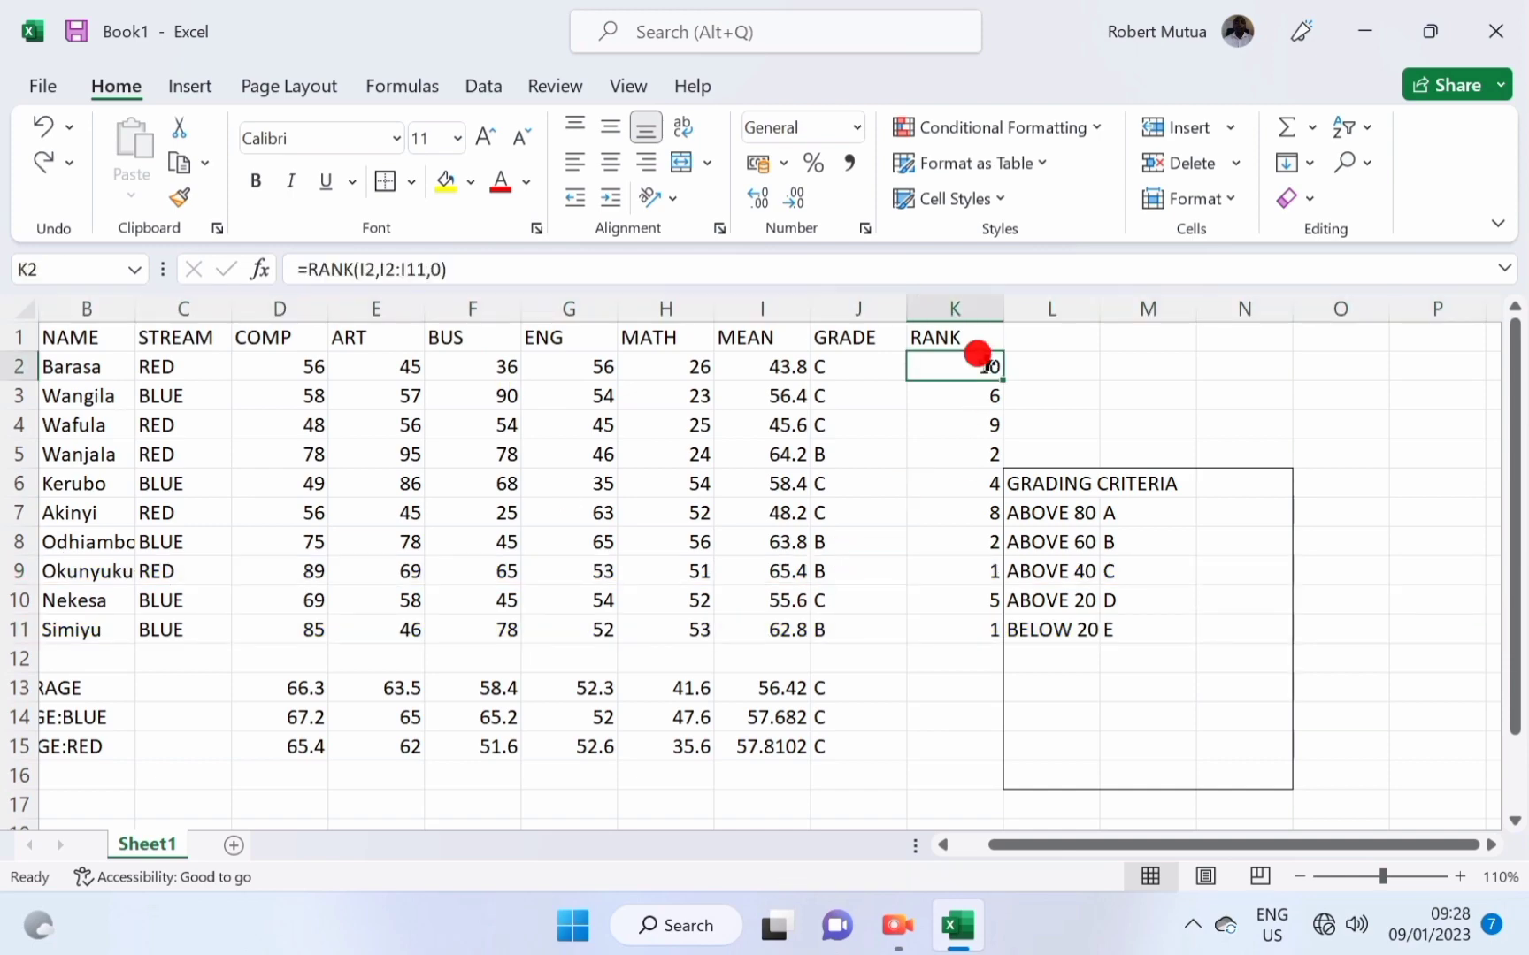
# Change K2 to =RANK(I2,$I$2:$I$11,0) and refill it down to K11 for unique ranks.
pyautogui.click(376, 268)
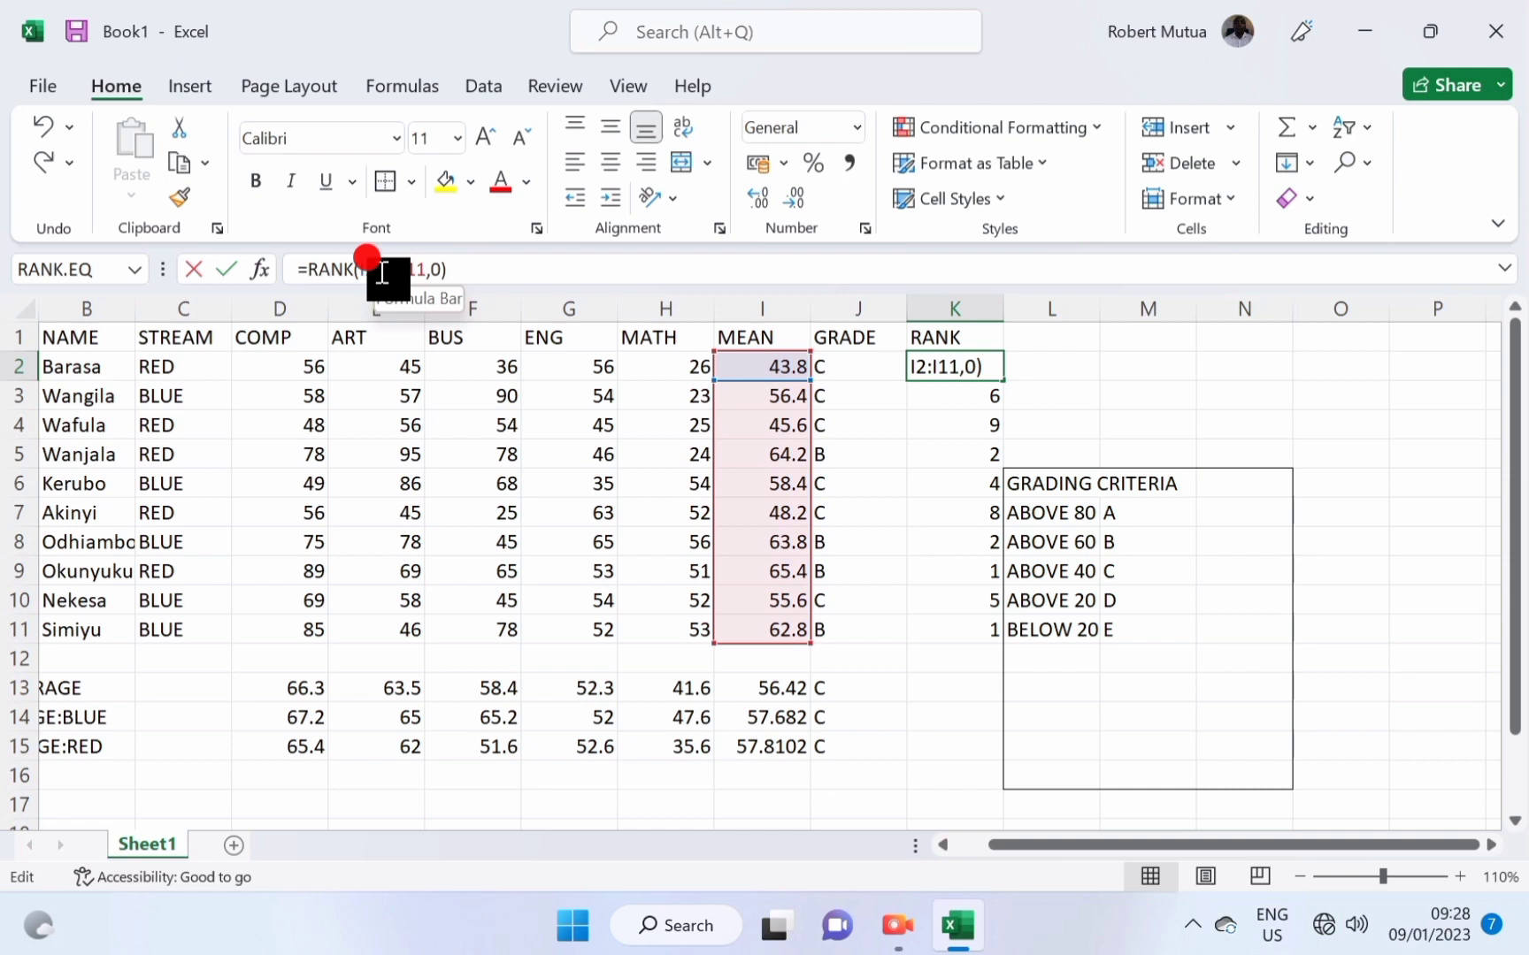
pyautogui.write('$')
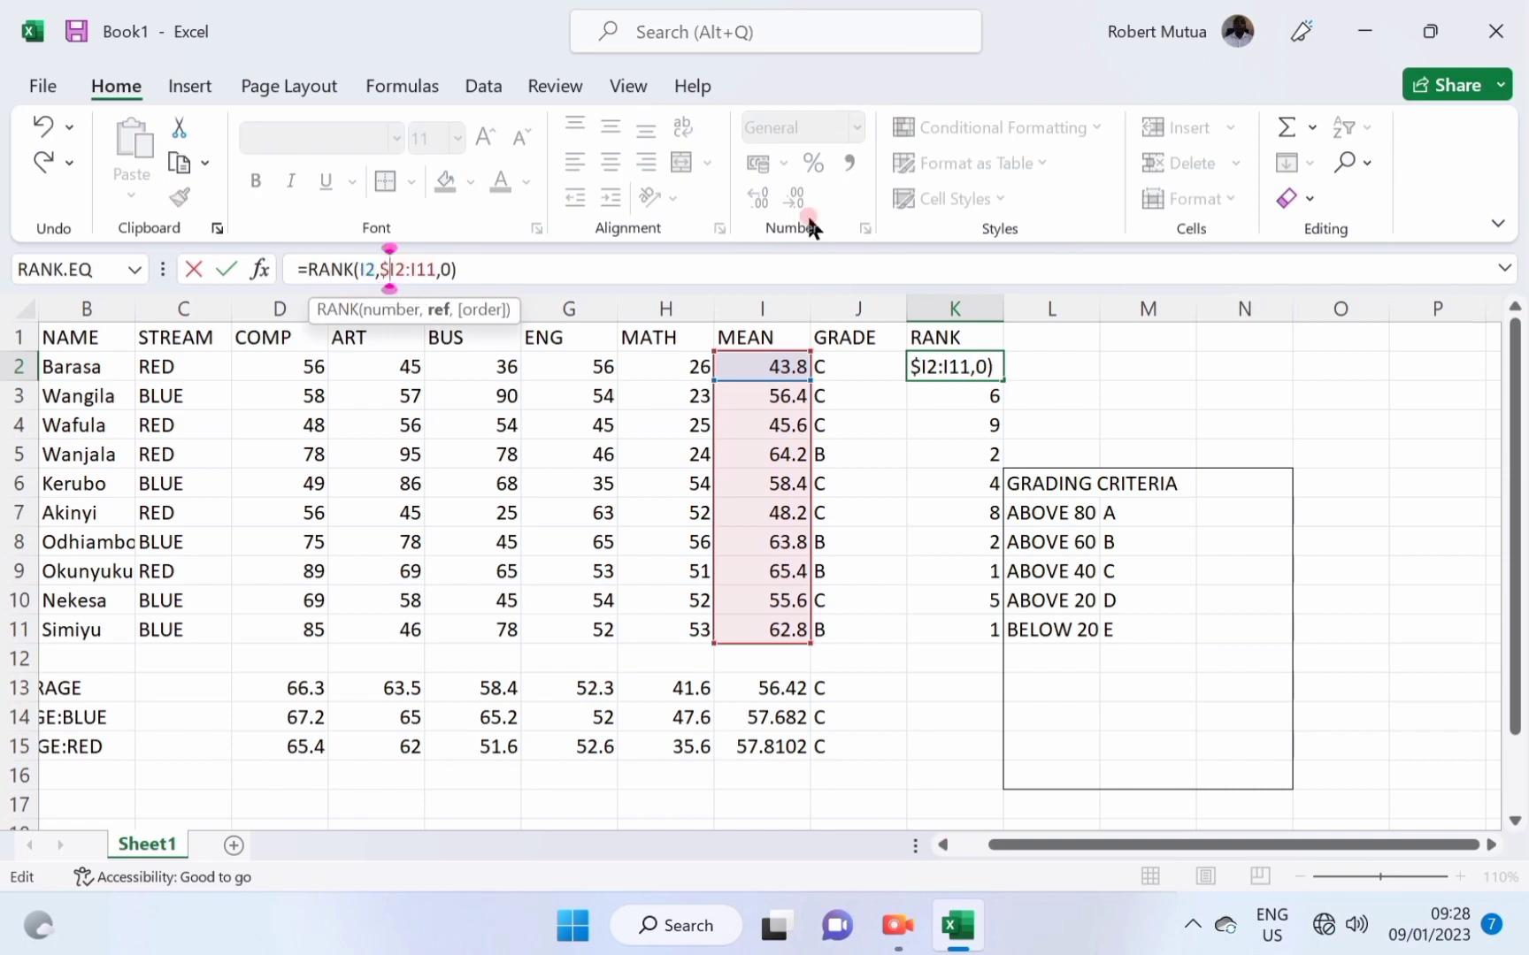
pyautogui.press('Right')
pyautogui.write('$I')
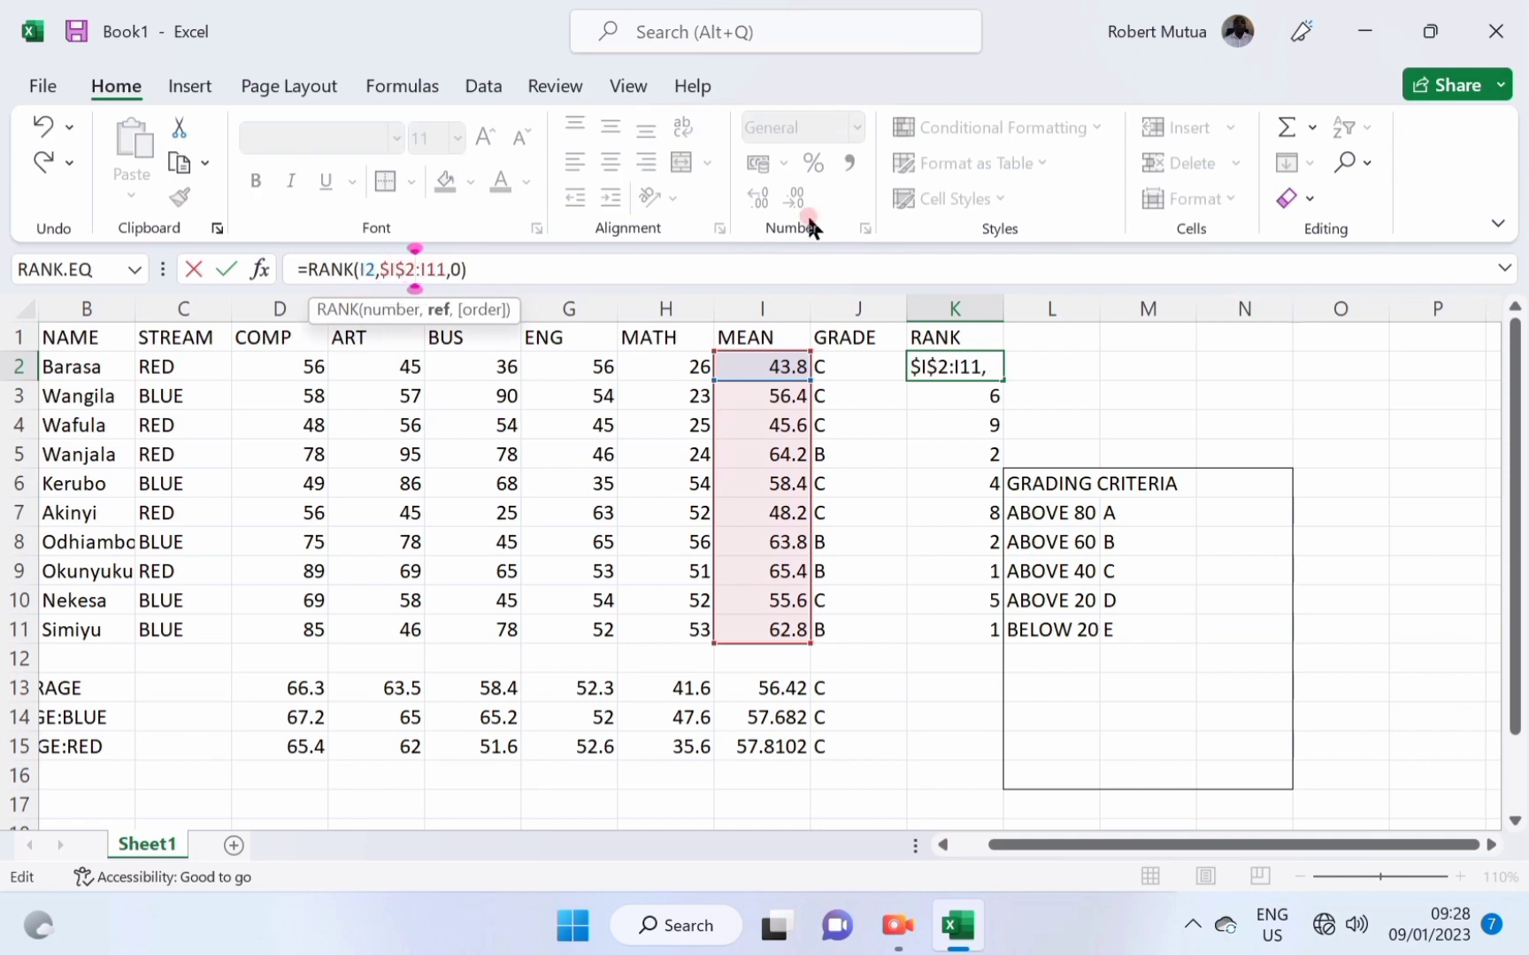
pyautogui.write('$')
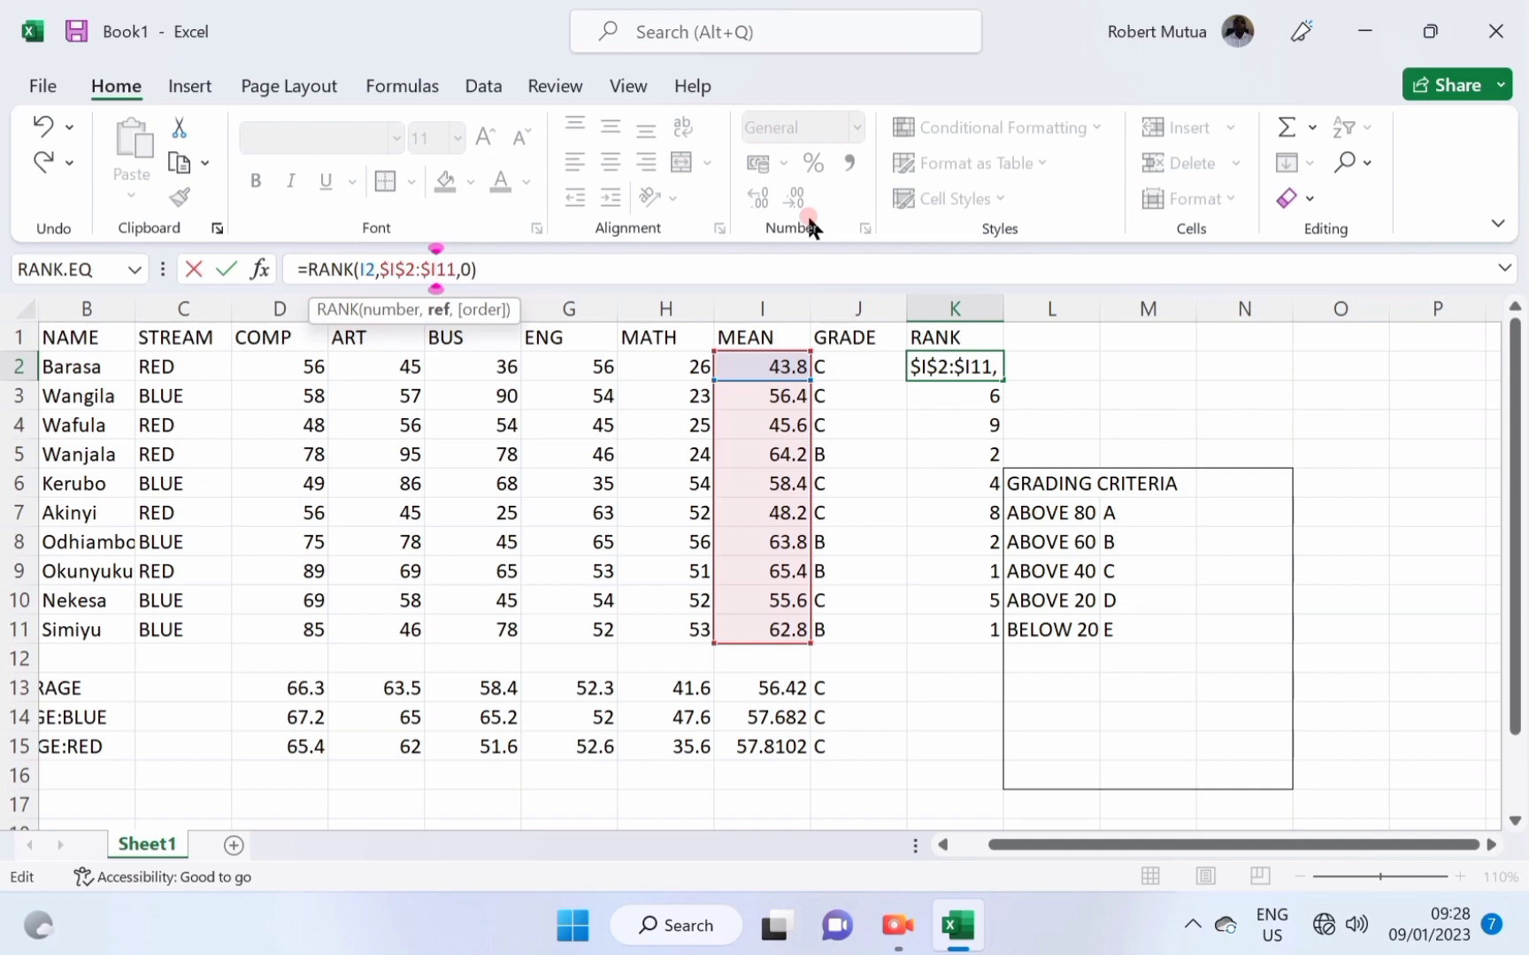
pyautogui.press('Right')
pyautogui.write('$')
pyautogui.press('Return')
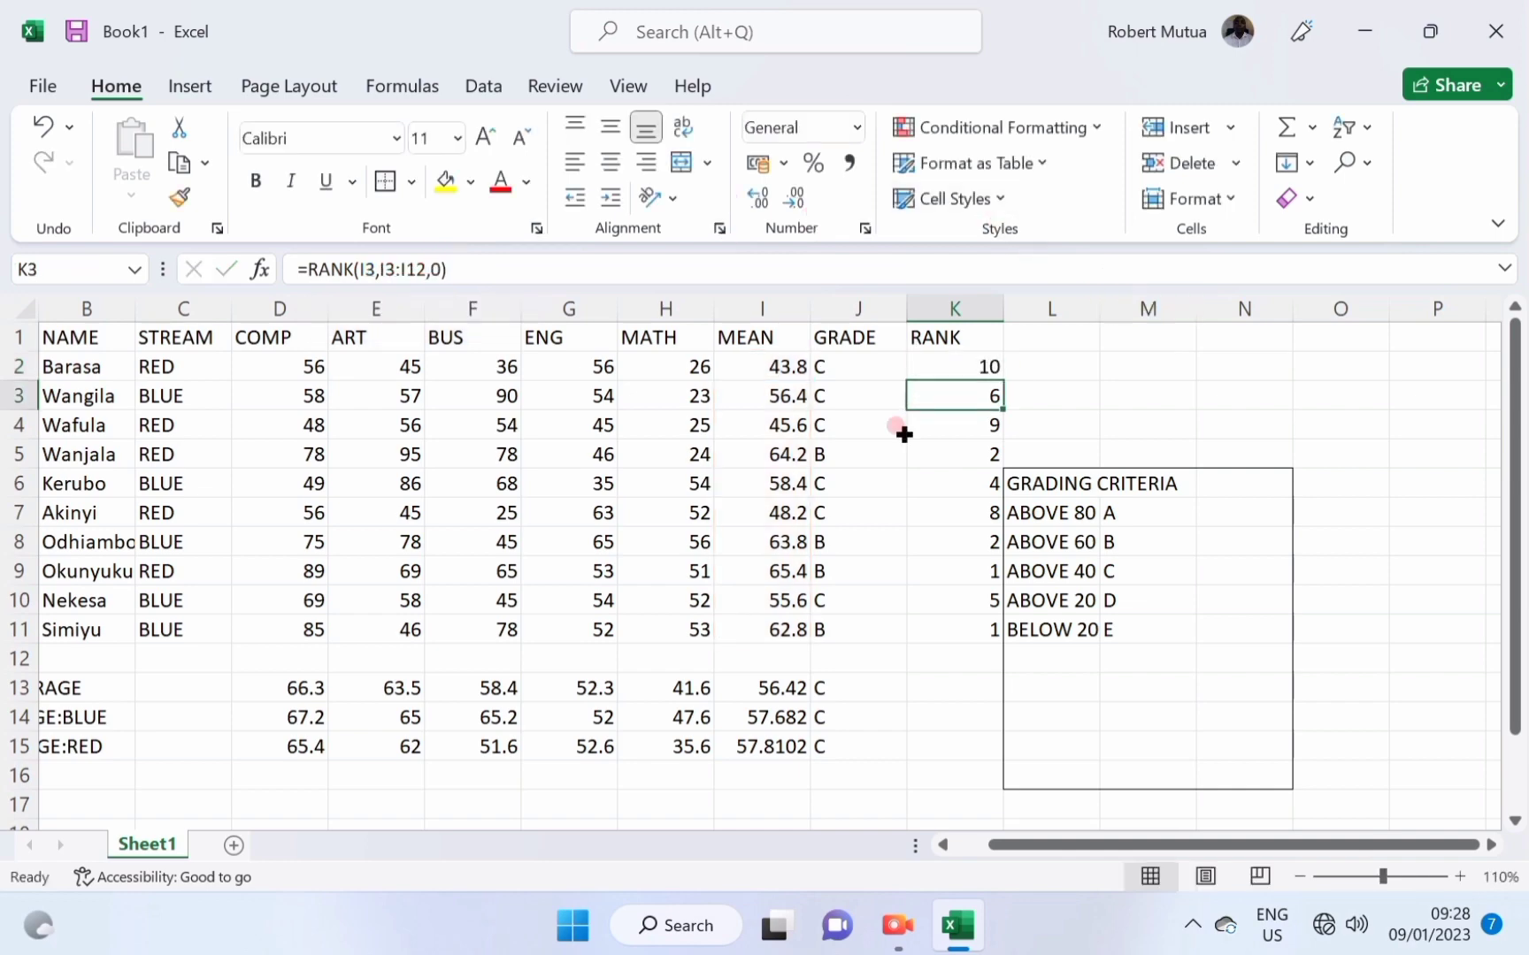
pyautogui.click(943, 370)
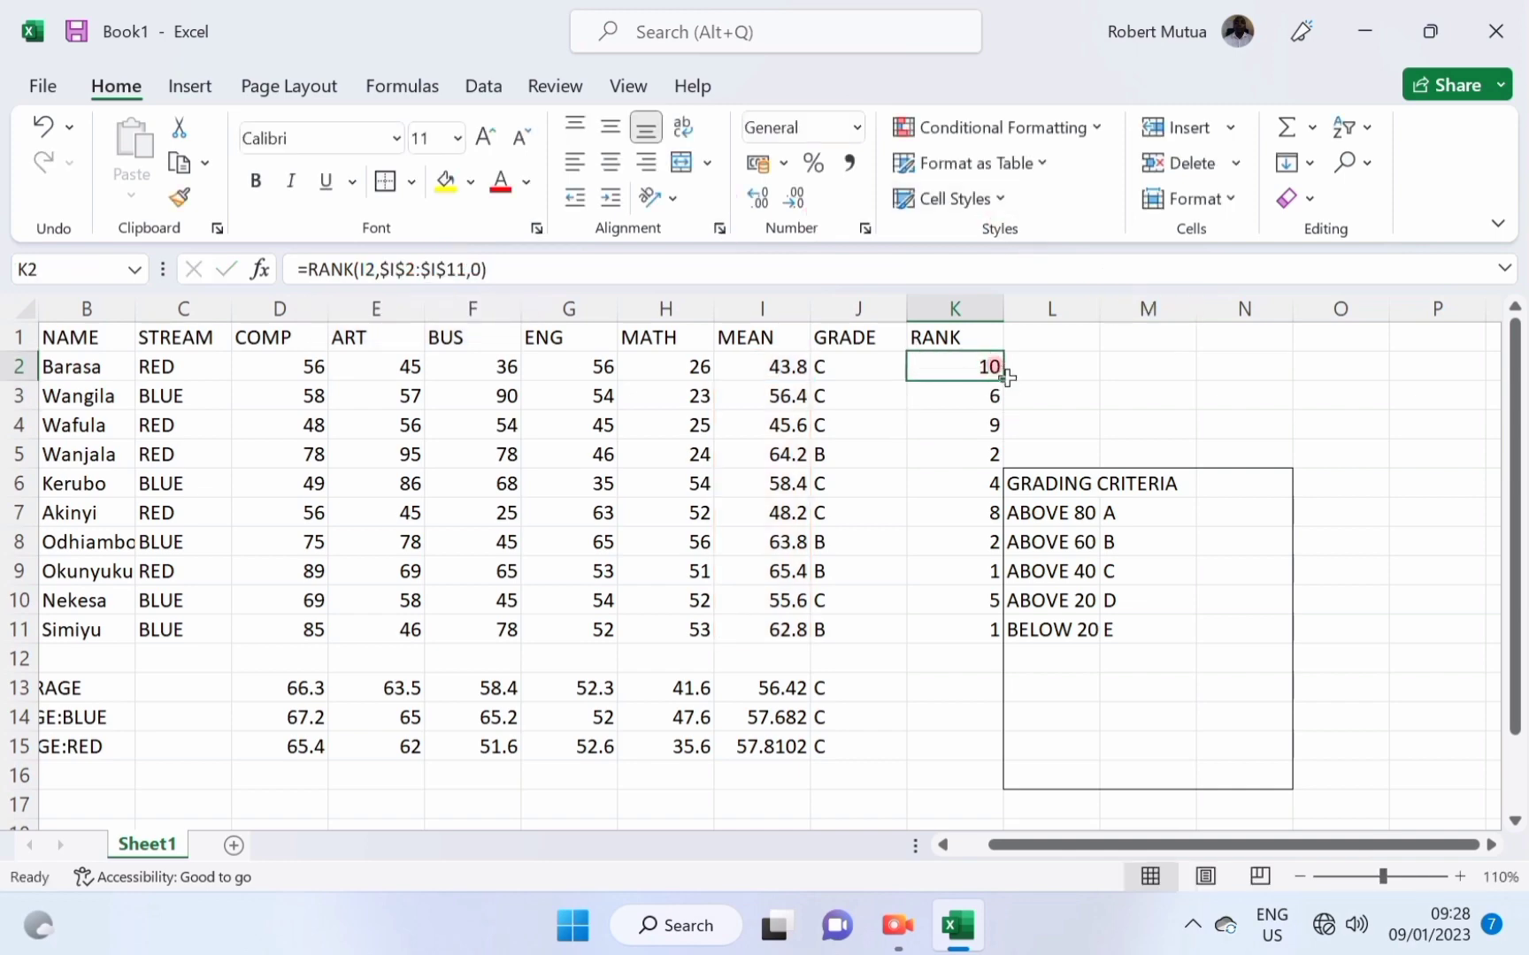
pyautogui.moveTo(1004, 380); pyautogui.dragTo(1006, 643)
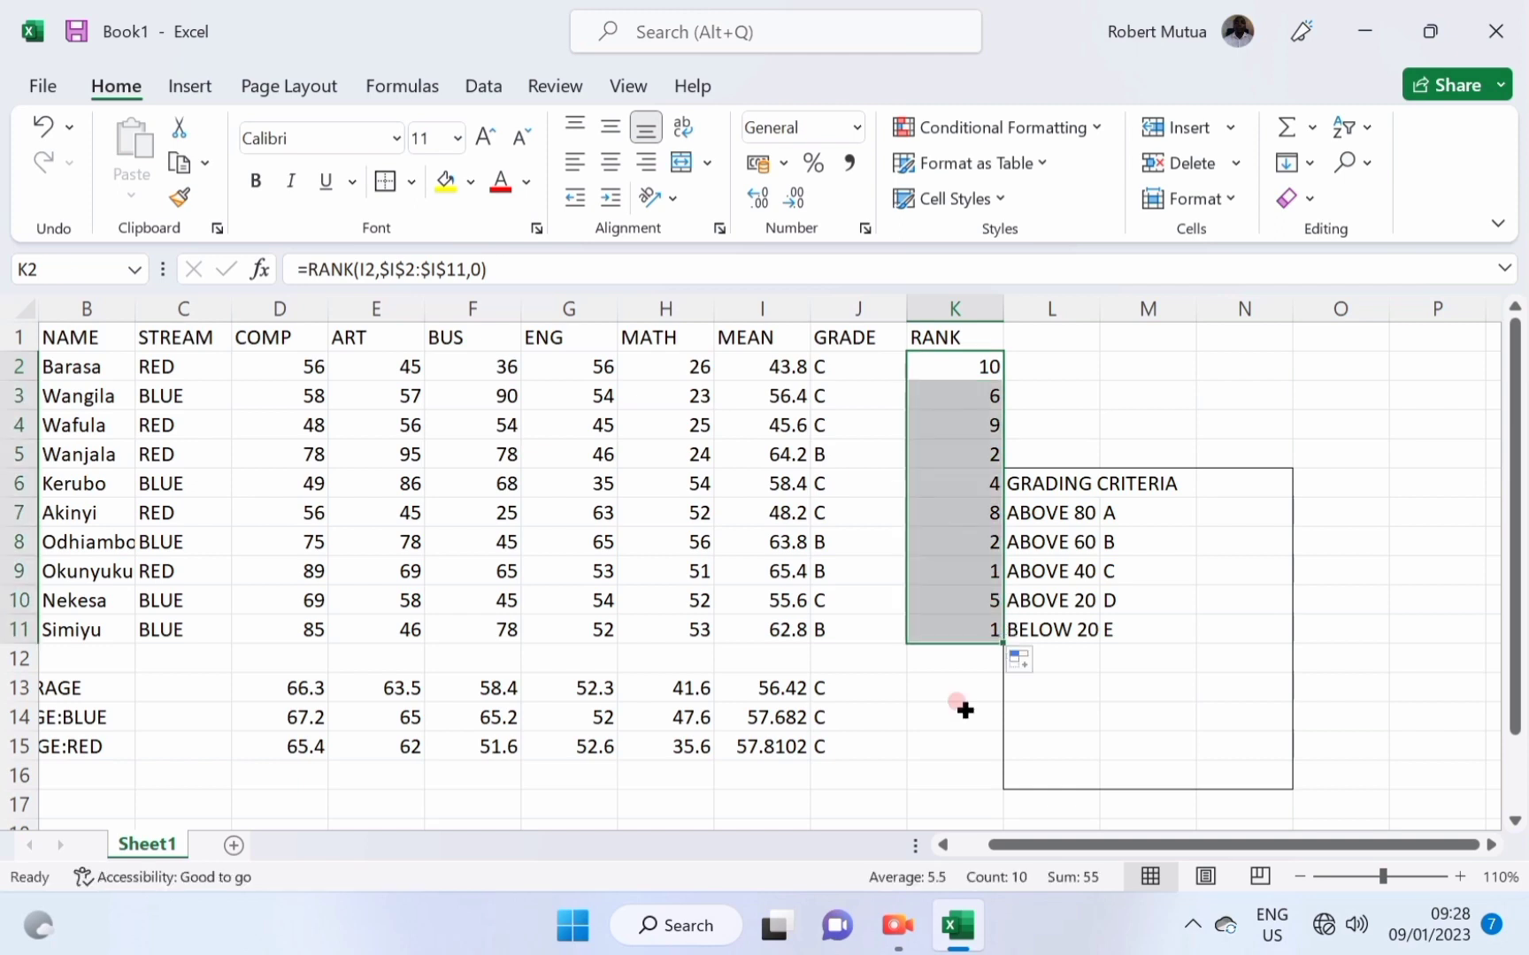
pyautogui.click(968, 536)
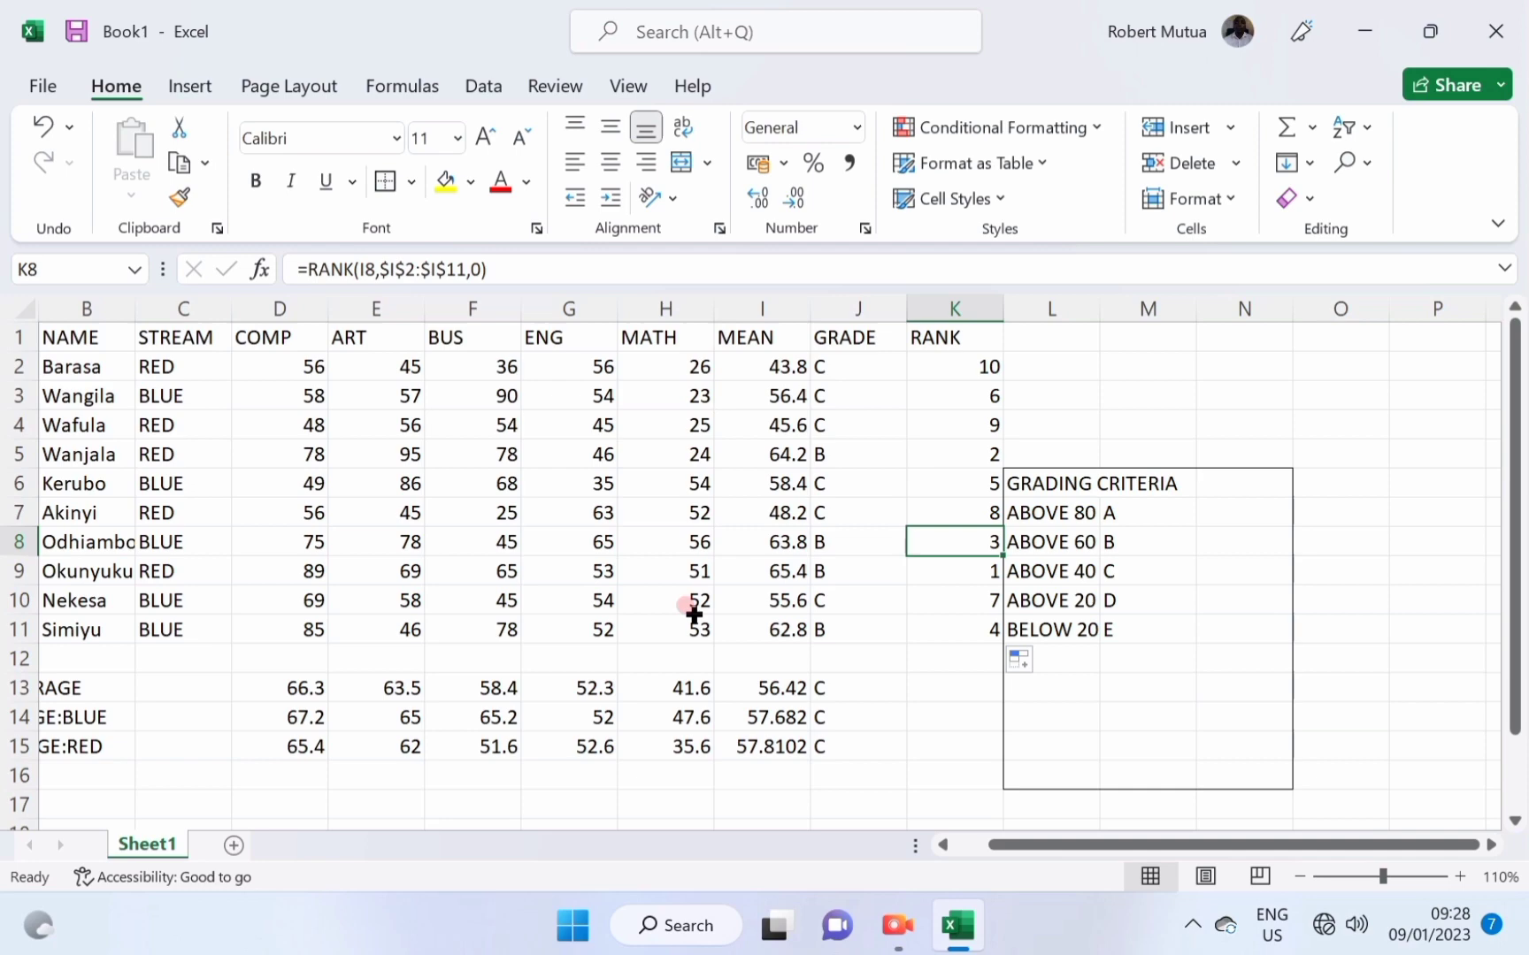
# Apply the Heading 2 cell style to the header row A1:K1.
pyautogui.scroll(-1, 692, 617)
pyautogui.scroll(1, 692, 618)
pyautogui.scroll(-1, 693, 617)
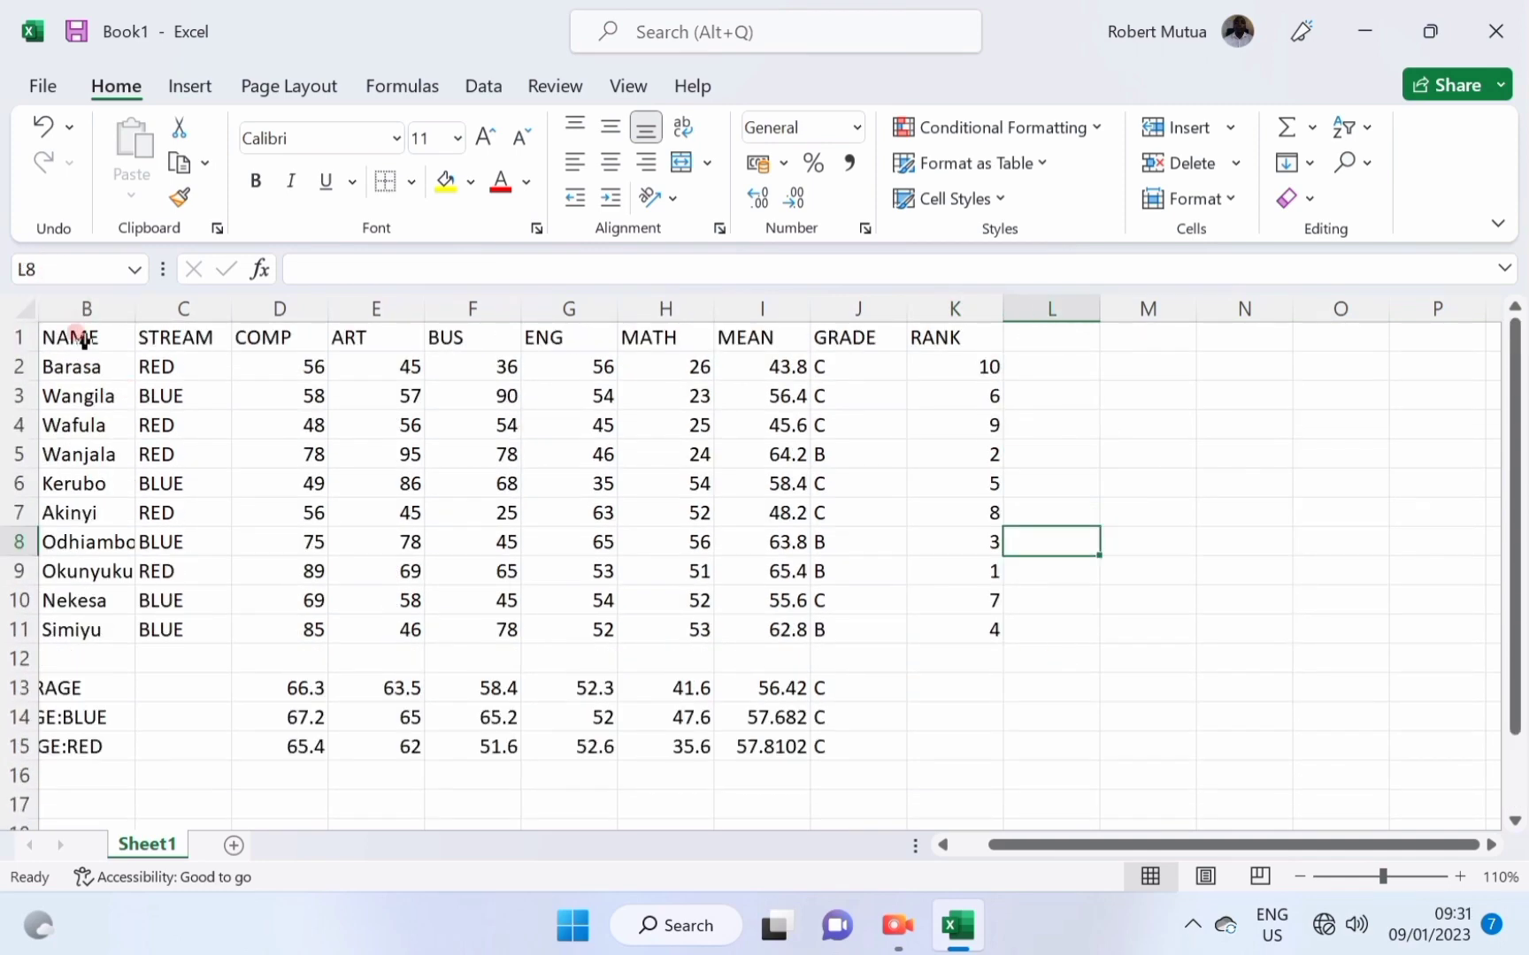
pyautogui.moveTo(84, 341); pyautogui.dragTo(975, 337)
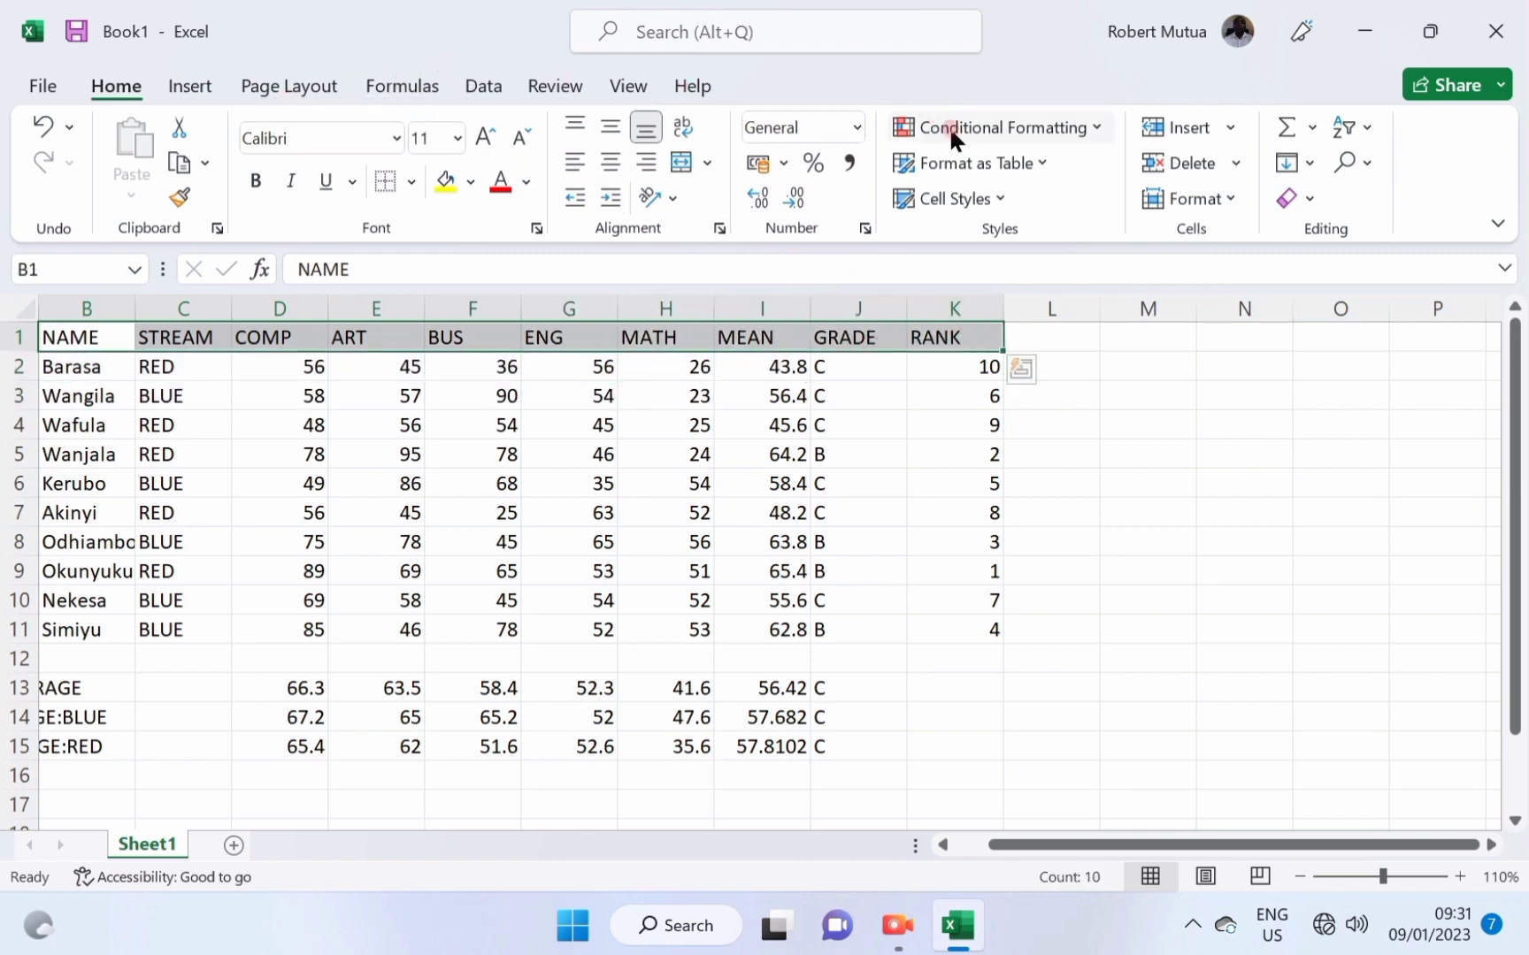
pyautogui.click(985, 202)
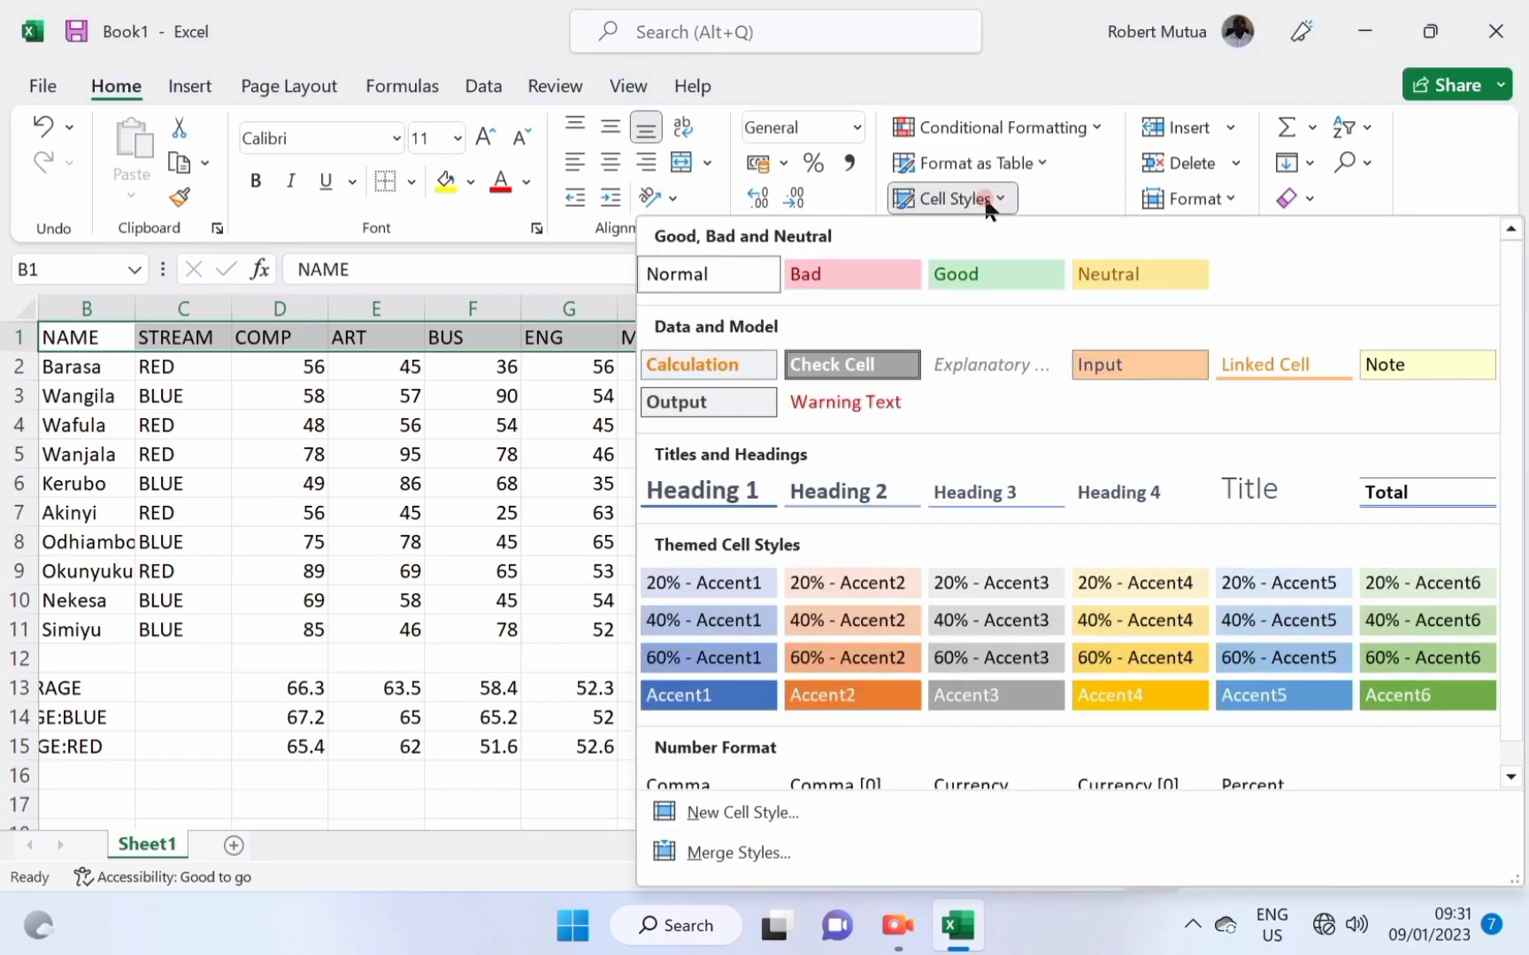
pyautogui.click(985, 200)
pyautogui.click(986, 199)
pyautogui.click(870, 486)
pyautogui.click(762, 462)
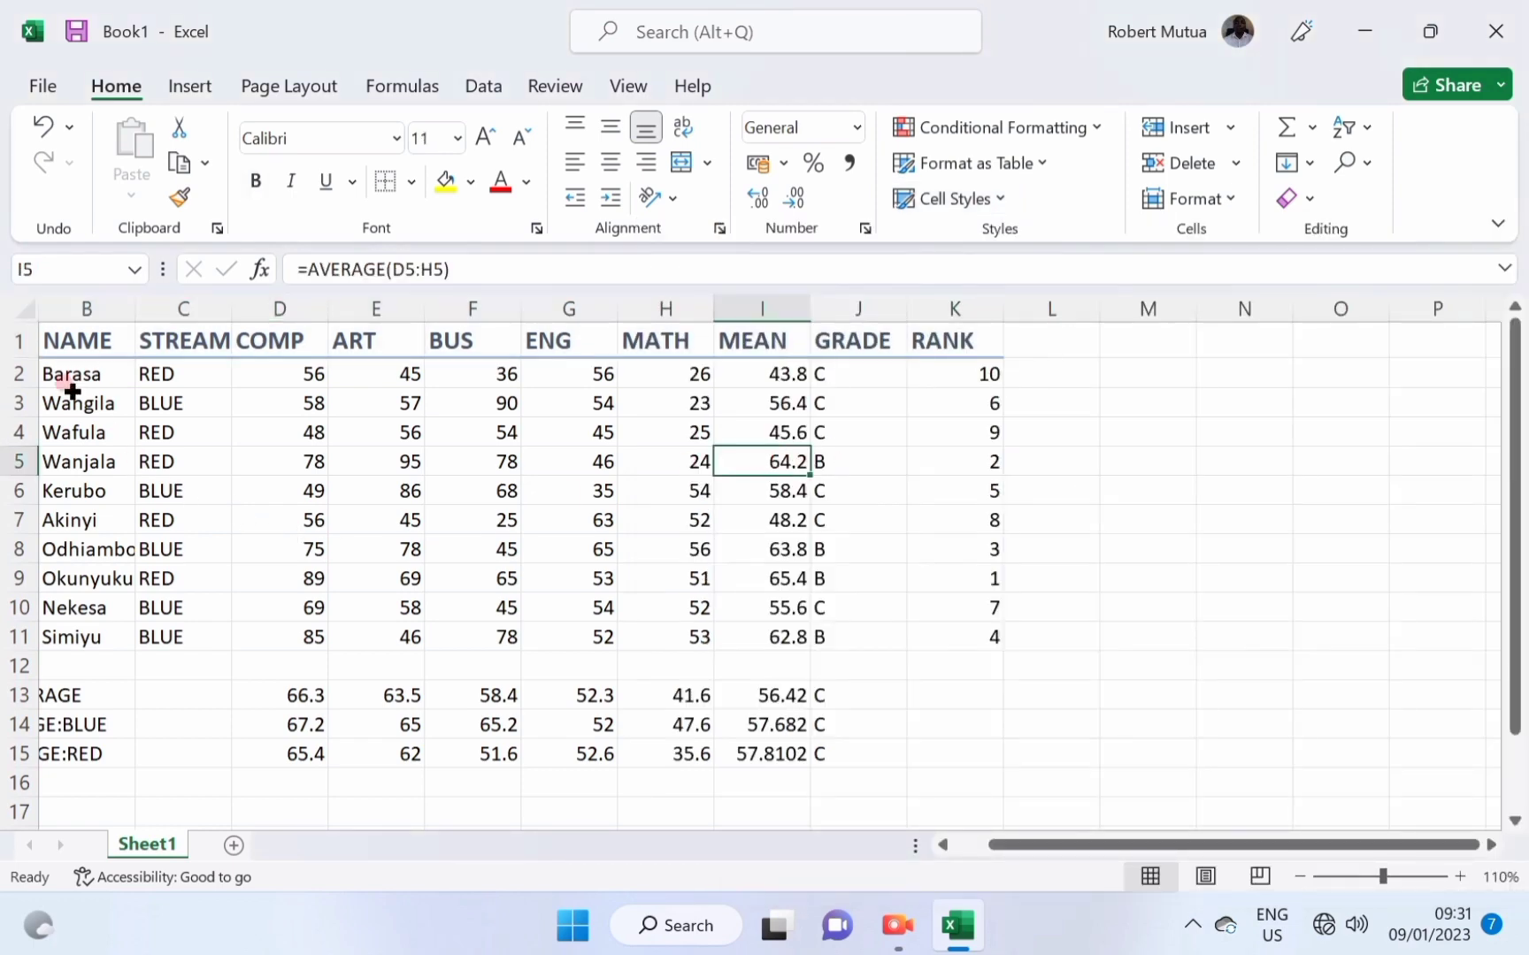
# Reapply the Heading 2 style to the header row starting from ADM NO in A1.
pyautogui.moveTo(74, 373); pyautogui.dragTo(158, 636)
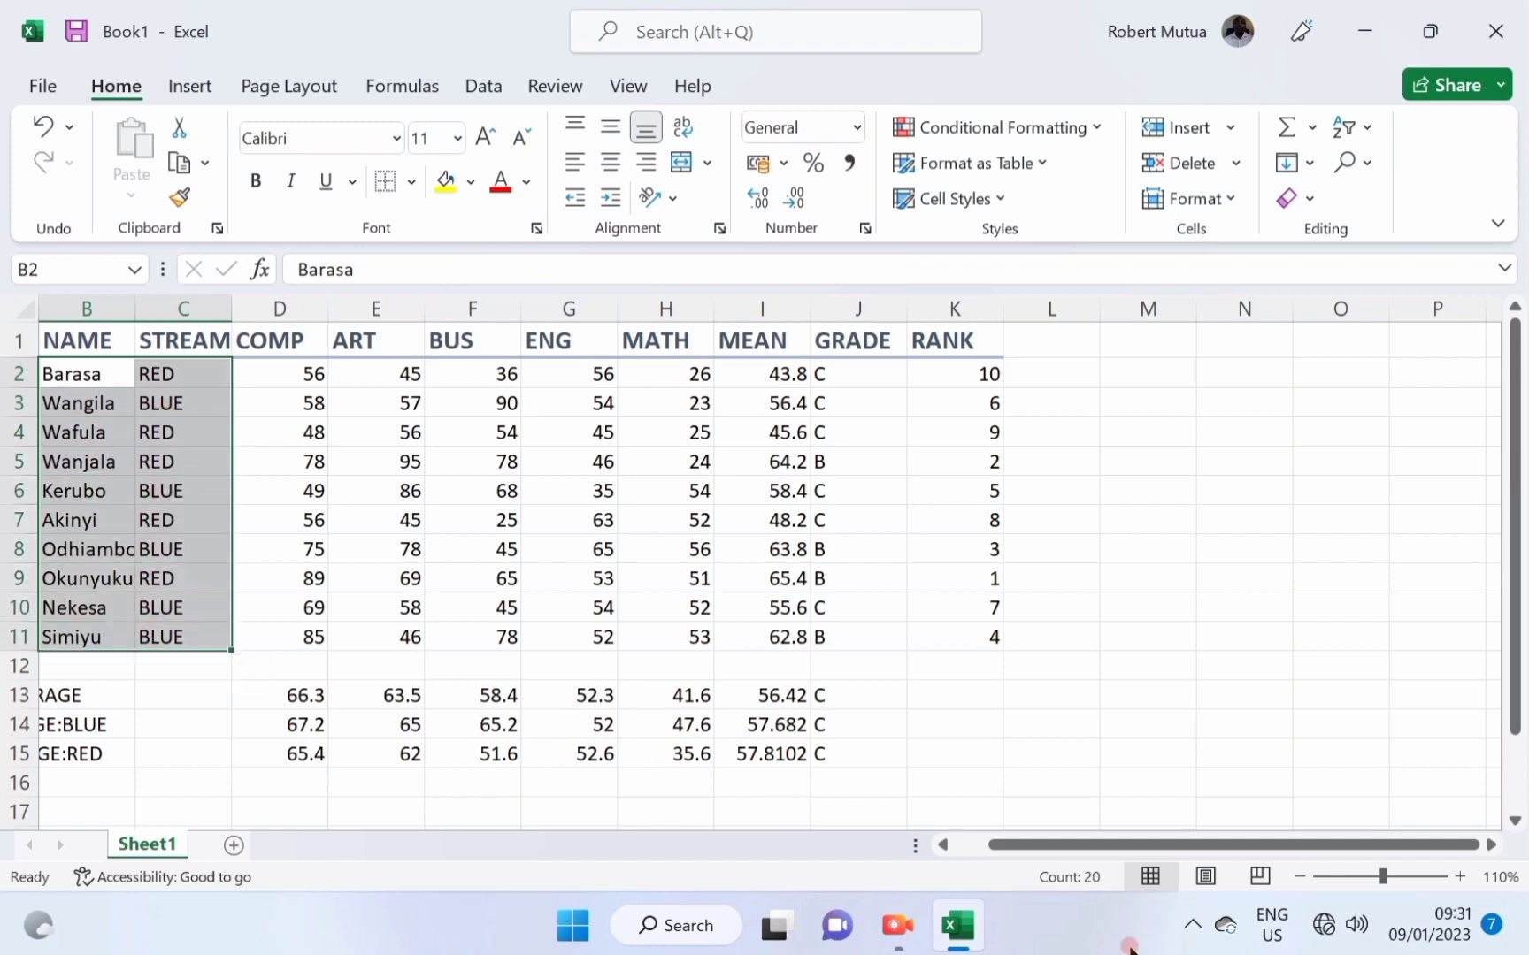
pyautogui.moveTo(1044, 846); pyautogui.dragTo(966, 836)
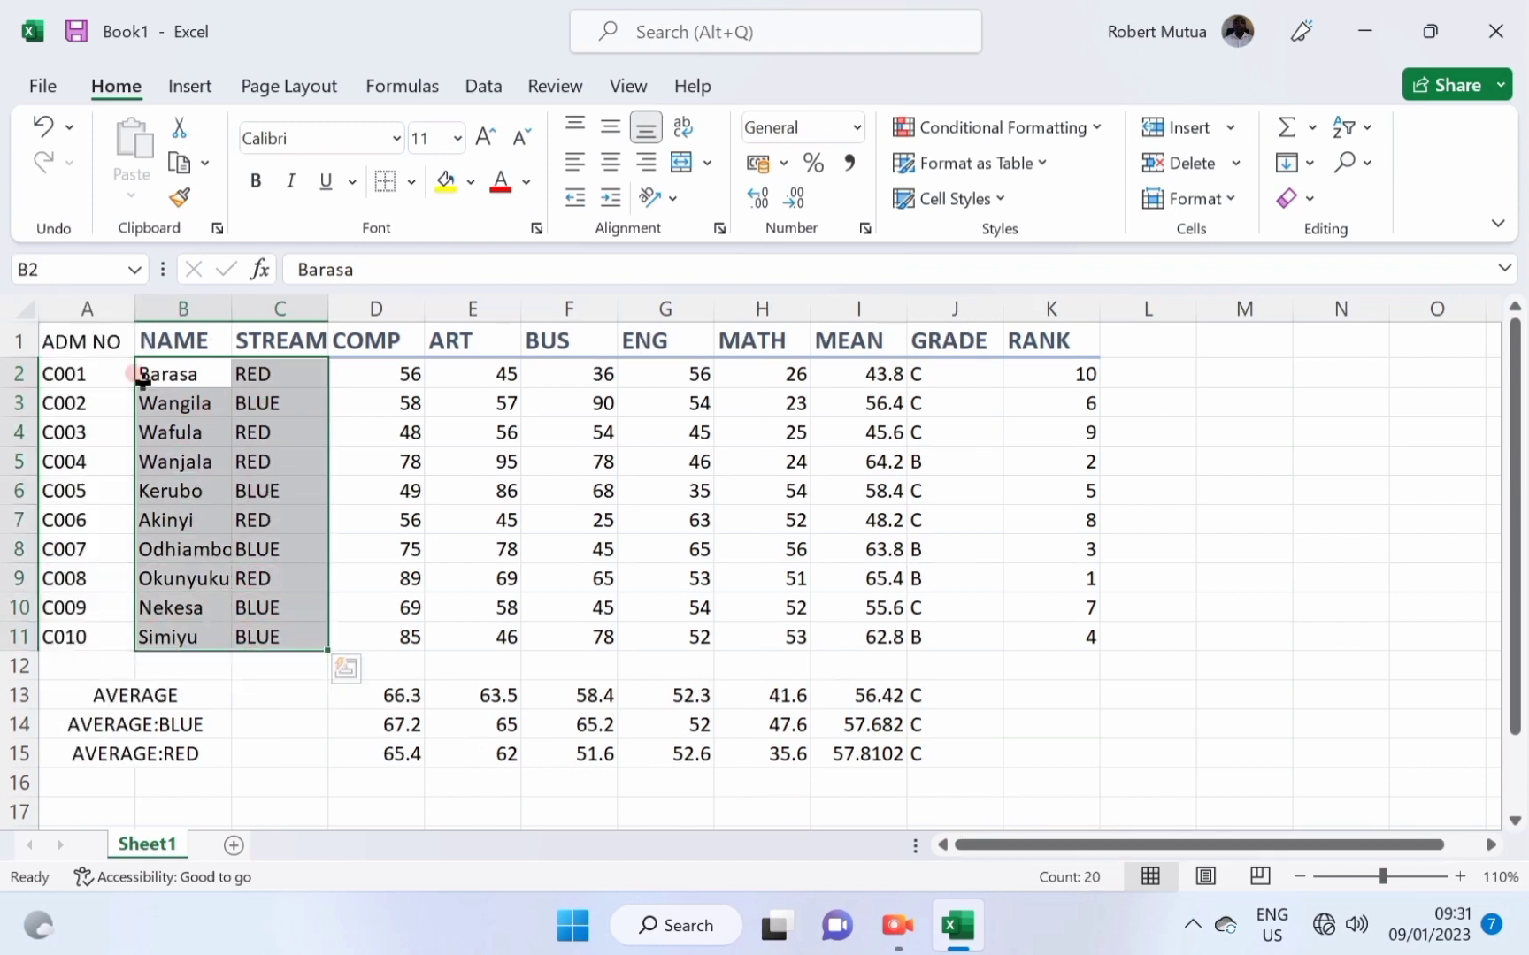
pyautogui.click(61, 348)
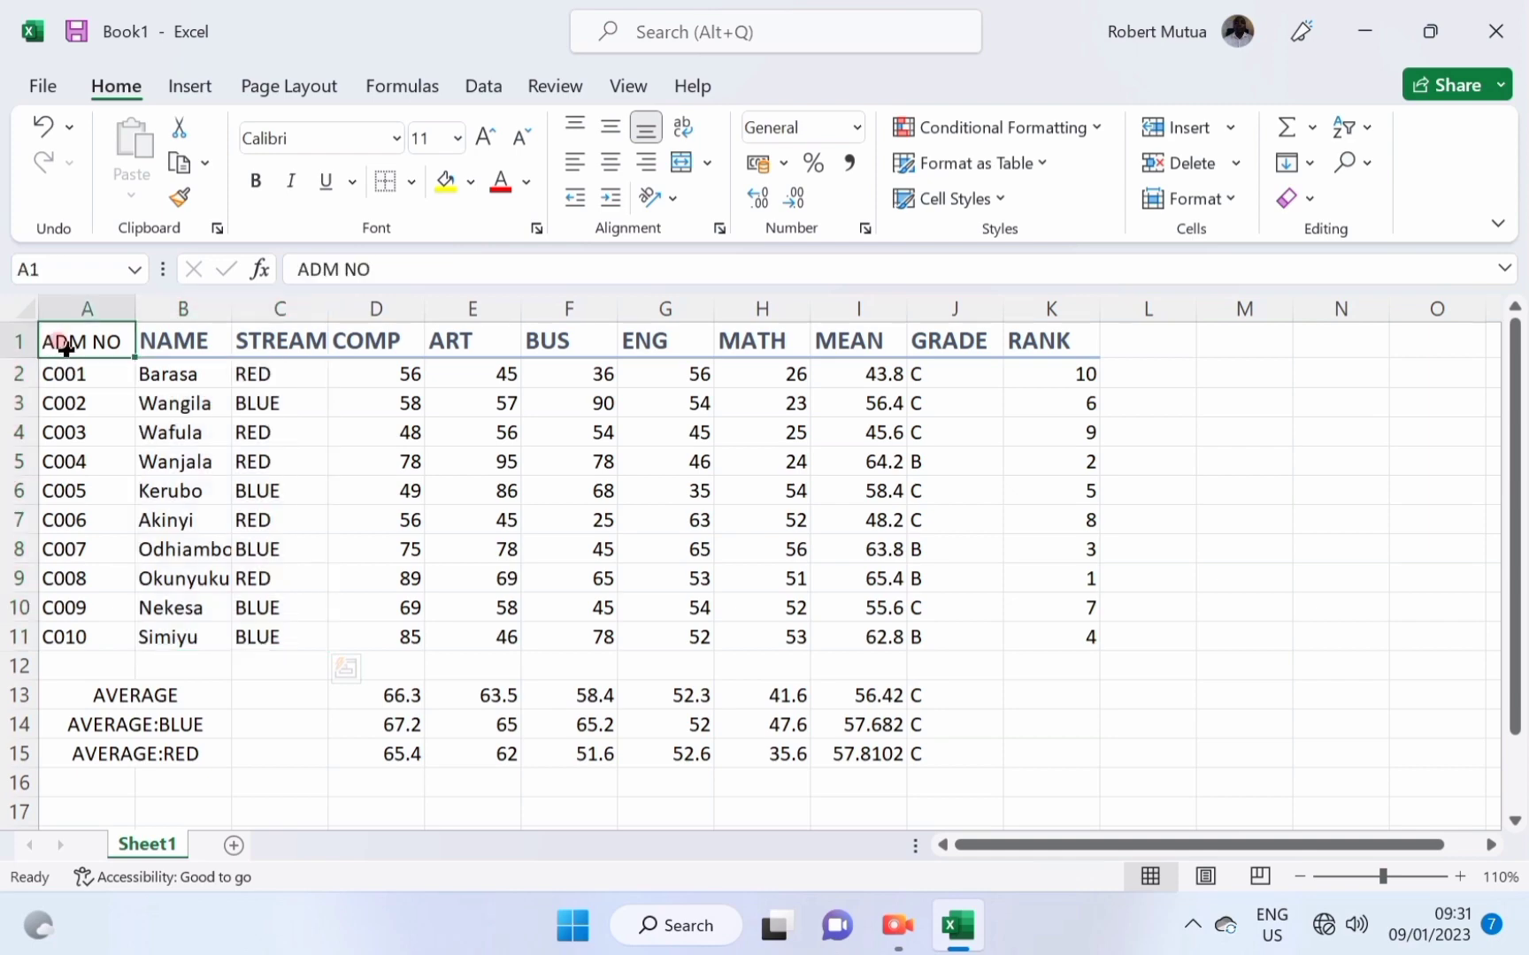
pyautogui.click(975, 199)
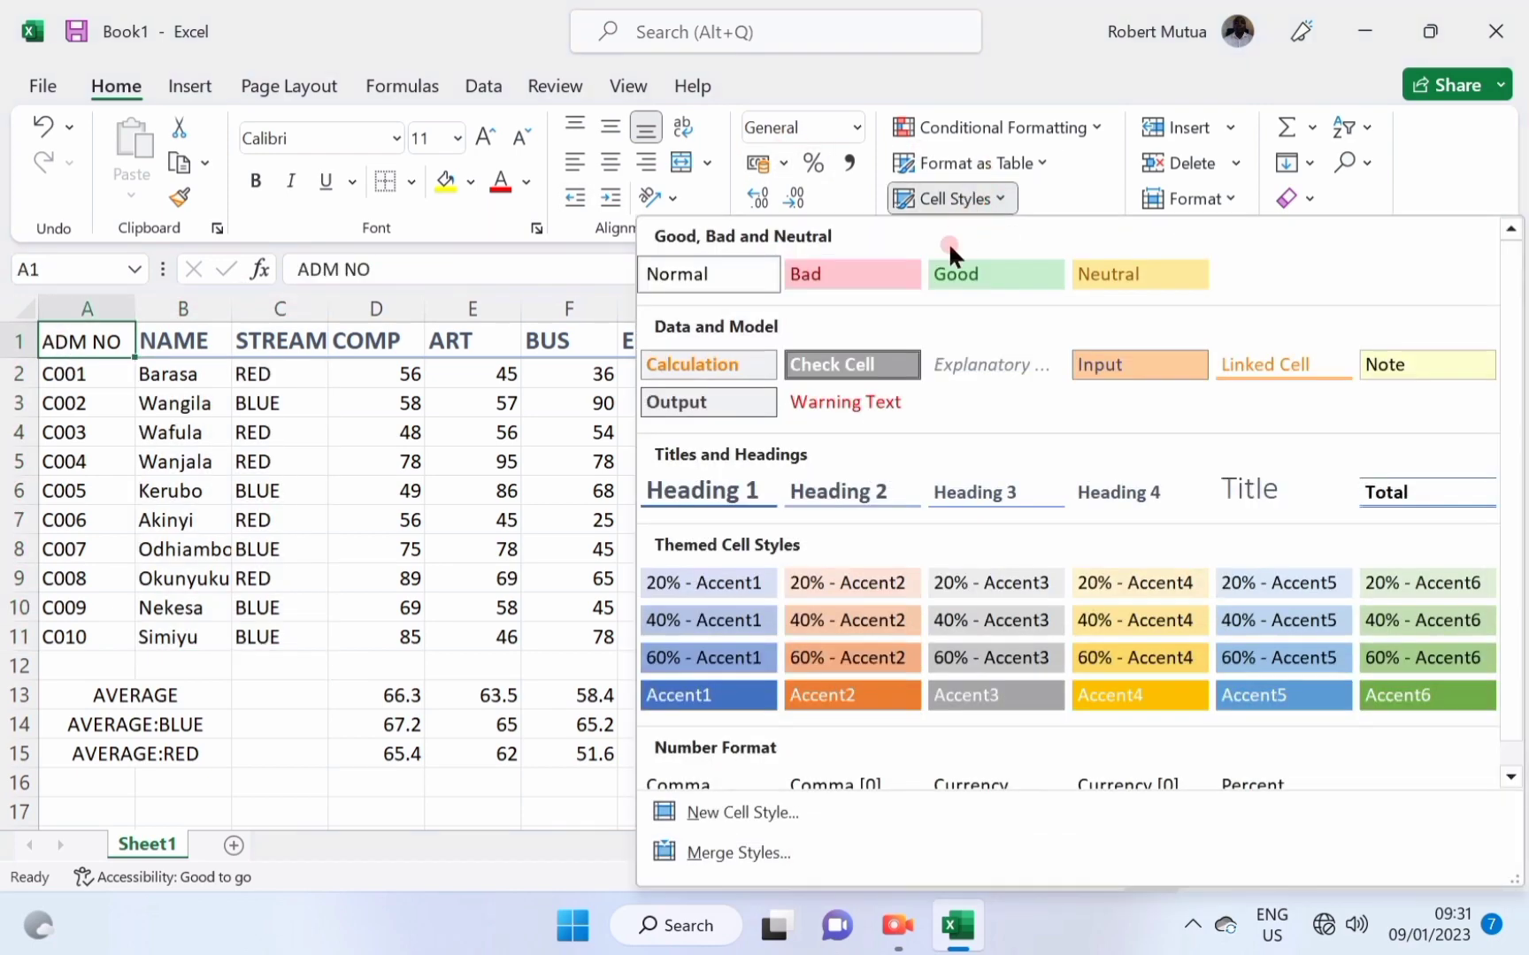
pyautogui.click(843, 485)
pyautogui.click(292, 491)
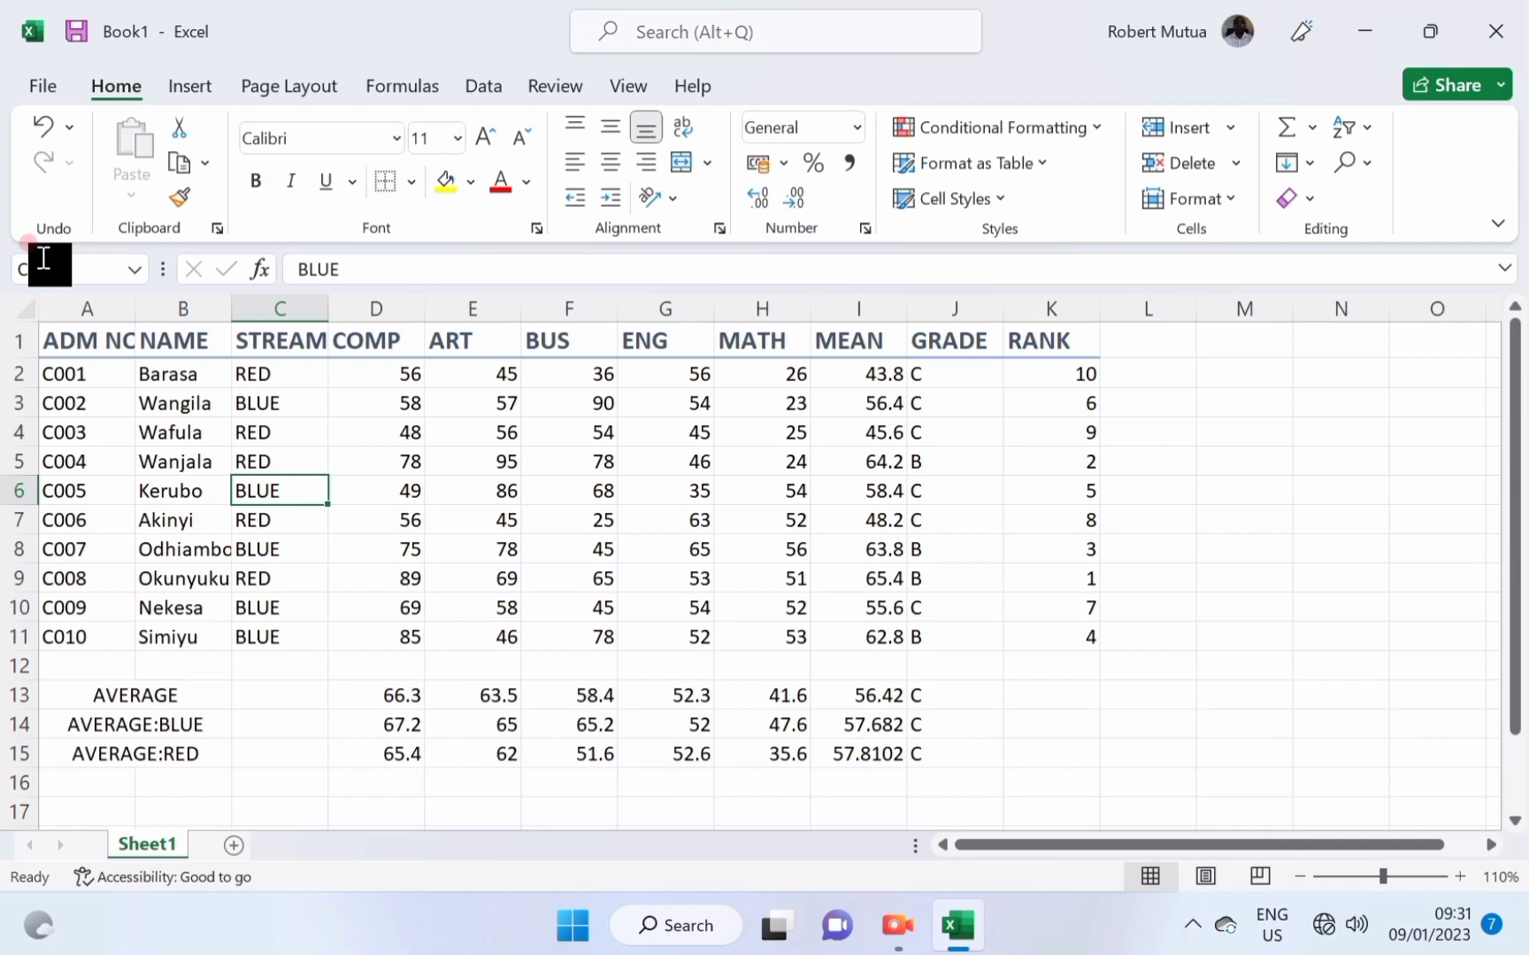
# Keep column A's width, and wrap, centre and top-align the header titles.
pyautogui.moveTo(135, 305); pyautogui.dragTo(1054, 342)
pyautogui.hotkey('ctrl', 'z')
pyautogui.hotkey('ctrl', 'z')
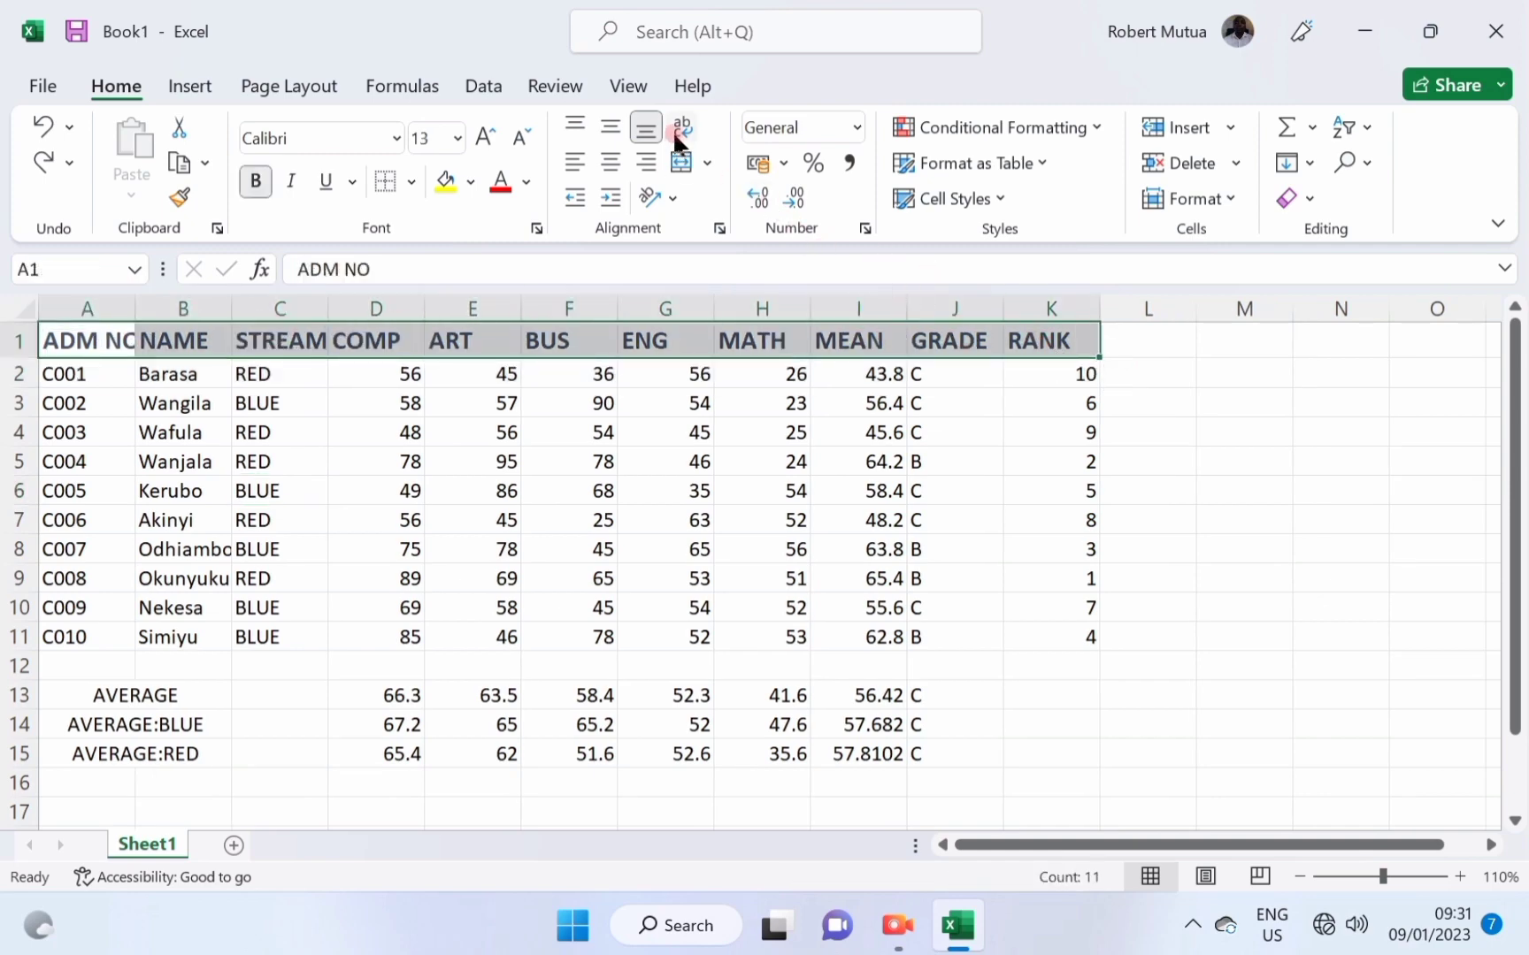
pyautogui.click(680, 132)
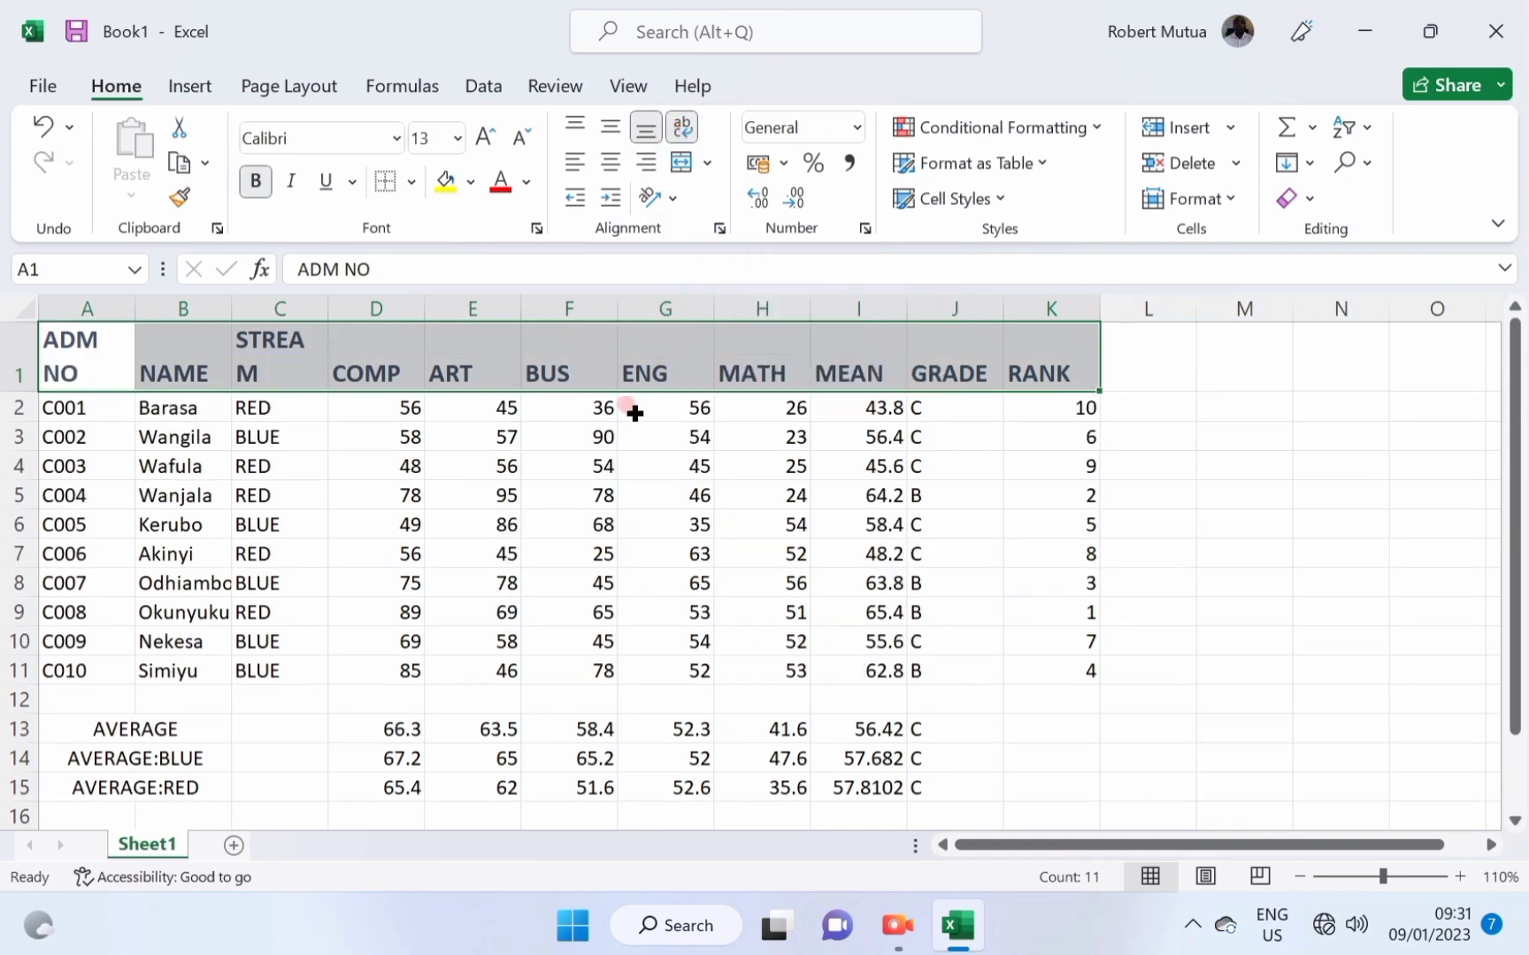
pyautogui.click(610, 162)
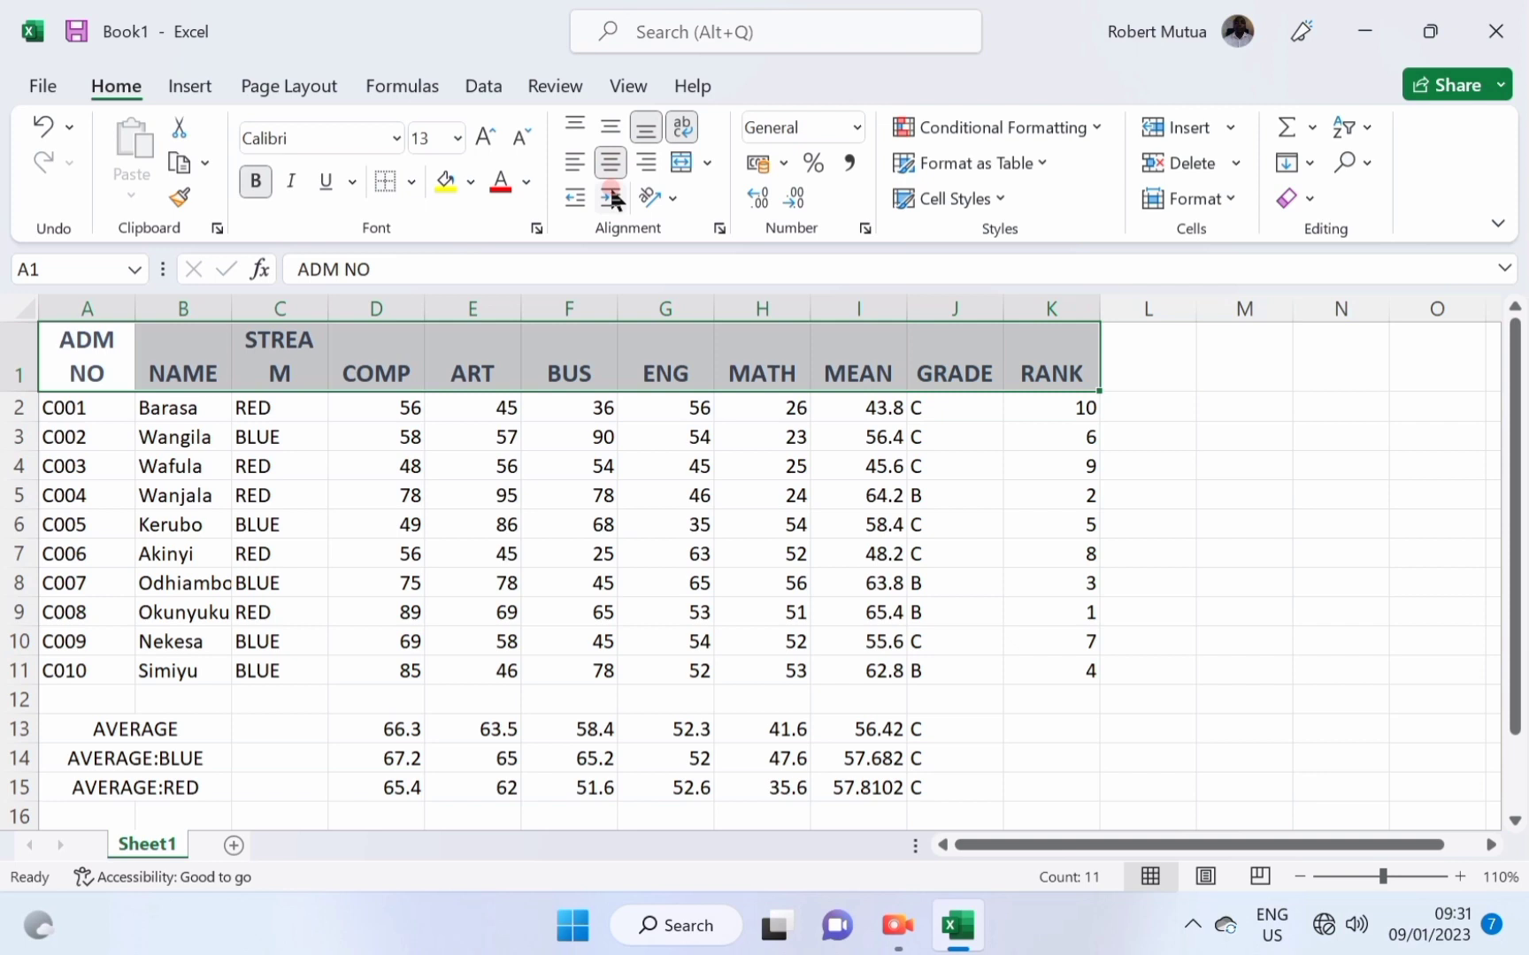
pyautogui.click(575, 126)
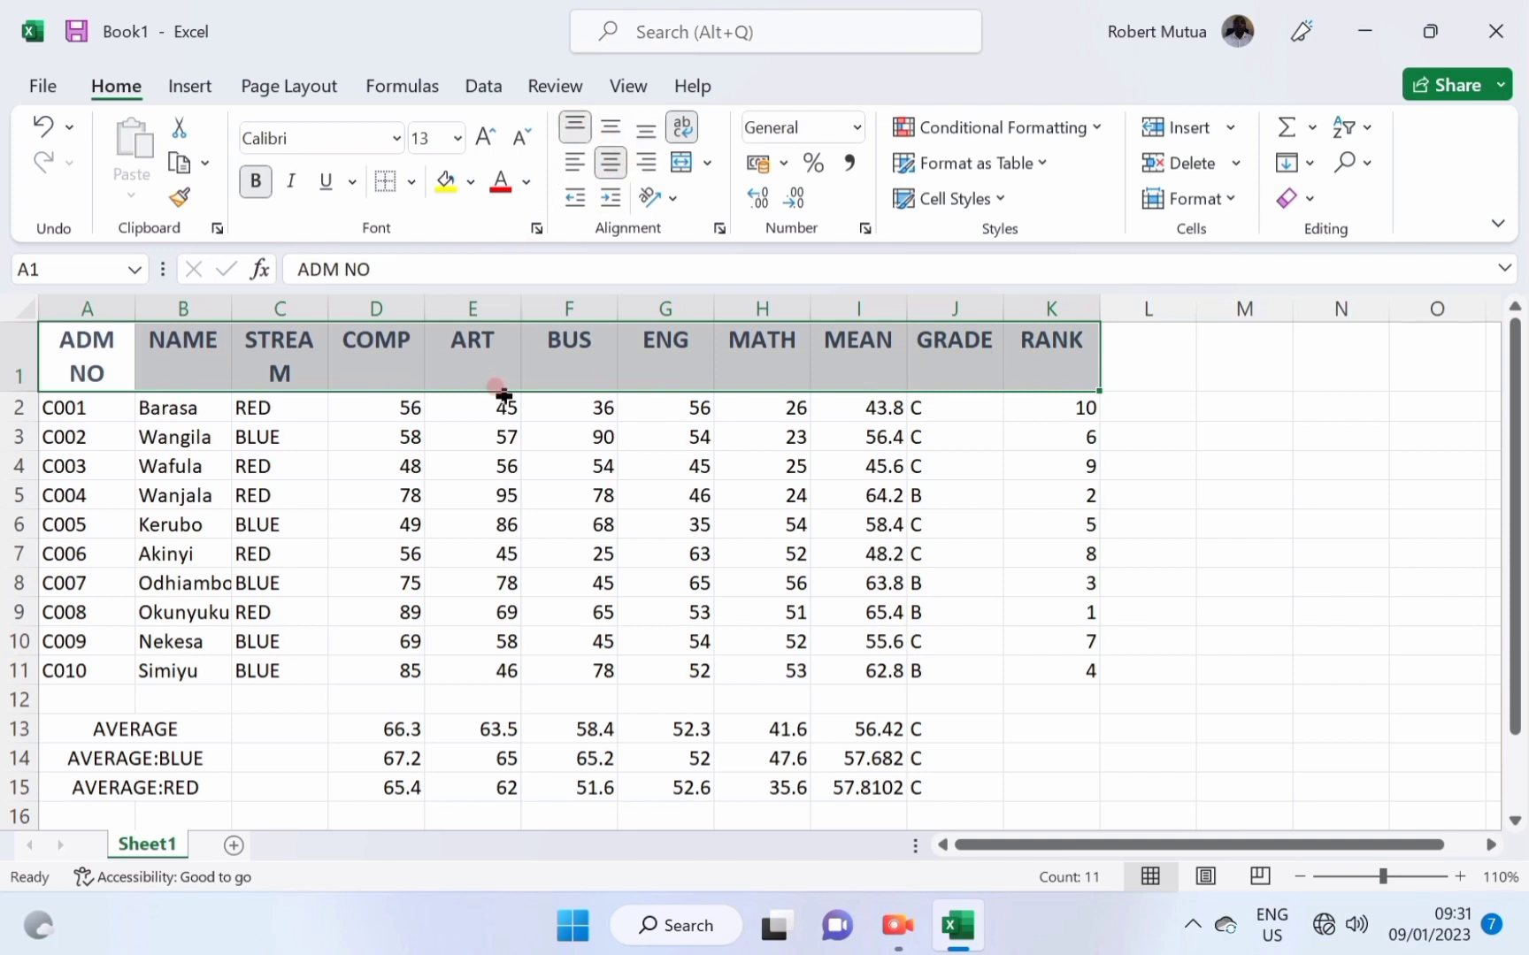
# Shade the admission, name and stream data A2:C11 with the 20% - Accent4 style.
pyautogui.click(501, 491)
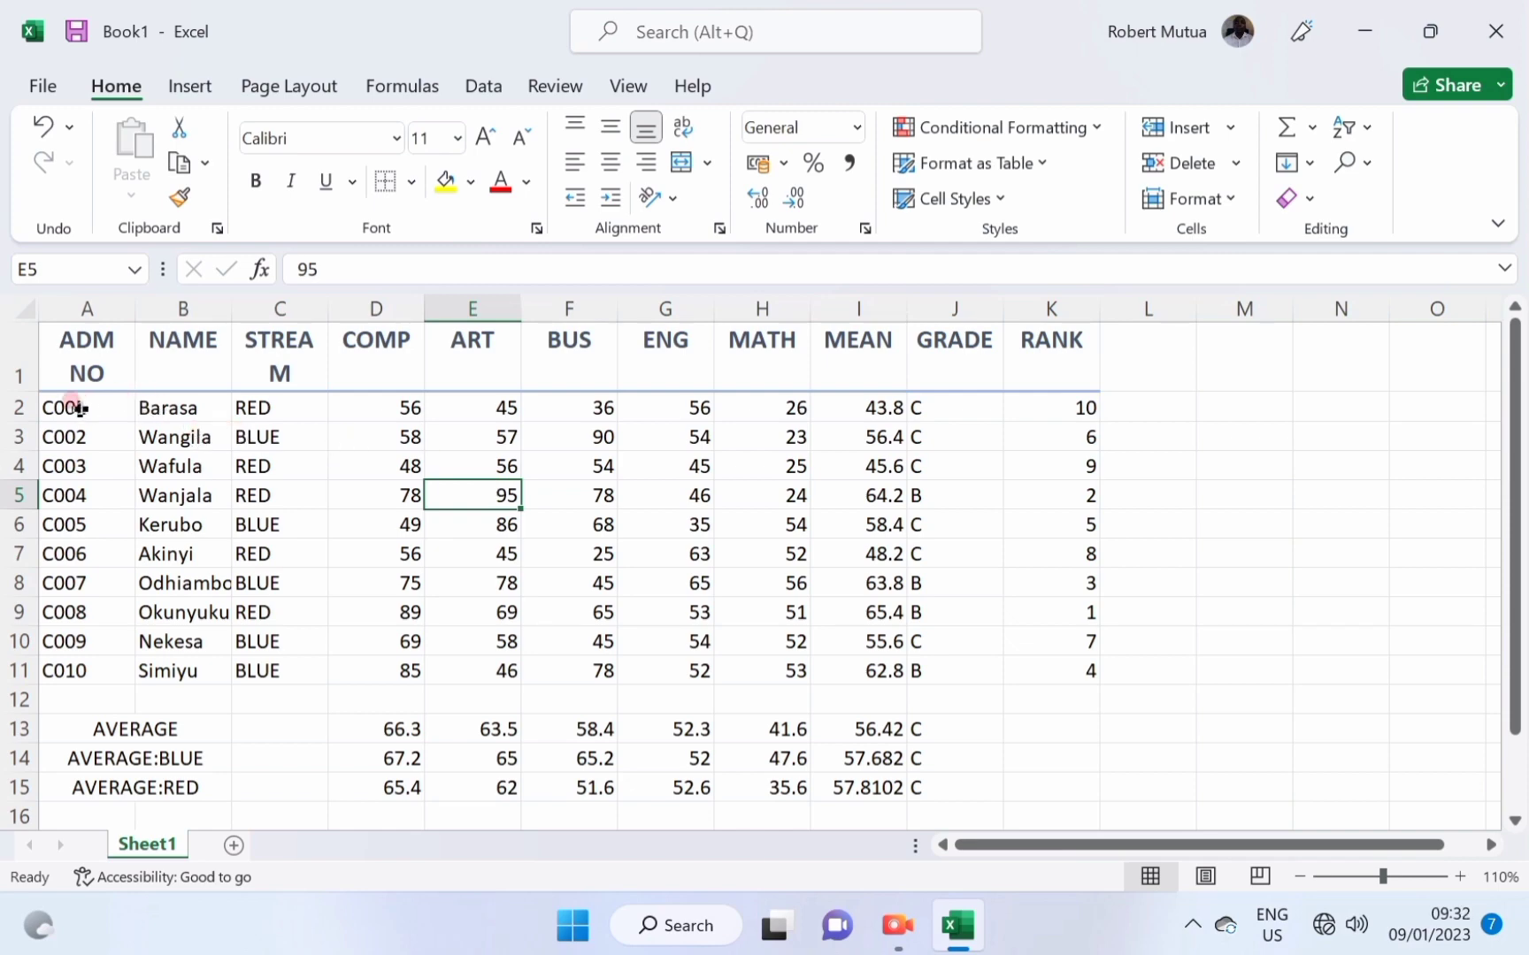
pyautogui.moveTo(78, 409); pyautogui.dragTo(265, 668)
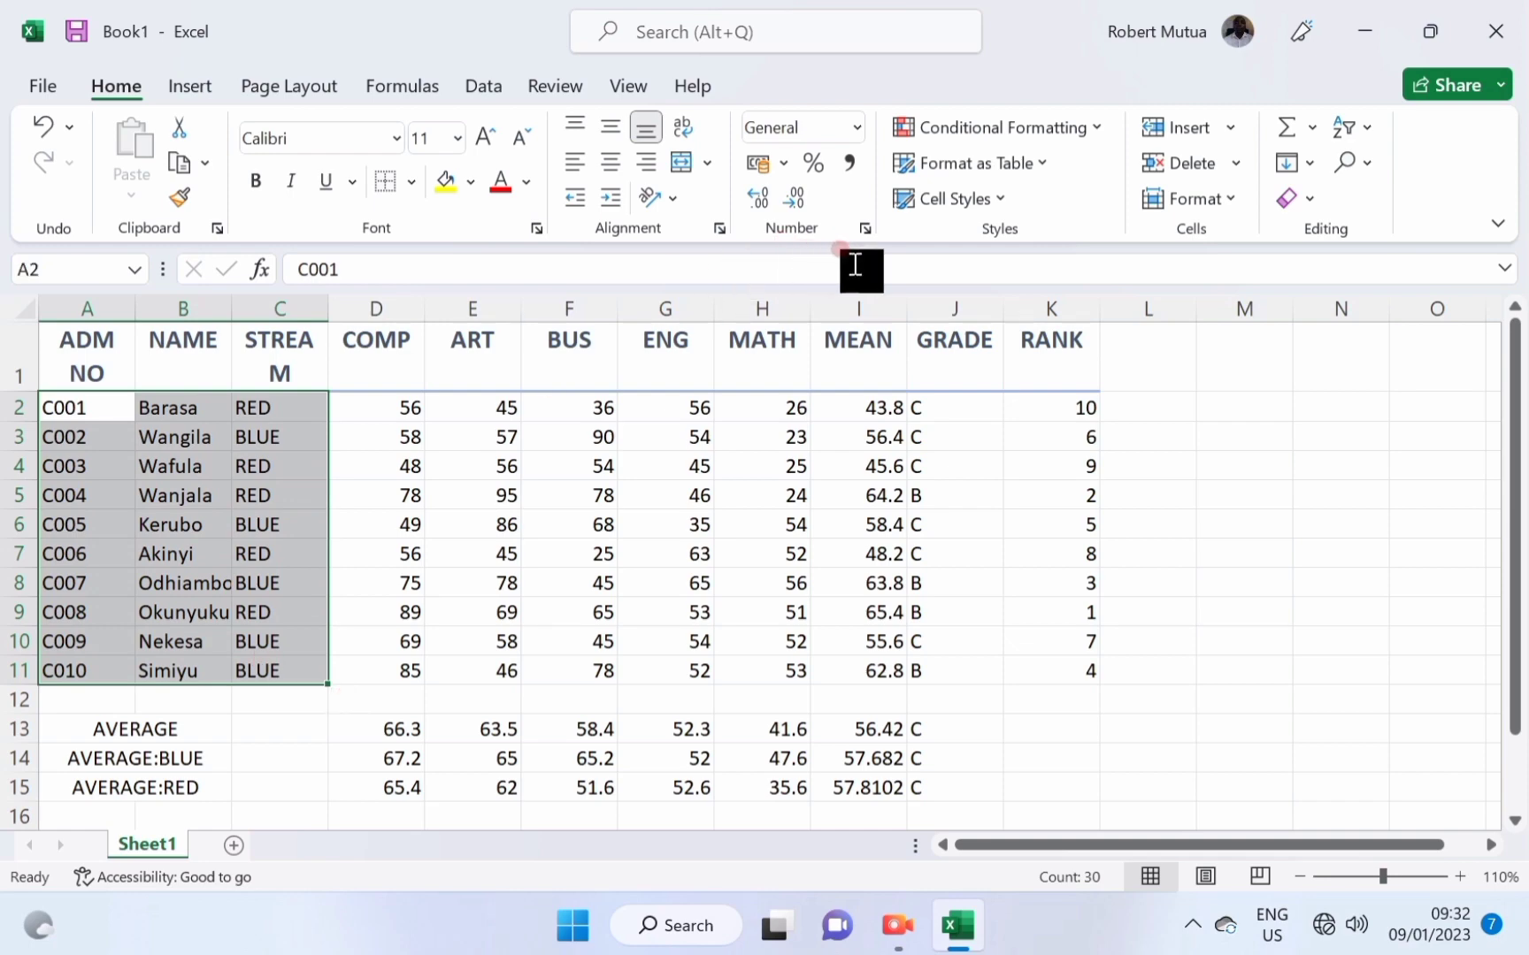
pyautogui.click(954, 198)
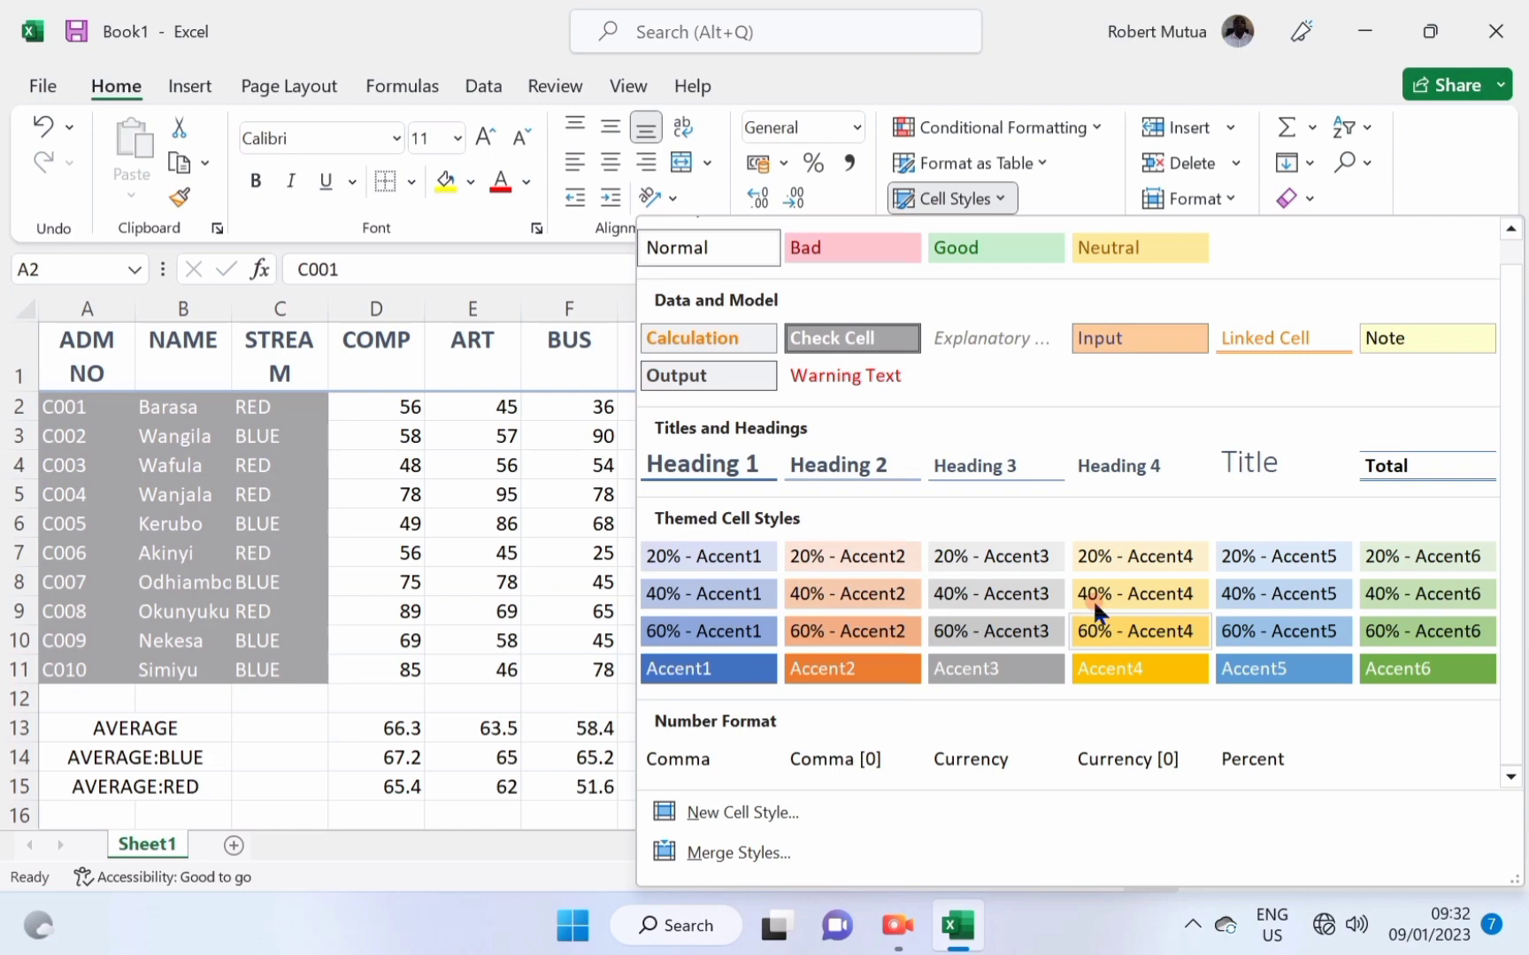
pyautogui.click(1154, 571)
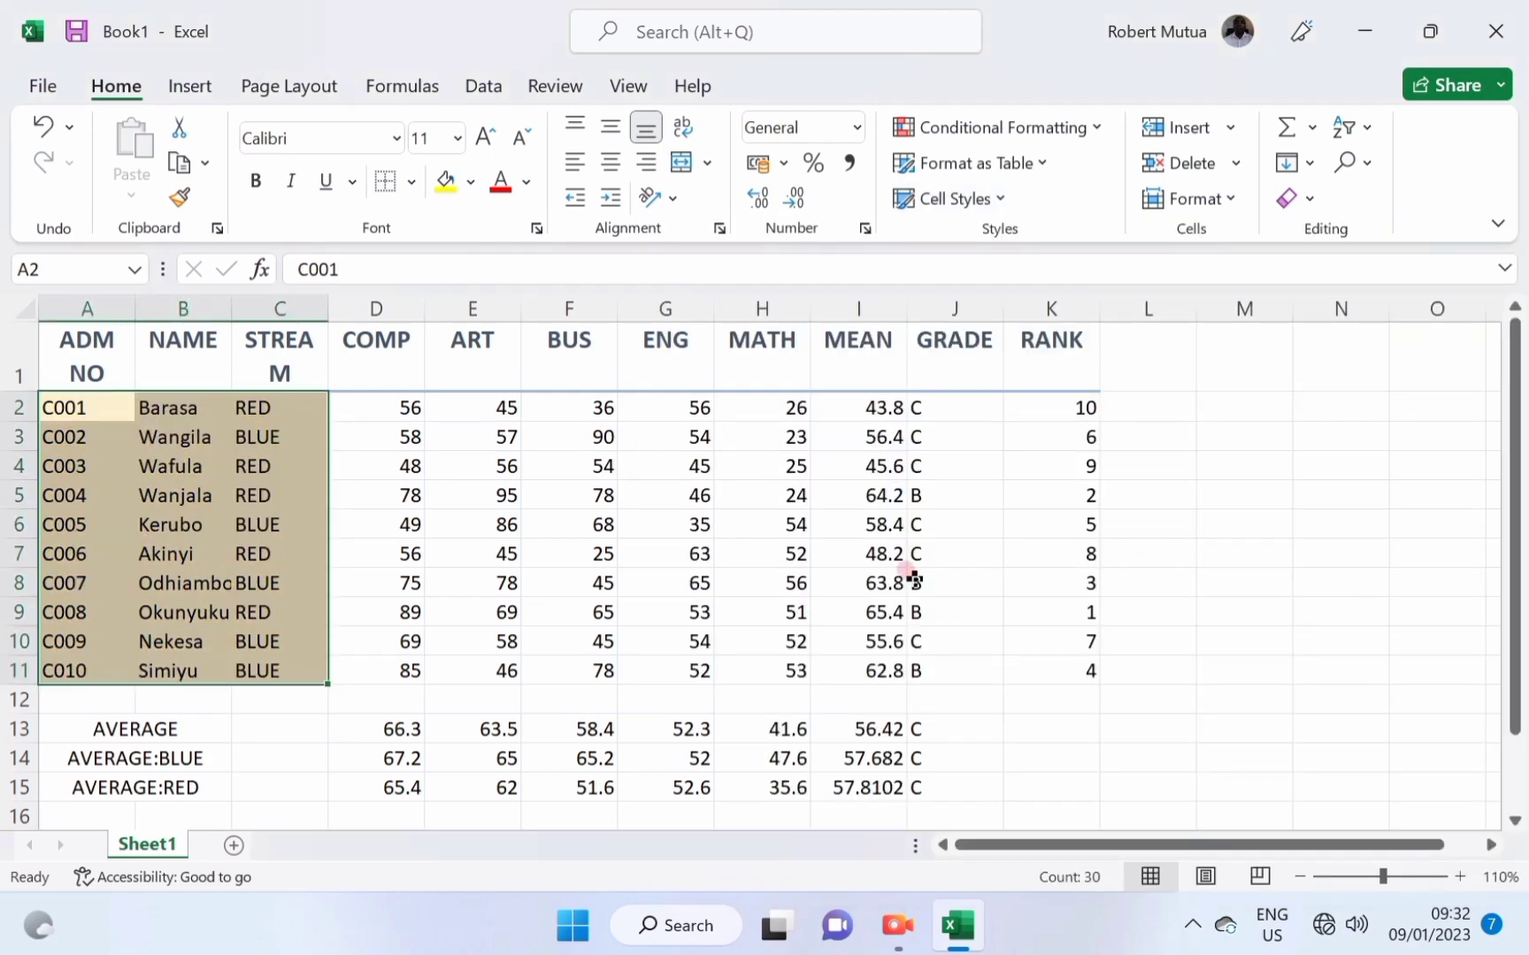
pyautogui.click(407, 550)
# Shade the marks, grade and rank block D2:K11 with the 20% - Accent2 style.
pyautogui.moveTo(389, 406); pyautogui.dragTo(1047, 665)
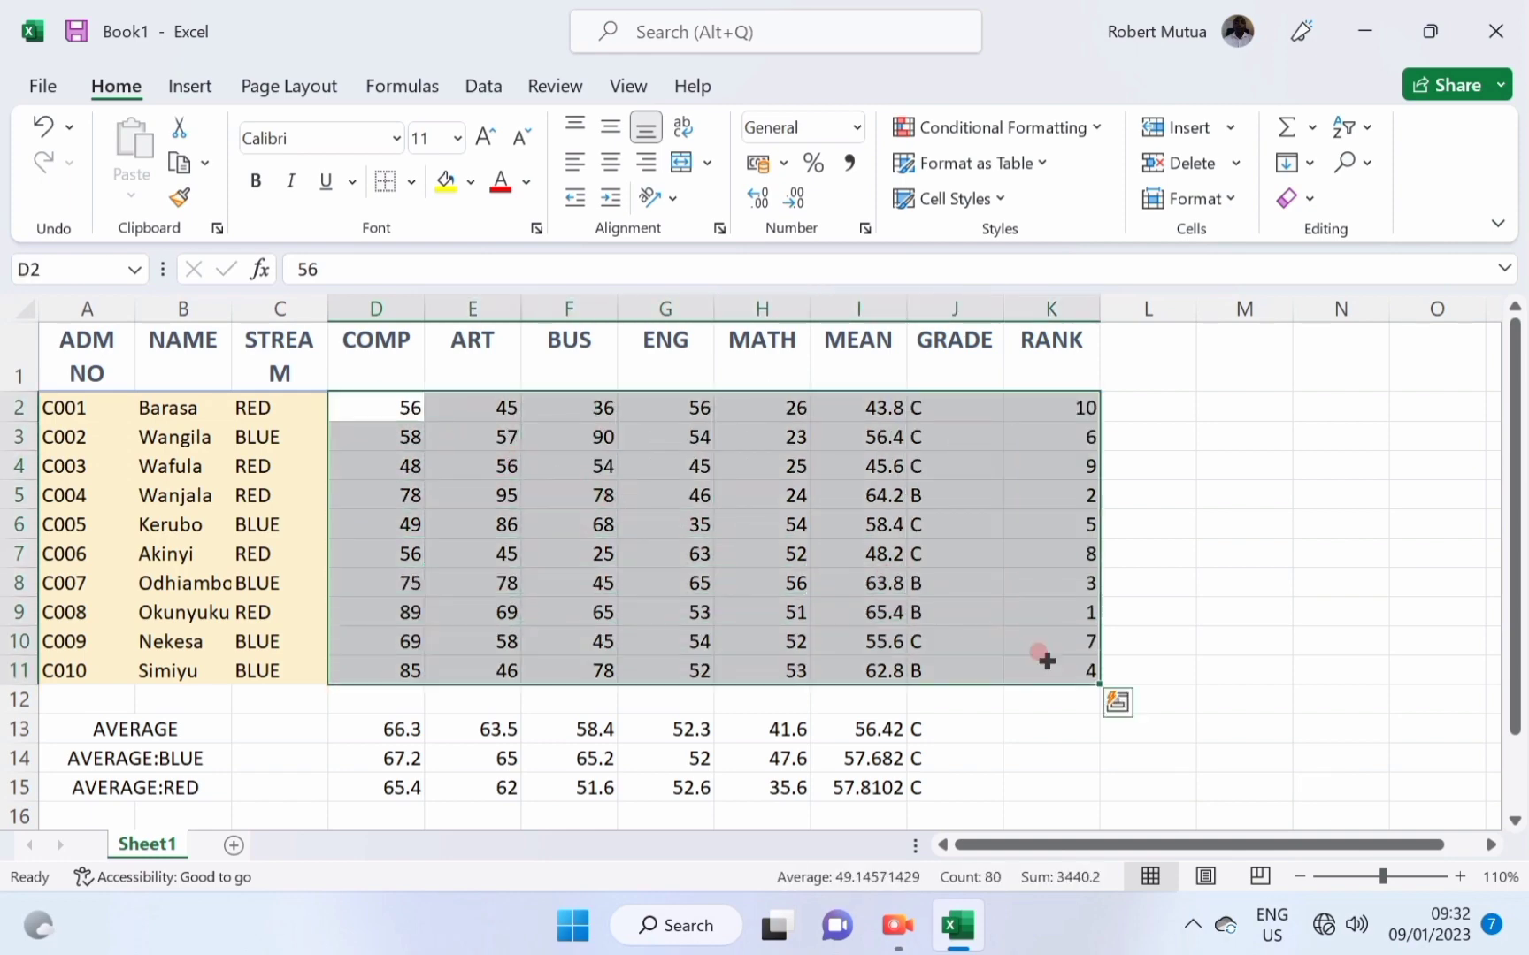
pyautogui.click(964, 198)
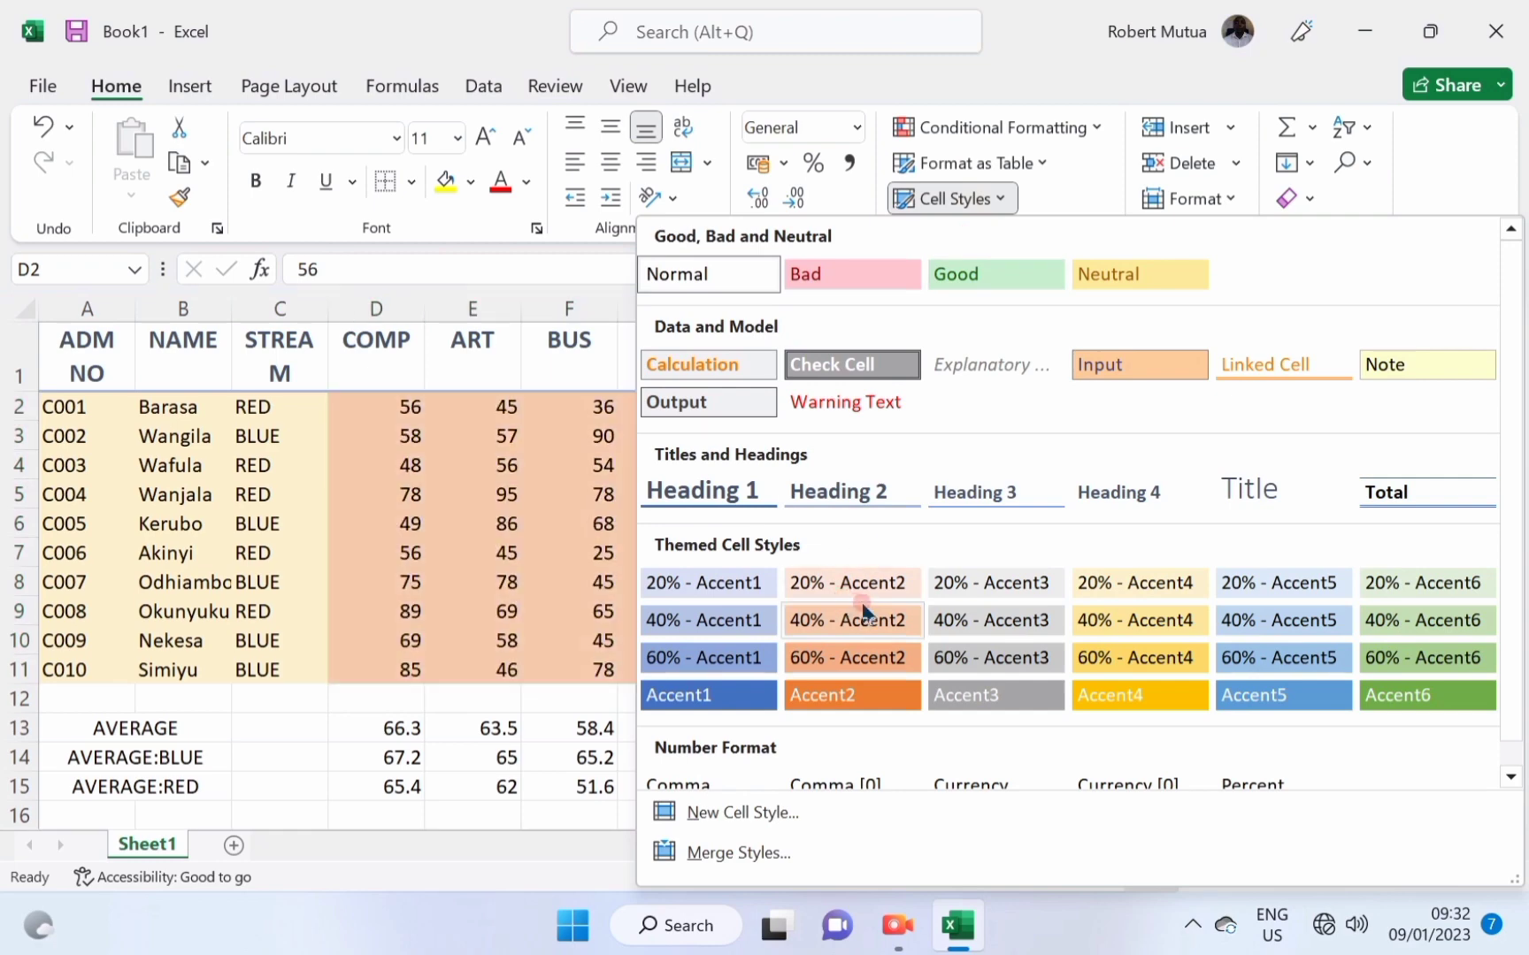
pyautogui.click(860, 582)
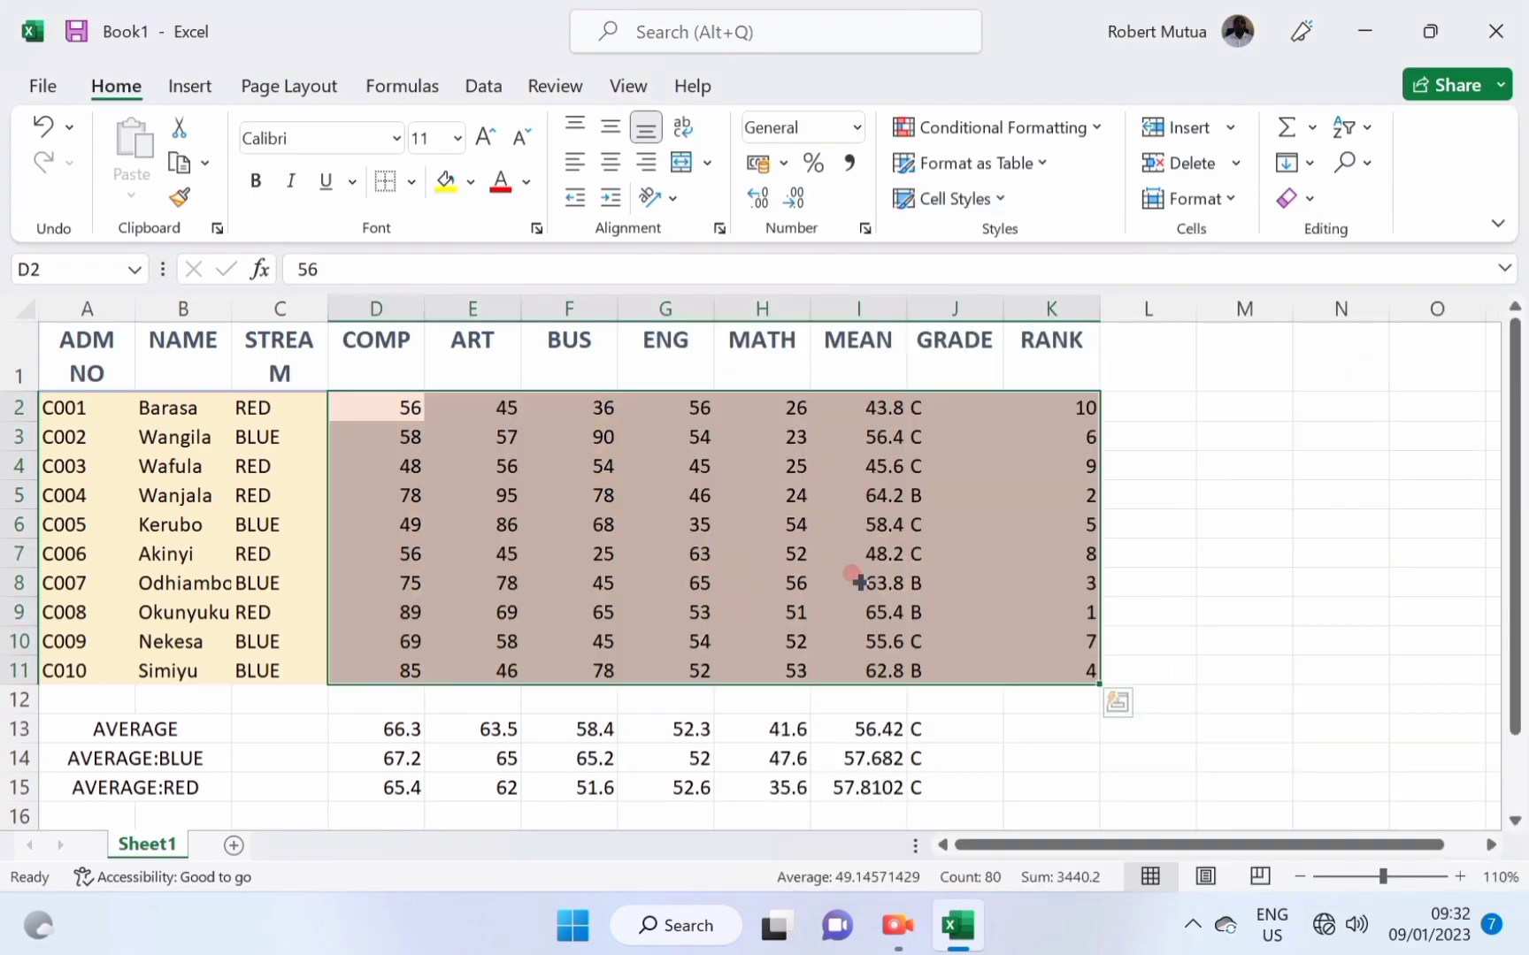
pyautogui.click(860, 582)
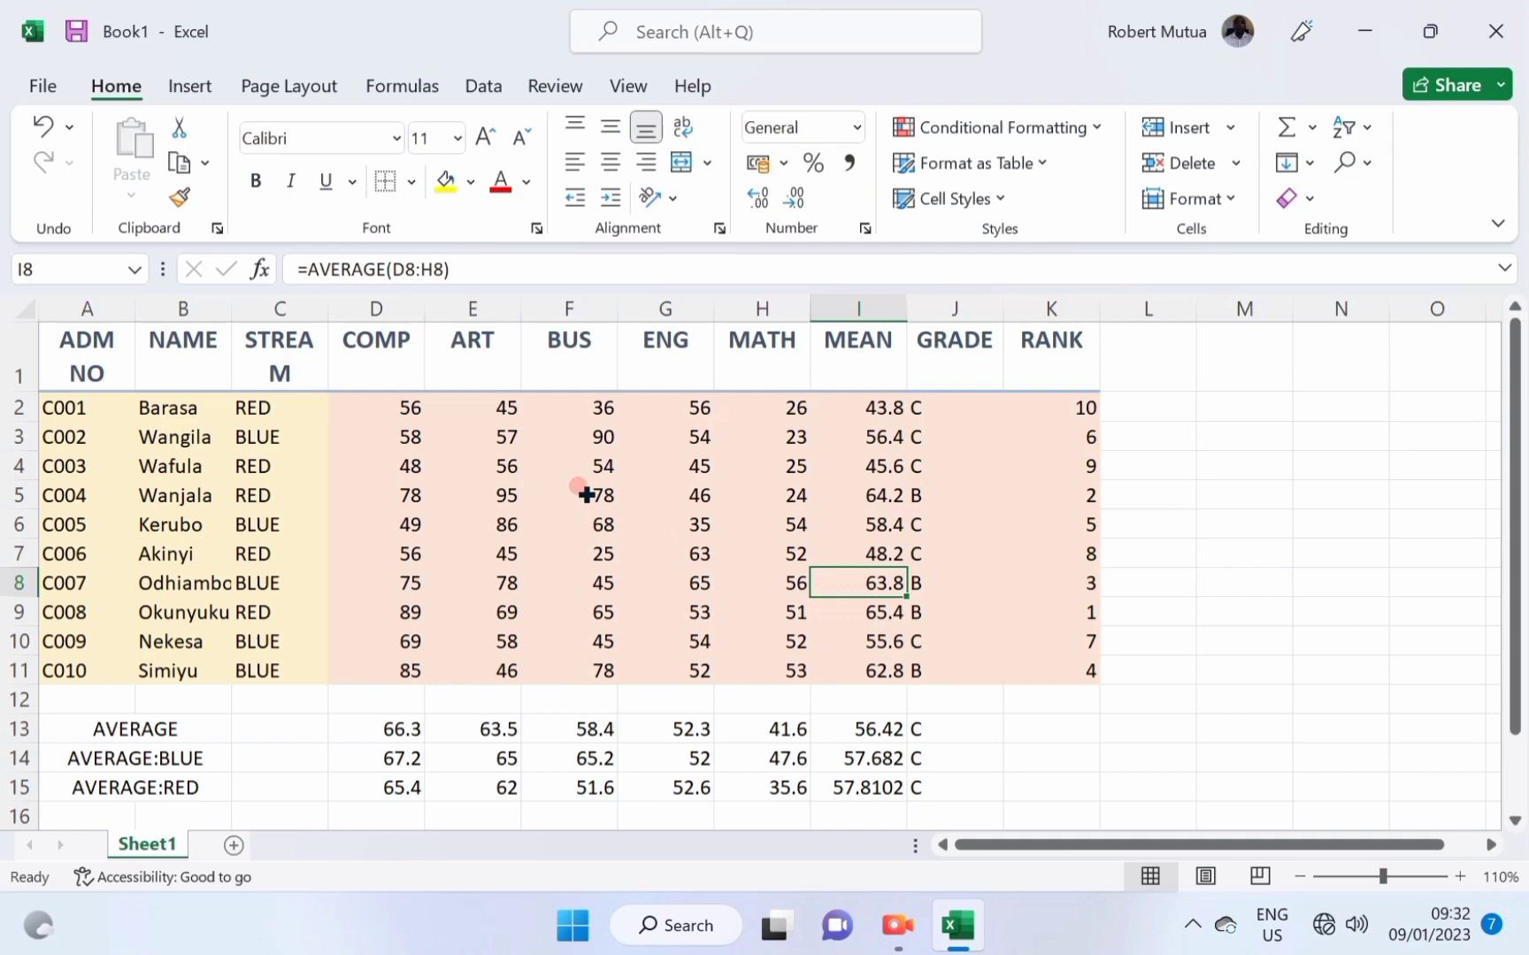
pyautogui.click(939, 428)
# Give the three average row labels the orange Linked Cell style.
pyautogui.scroll(-2, 301, 556)
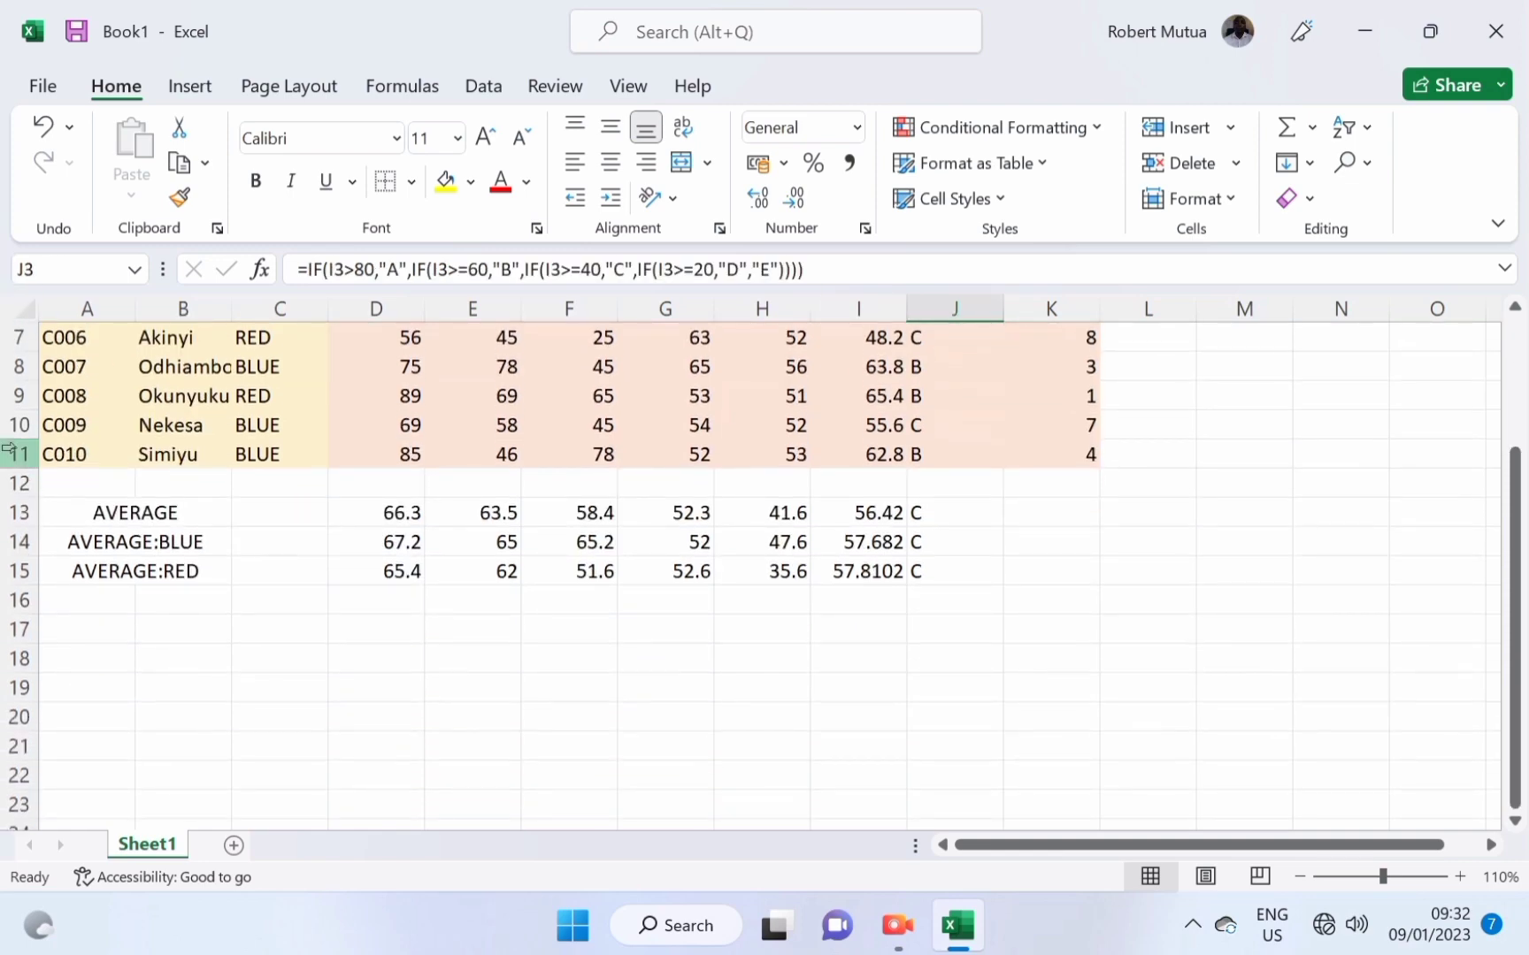
pyautogui.moveTo(84, 503); pyautogui.dragTo(268, 528)
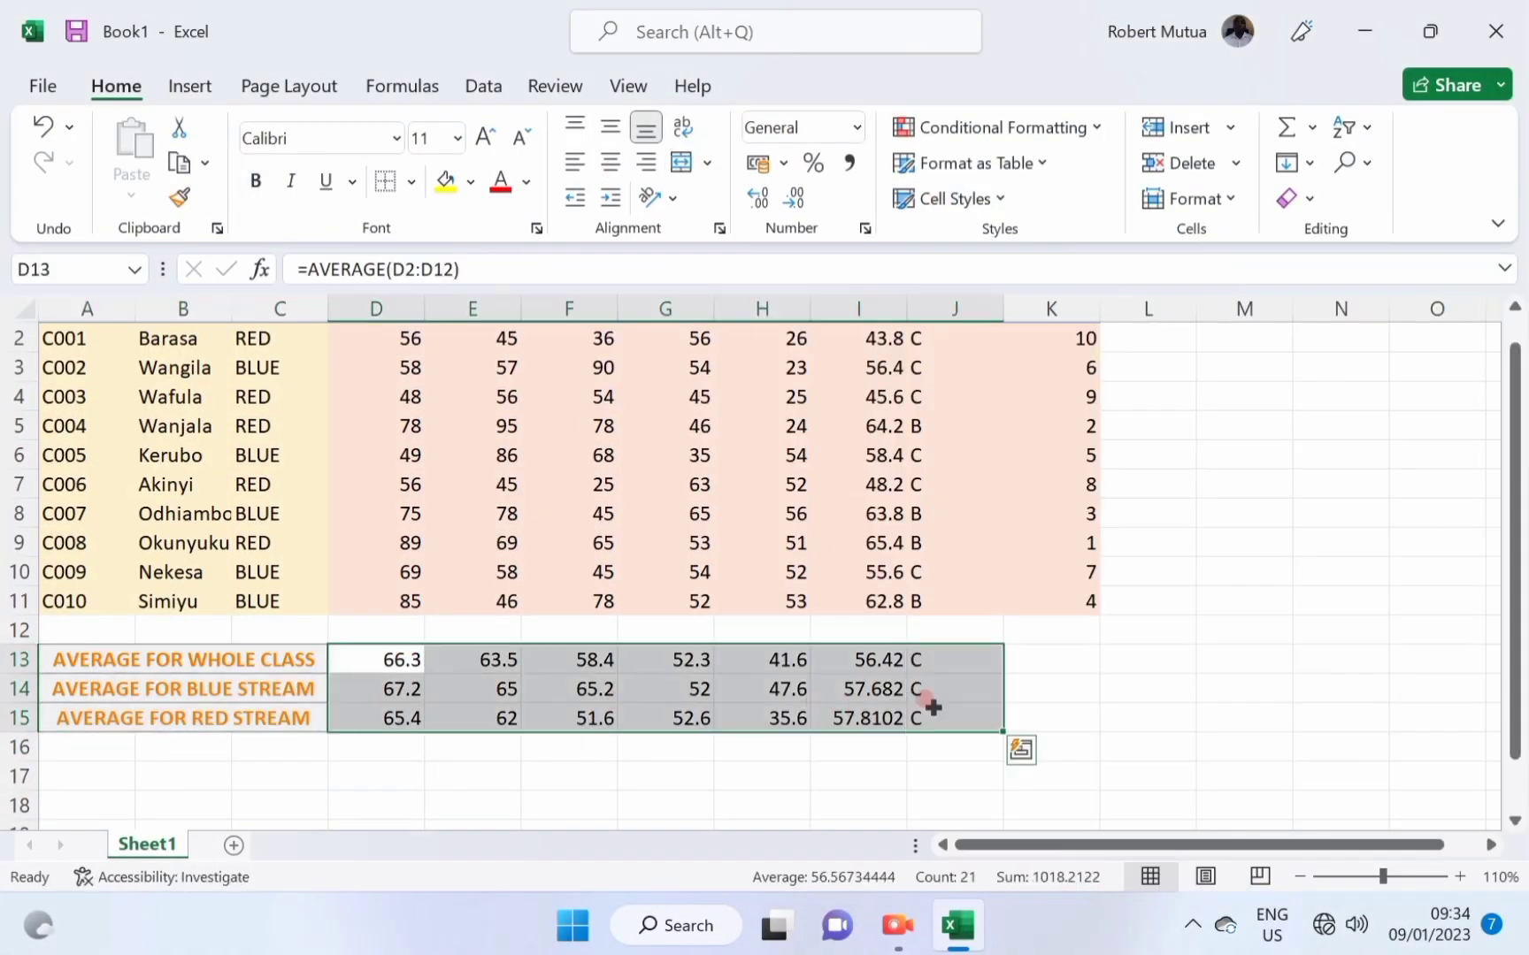
pyautogui.click(951, 199)
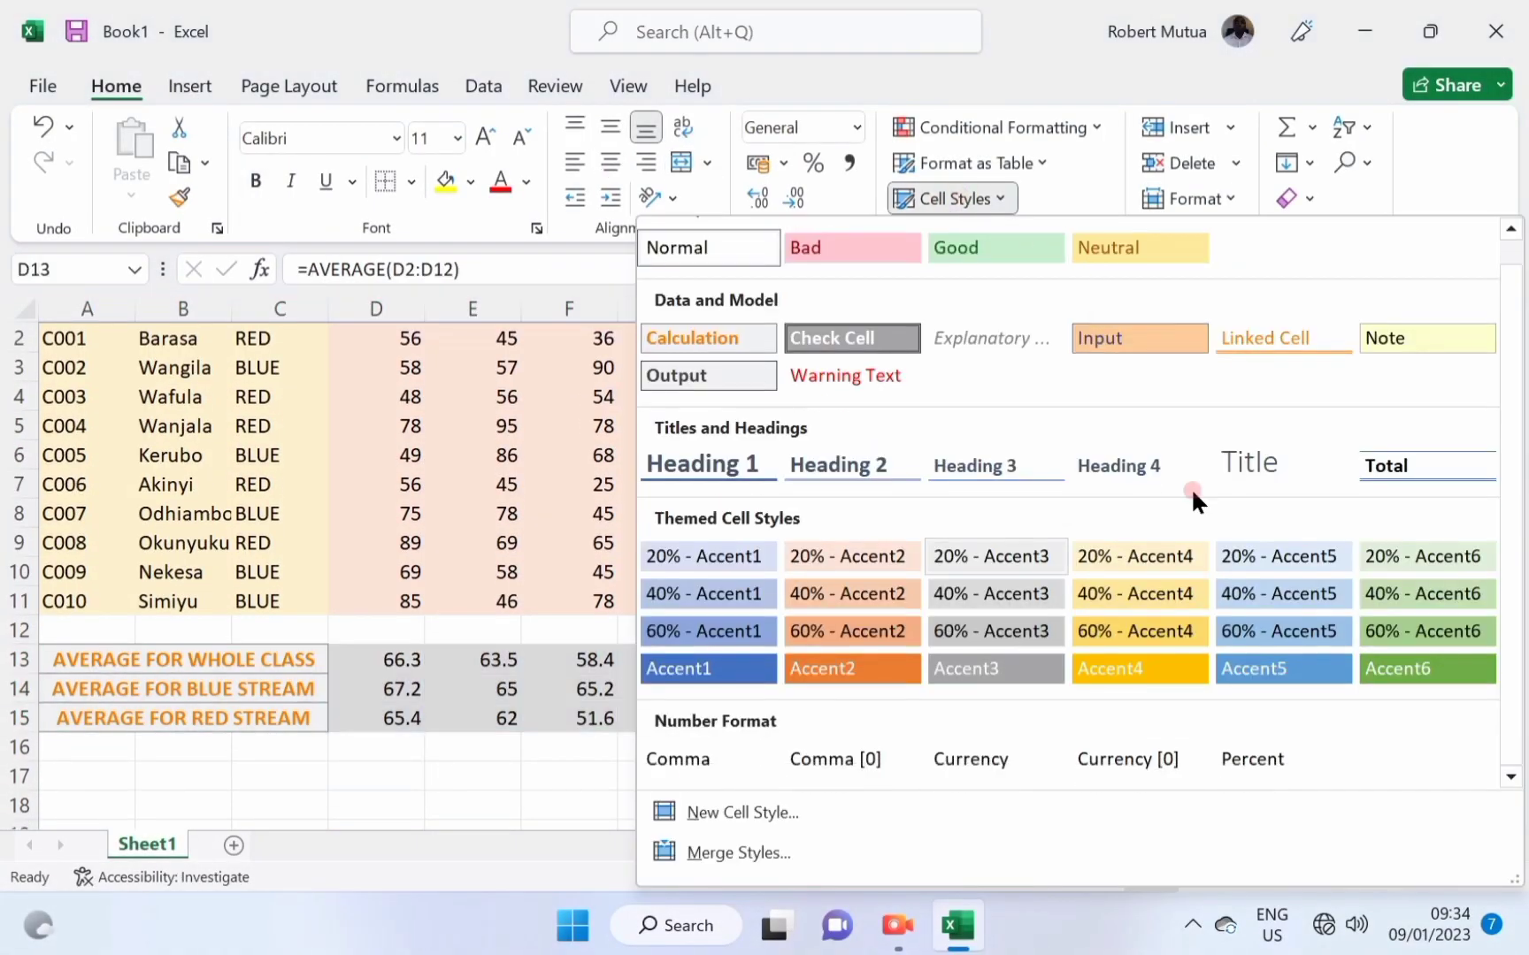
pyautogui.click(1247, 345)
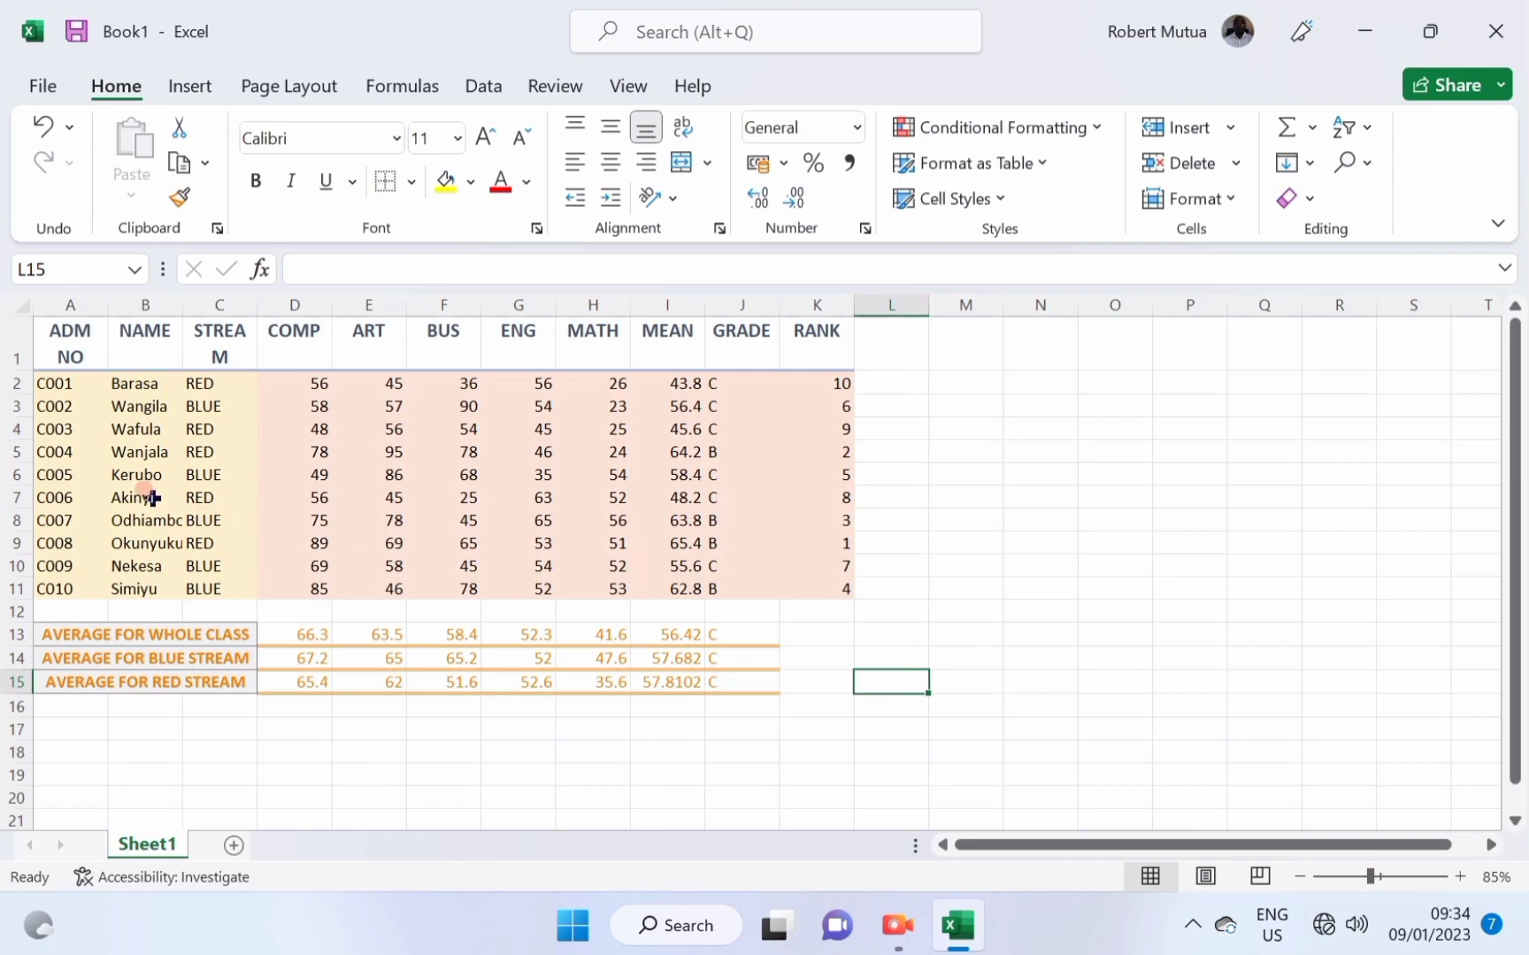
# Insert two blank rows above the table's header row.
pyautogui.click(79, 338)
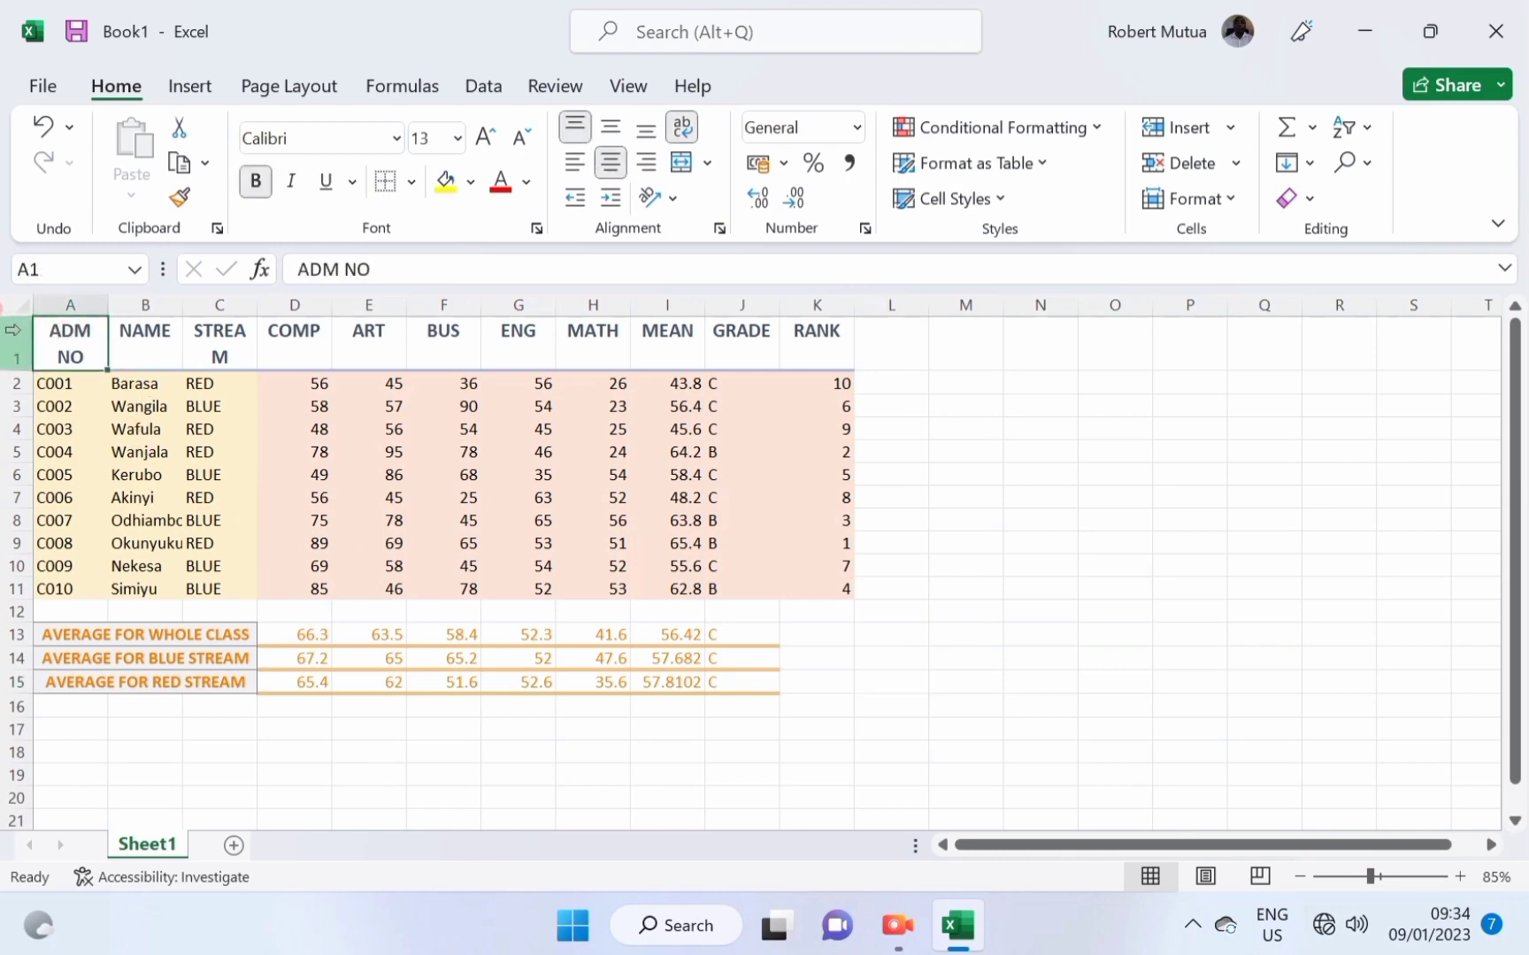
pyautogui.click(11, 330)
pyautogui.rightClick(13, 330)
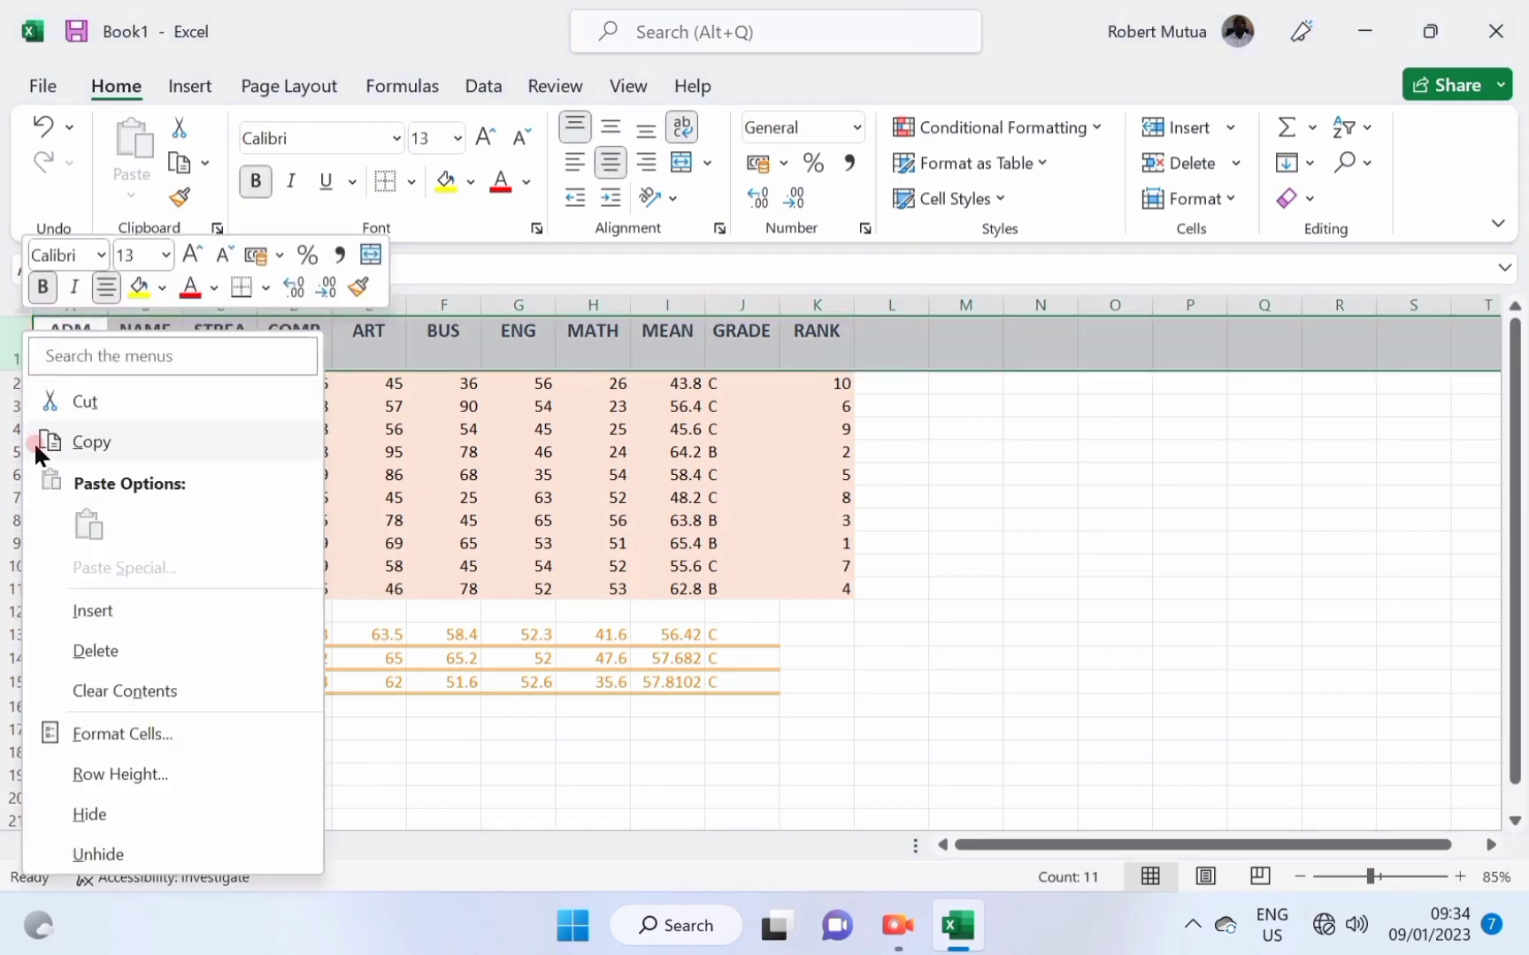
pyautogui.click(105, 613)
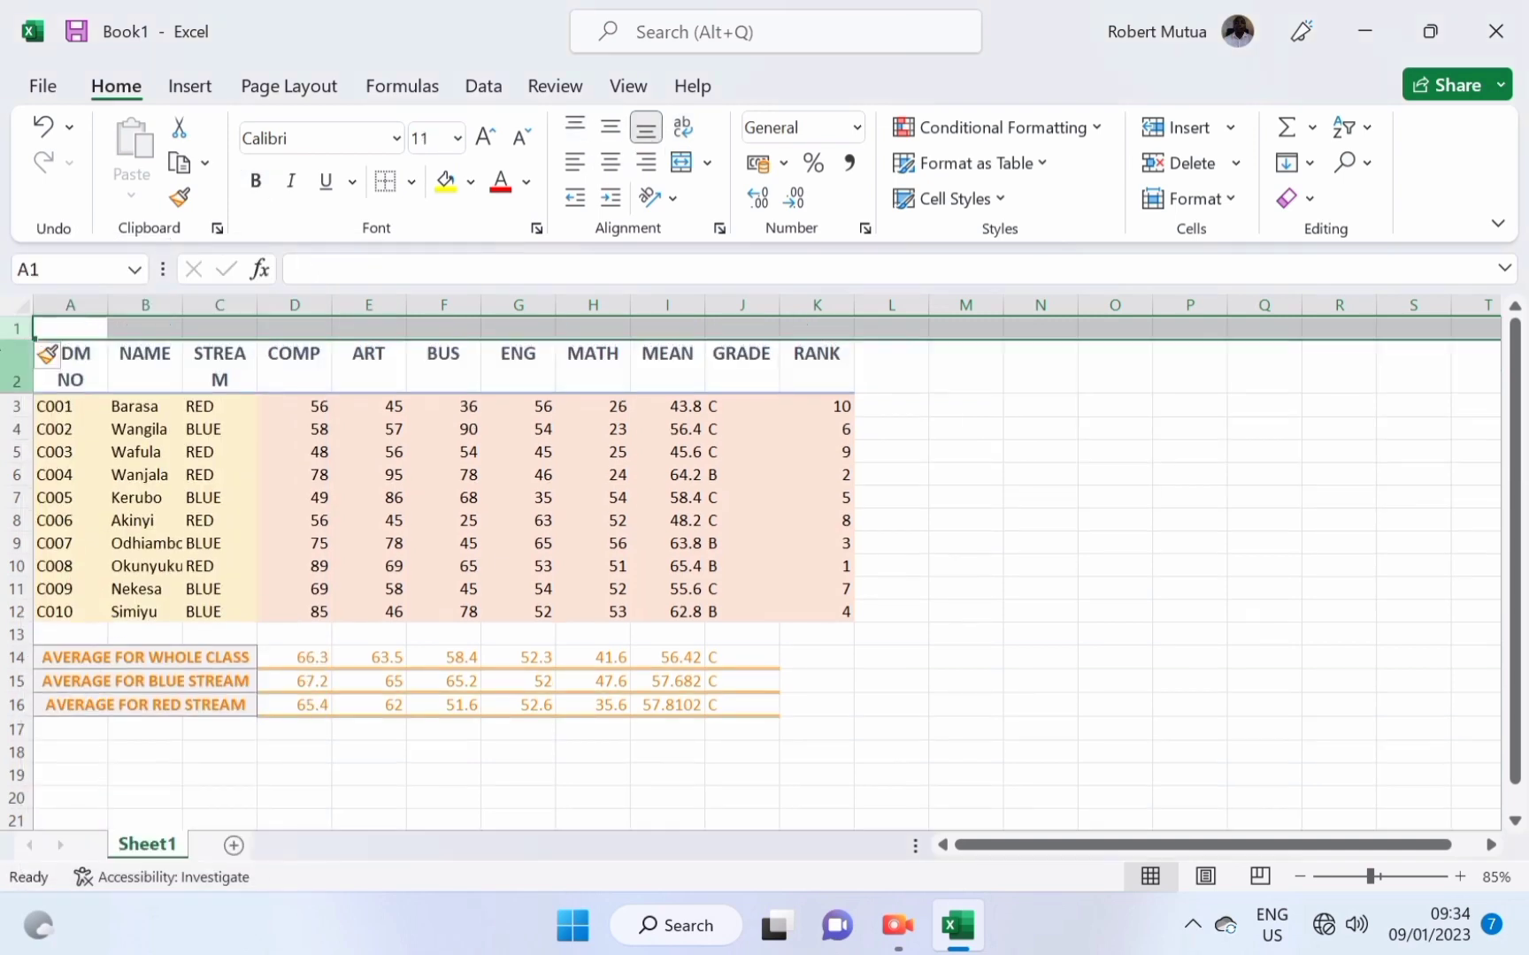
pyautogui.rightClick(15, 331)
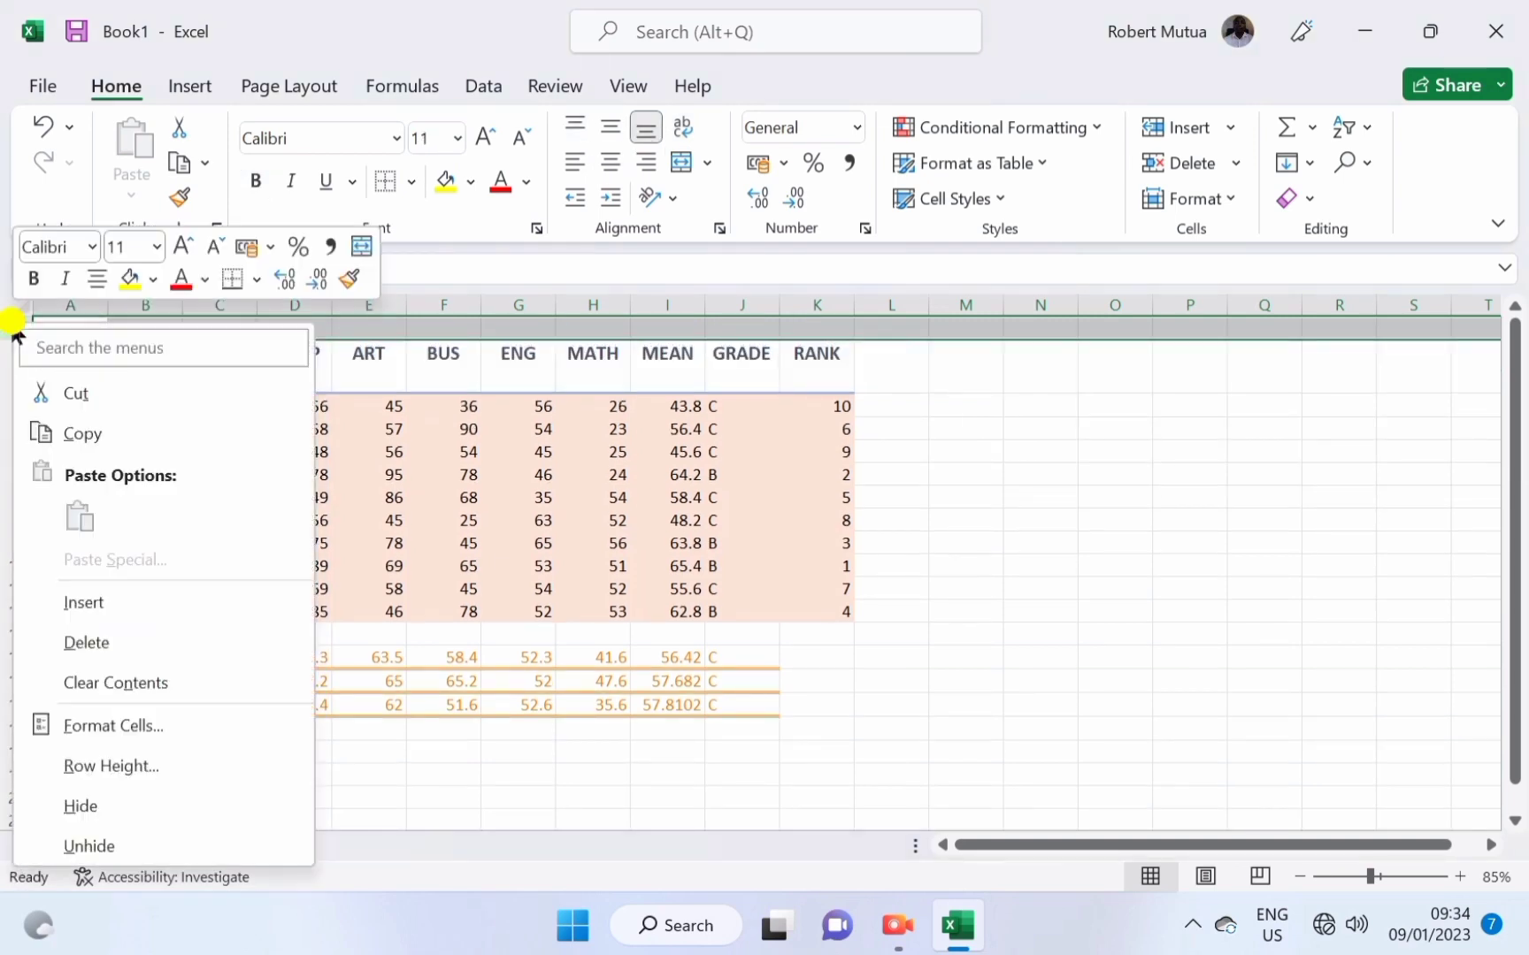
pyautogui.click(99, 598)
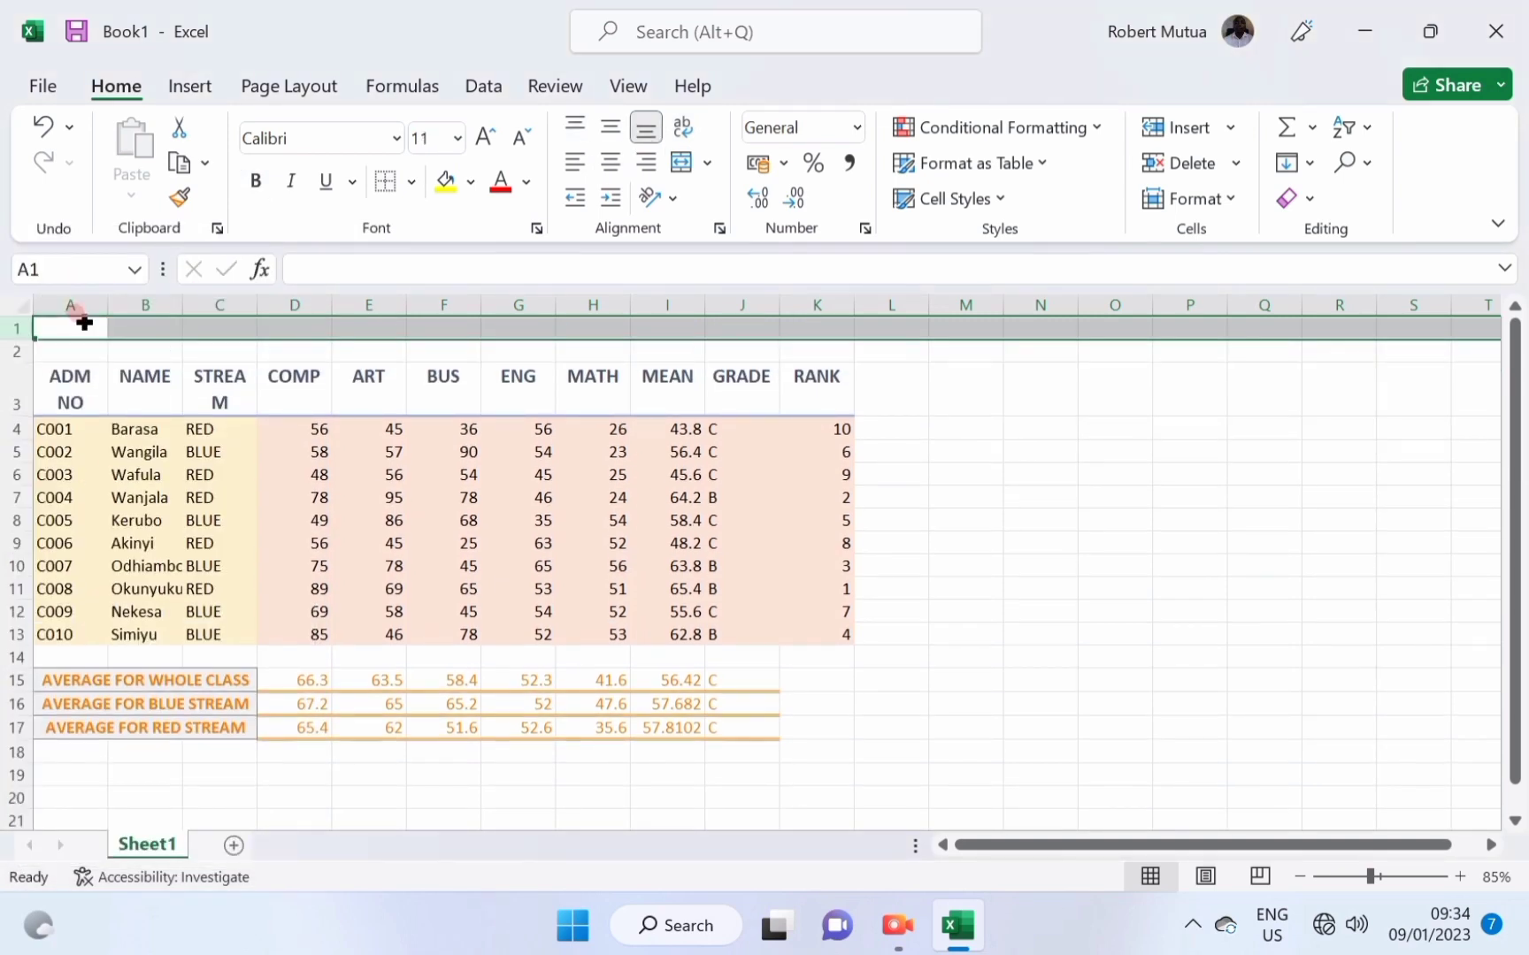
# Enter ABC SECONDARY SCHOOL in A1 and FORM 1 END TERM 1 EXAM RESULTS in A2.
pyautogui.click(84, 324)
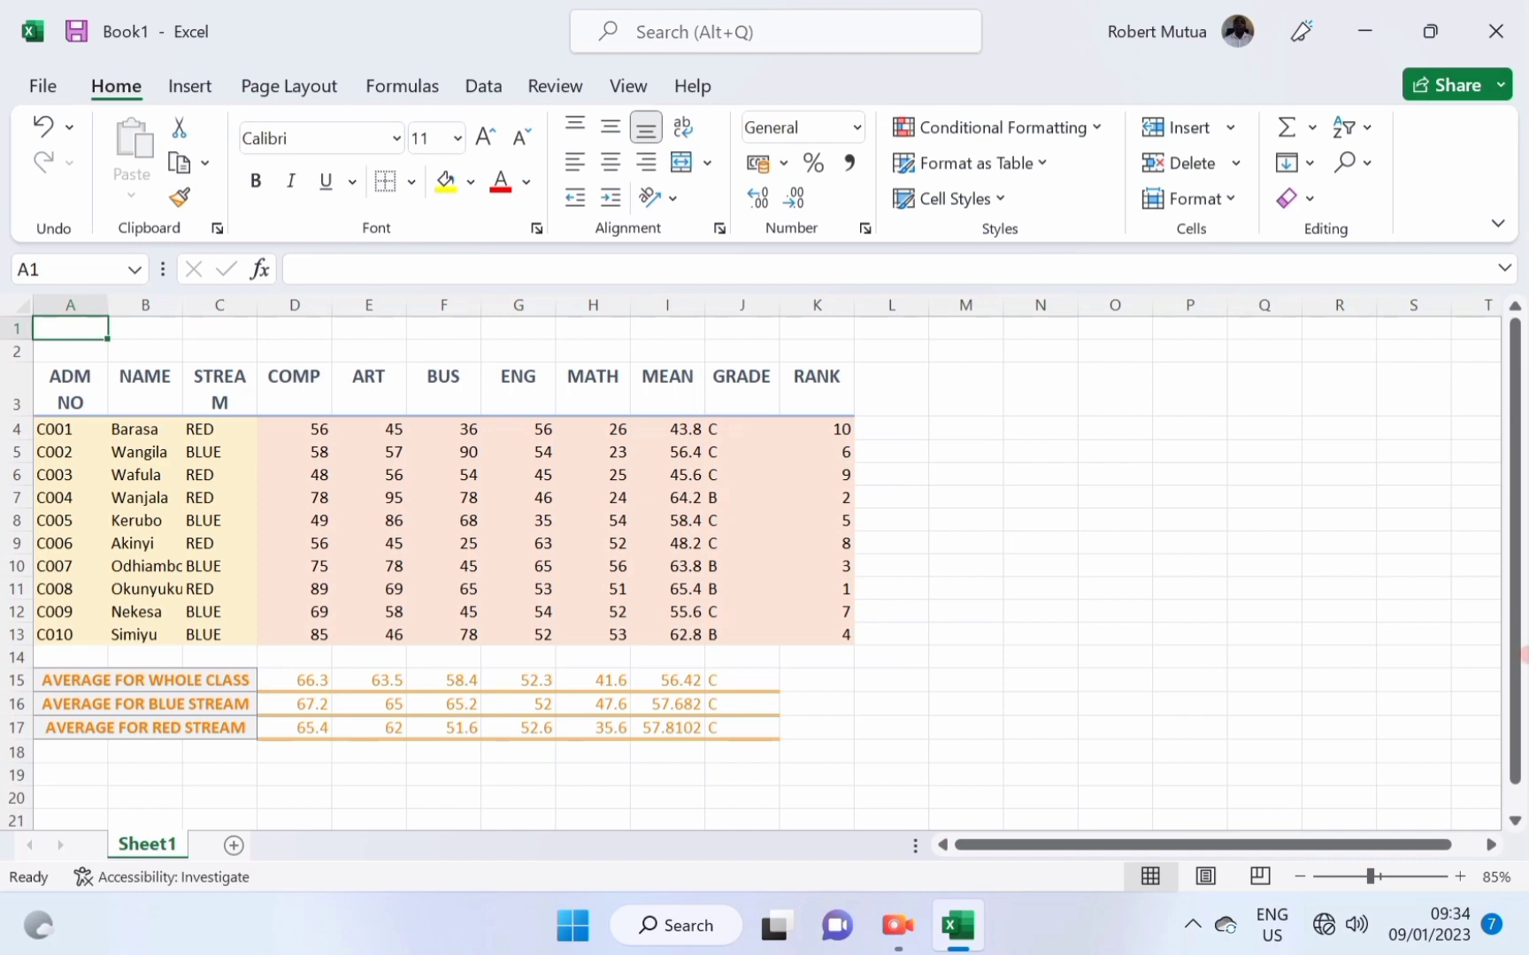
pyautogui.write('ABC')
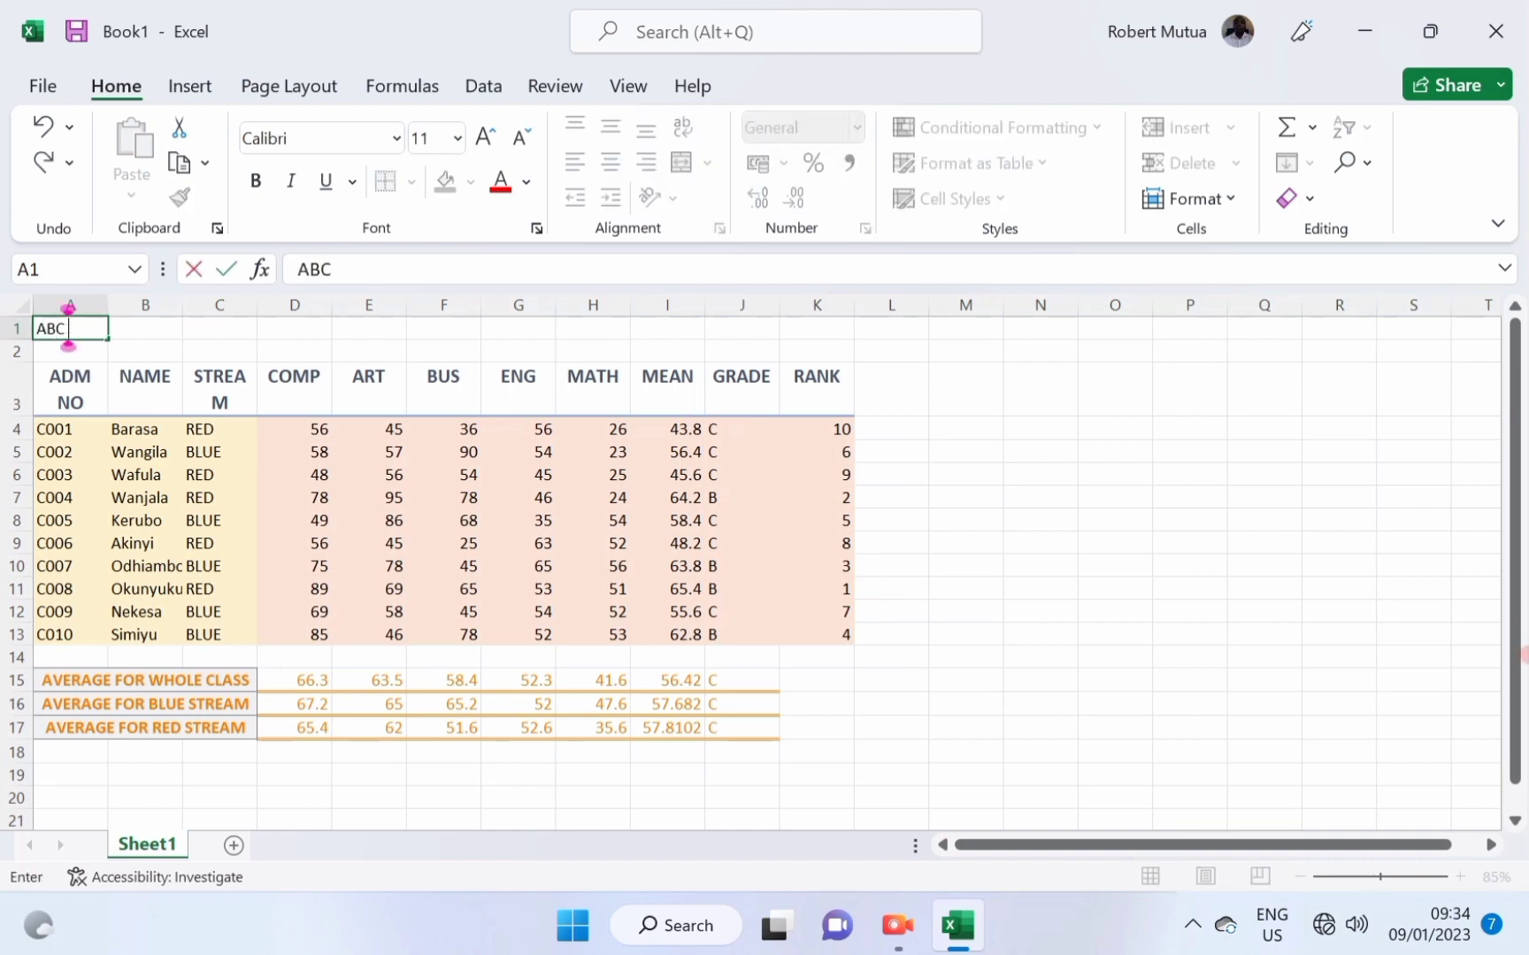
pyautogui.write(' SECONDARY SCHOOL')
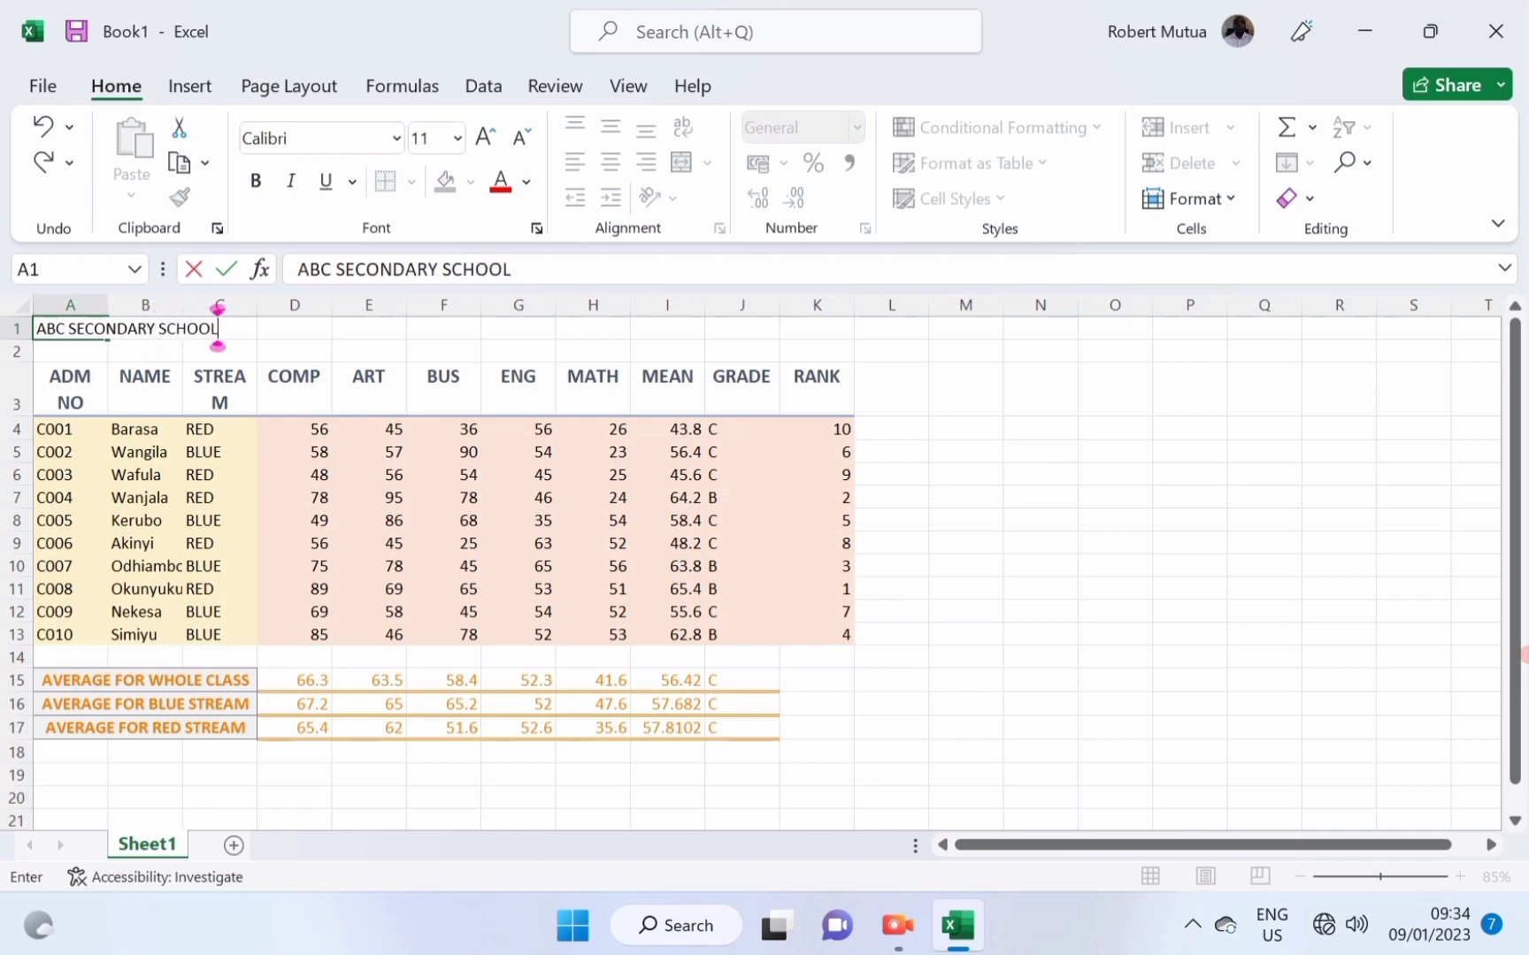
pyautogui.press('Return')
pyautogui.write('END TERM')
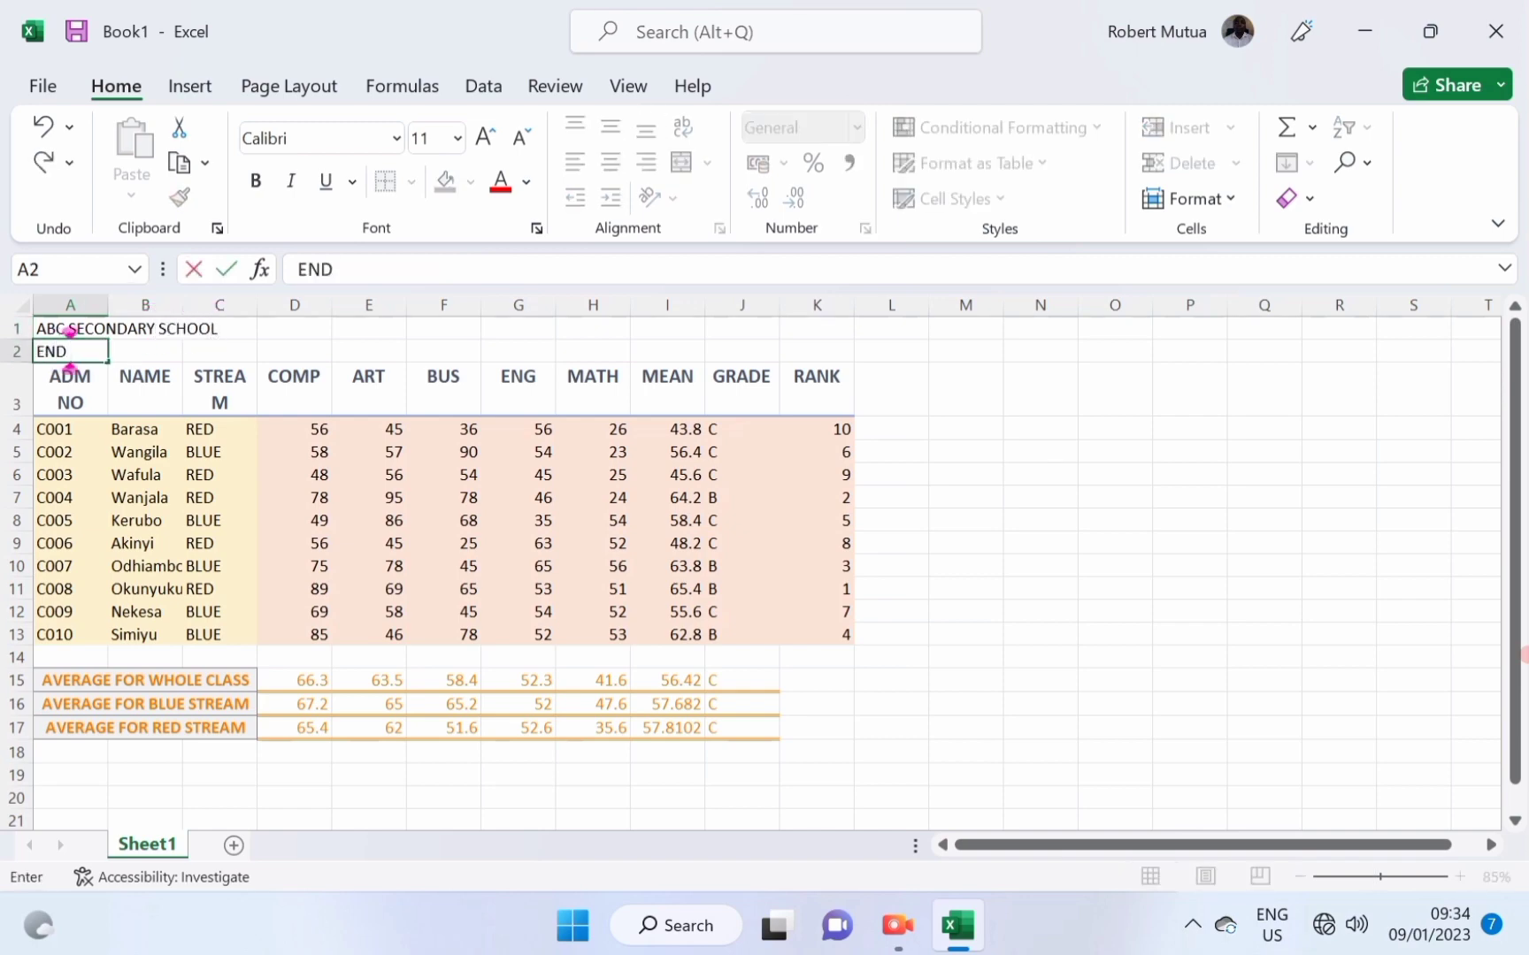
pyautogui.press('BackSpace')
pyautogui.press('BackSpace')
pyautogui.press('BackSpace')
pyautogui.press('BackSpace')
pyautogui.press('BackSpace')
pyautogui.press('BackSpace')
pyautogui.press('BackSpace')
pyautogui.write('FORM 1')
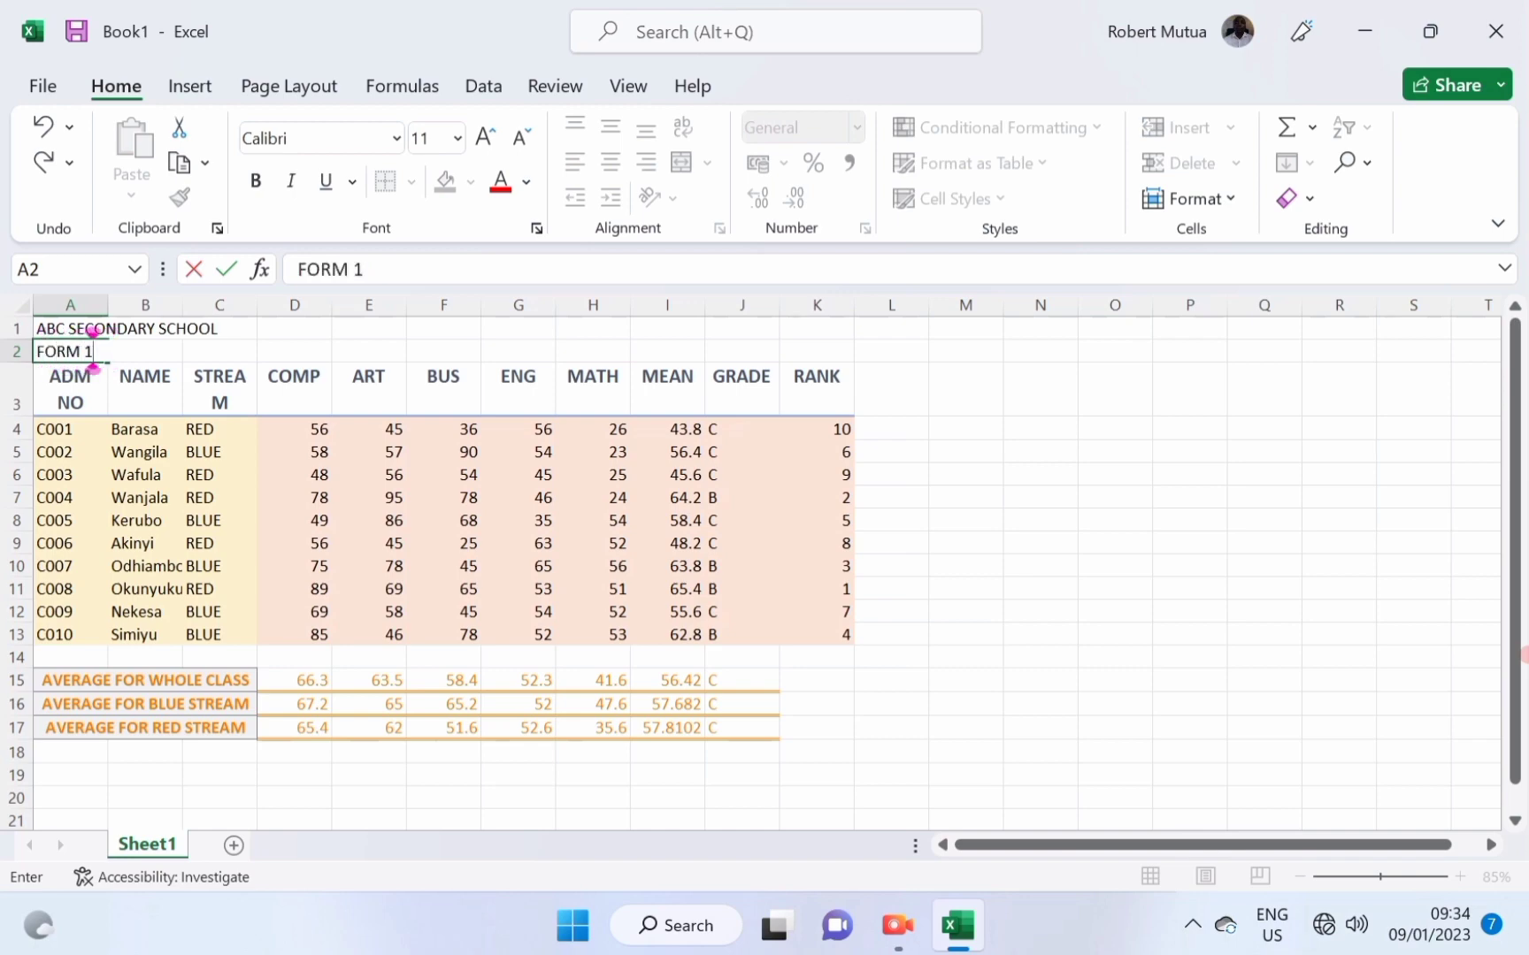
pyautogui.write(' END TERM')
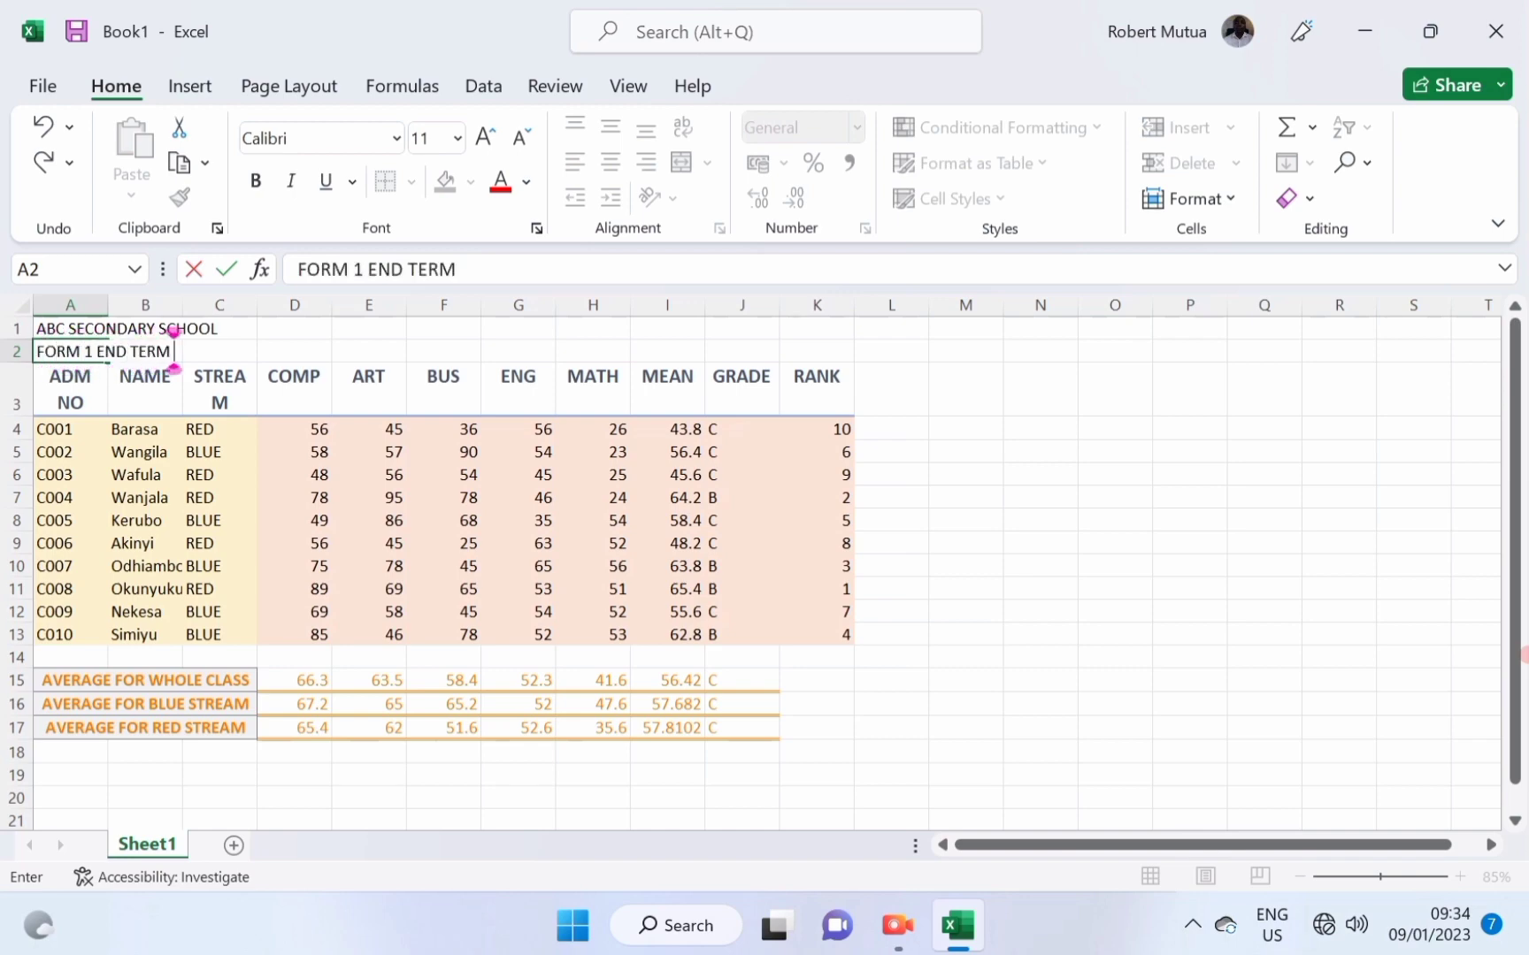
pyautogui.write(' 1 EX')
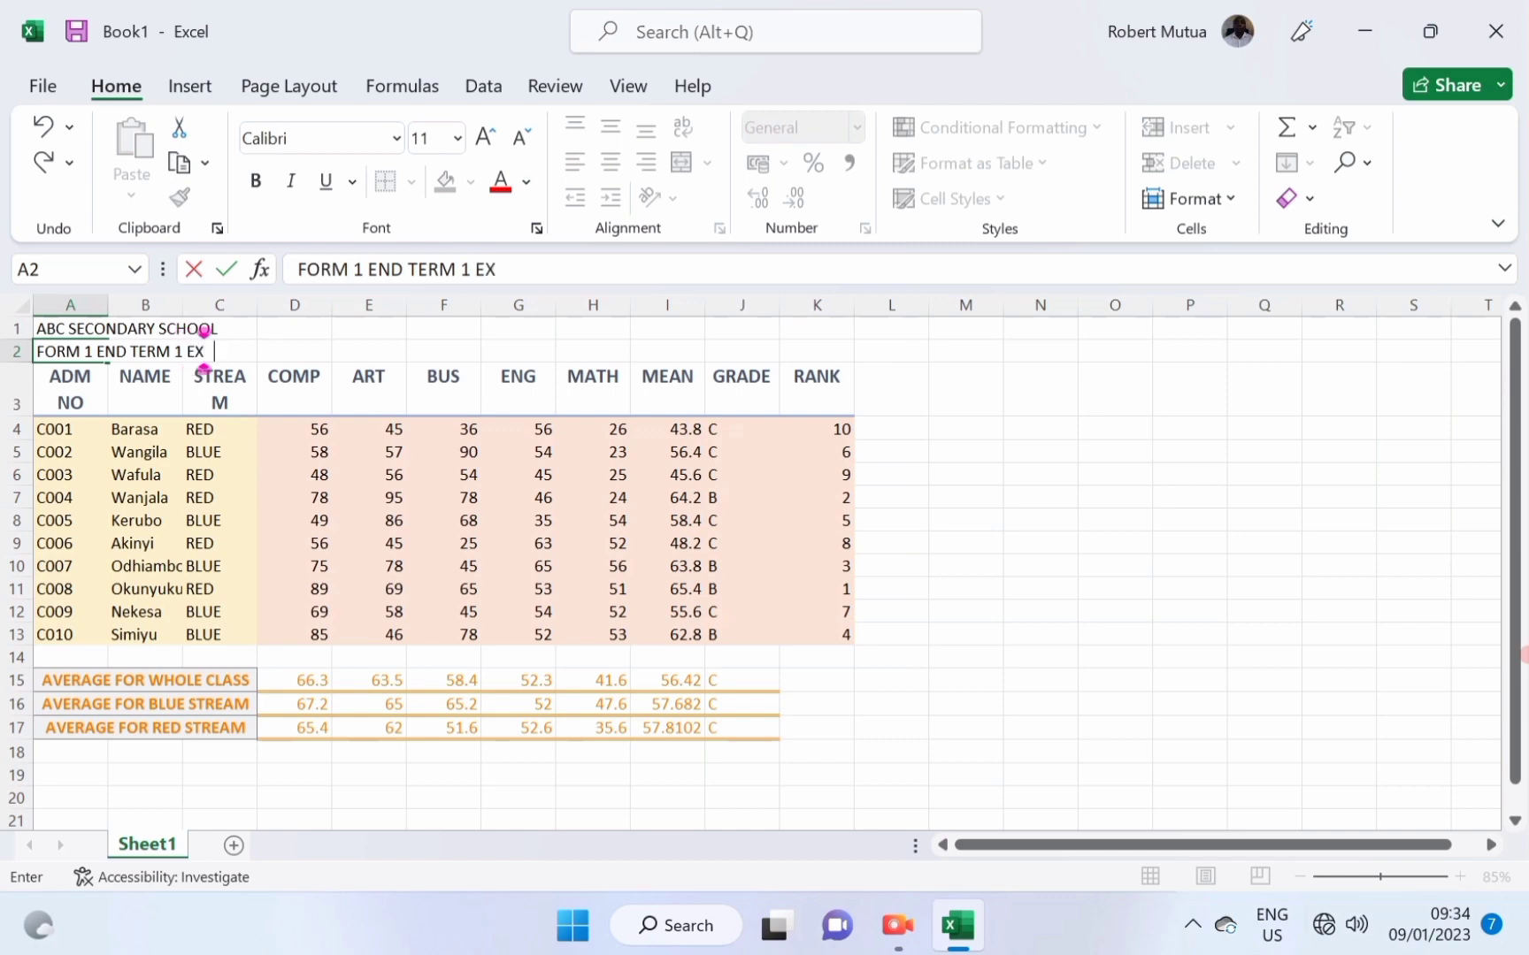
pyautogui.write('AM RESULTS')
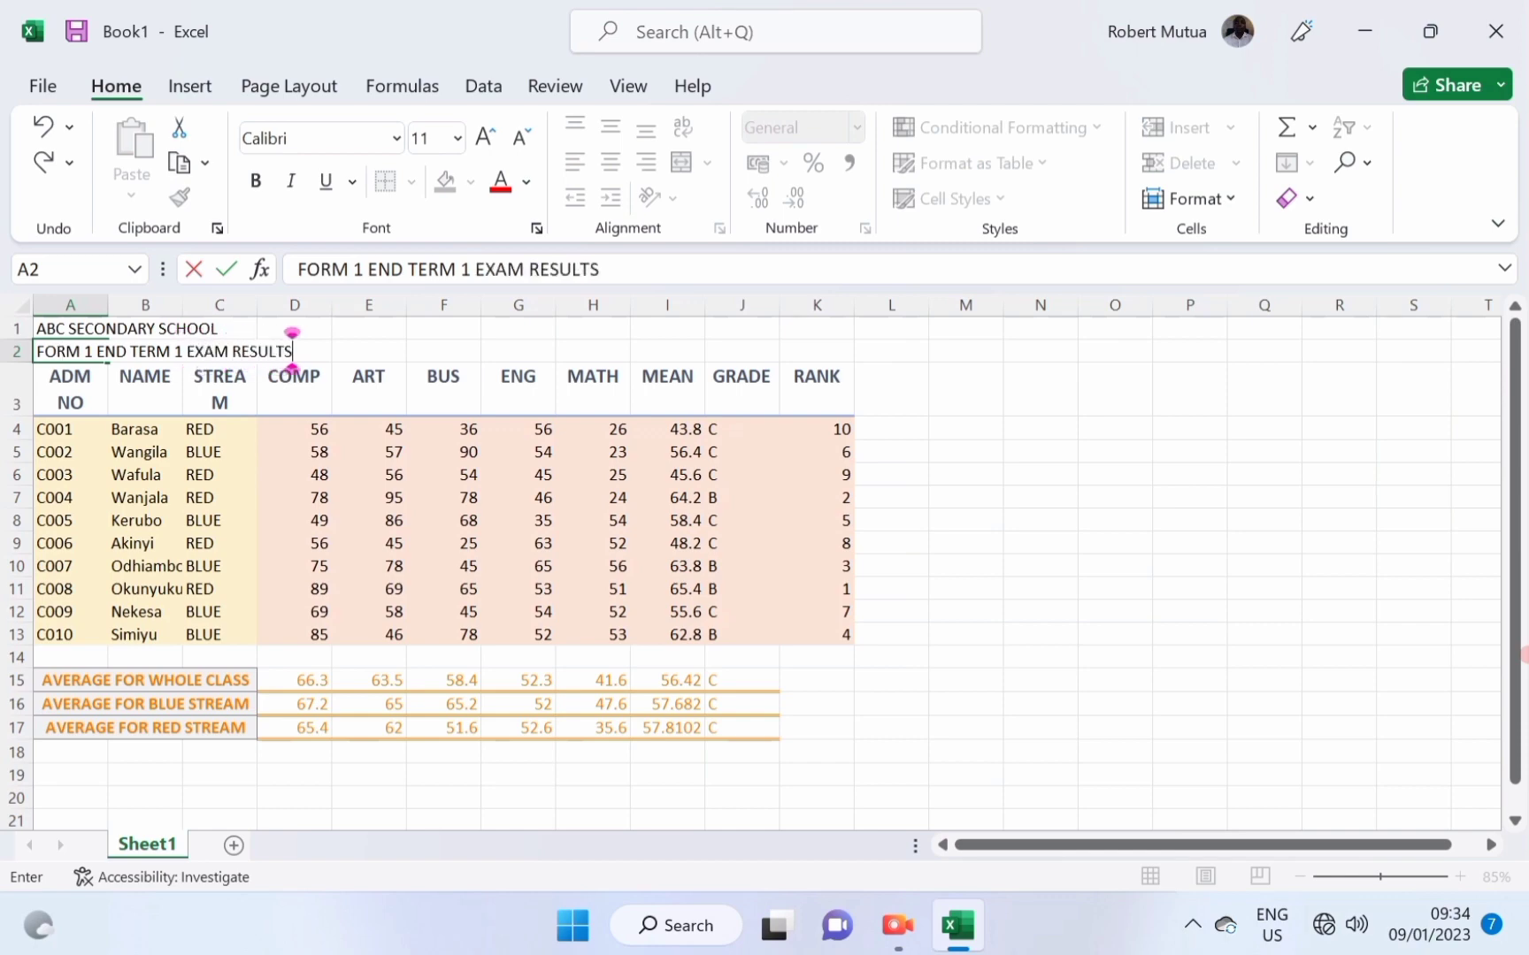
# Merge and centre the school name across A1:K1, styled as bold Title.
pyautogui.moveTo(317, 612); pyautogui.dragTo(317, 591)
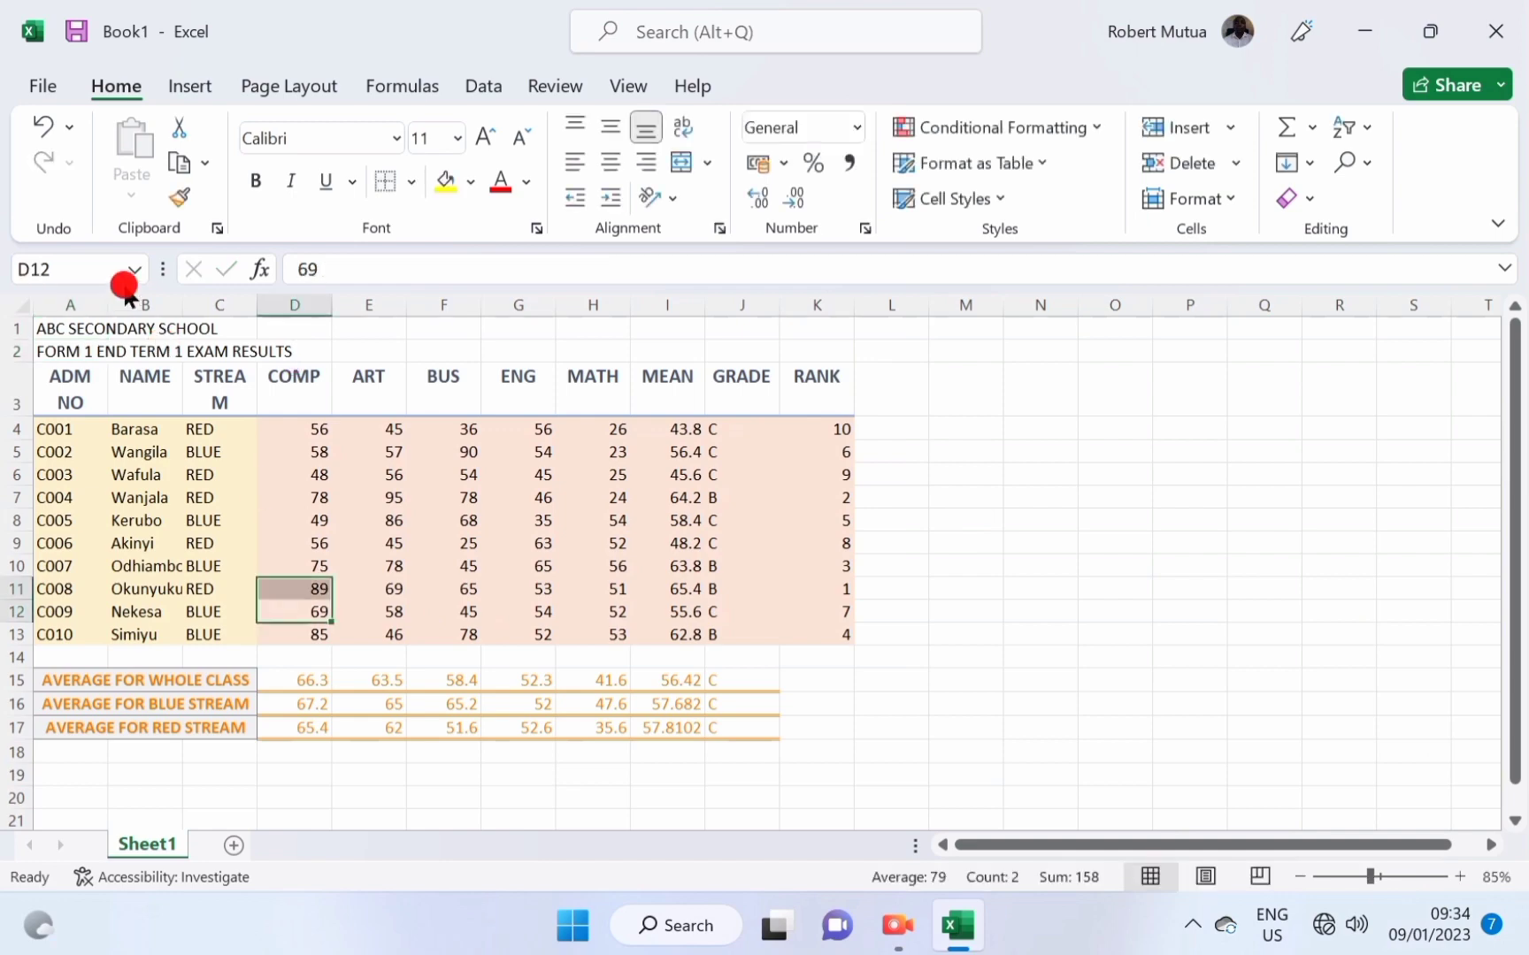
pyautogui.click(82, 331)
pyautogui.moveTo(82, 332); pyautogui.dragTo(821, 331)
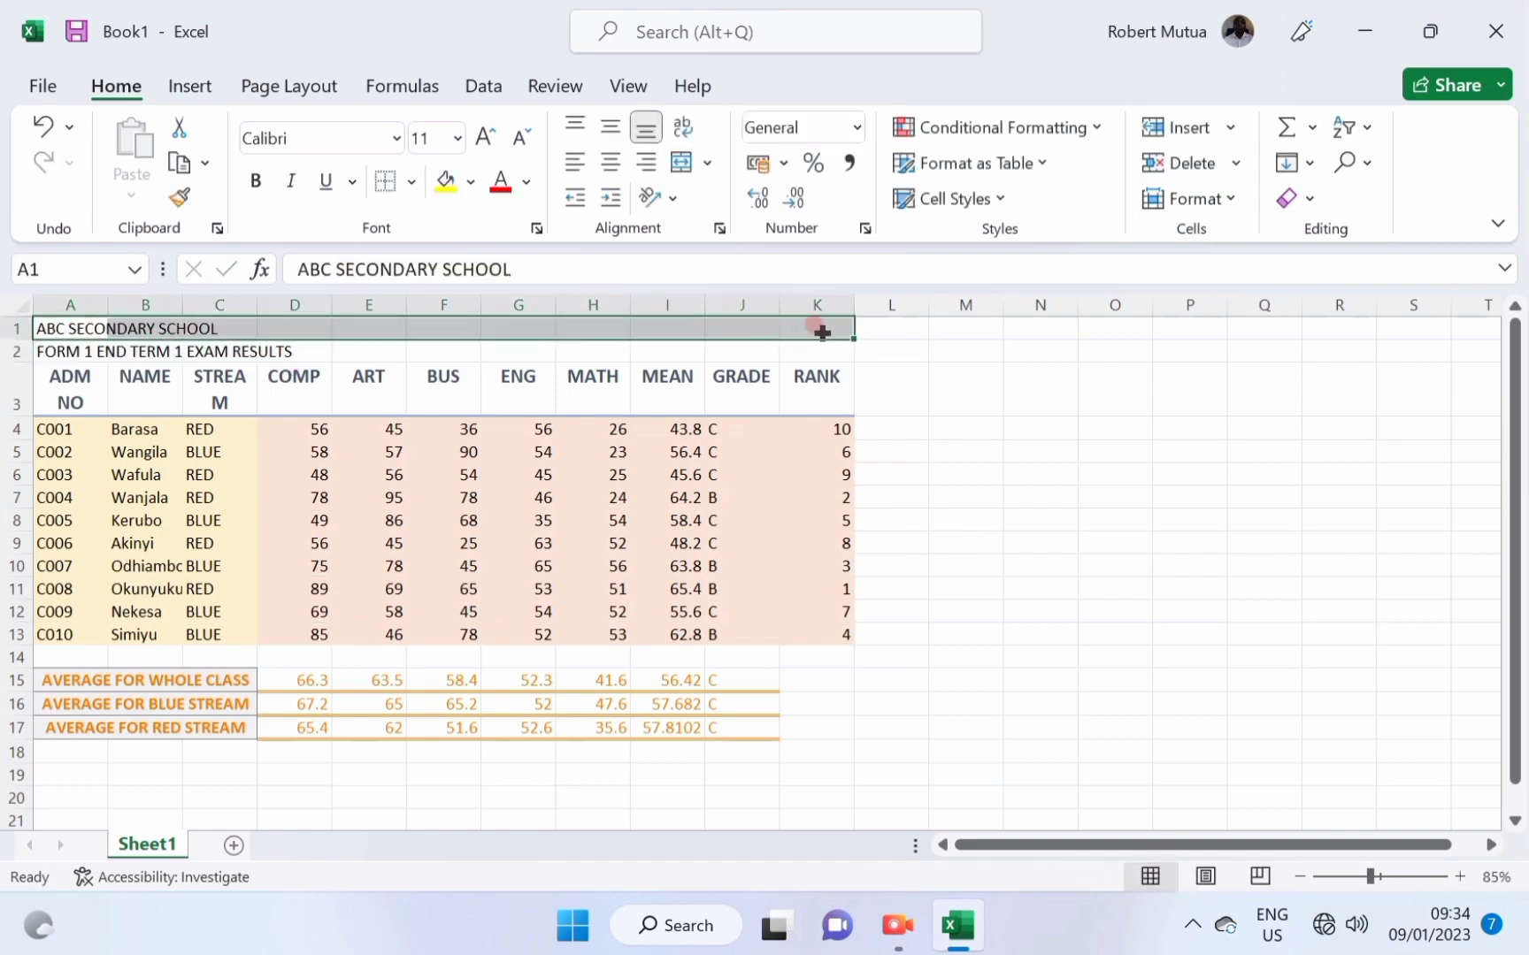
pyautogui.click(680, 163)
pyautogui.click(1000, 200)
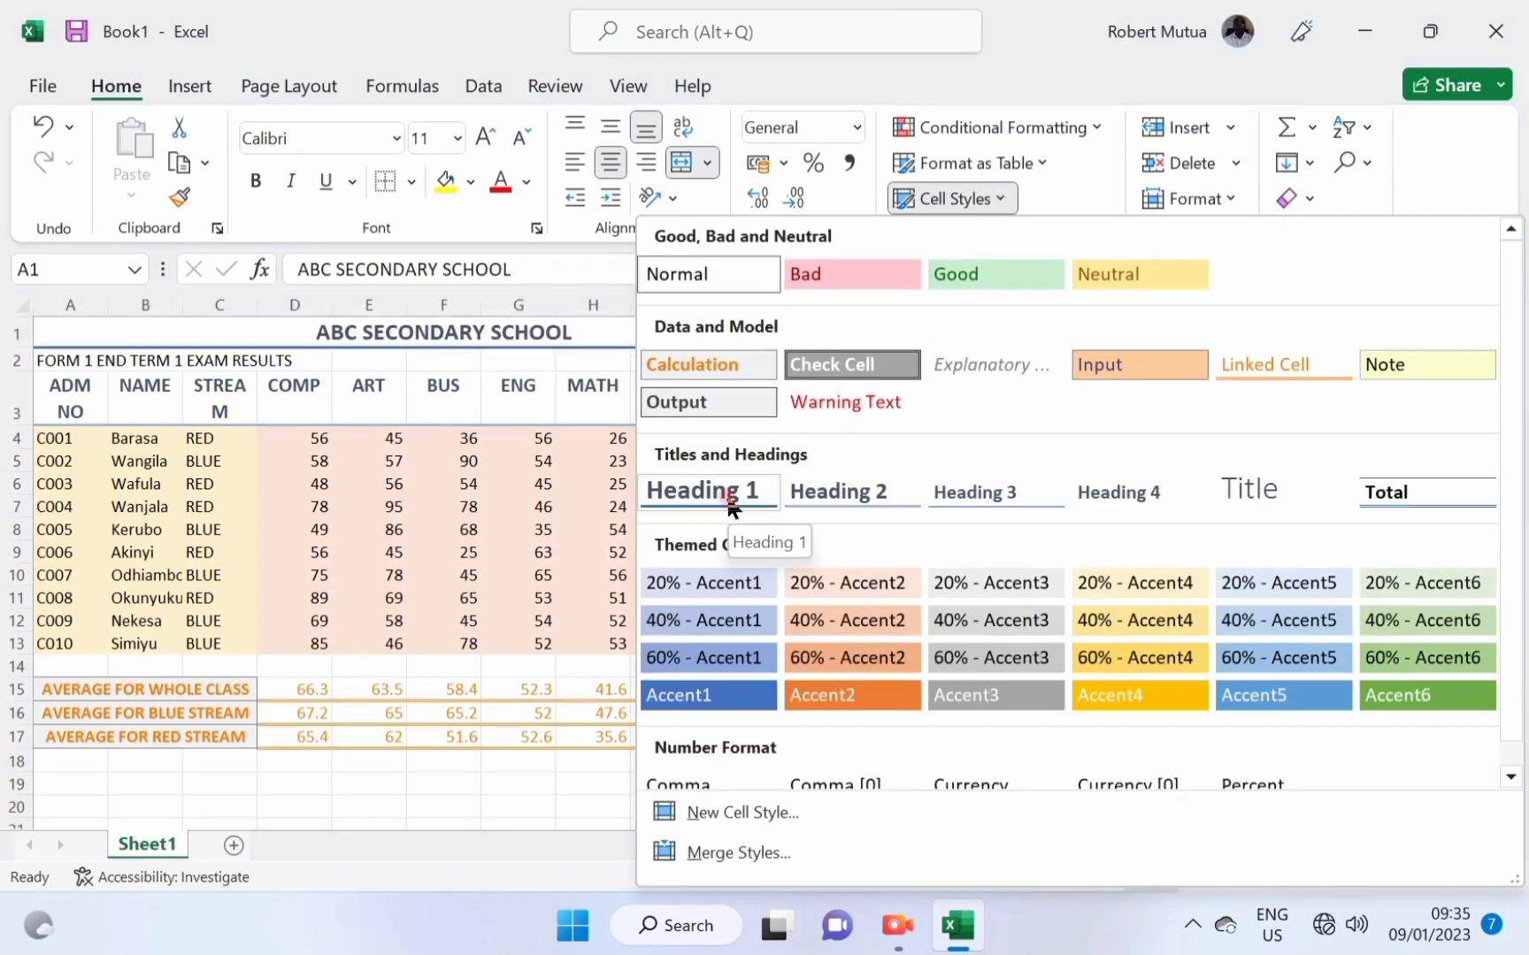
pyautogui.click(1252, 486)
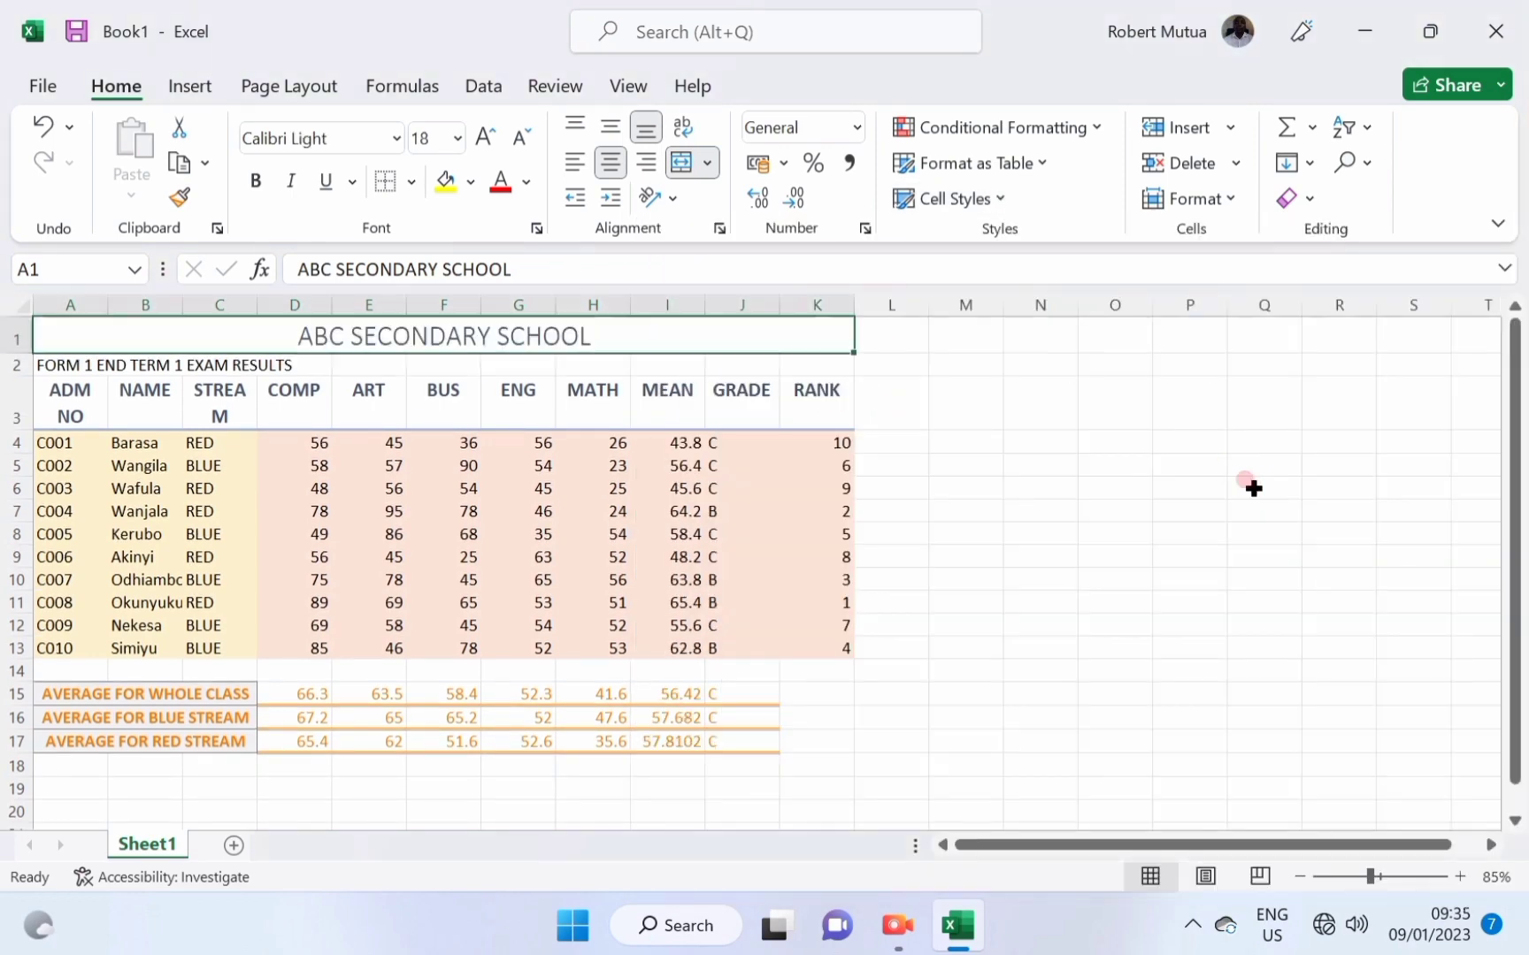
pyautogui.click(256, 181)
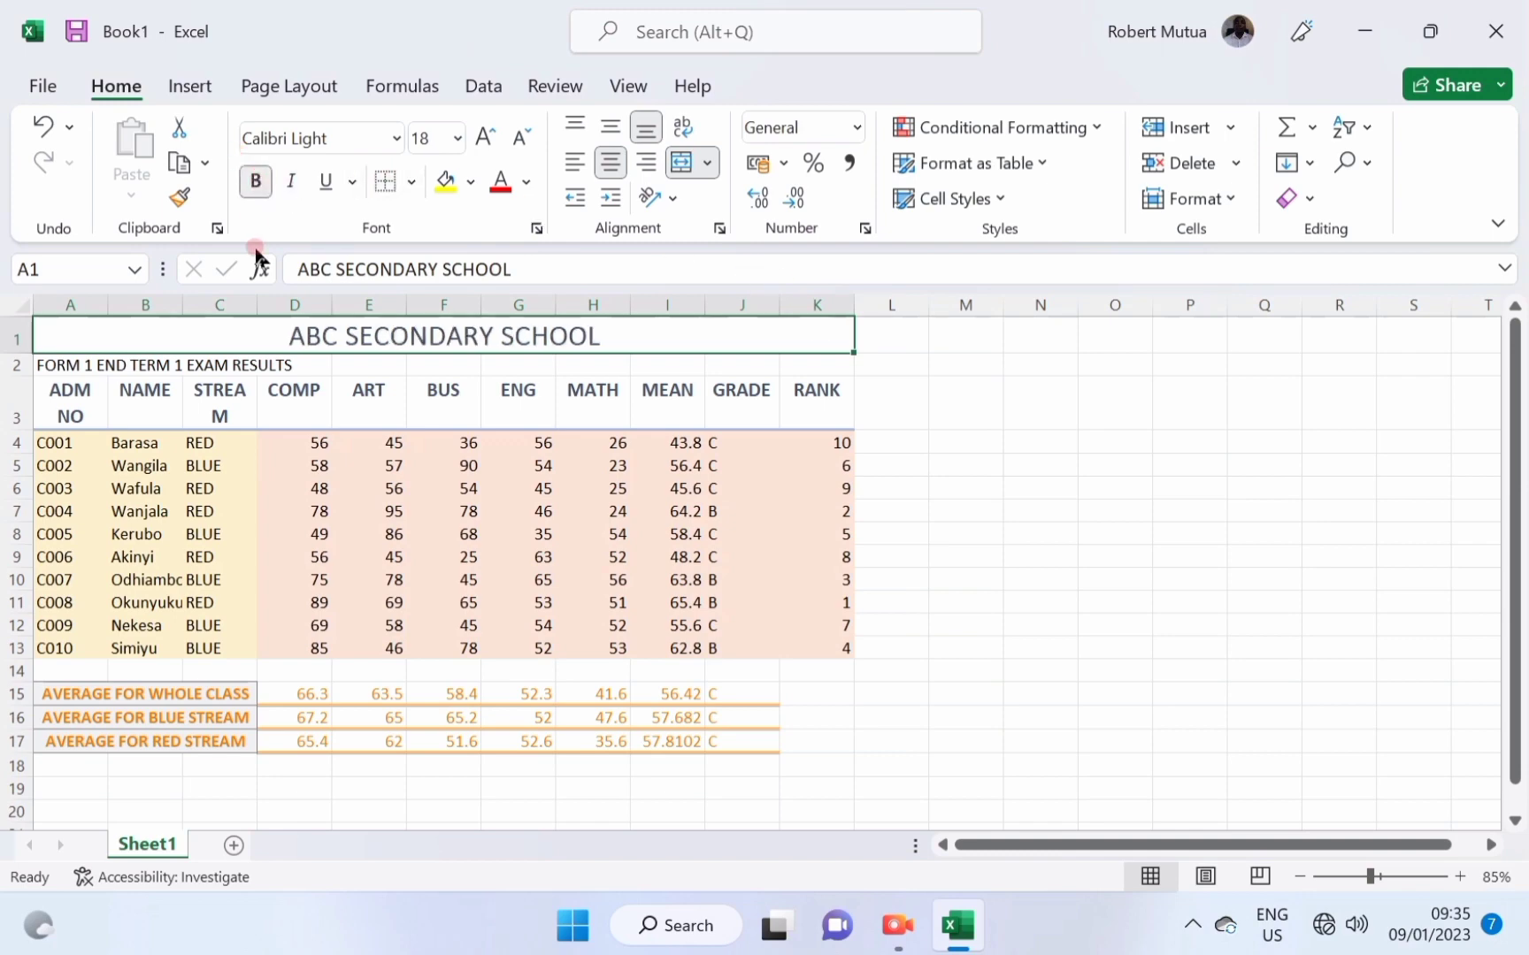
# Merge and centre the exam subtitle across columns A to K and apply Heading 1.
pyautogui.moveTo(63, 372); pyautogui.dragTo(831, 366)
pyautogui.click(693, 165)
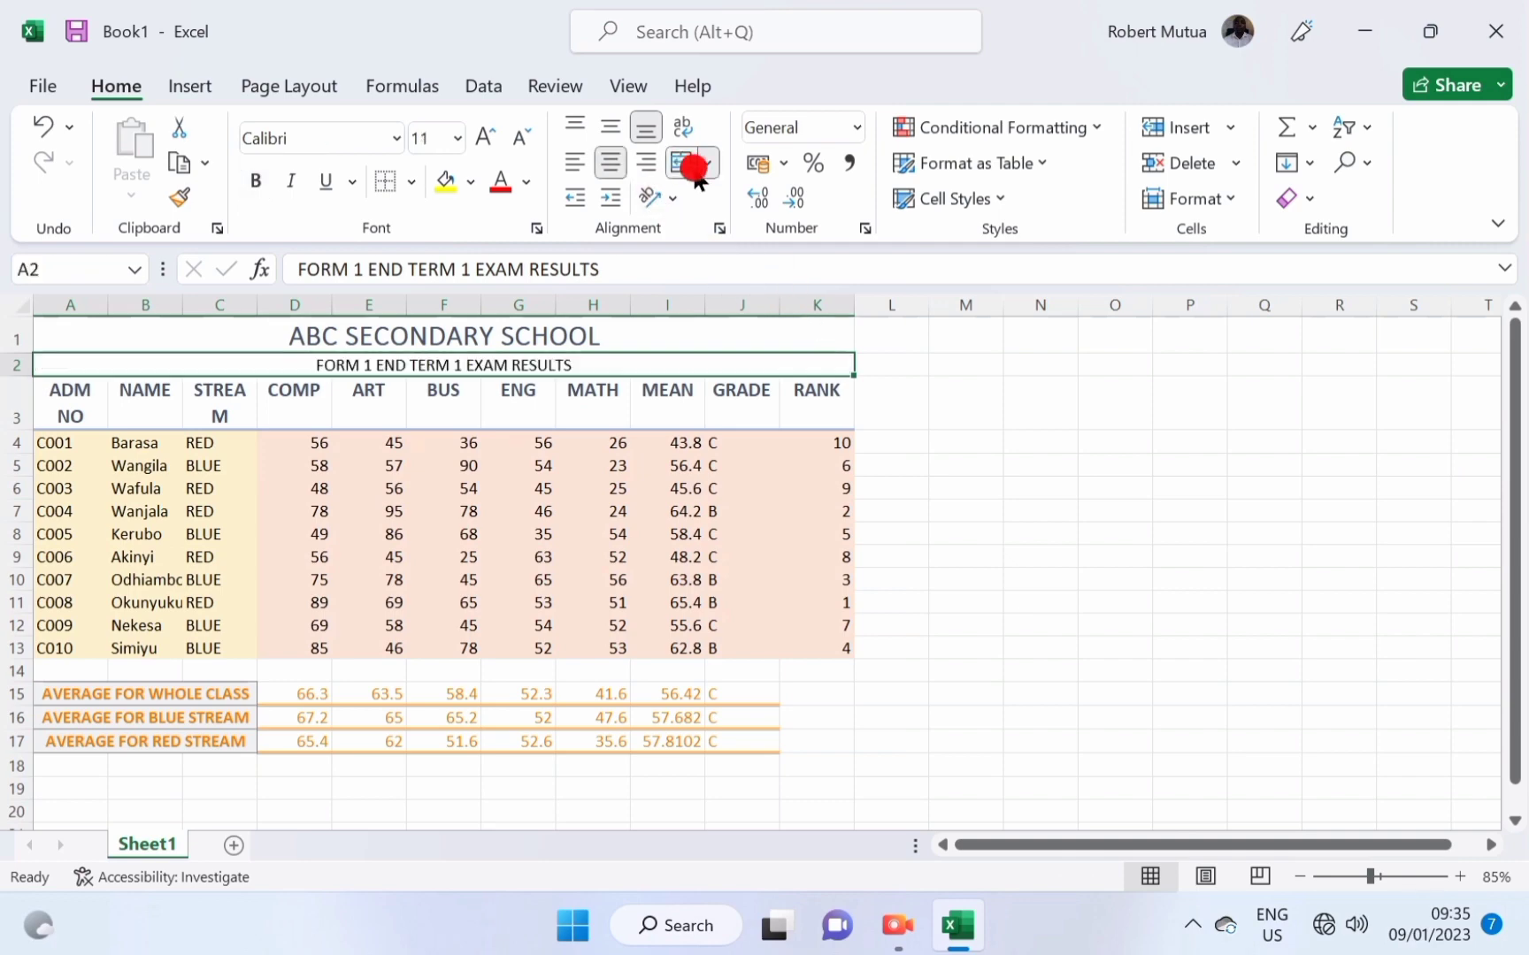
pyautogui.click(956, 196)
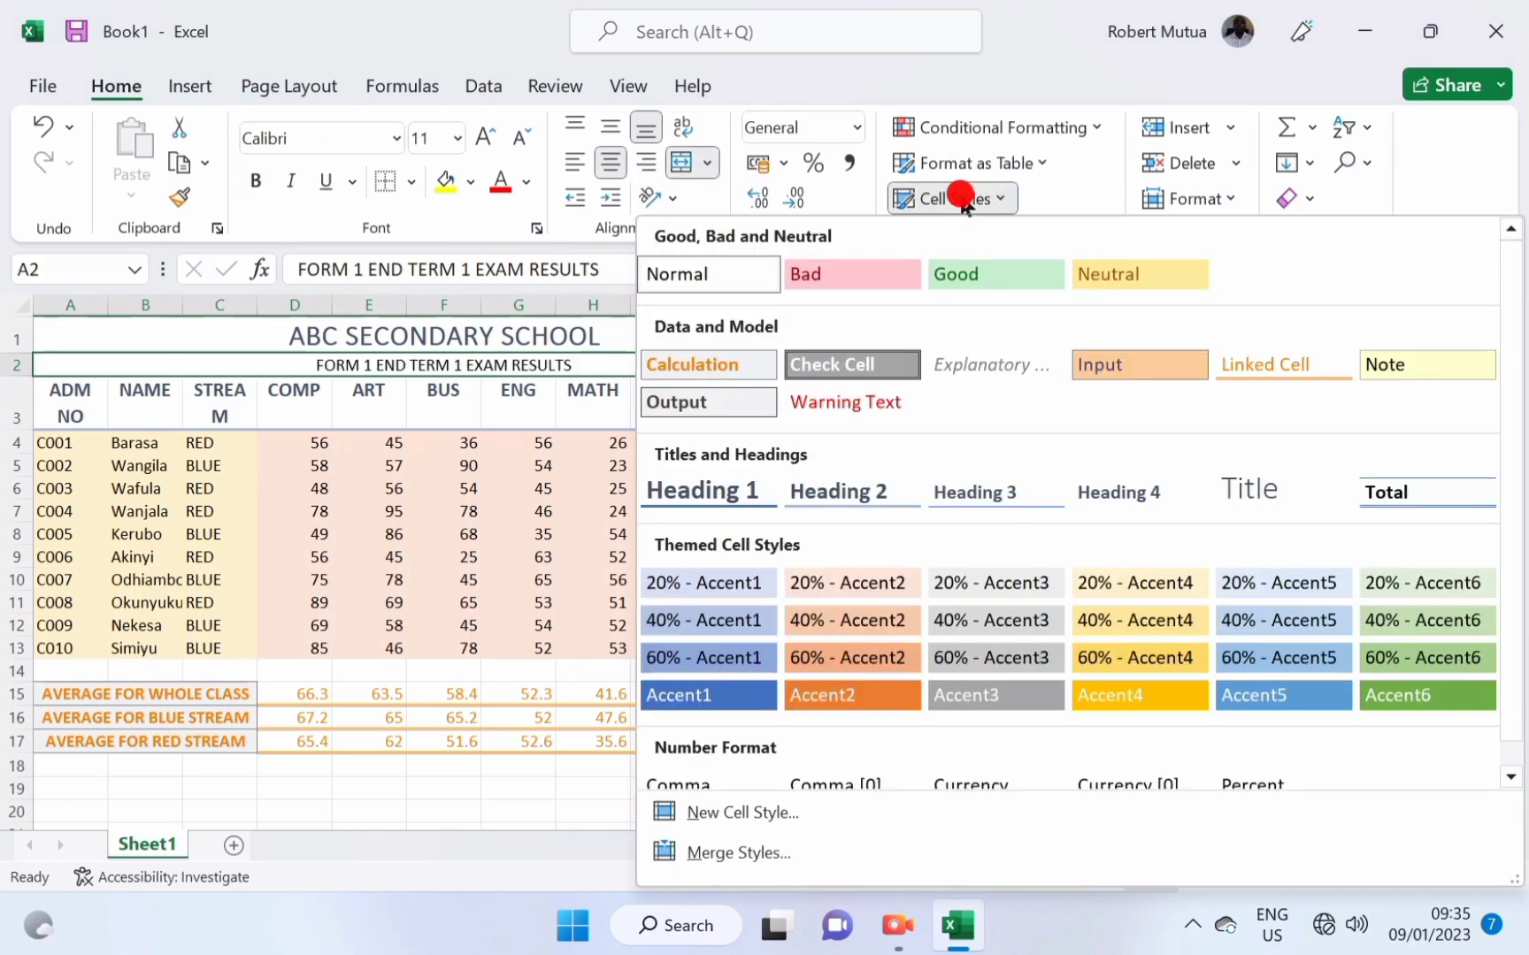
pyautogui.click(747, 493)
pyautogui.click(672, 543)
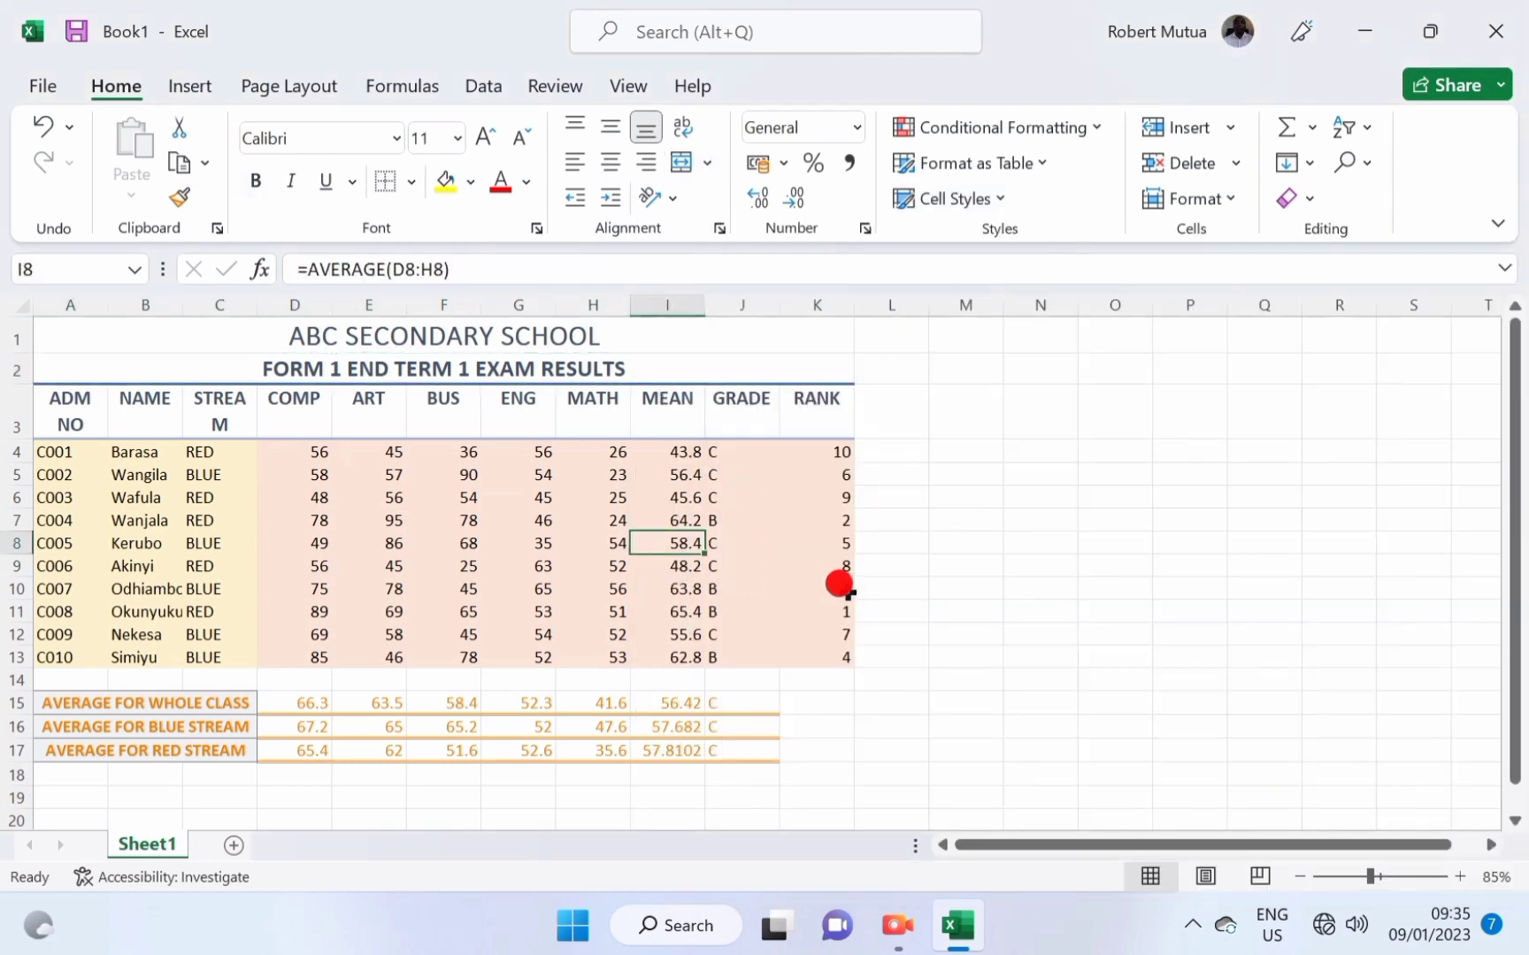
# Keep Heading 1 on the subtitle and give A1:K17 a thick outline border.
pyautogui.hotkey('ctrl', 'z')
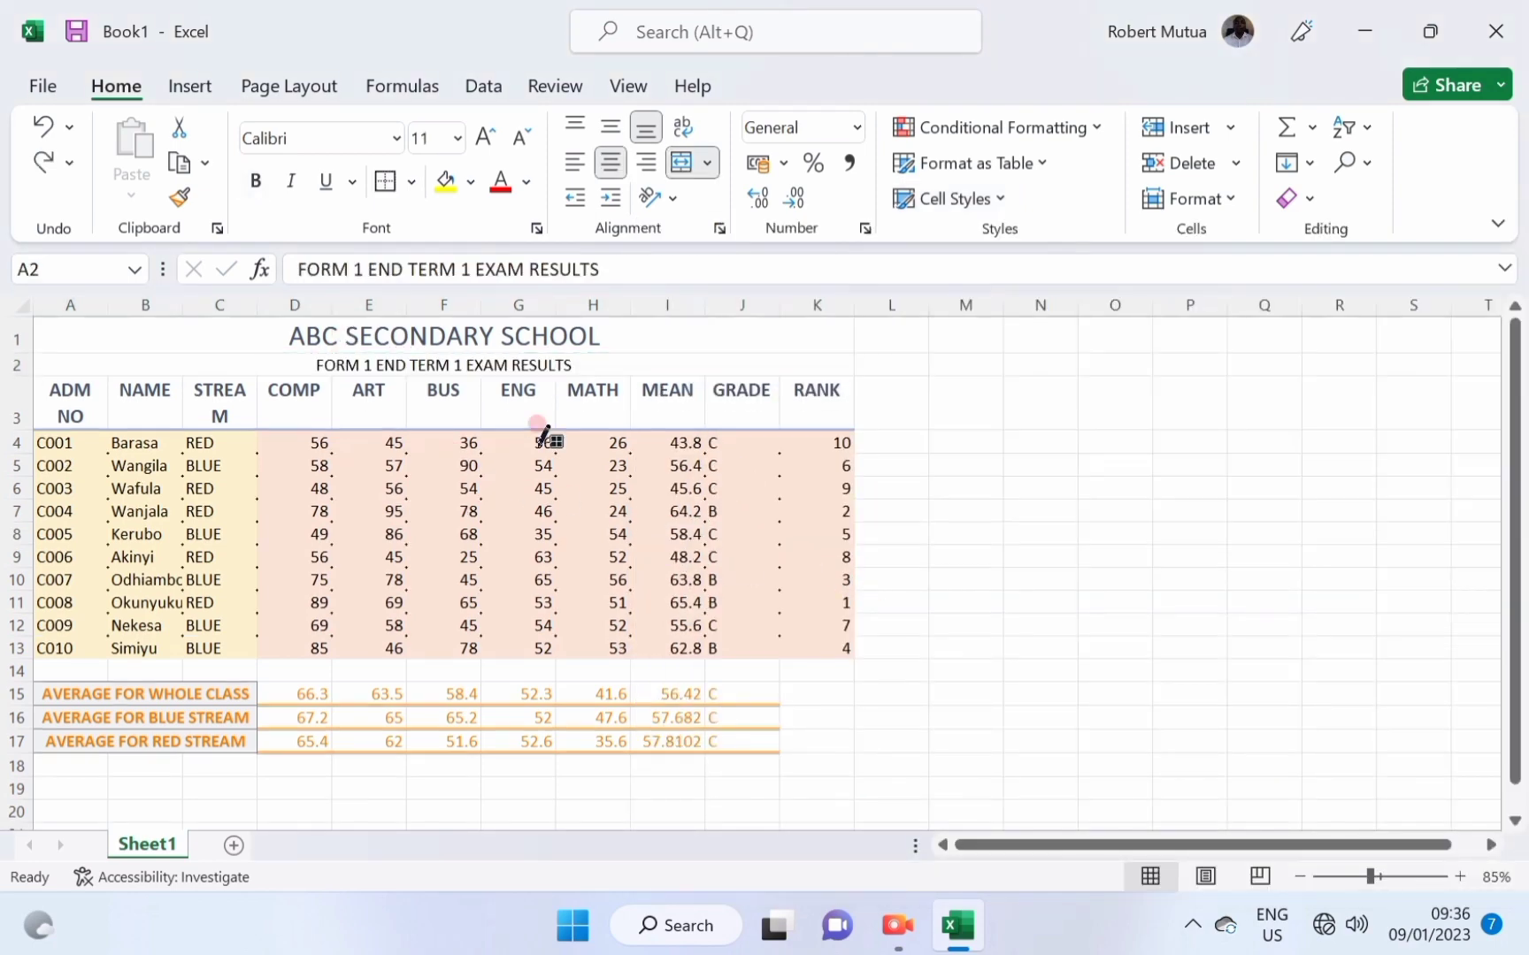
pyautogui.hotkey('ctrl', 'y')
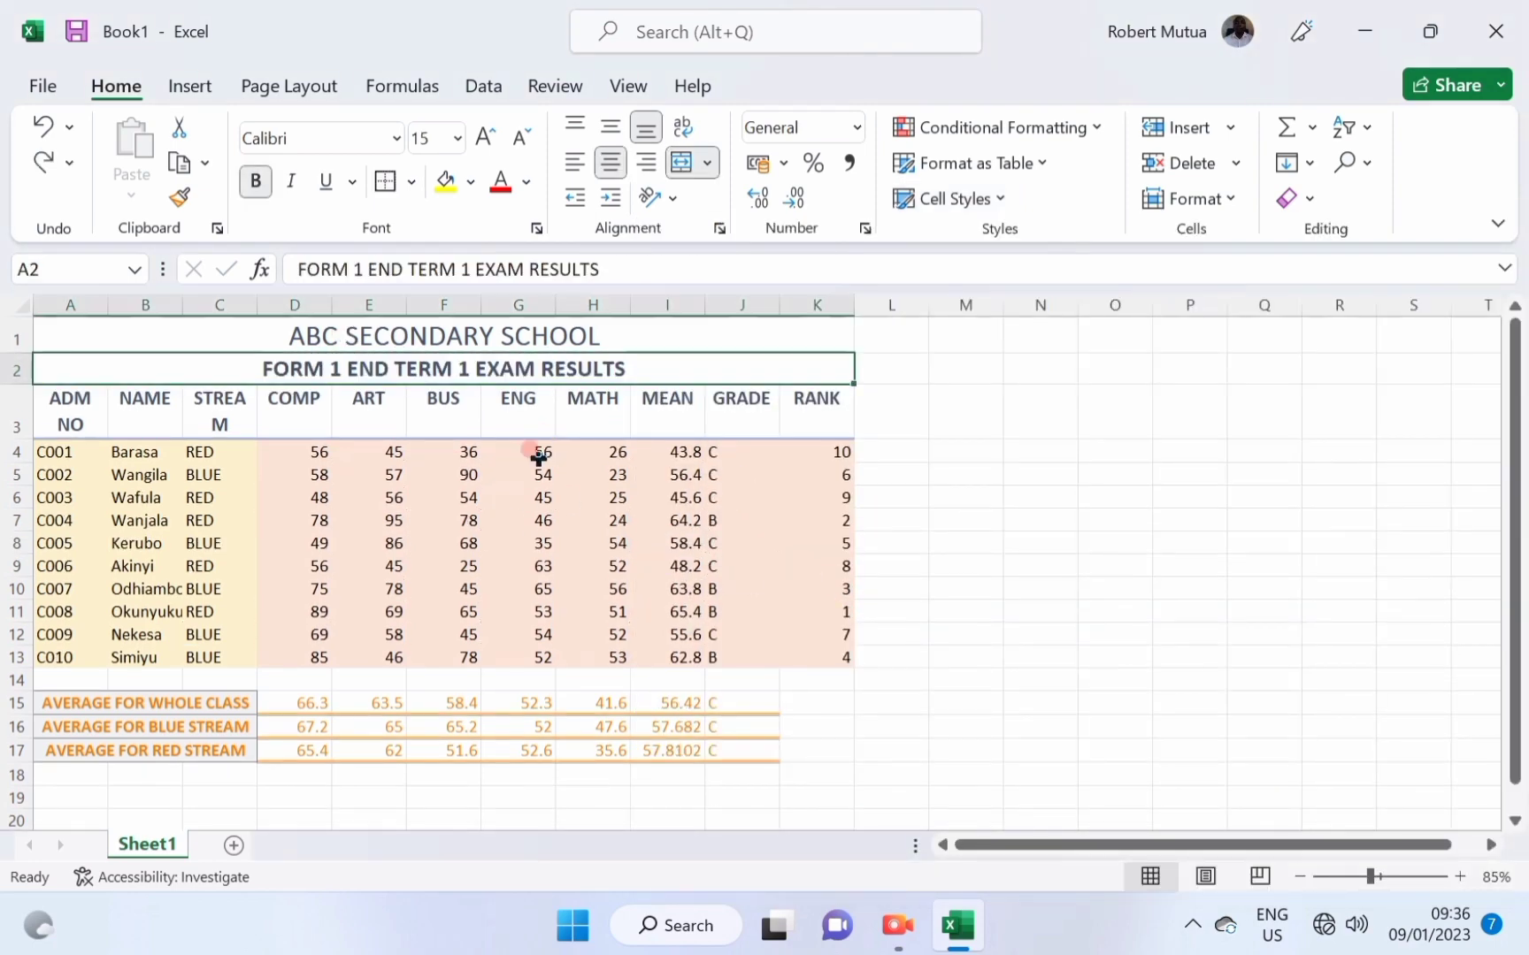
pyautogui.moveTo(366, 329); pyautogui.dragTo(447, 751)
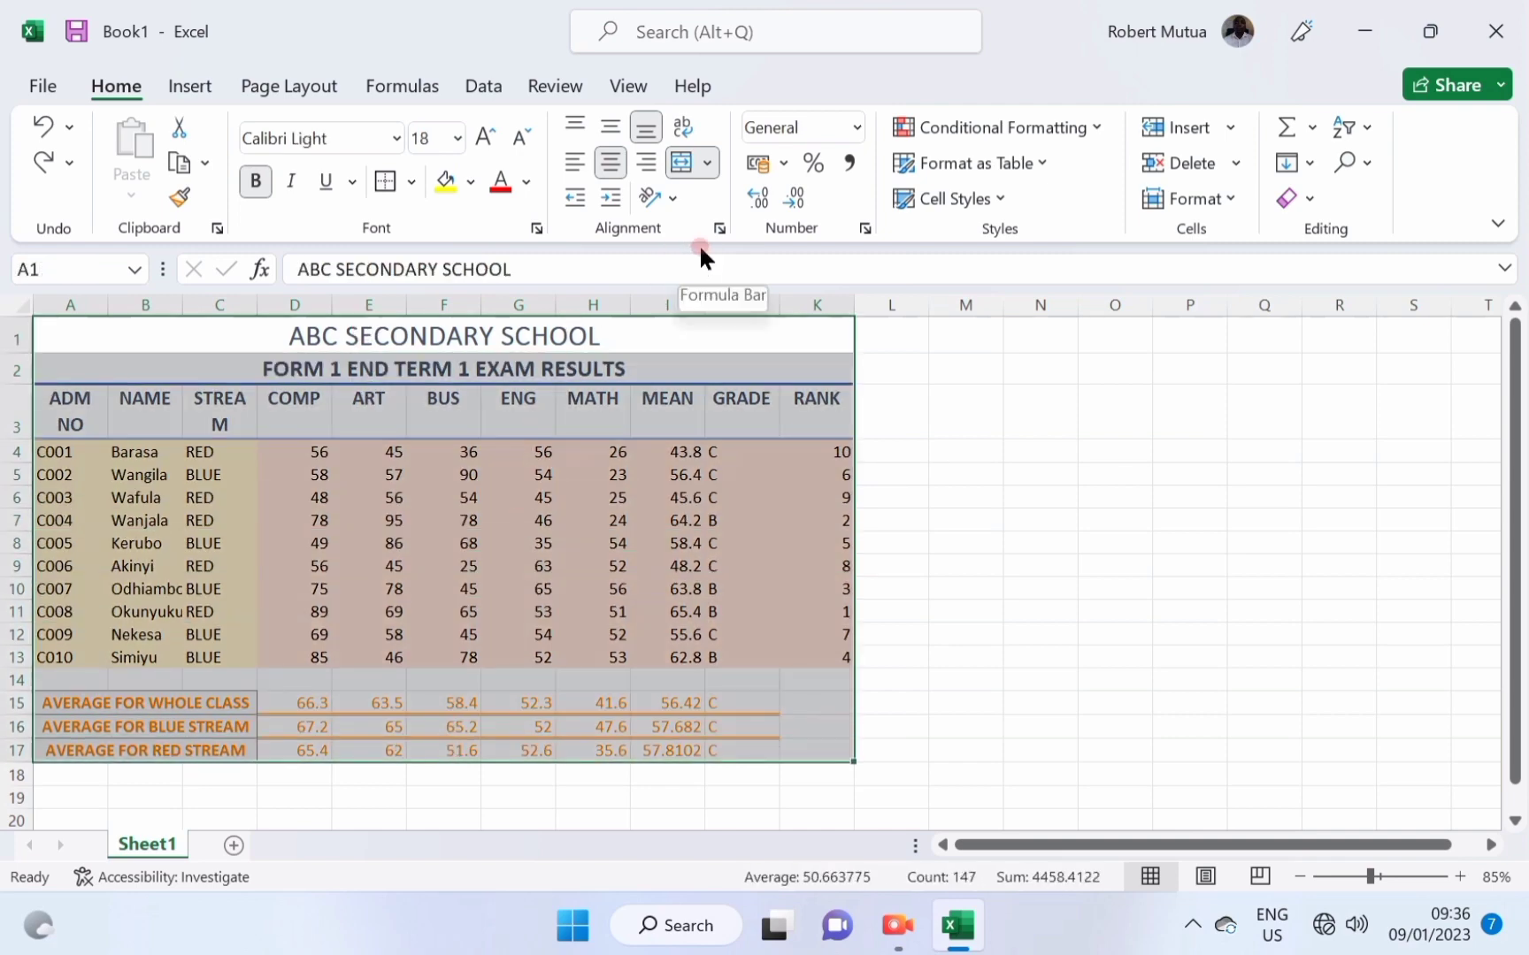
pyautogui.click(1001, 205)
pyautogui.click(998, 205)
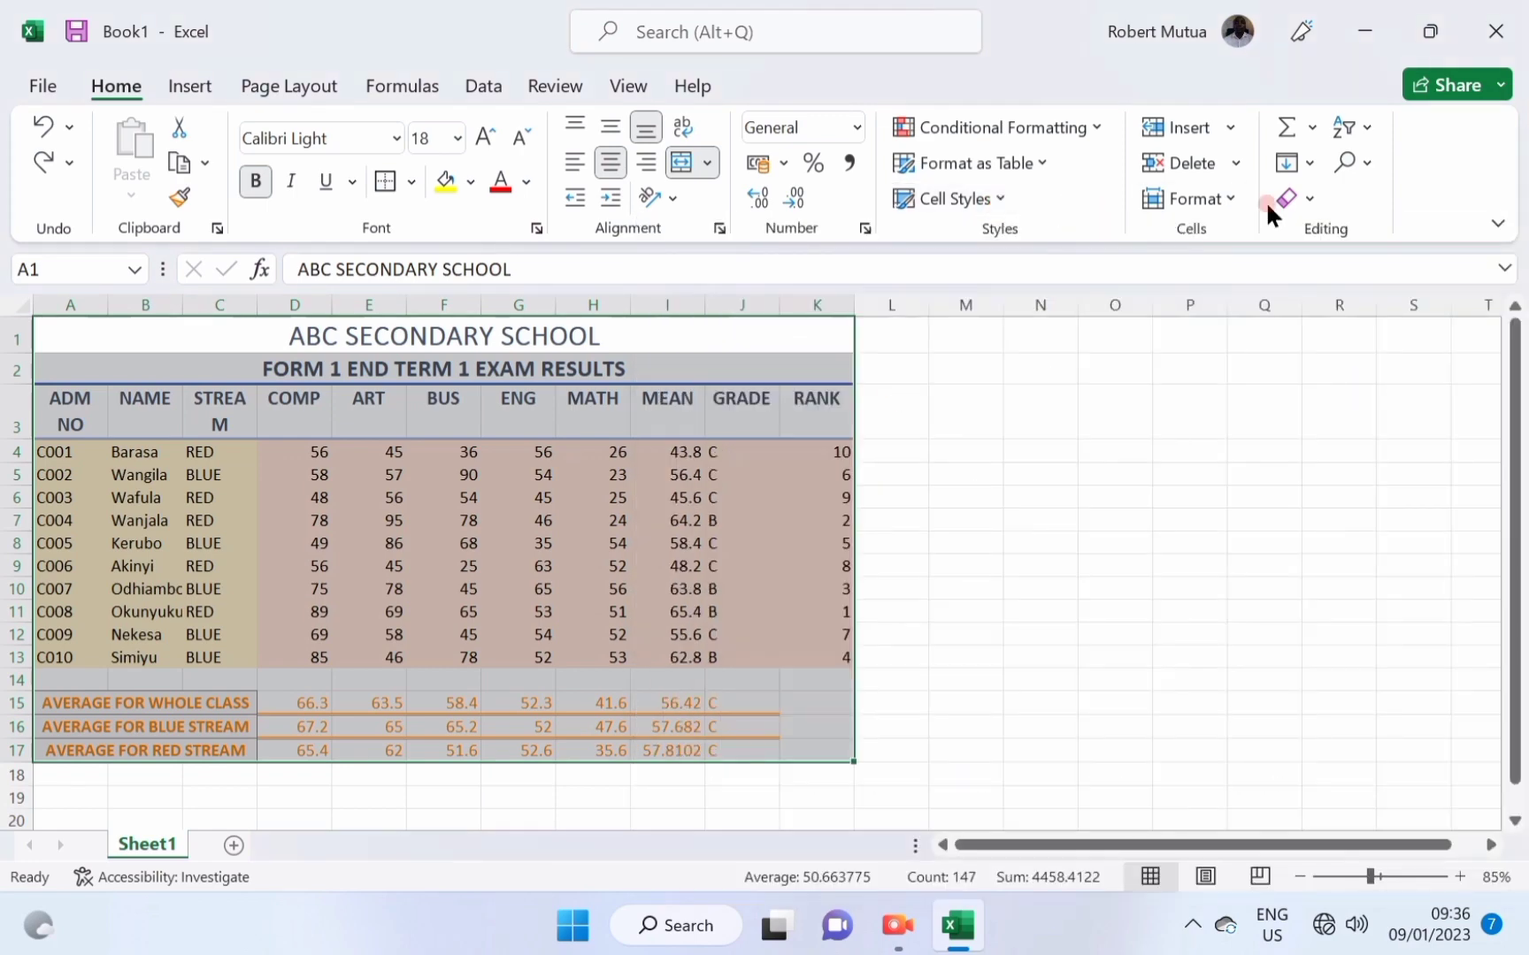
pyautogui.click(1208, 204)
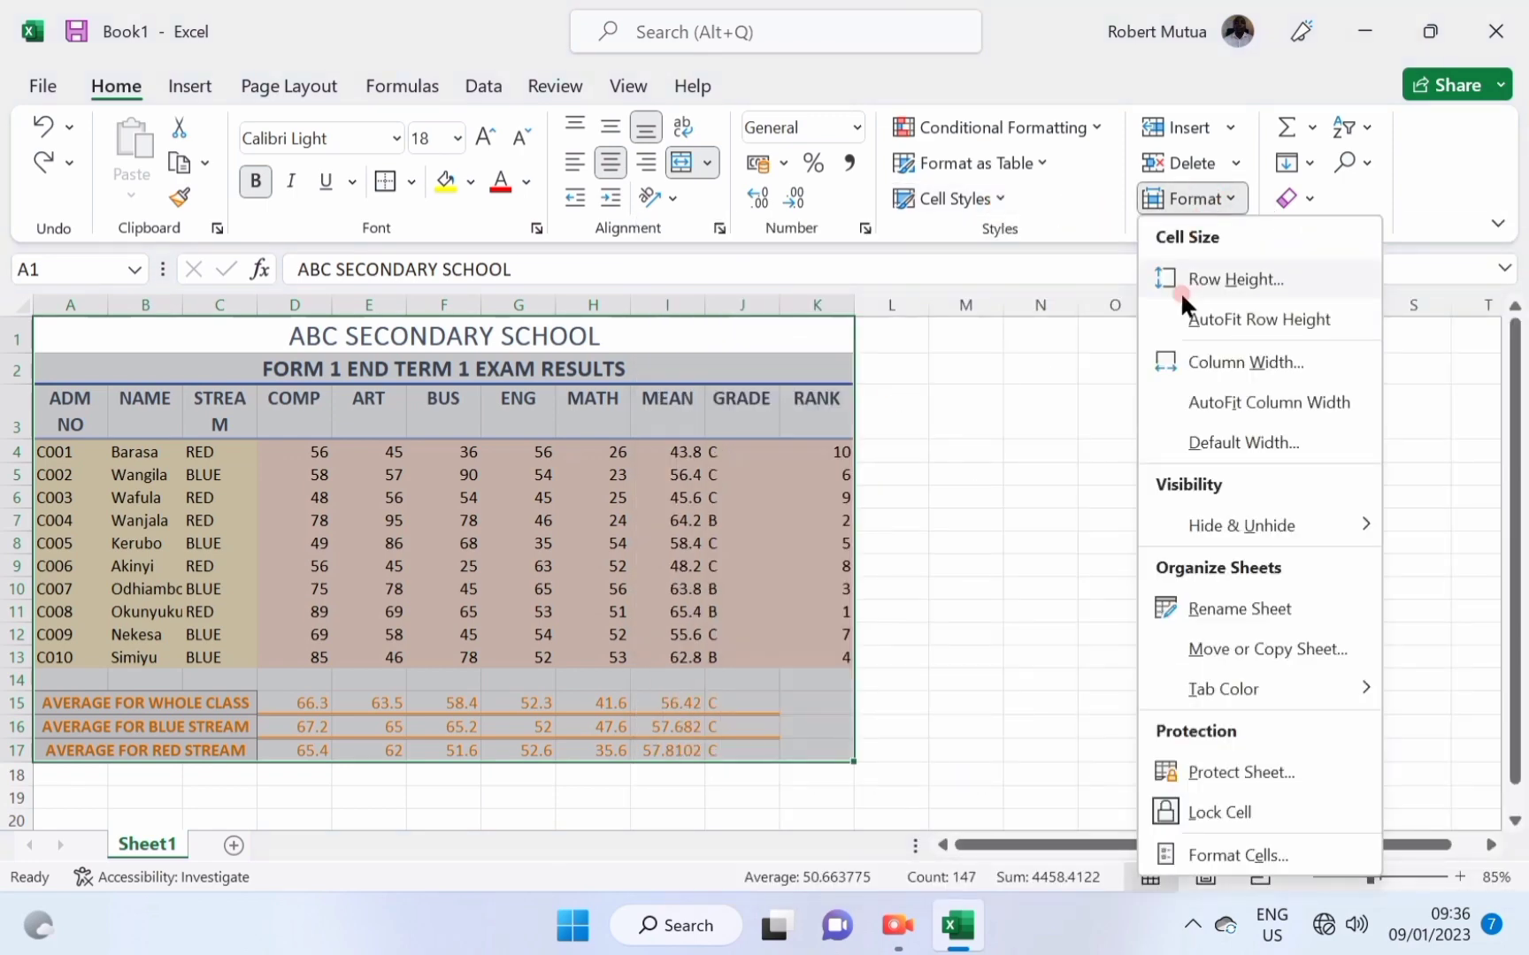
pyautogui.click(1203, 858)
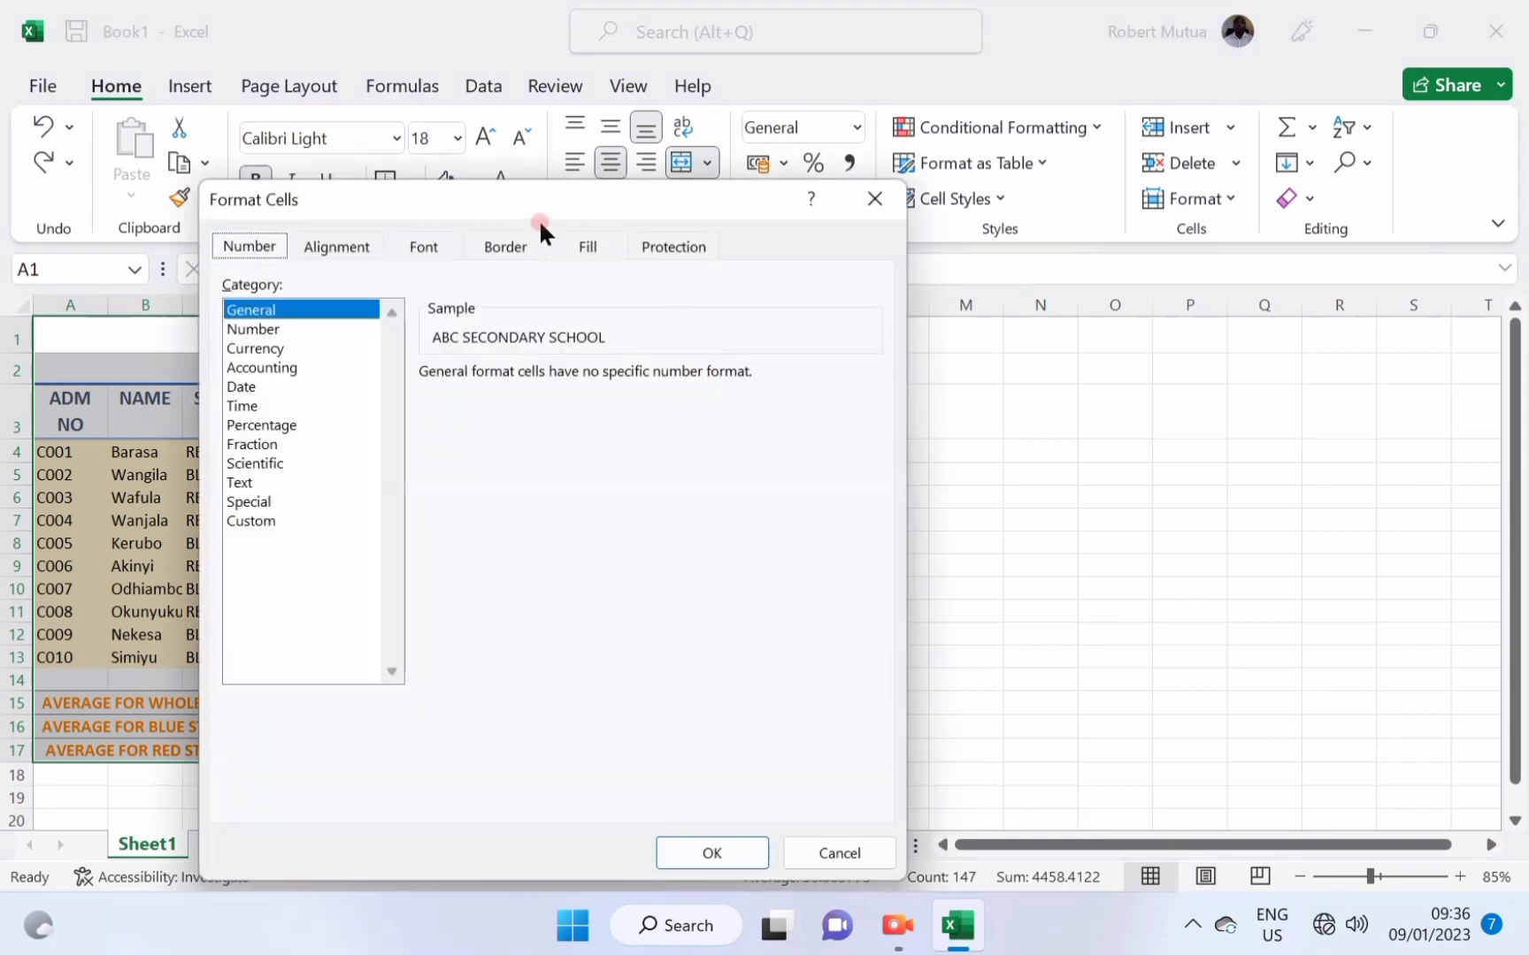
pyautogui.click(505, 247)
pyautogui.moveTo(522, 201); pyautogui.dragTo(1167, 187)
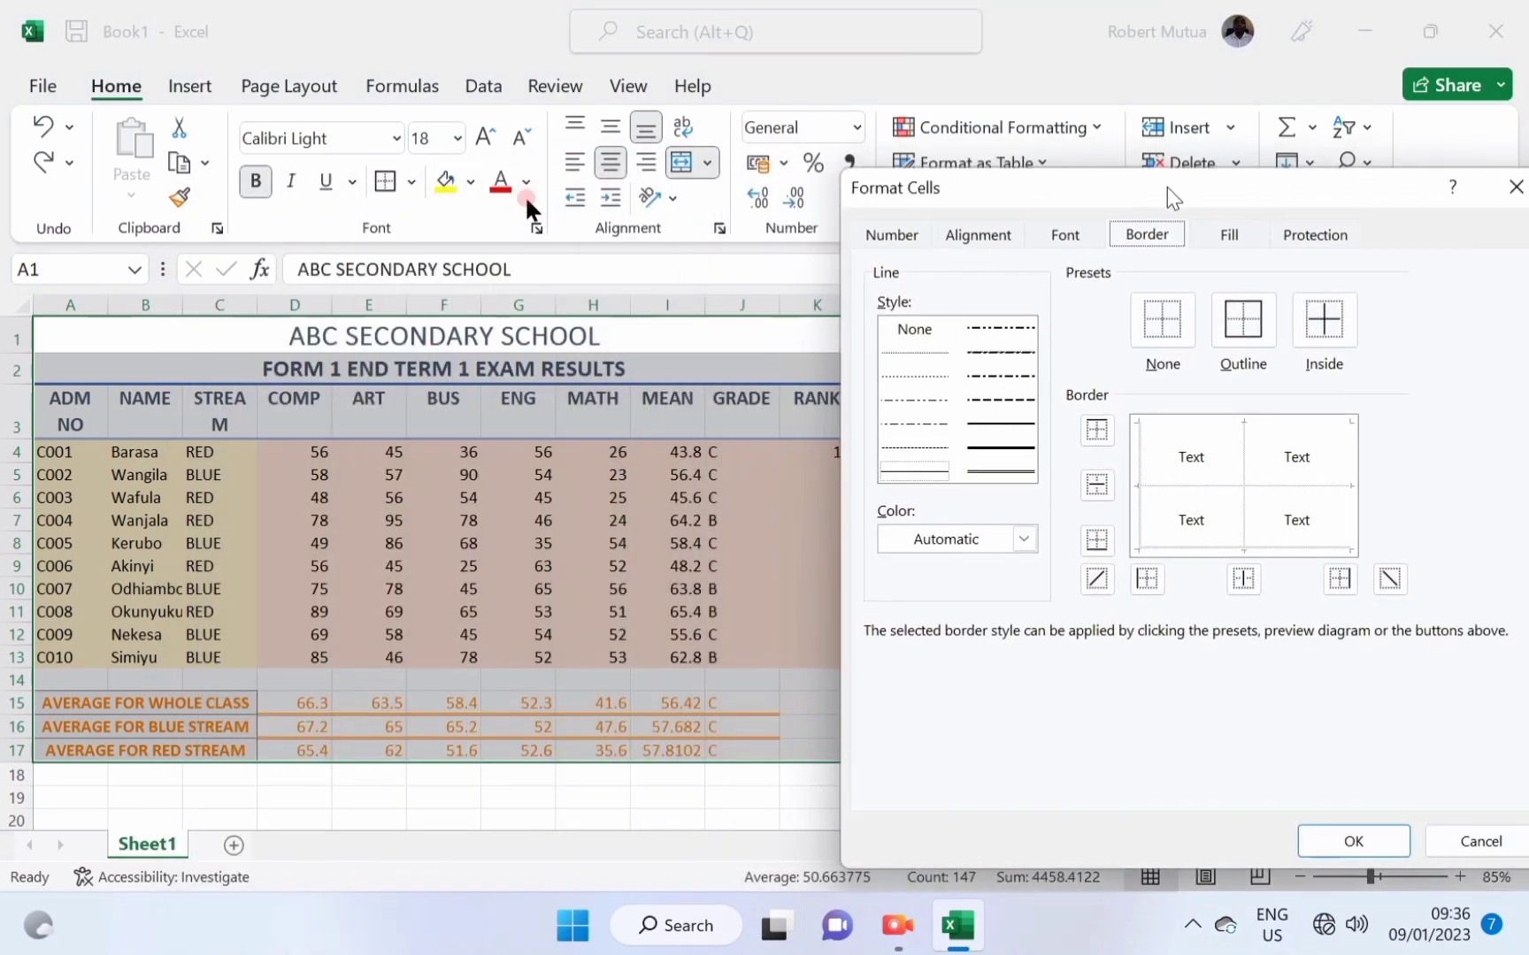
pyautogui.click(982, 453)
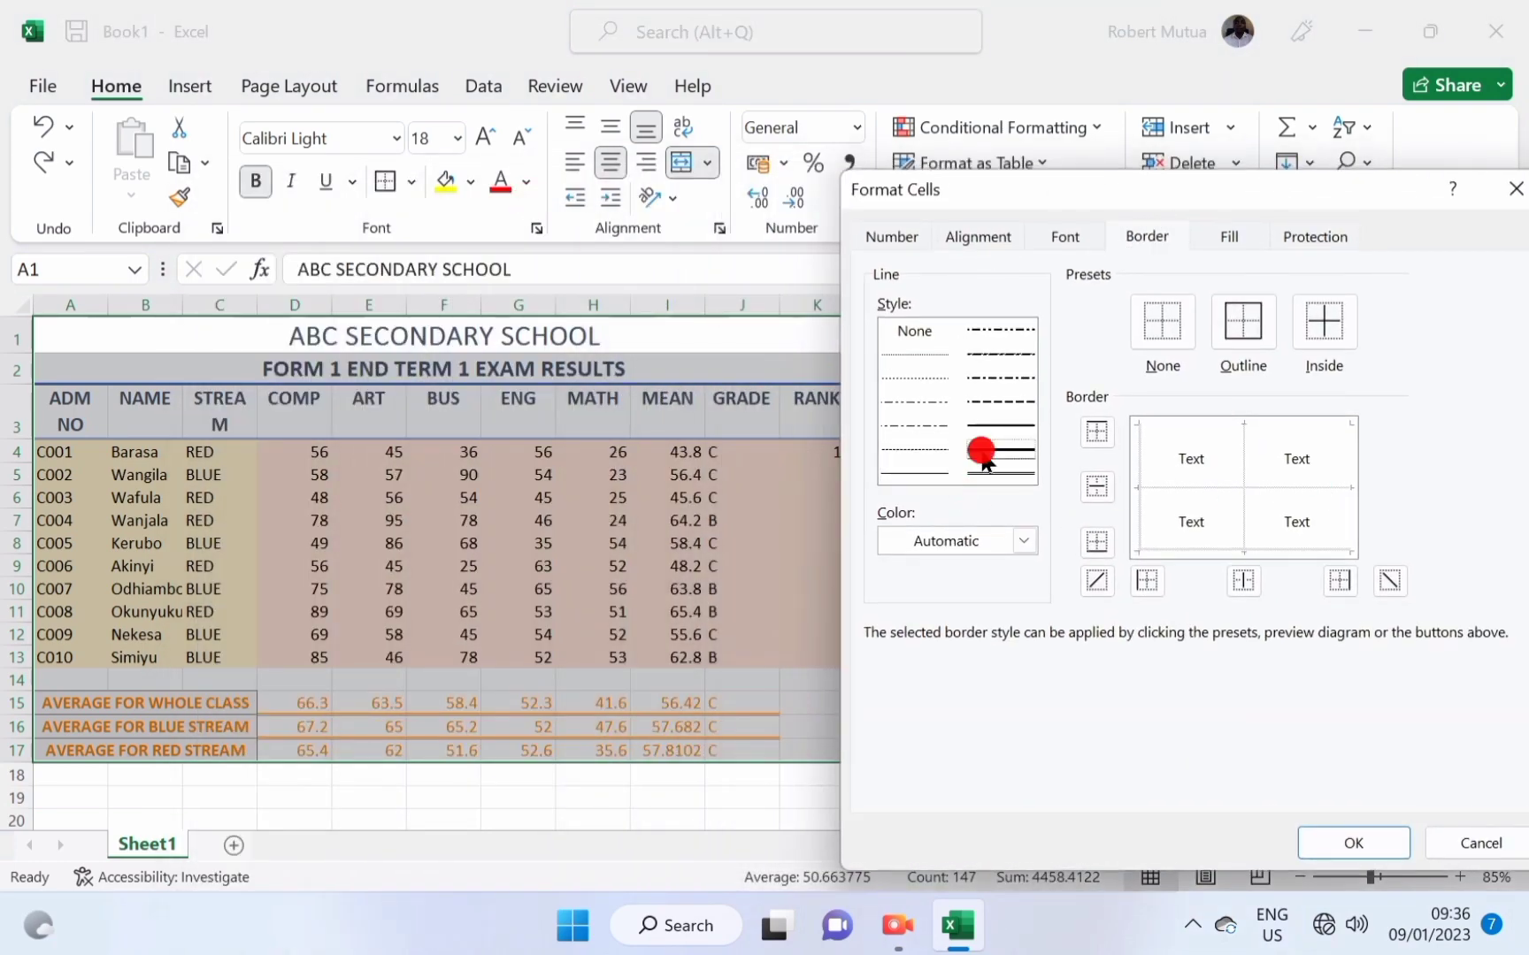
pyautogui.click(1224, 349)
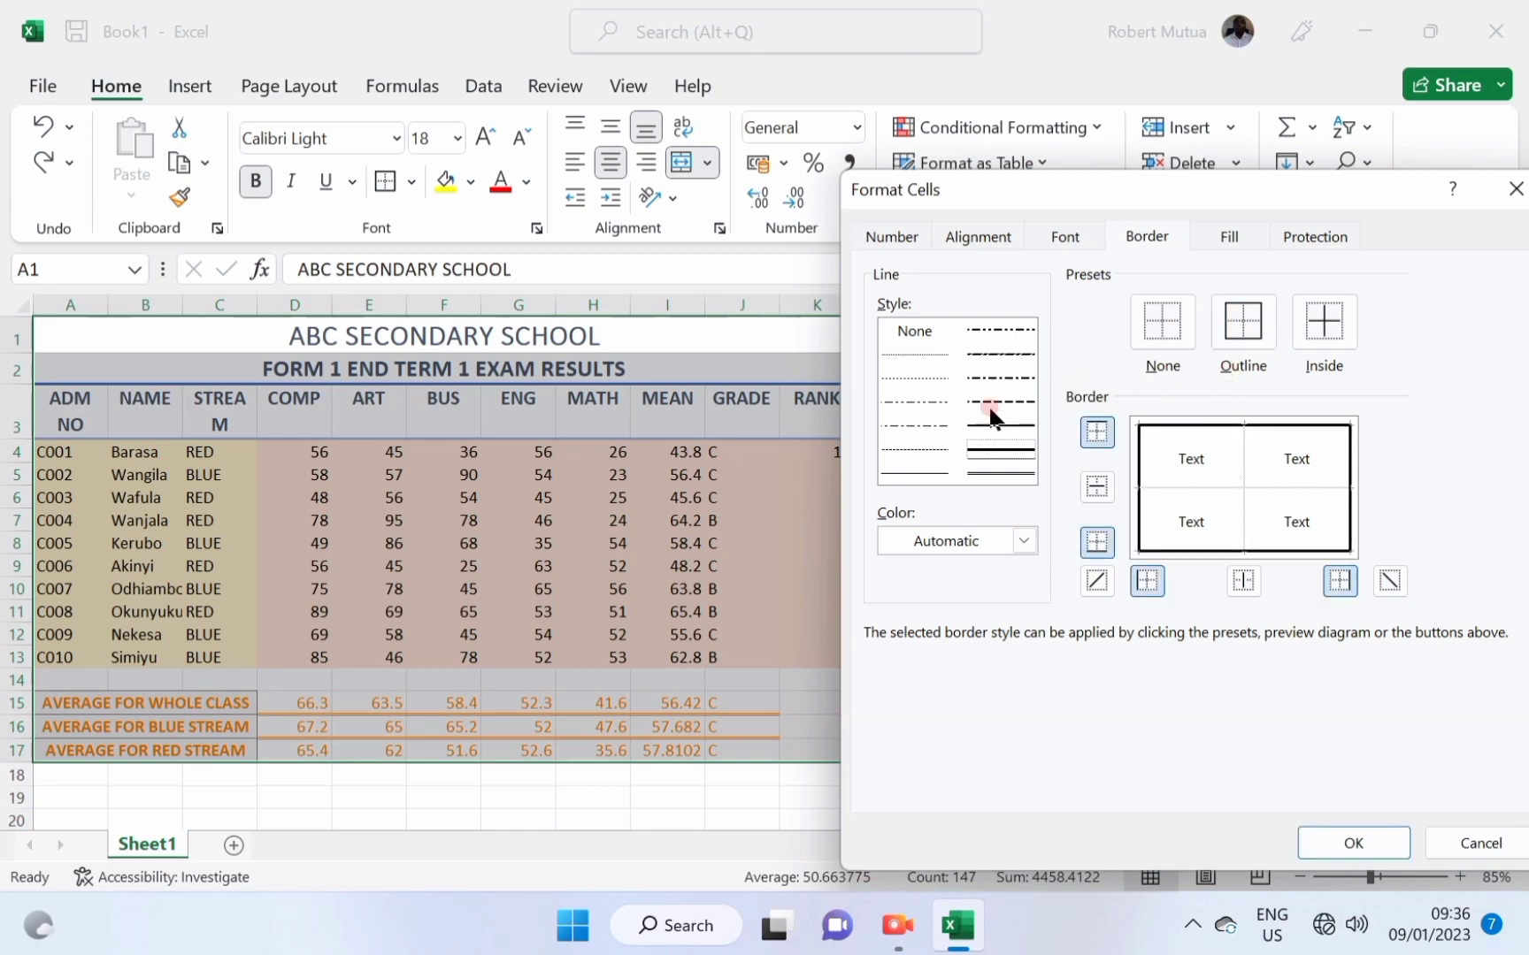
# Add double inside lines between rows and dotted lines between columns, and apply the borders.
pyautogui.click(1016, 468)
pyautogui.click(1016, 470)
pyautogui.click(1233, 416)
pyautogui.click(1098, 488)
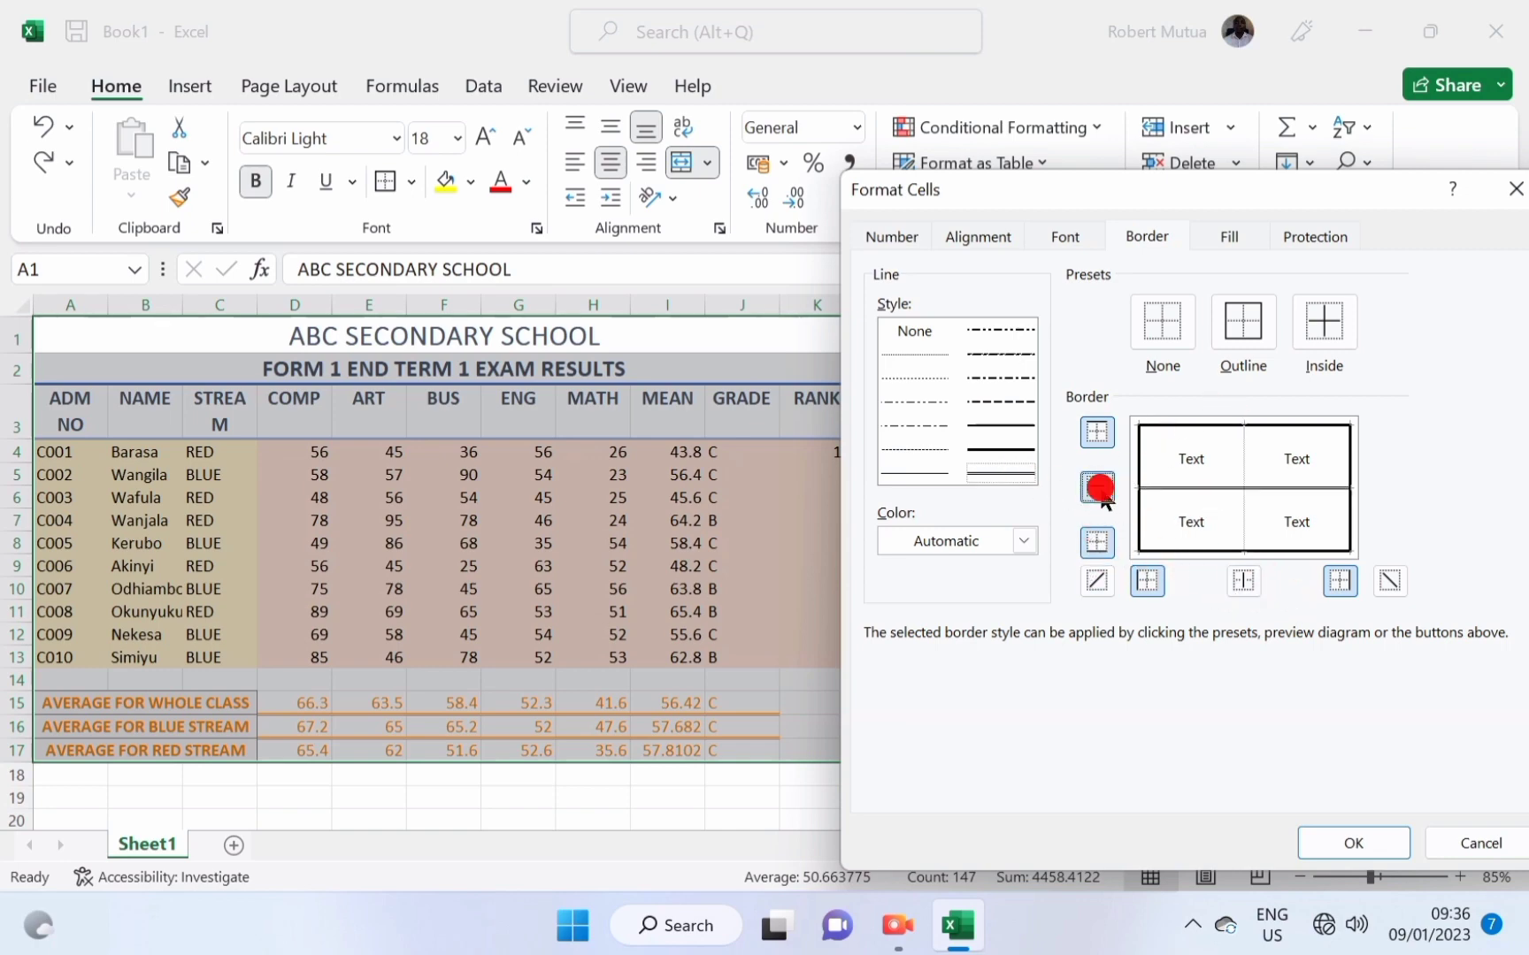
pyautogui.click(993, 449)
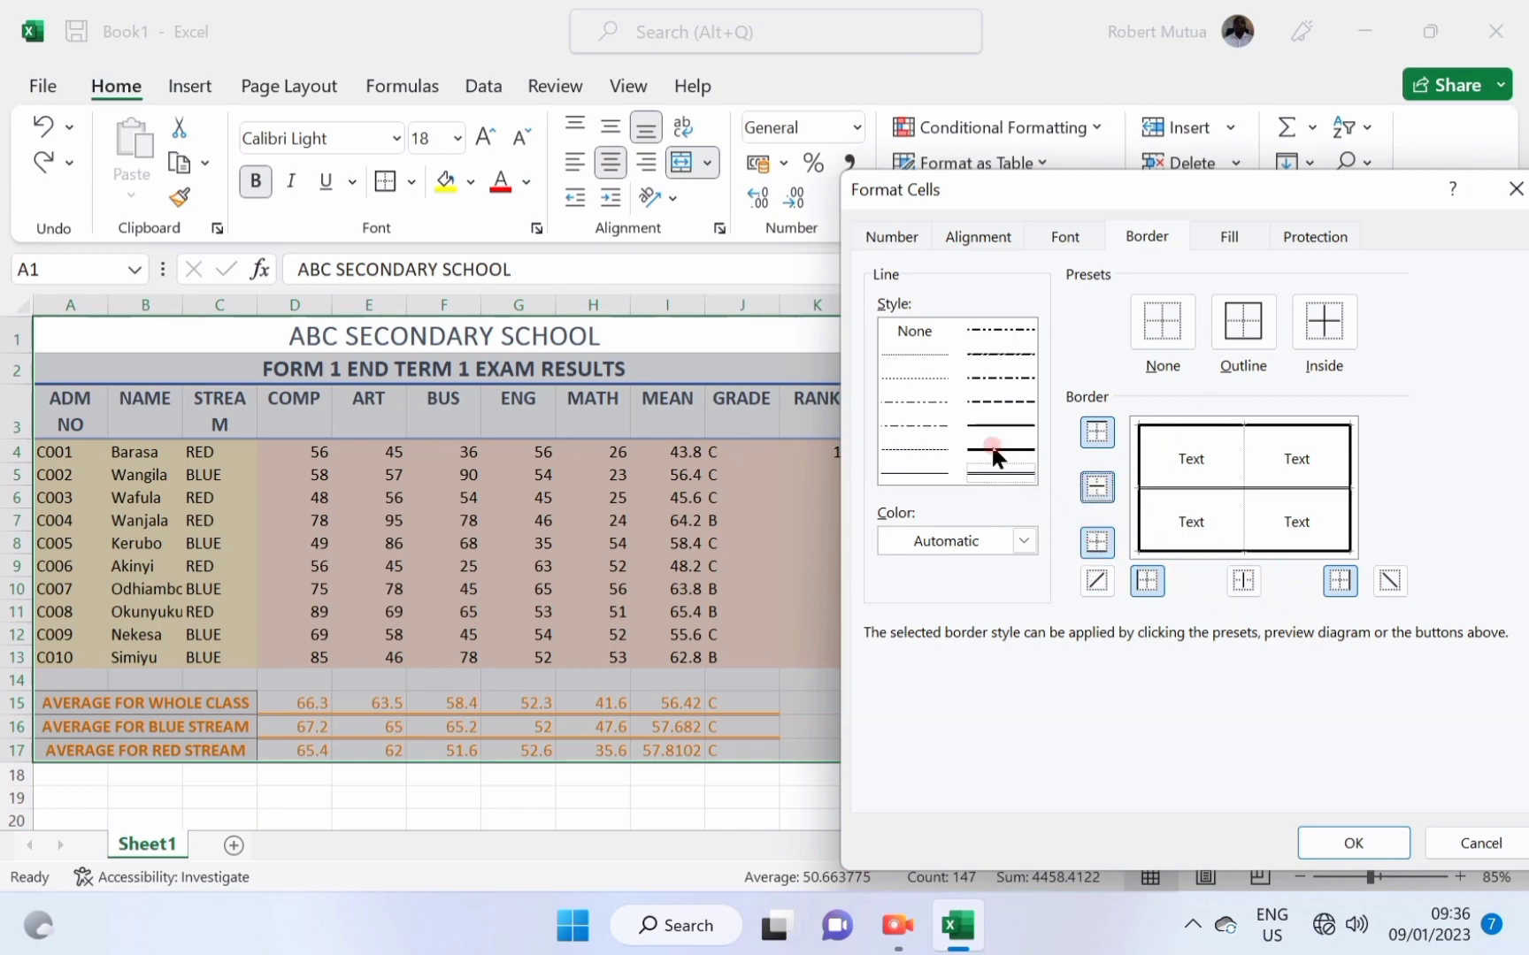
pyautogui.click(914, 352)
pyautogui.click(1242, 580)
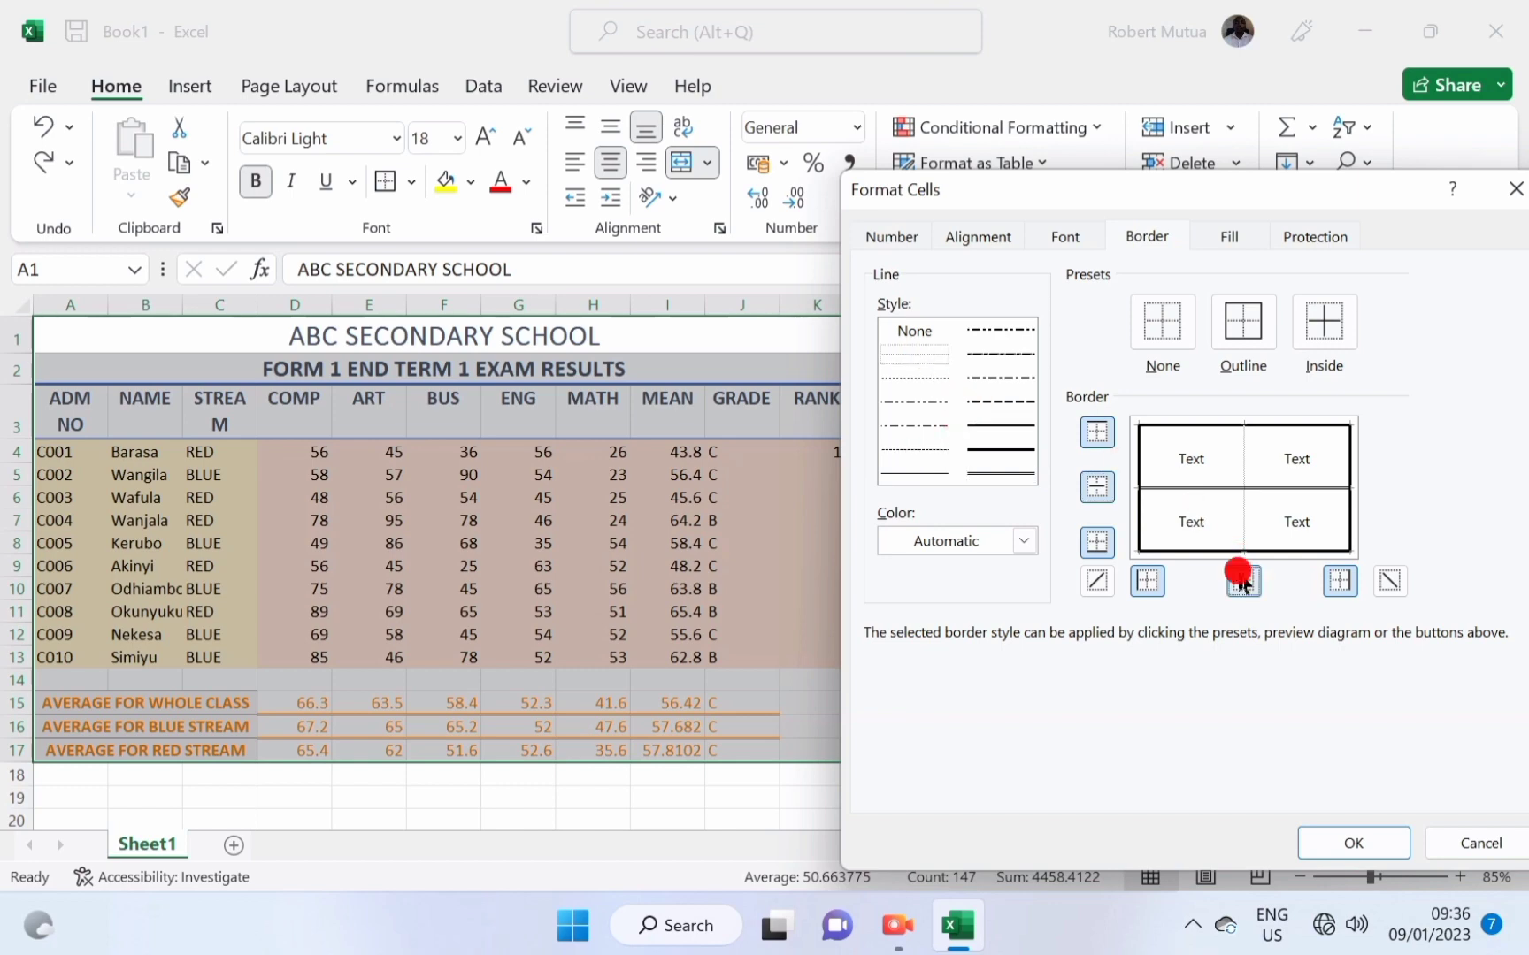
pyautogui.click(1349, 838)
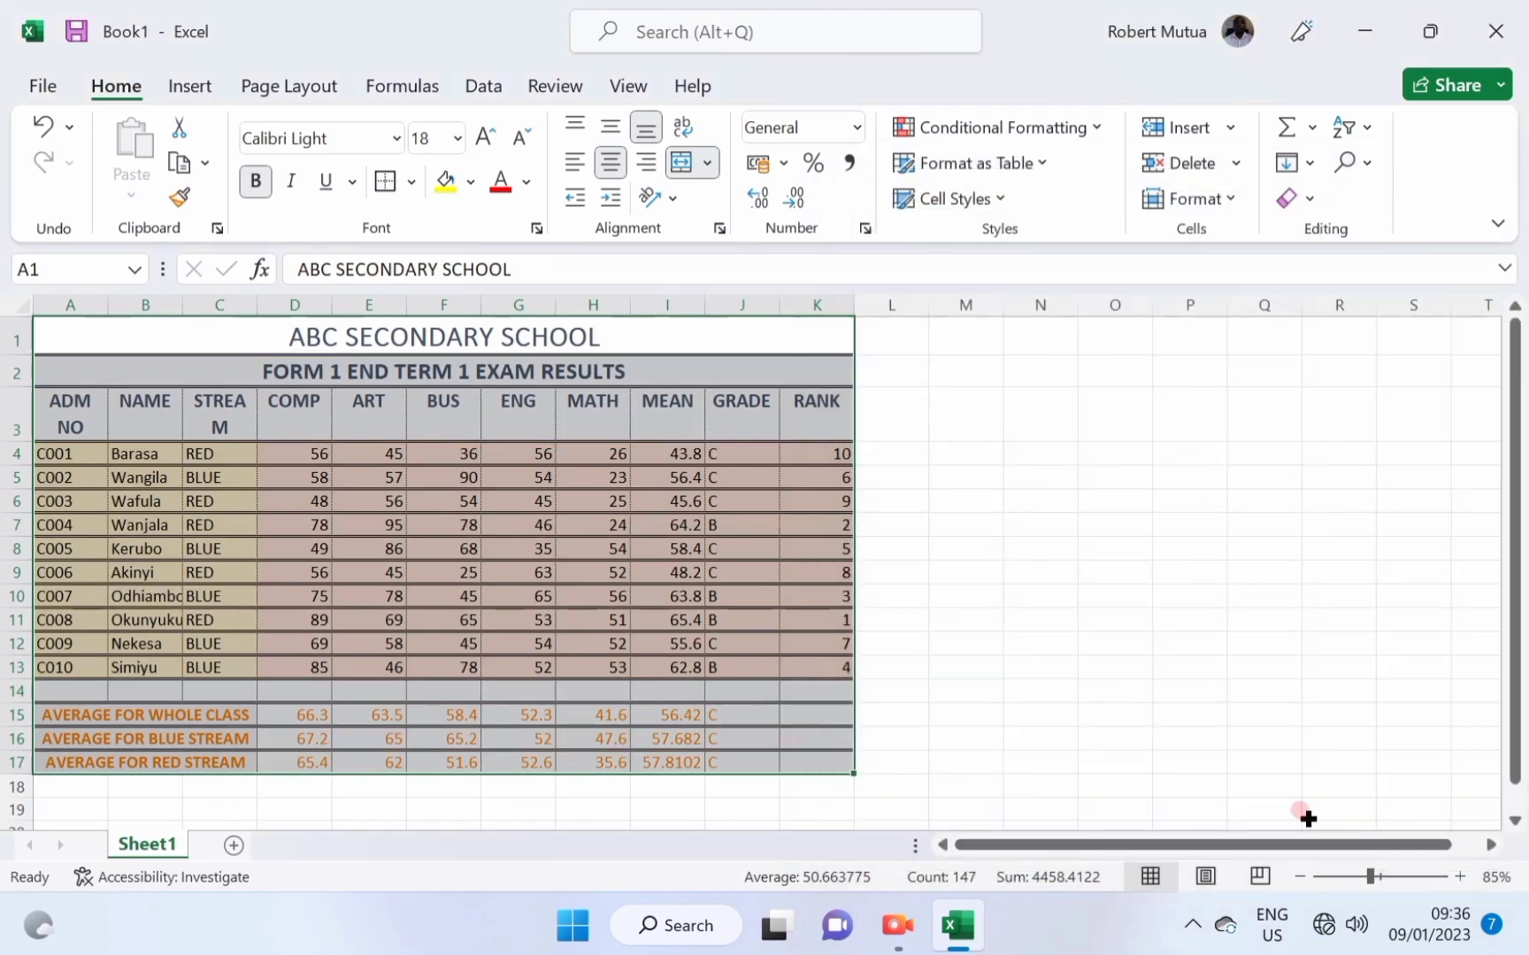
pyautogui.click(914, 663)
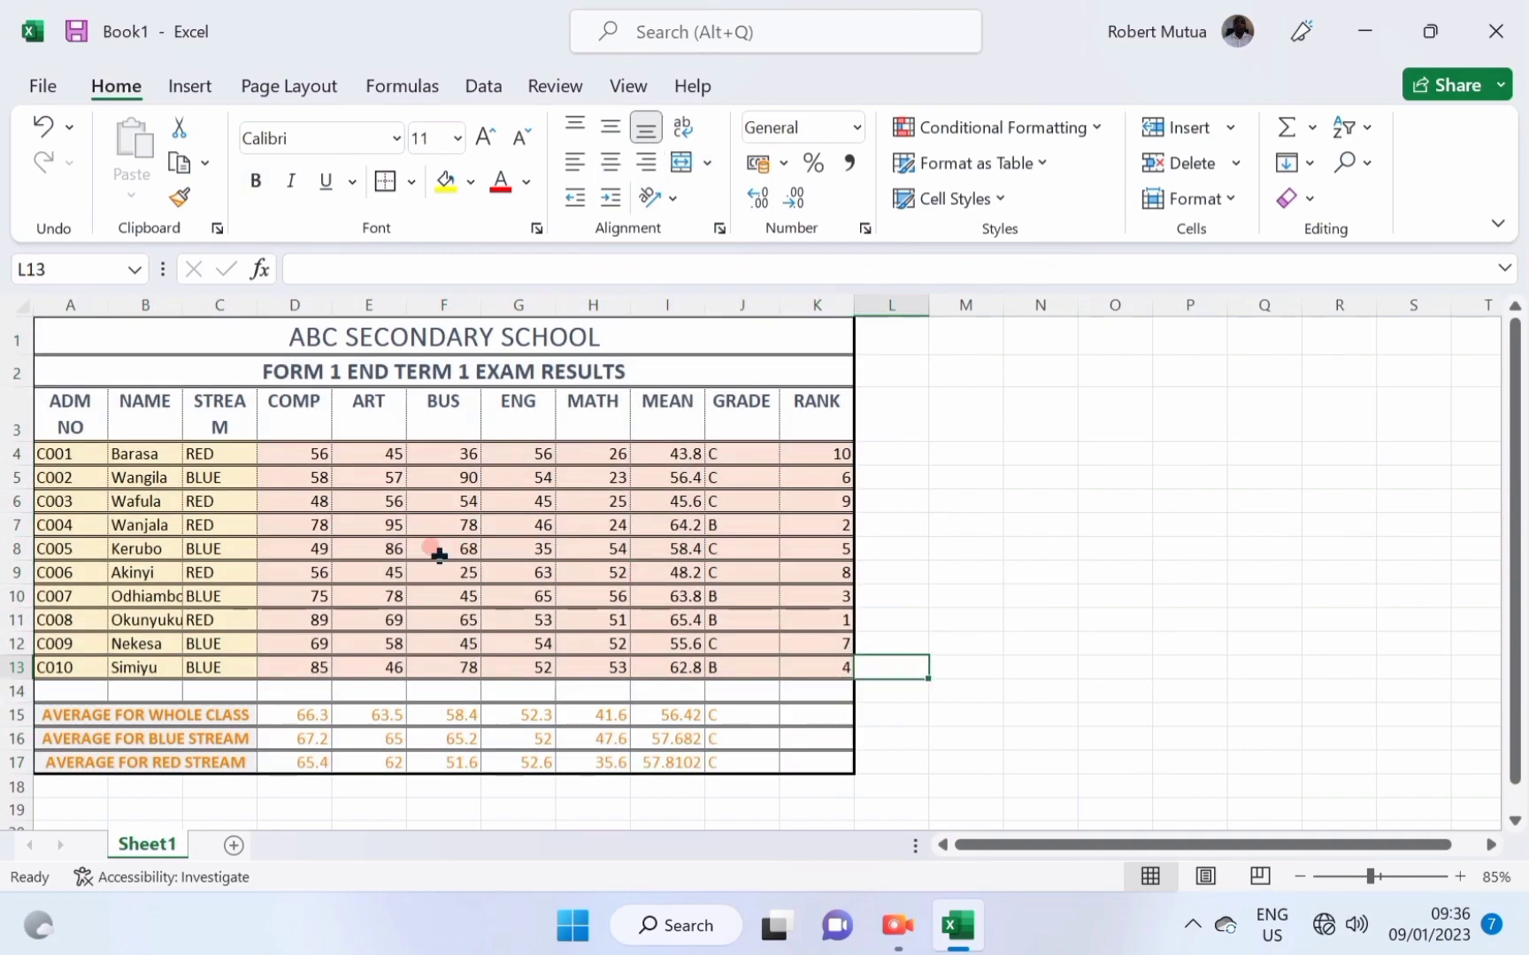
pyautogui.scroll(3, 334, 593)
pyautogui.scroll(1, 336, 591)
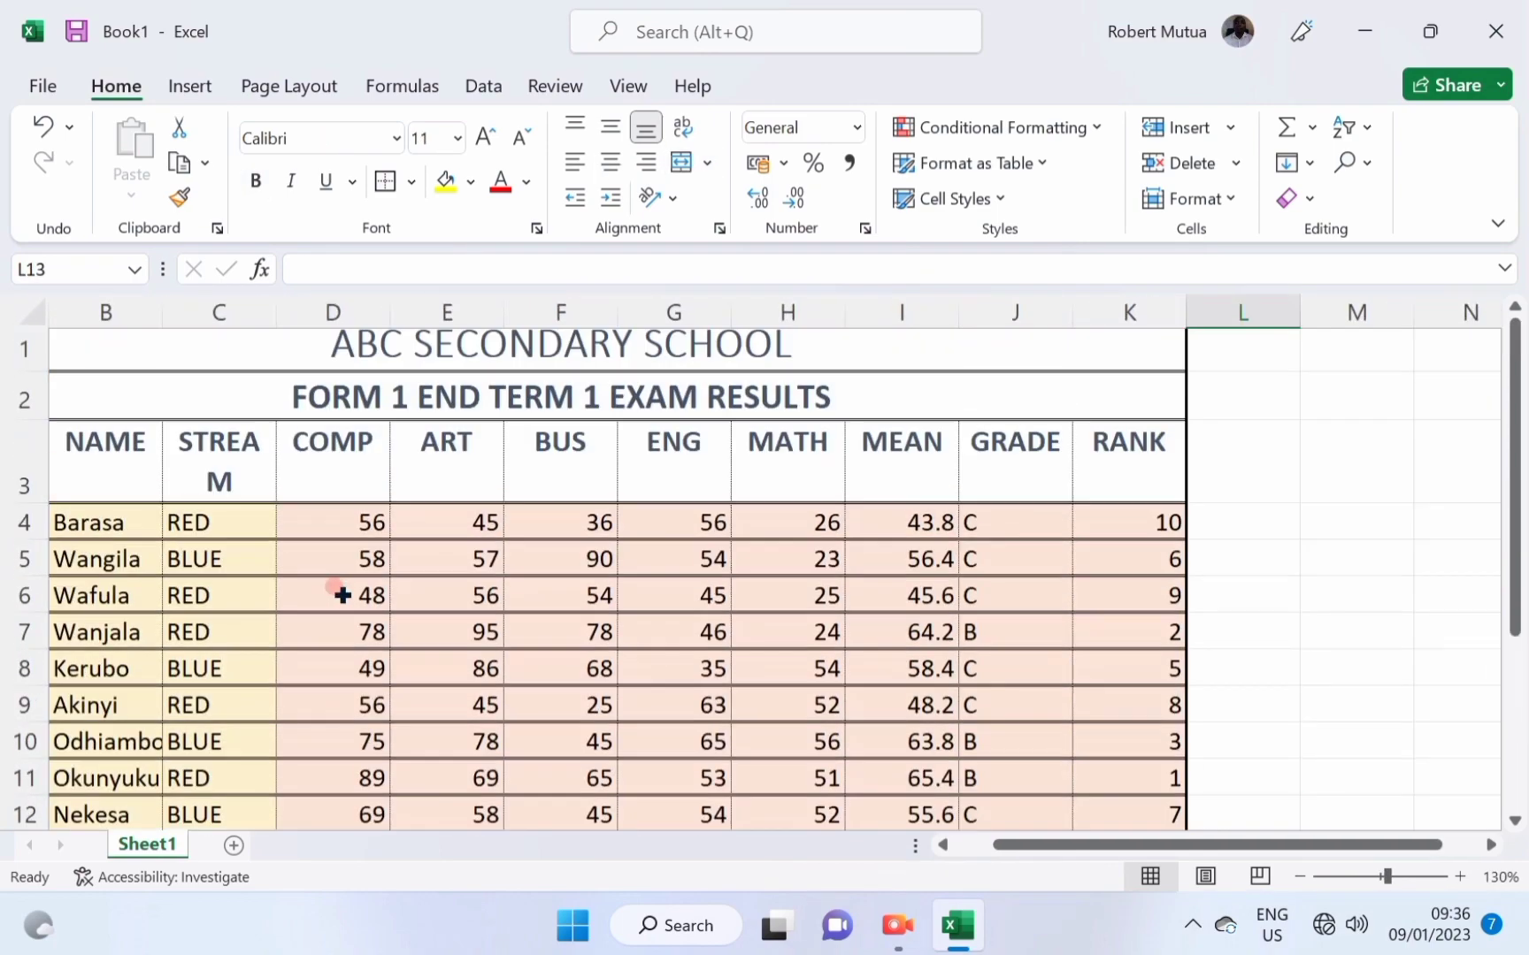
pyautogui.scroll(-6, 338, 593)
pyautogui.scroll(4, 340, 596)
pyautogui.scroll(-2, 343, 595)
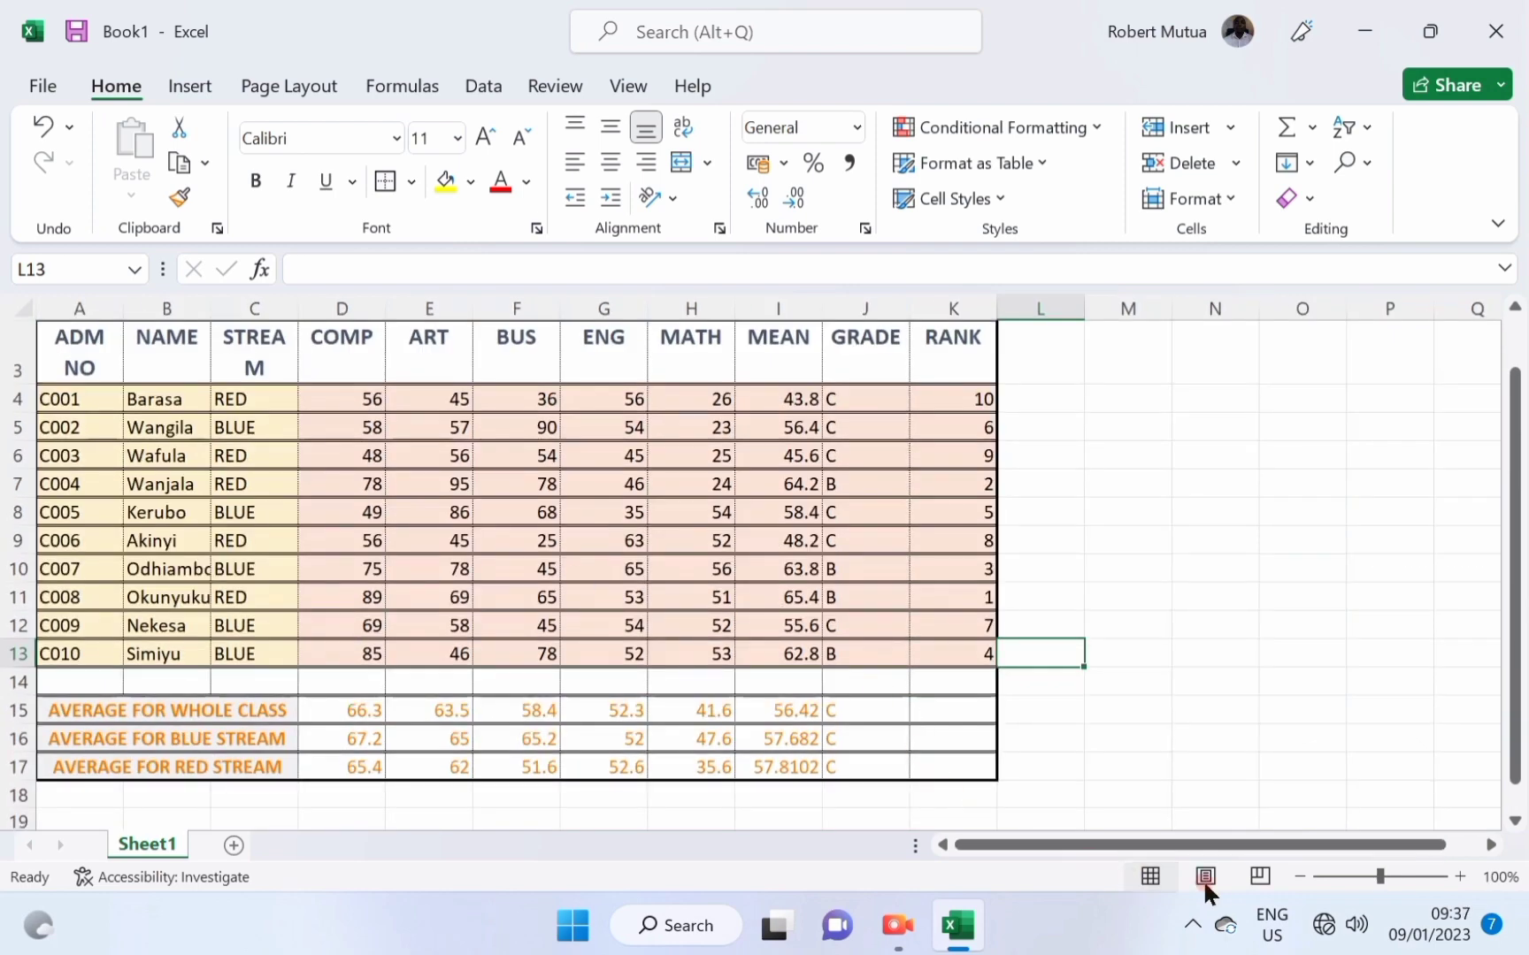
# In Page Layout view, put the channel name in the centre page header.
pyautogui.click(1205, 876)
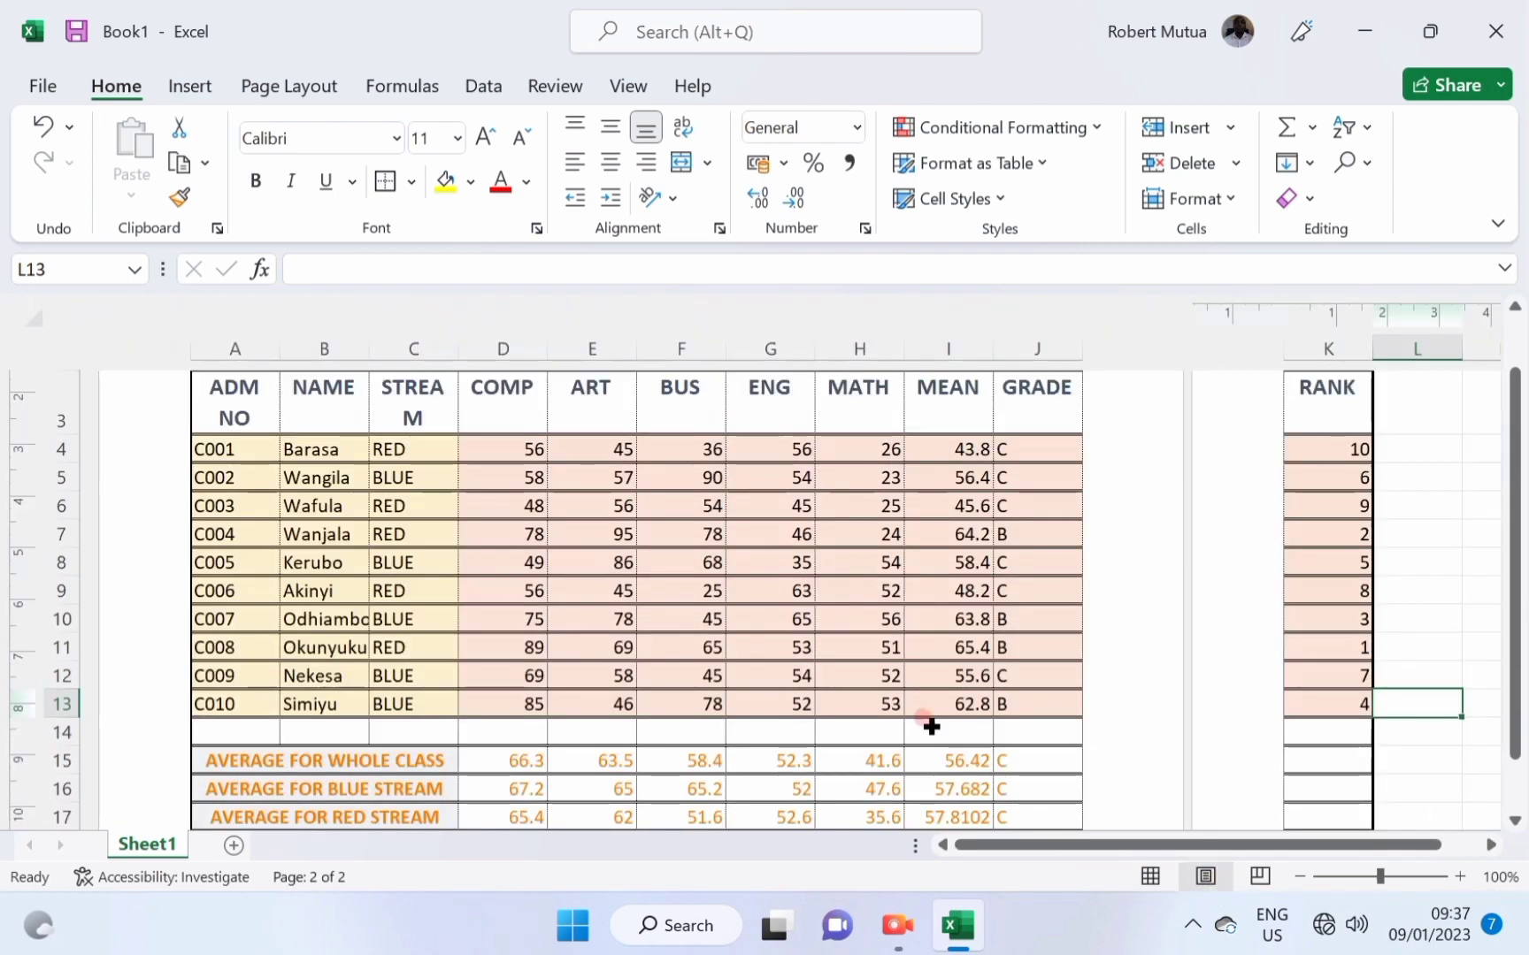
pyautogui.scroll(3, 866, 674)
pyautogui.scroll(-3, 862, 670)
pyautogui.scroll(3, 864, 669)
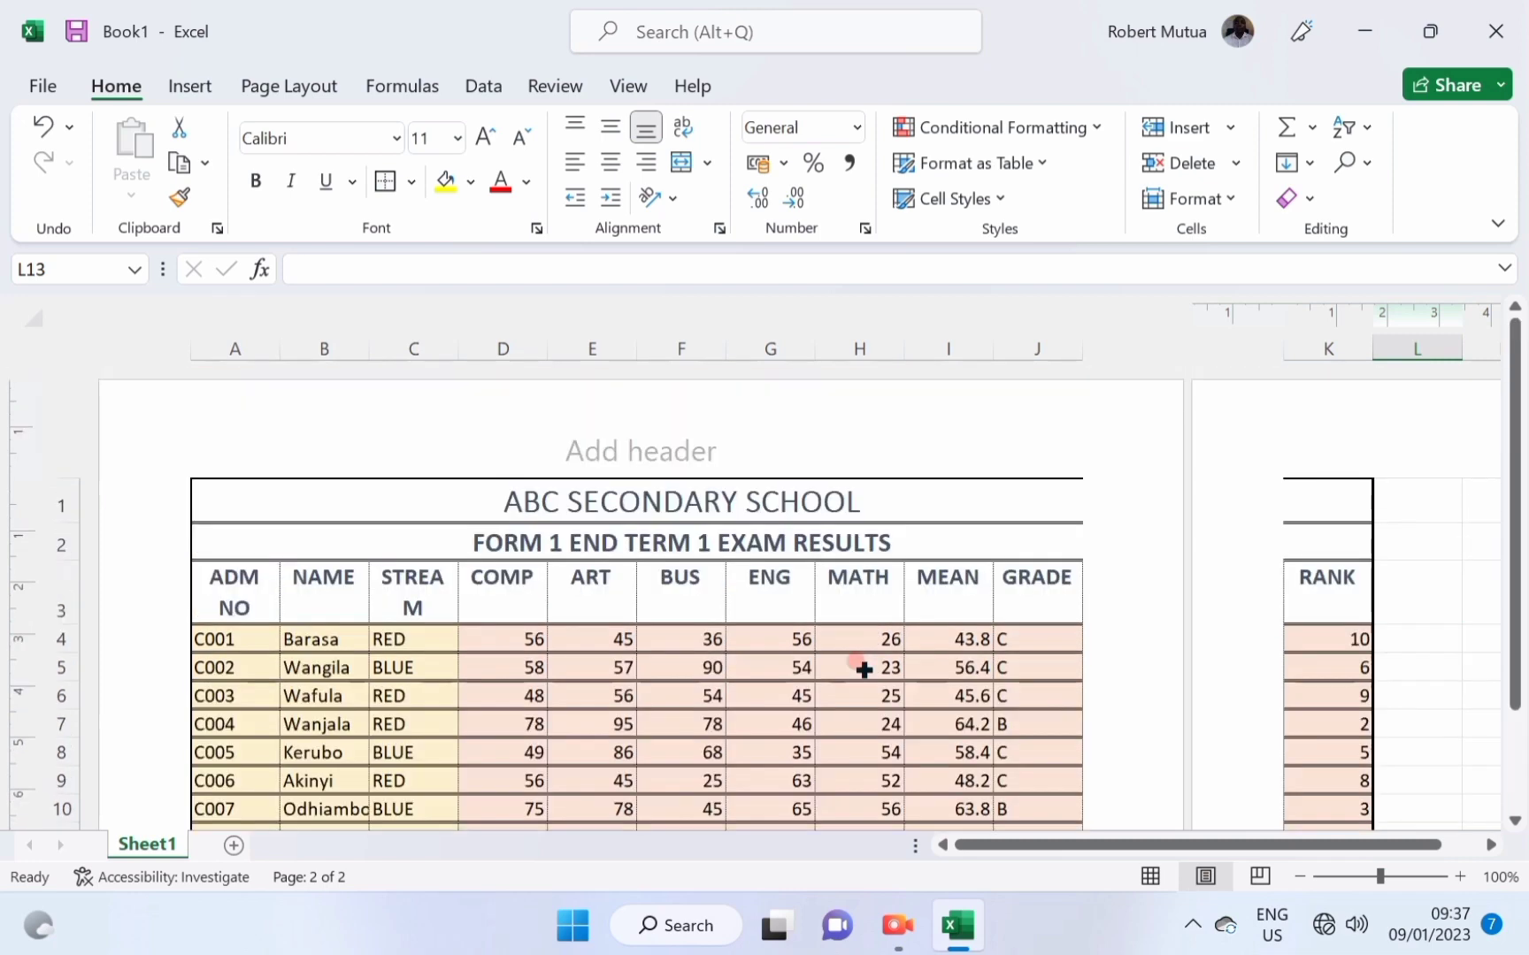
pyautogui.click(626, 462)
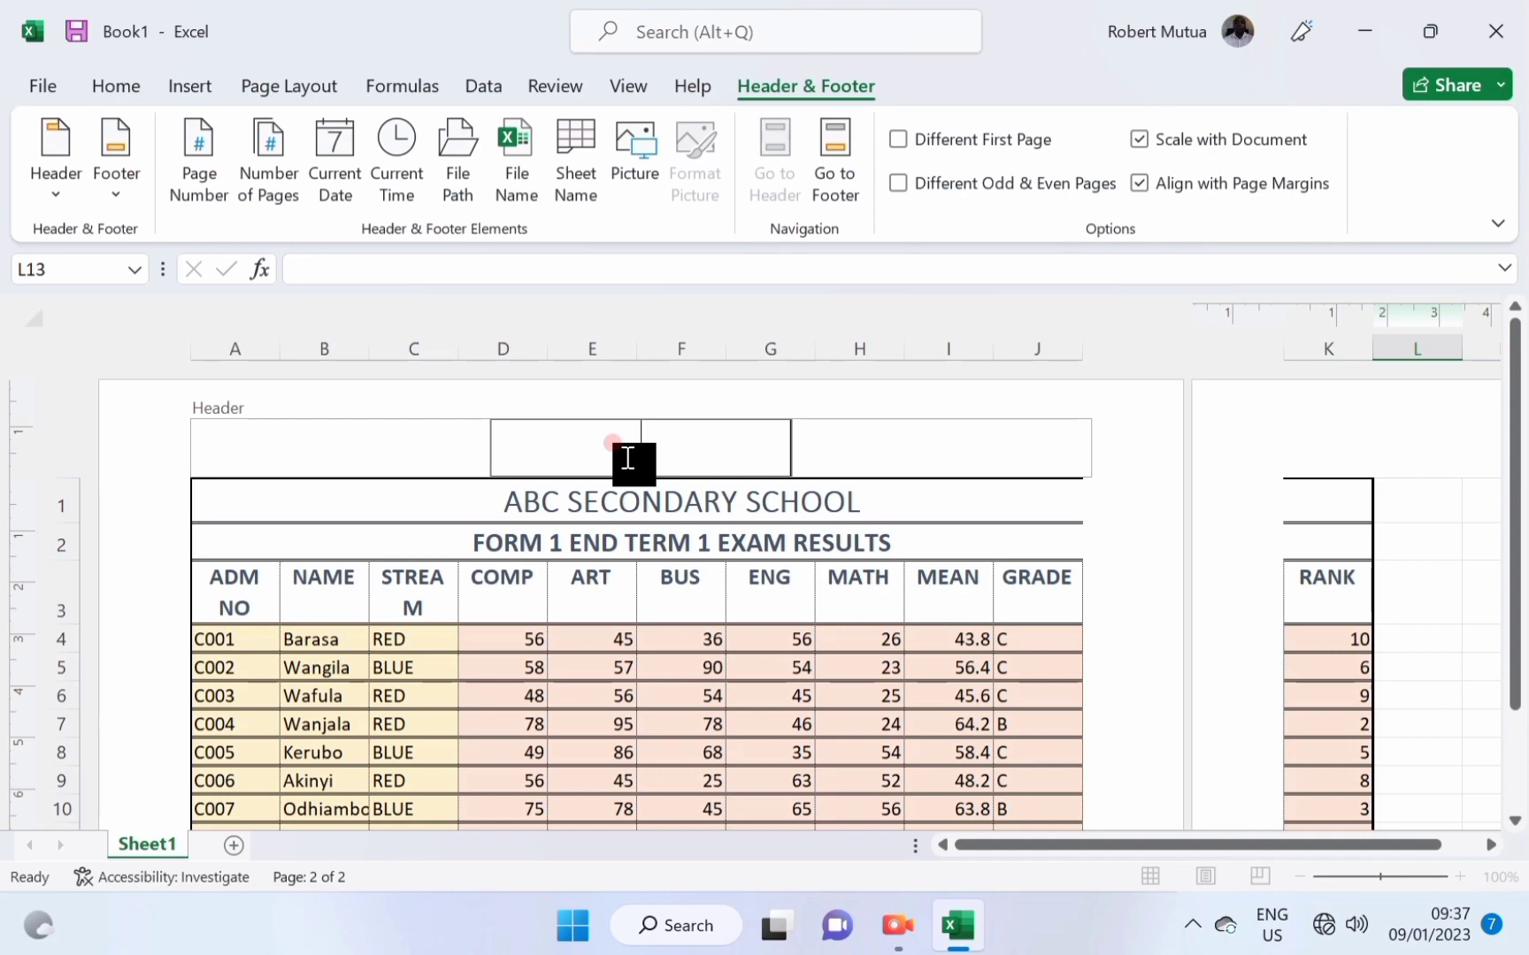
pyautogui.write('COMPUTER WITH')
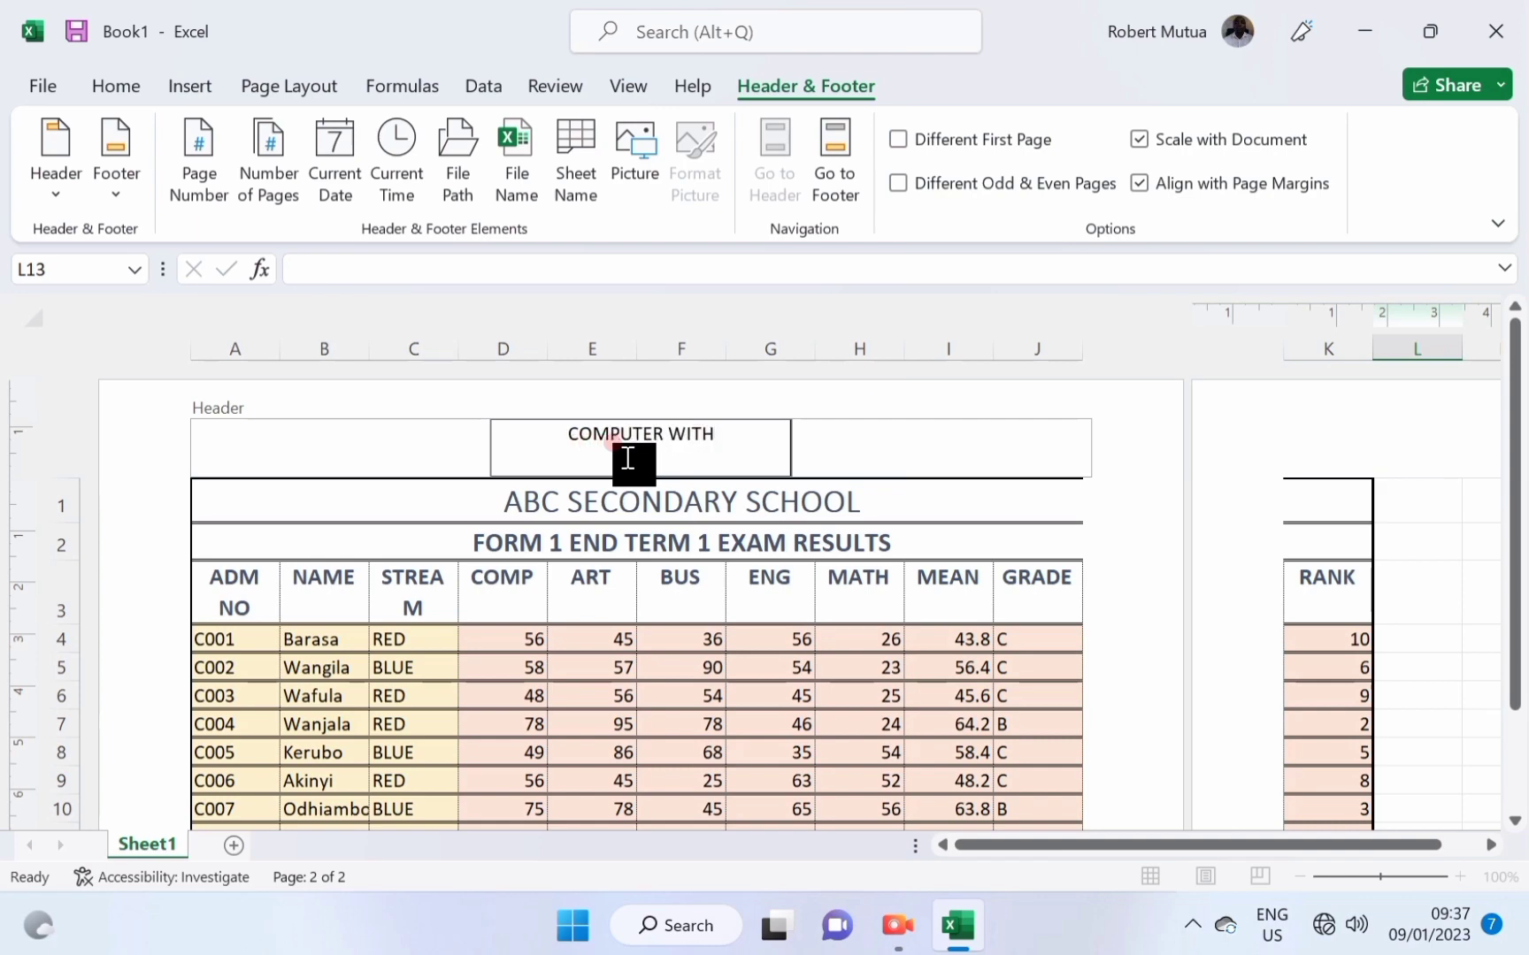
pyautogui.write(' ROBERT')
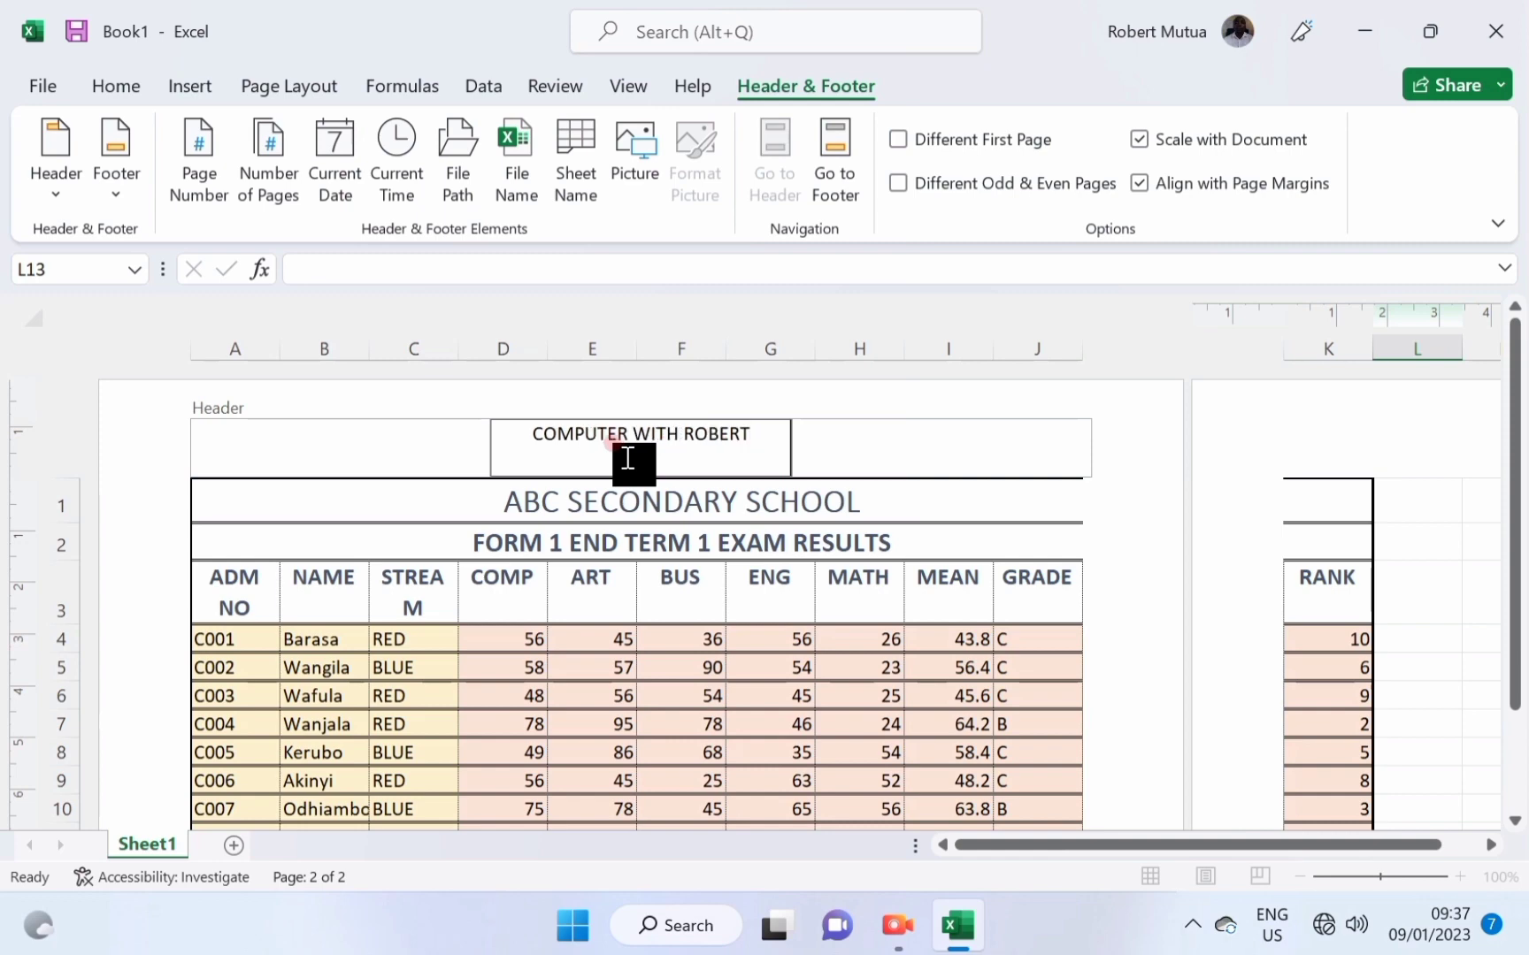
pyautogui.click(429, 464)
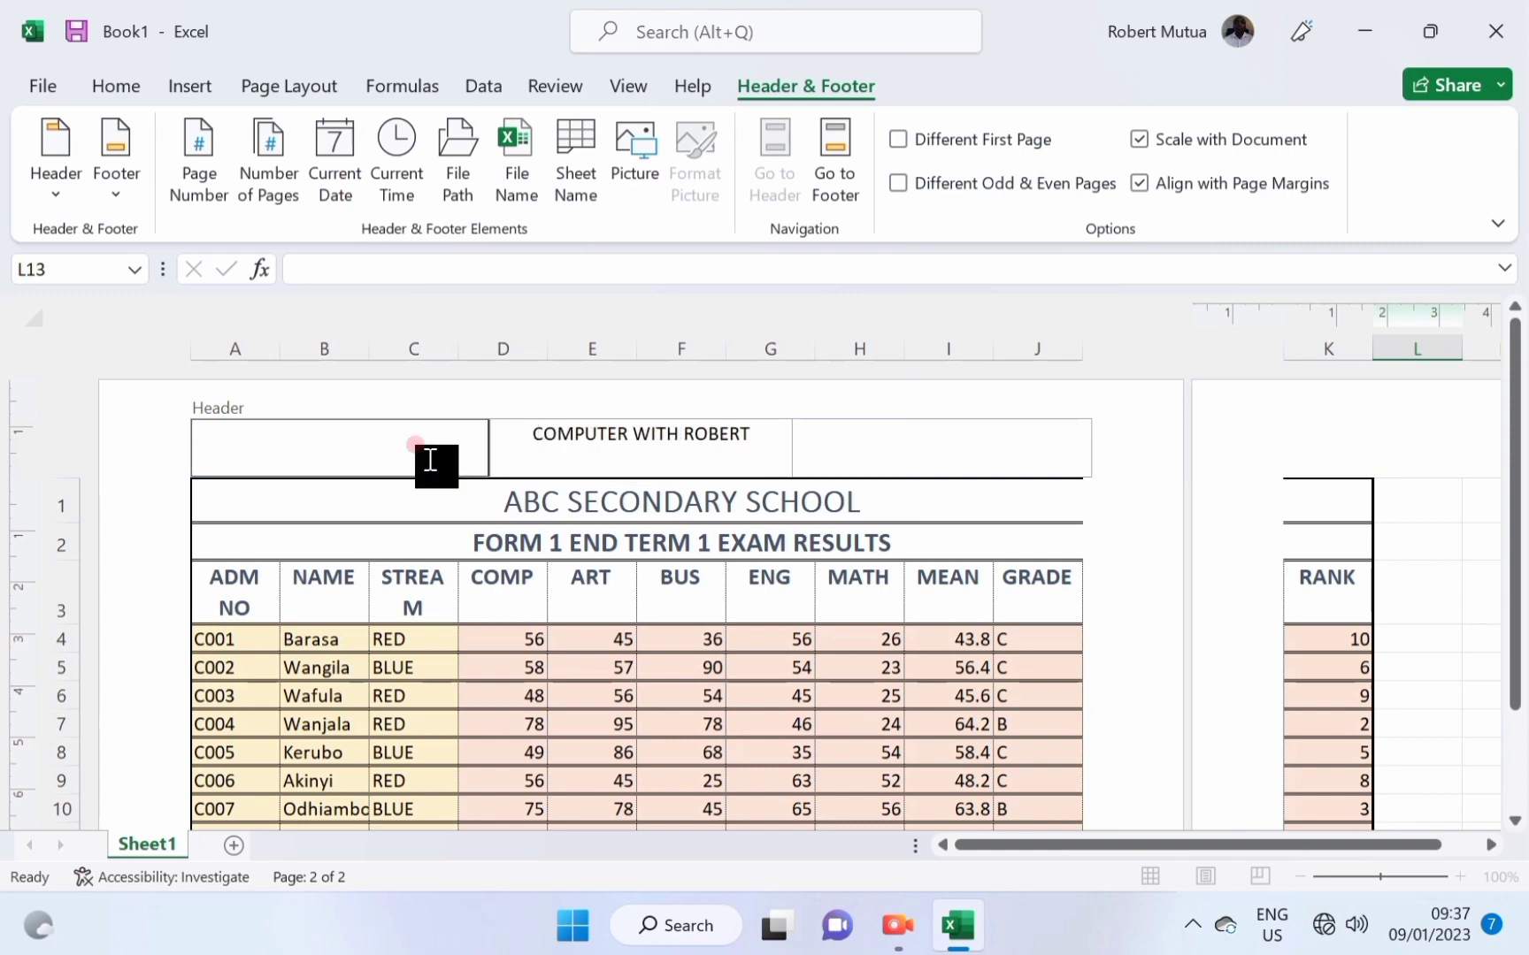
pyautogui.tripleClick(622, 432)
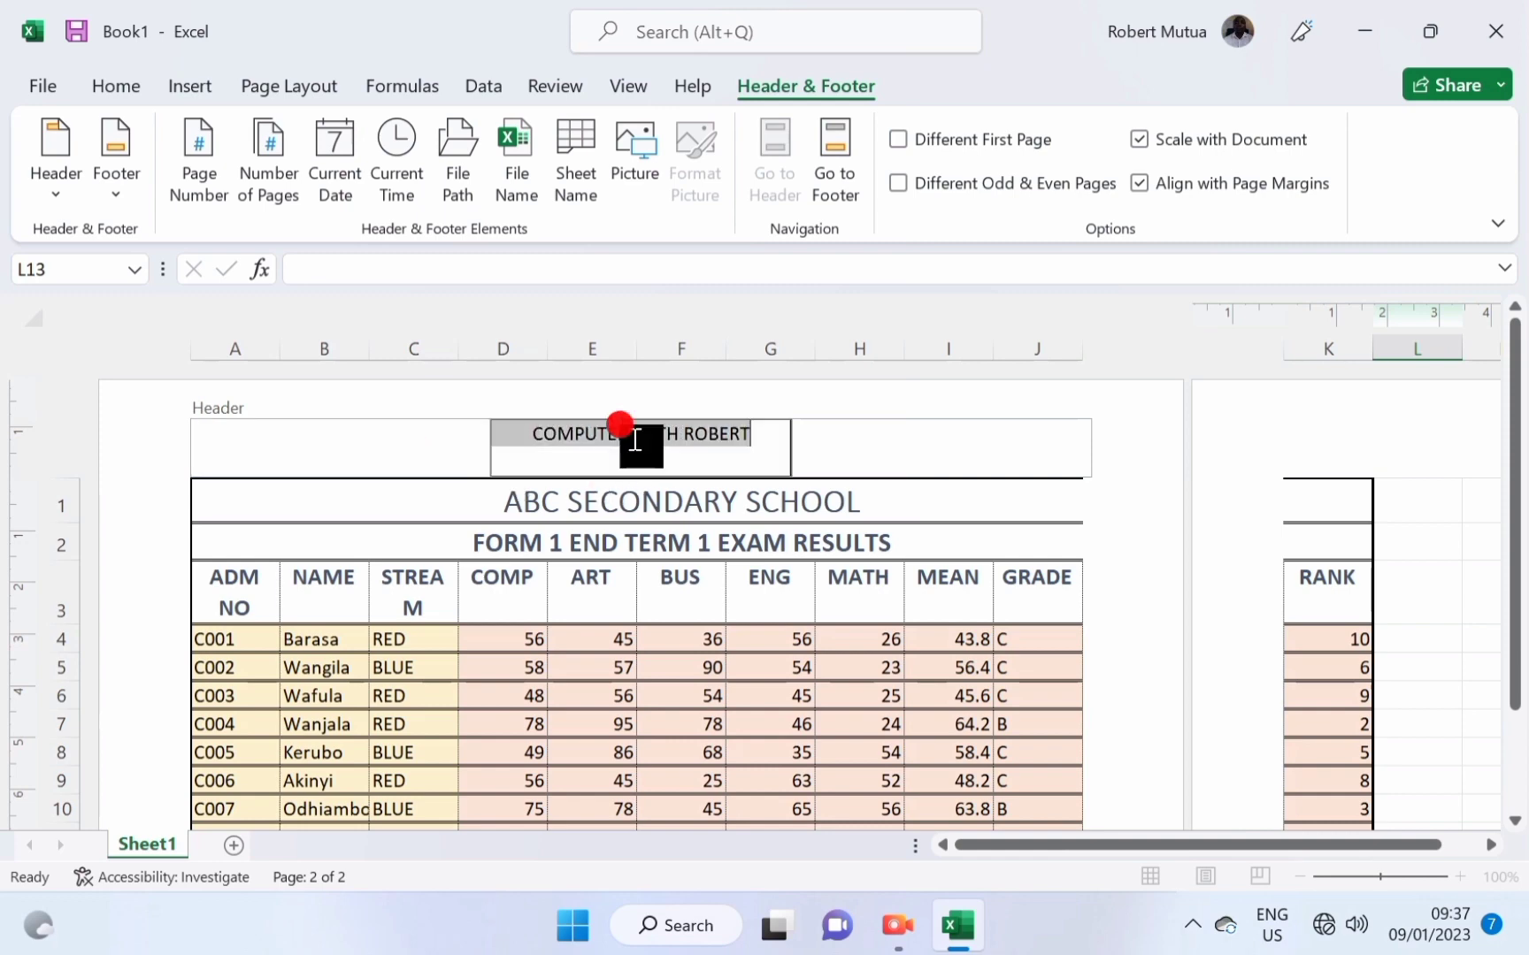
pyautogui.click(637, 501)
# Insert the current time into the centre footer so it shows 09:37.
pyautogui.scroll(-6, 651, 583)
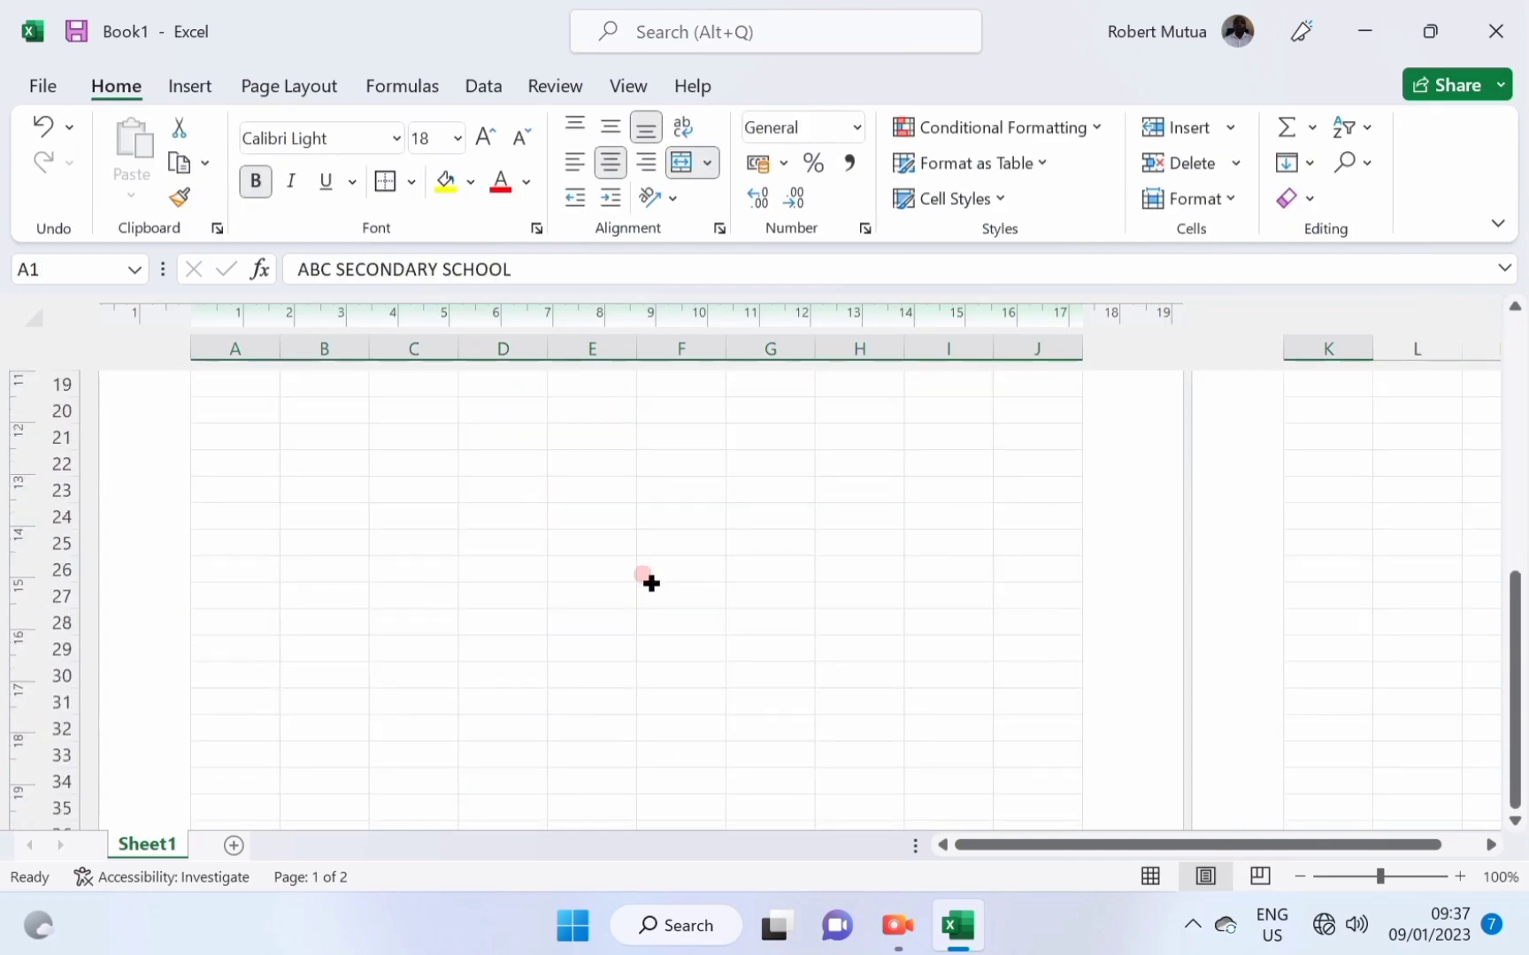
pyautogui.scroll(-8, 651, 583)
pyautogui.click(659, 544)
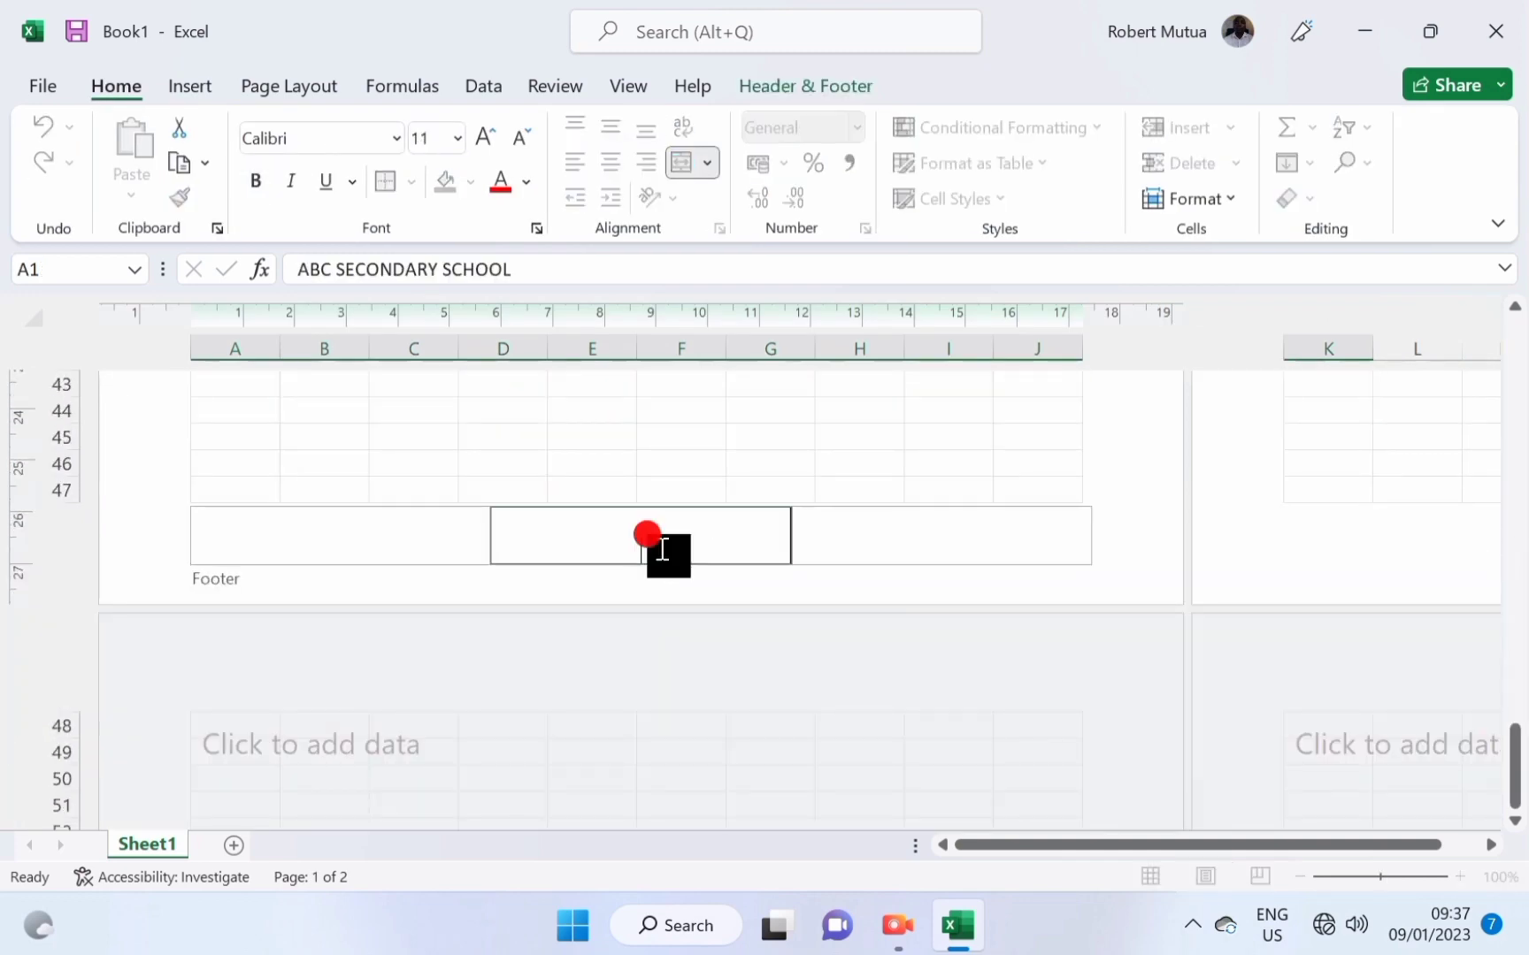
pyautogui.click(769, 95)
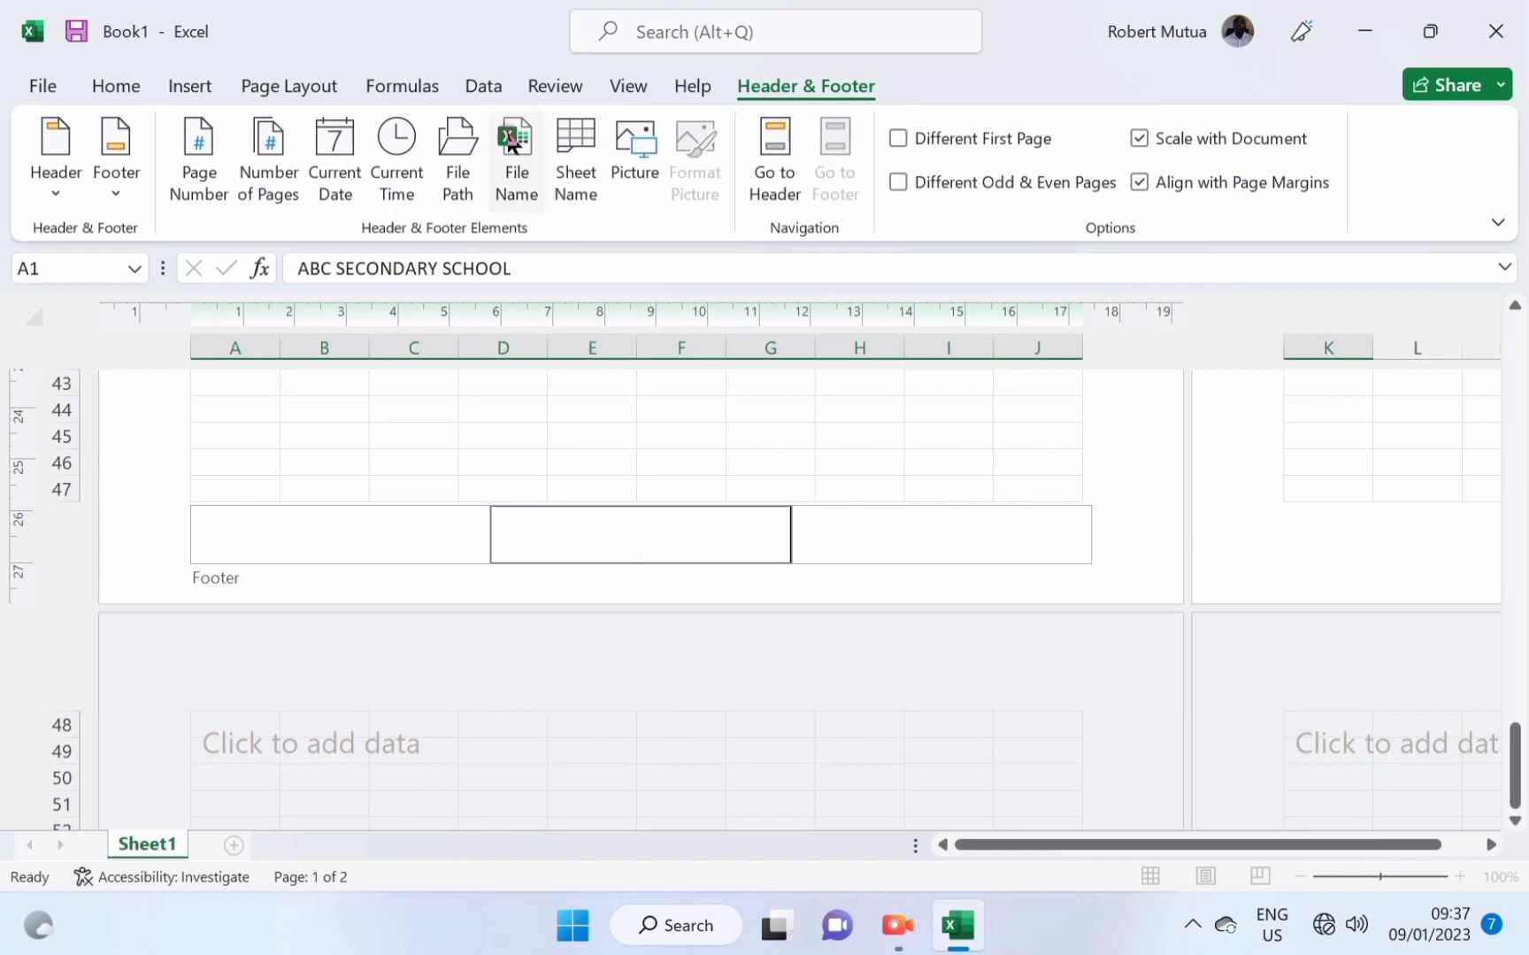
pyautogui.click(392, 138)
pyautogui.click(604, 501)
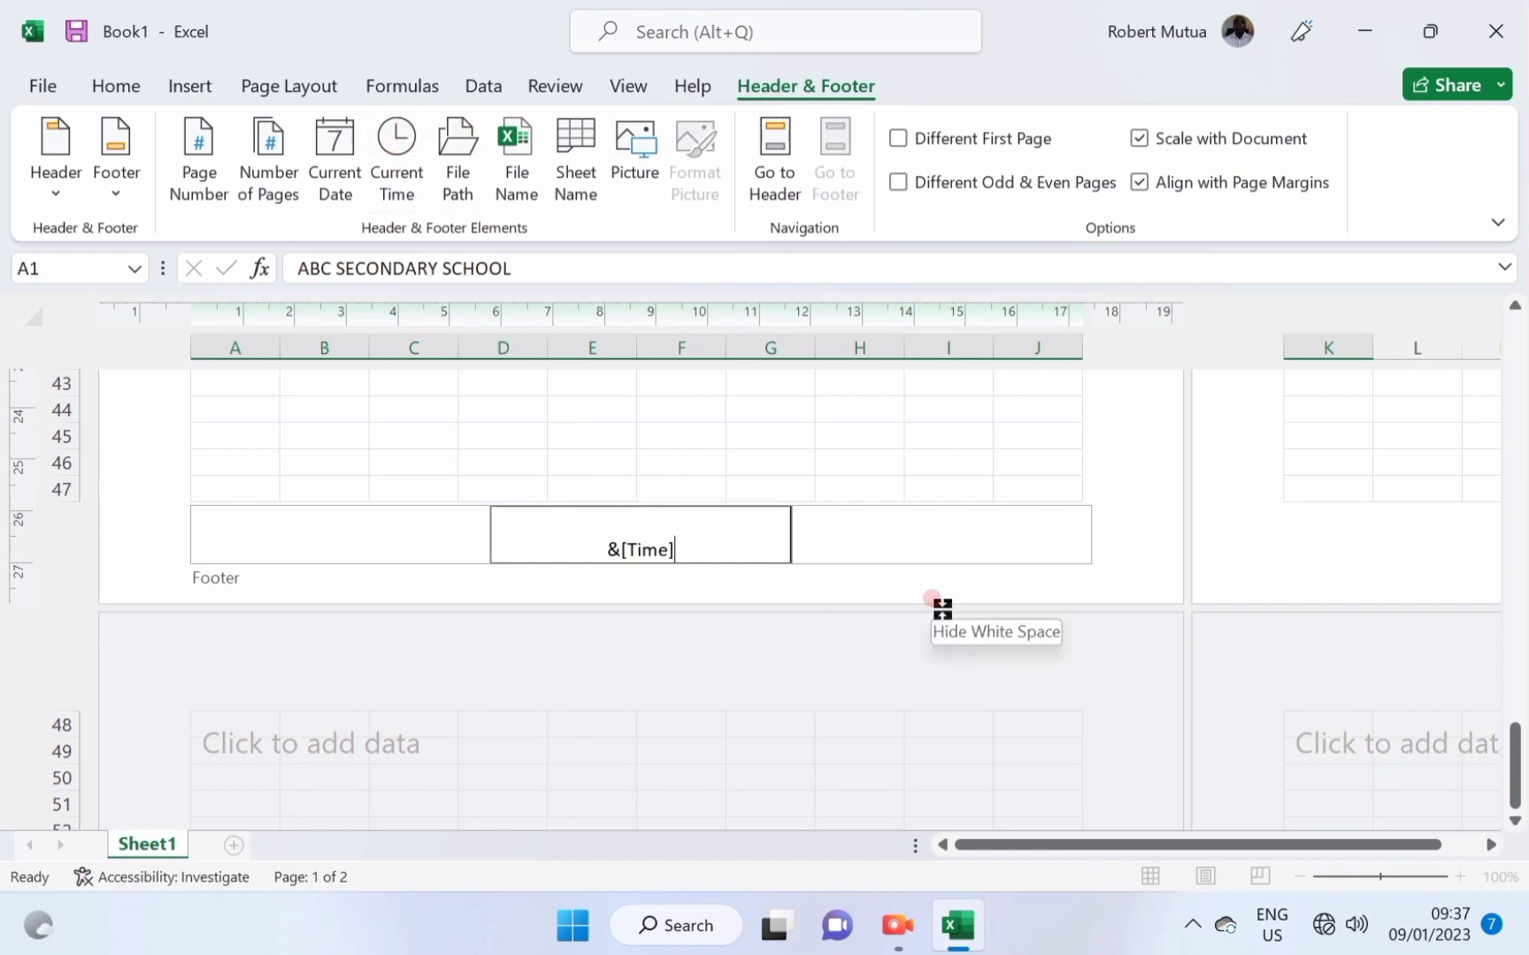
pyautogui.click(670, 442)
pyautogui.scroll(5, 670, 438)
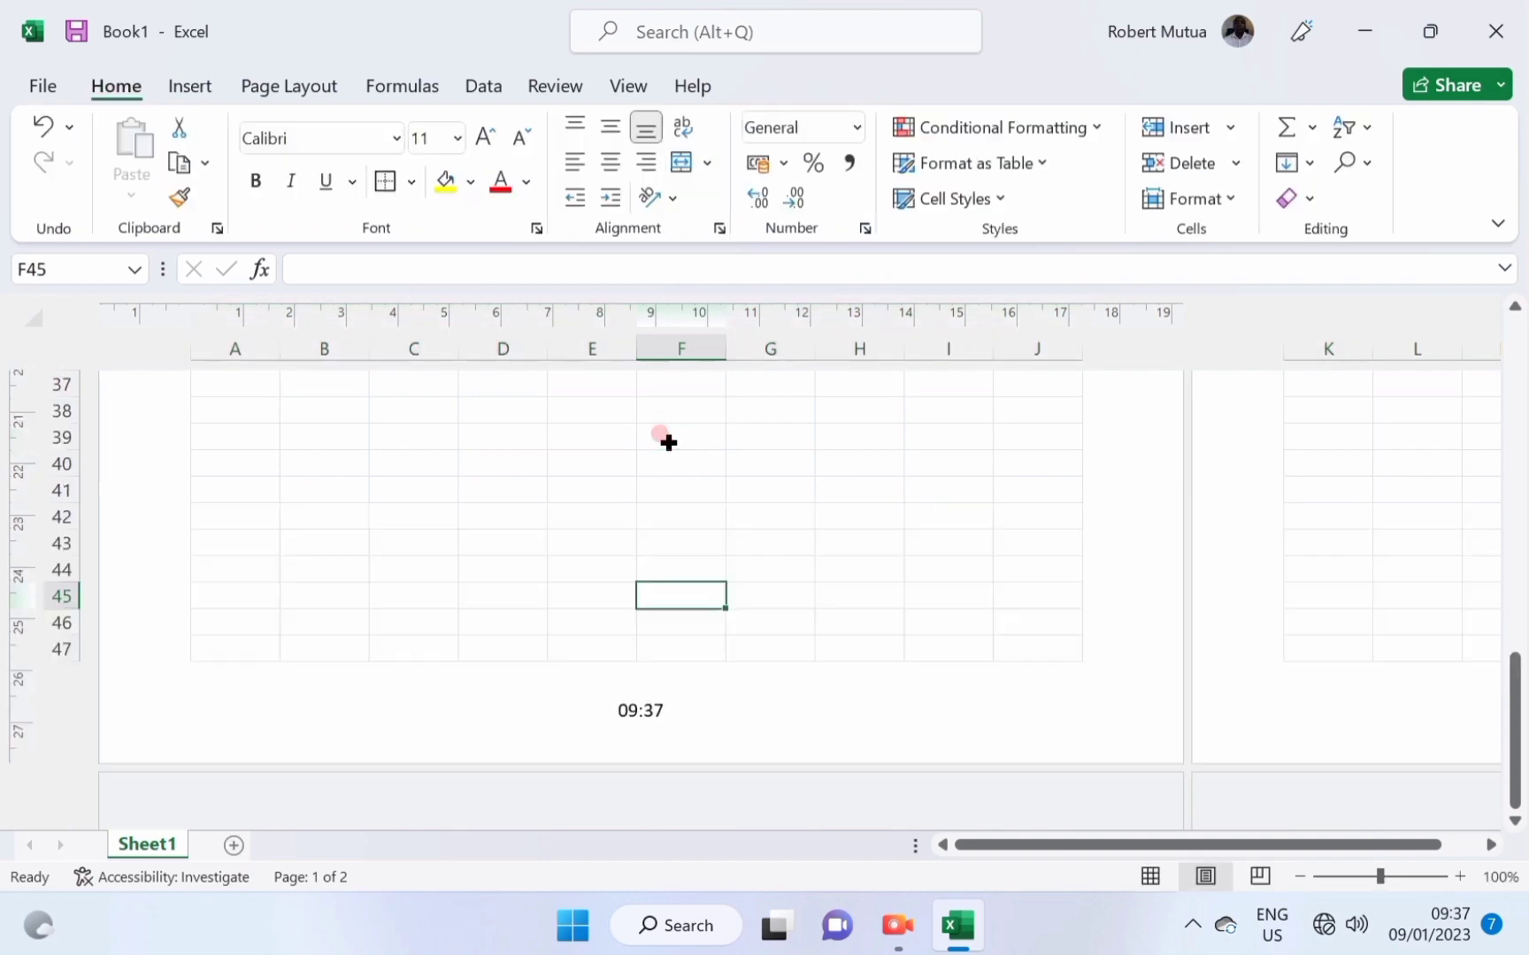
pyautogui.scroll(10, 670, 433)
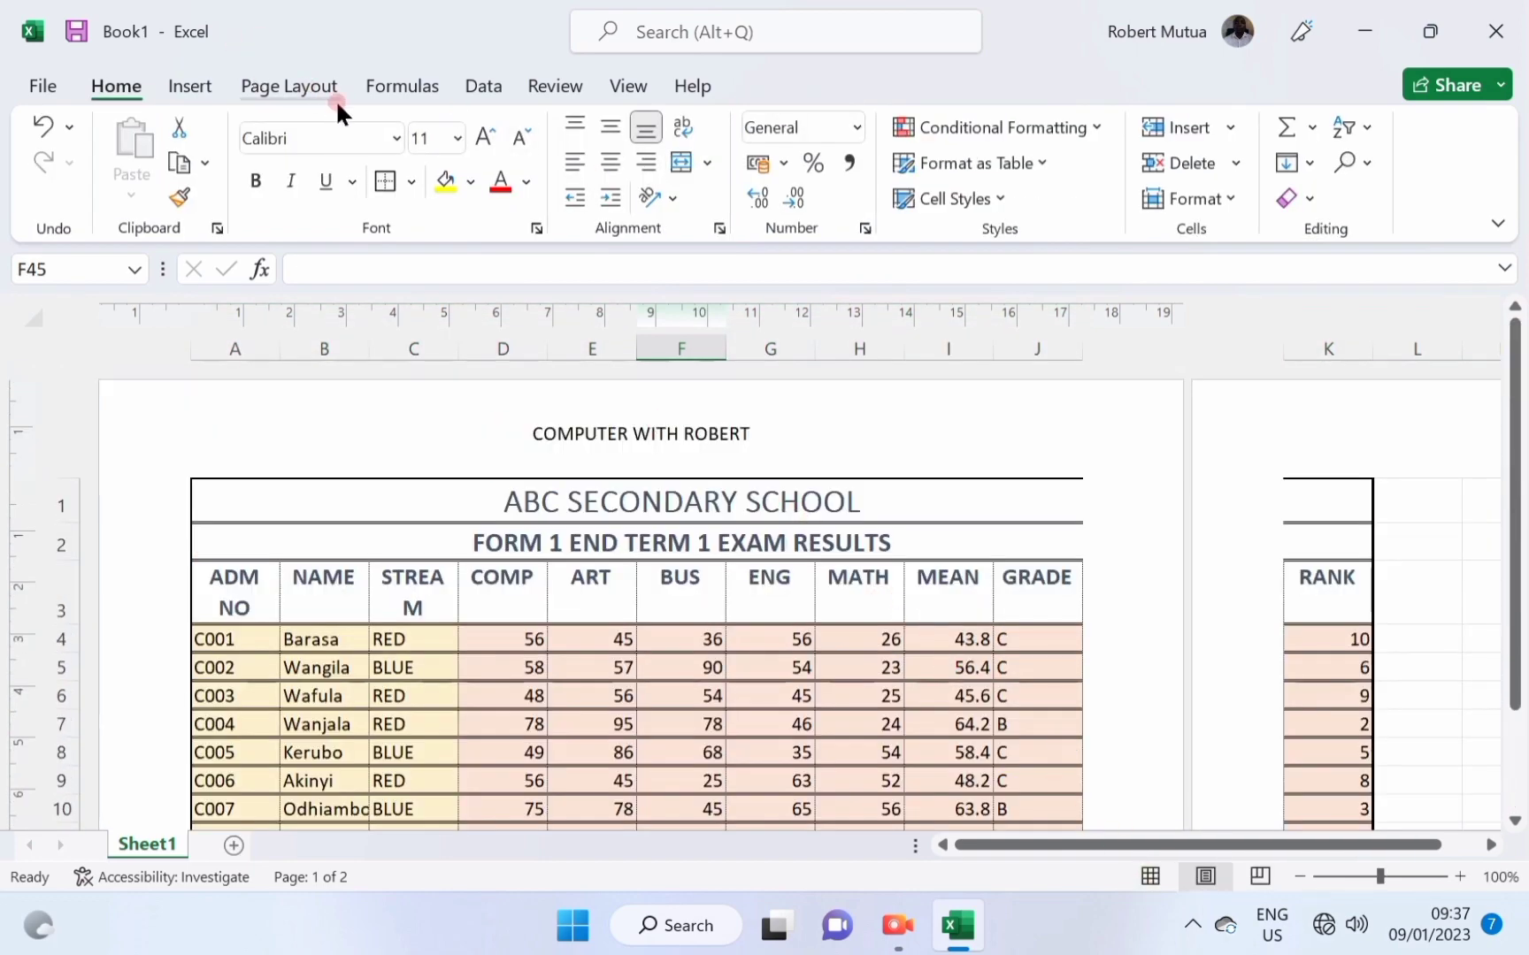
# Try landscape page orientation, then switch the page back to portrait.
pyautogui.click(297, 86)
pyautogui.click(326, 162)
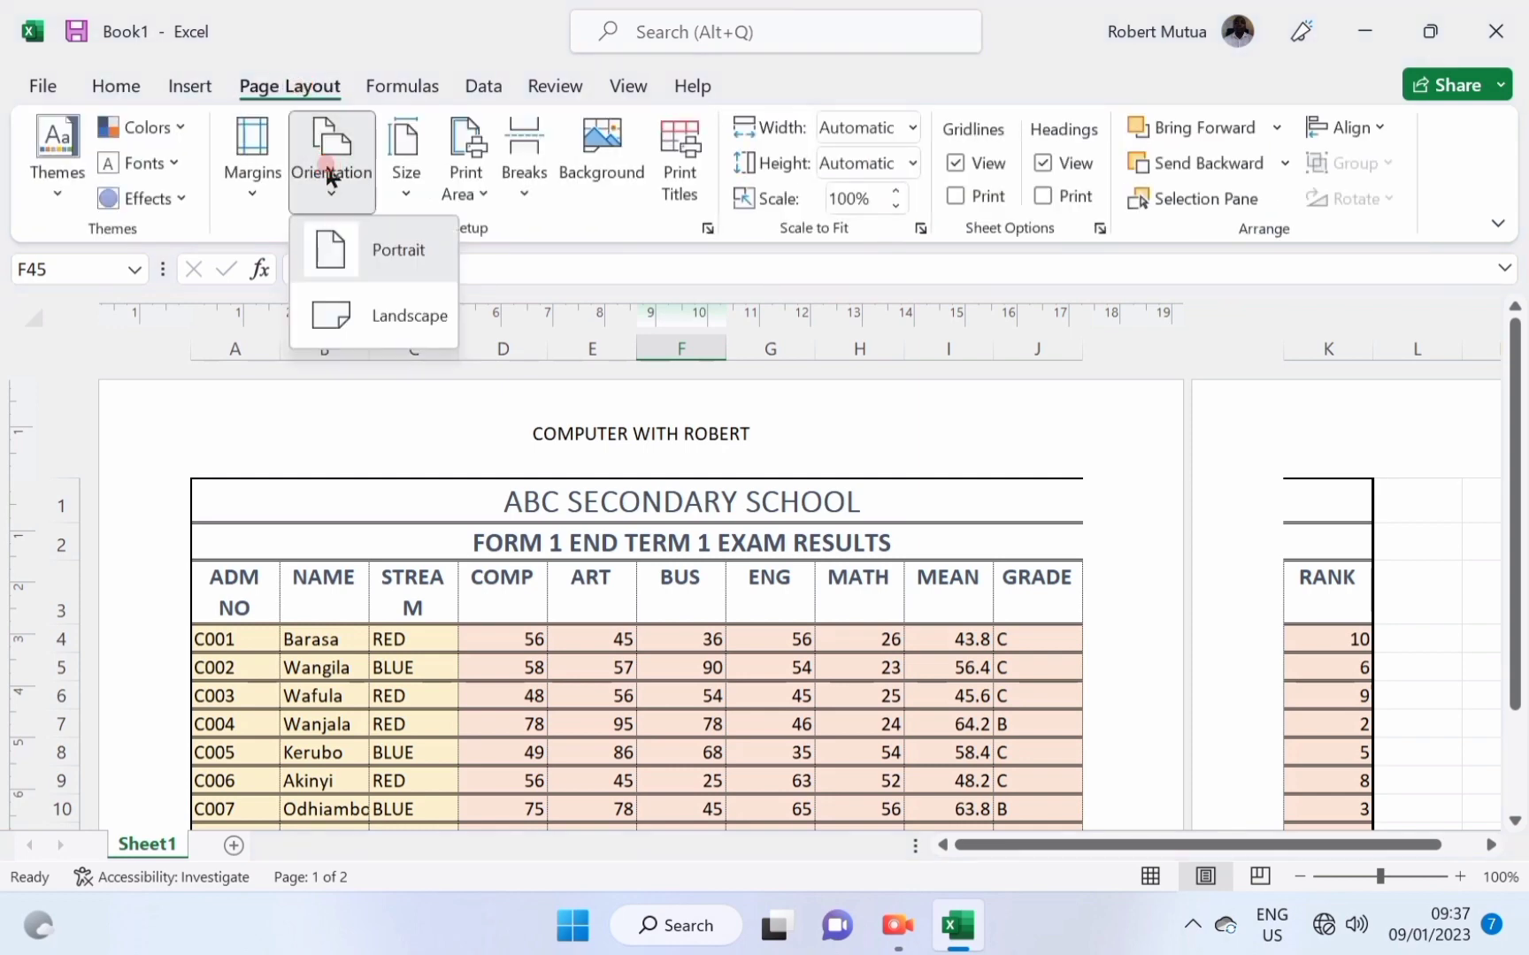
pyautogui.click(343, 308)
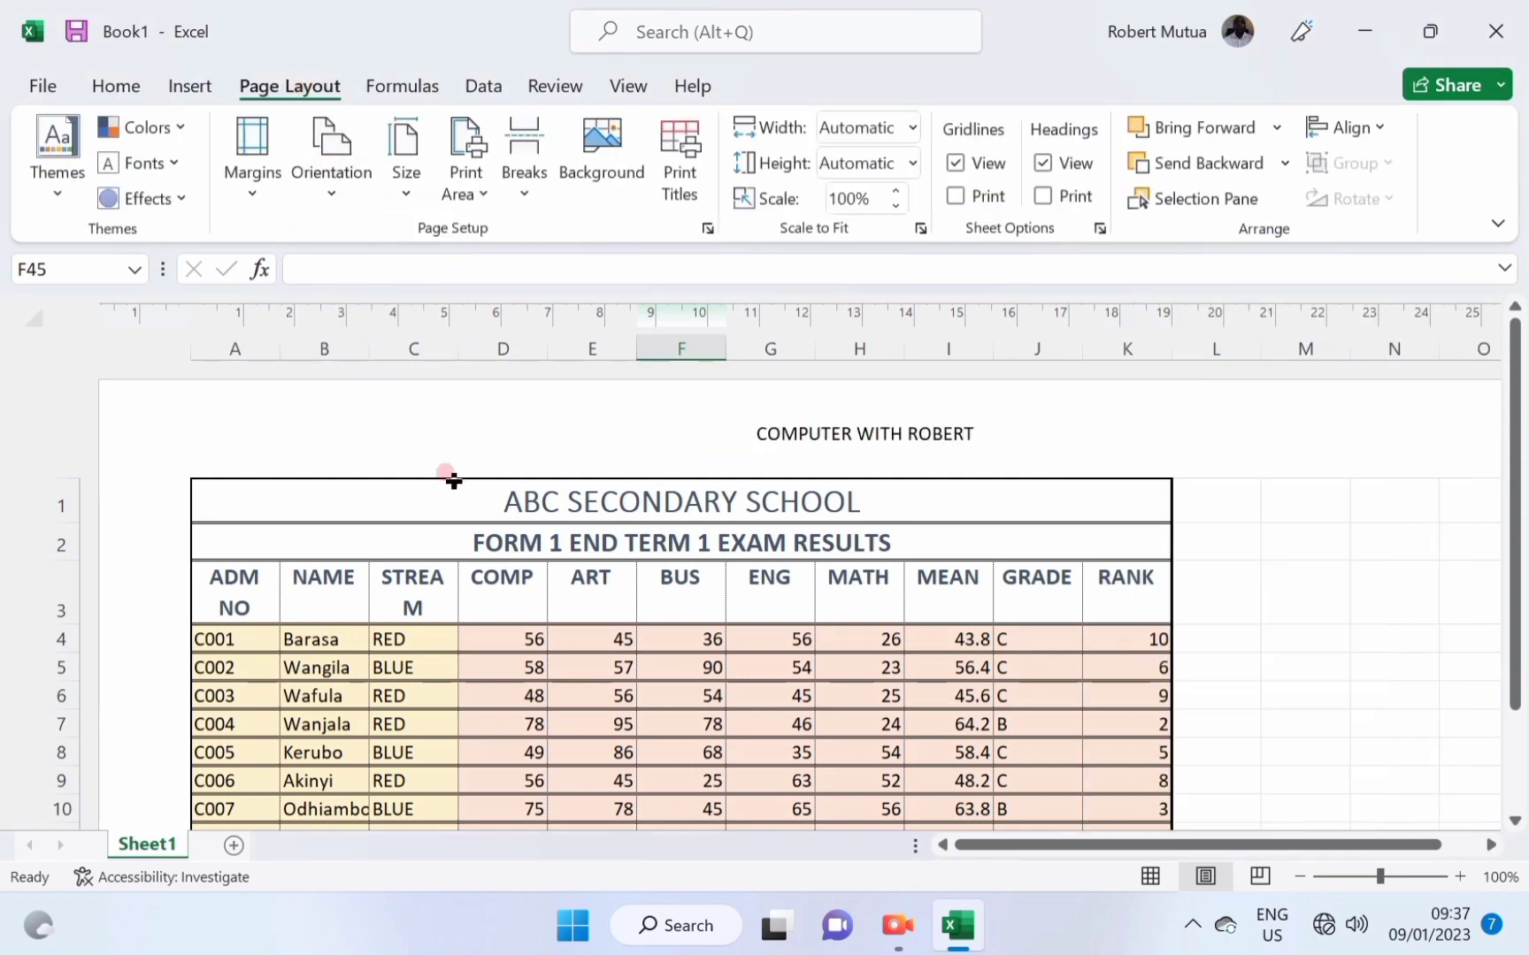
pyautogui.scroll(-5, 531, 678)
pyautogui.scroll(5, 530, 677)
pyautogui.click(332, 177)
pyautogui.click(342, 241)
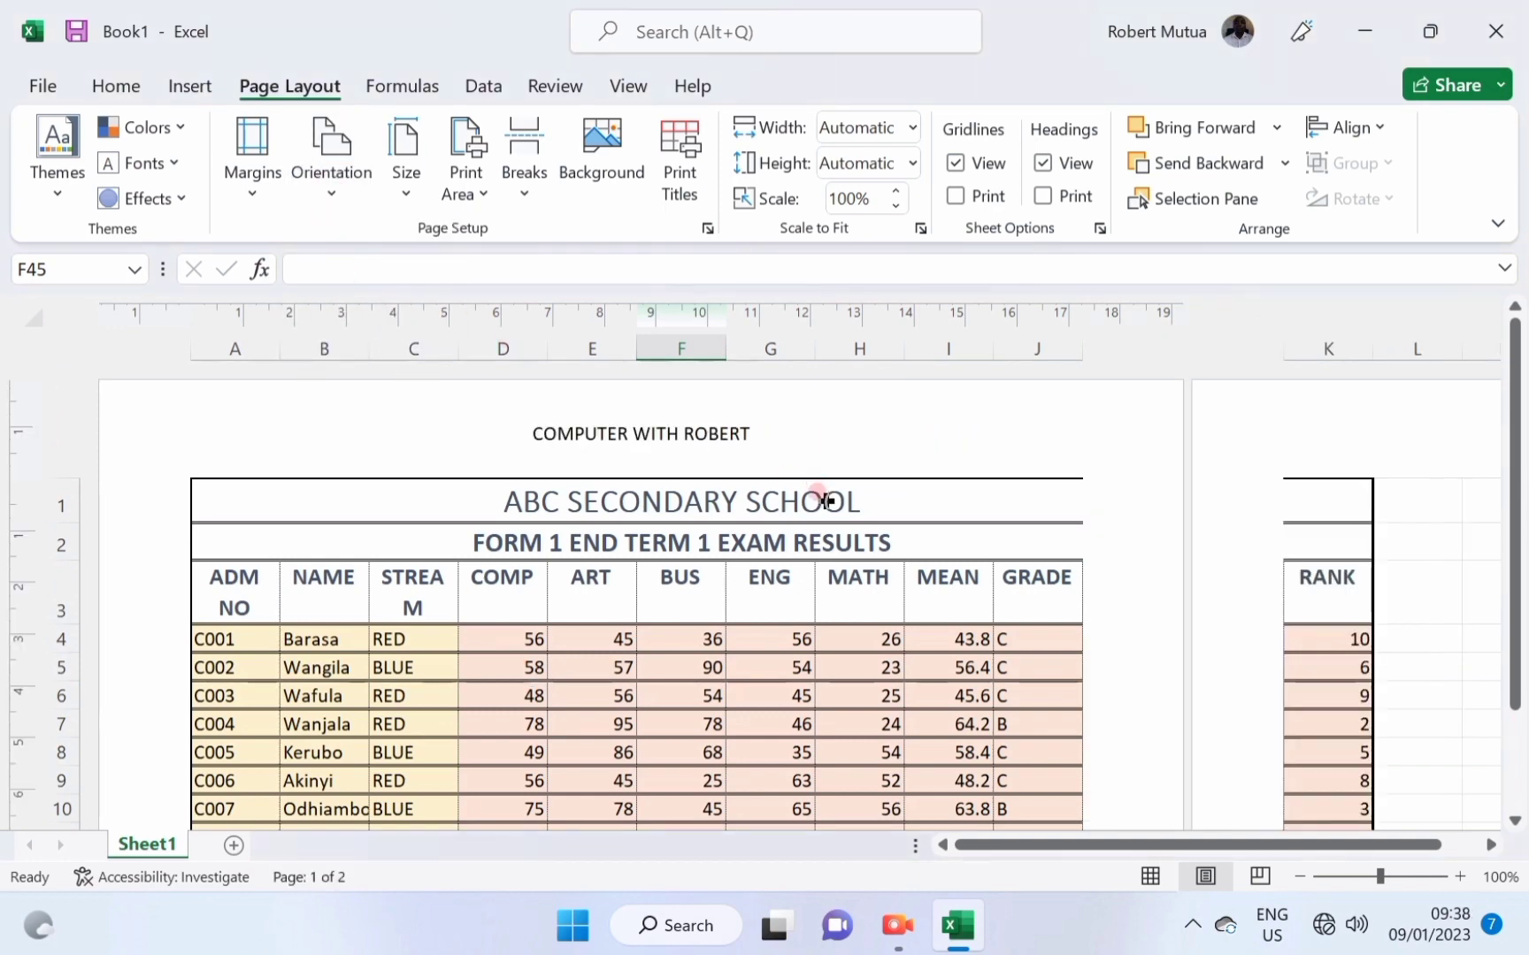
# In print preview, set scaling to Fit All Columns on One Page so RANK fits.
pyautogui.click(52, 95)
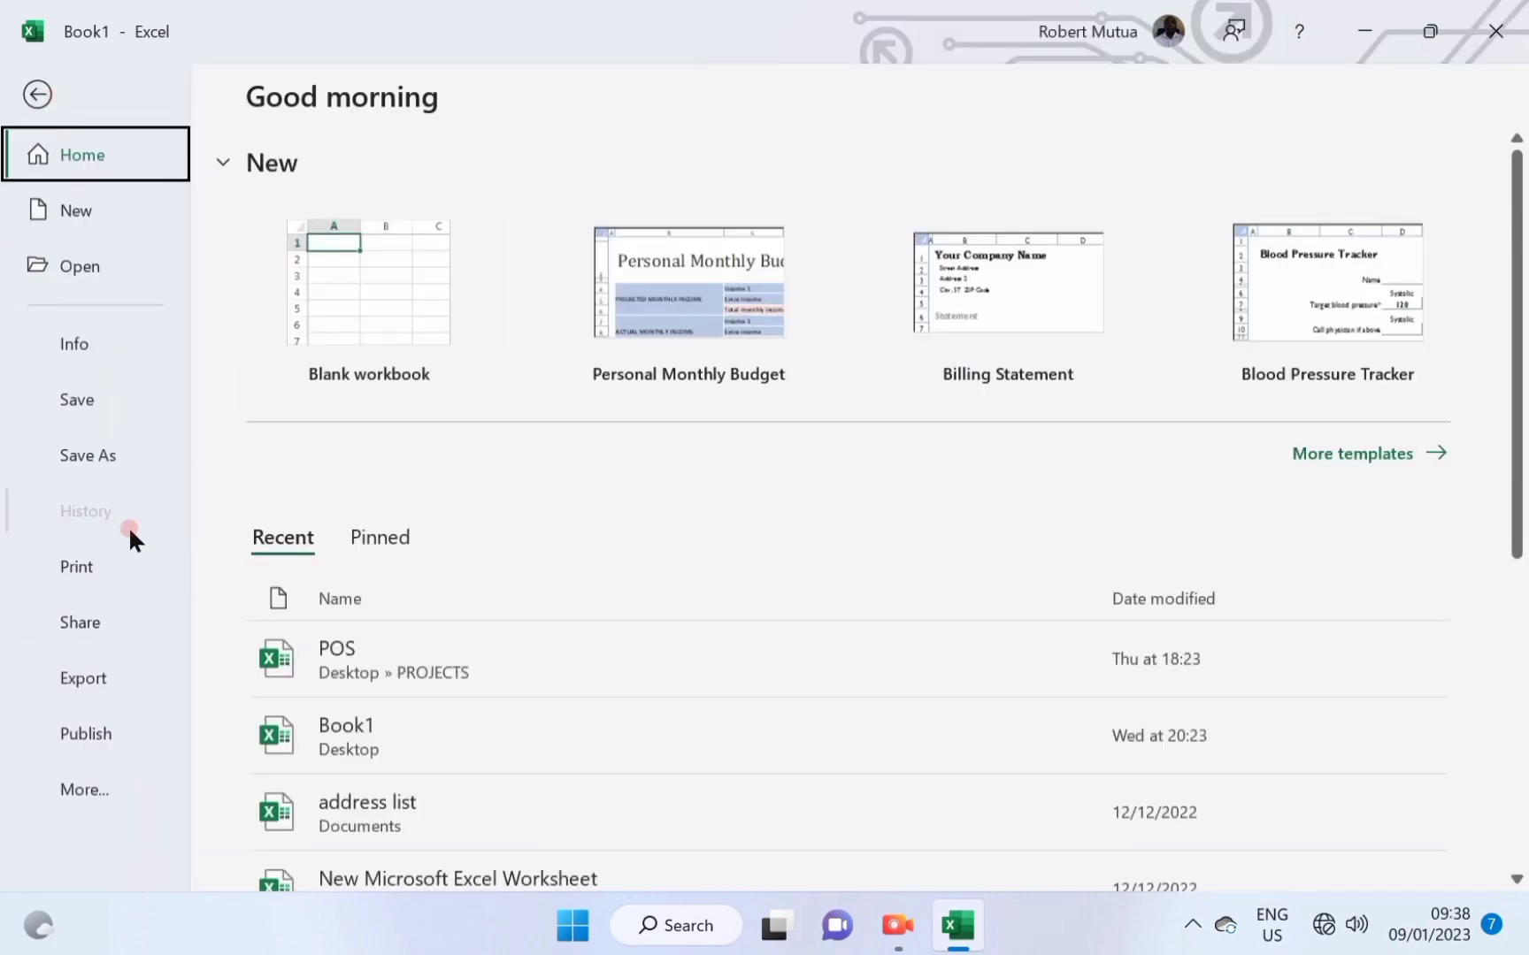
pyautogui.click(80, 568)
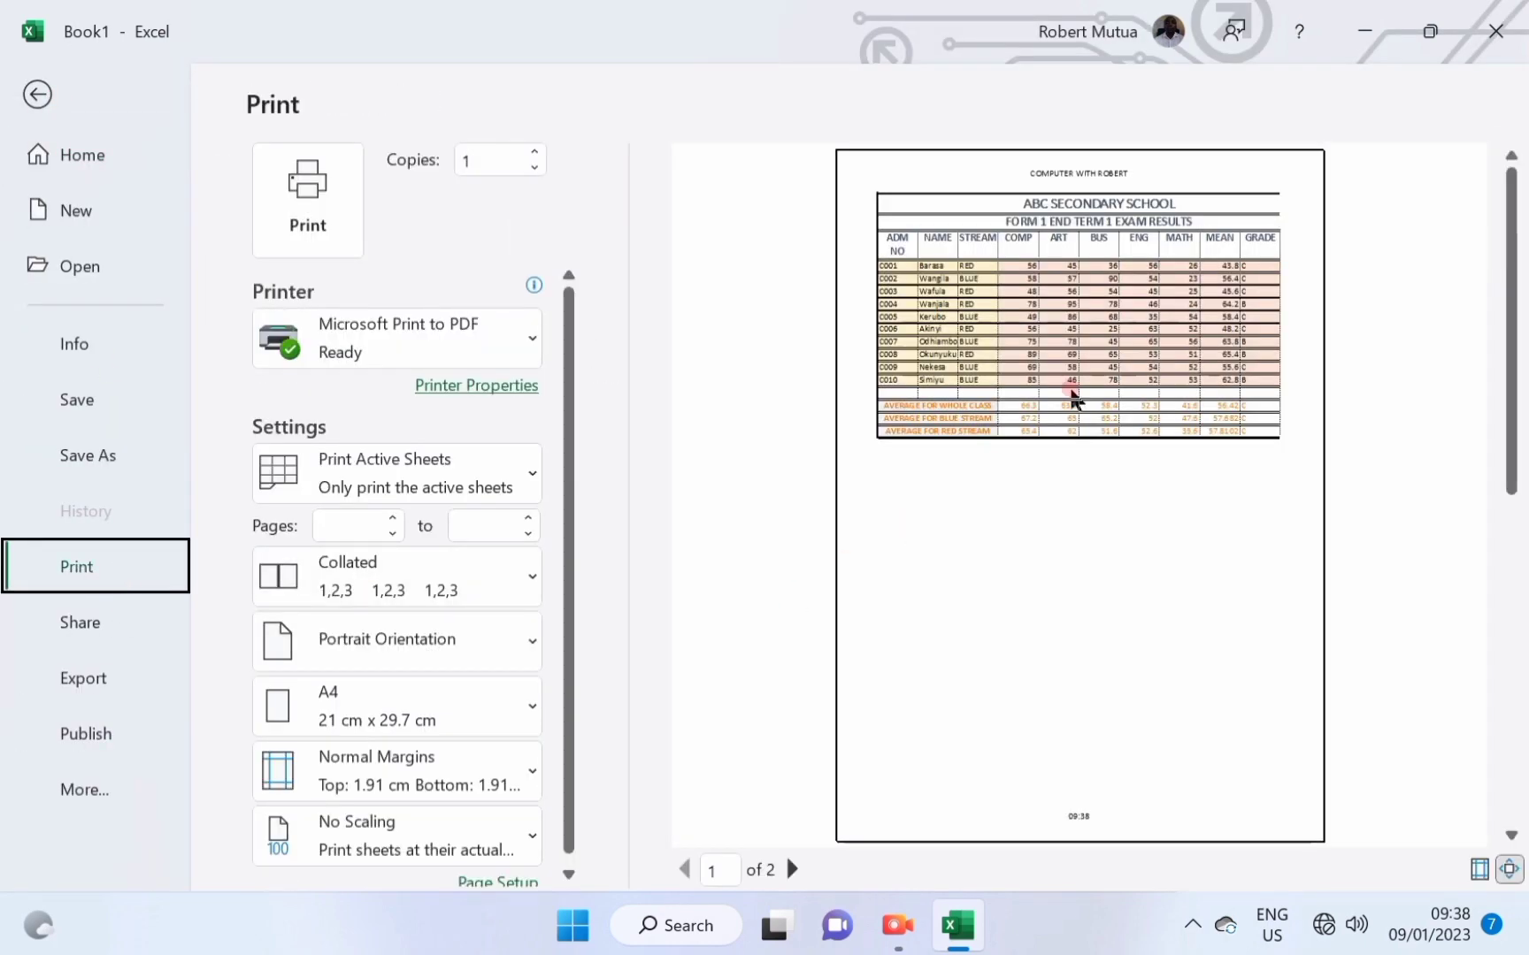
pyautogui.click(792, 869)
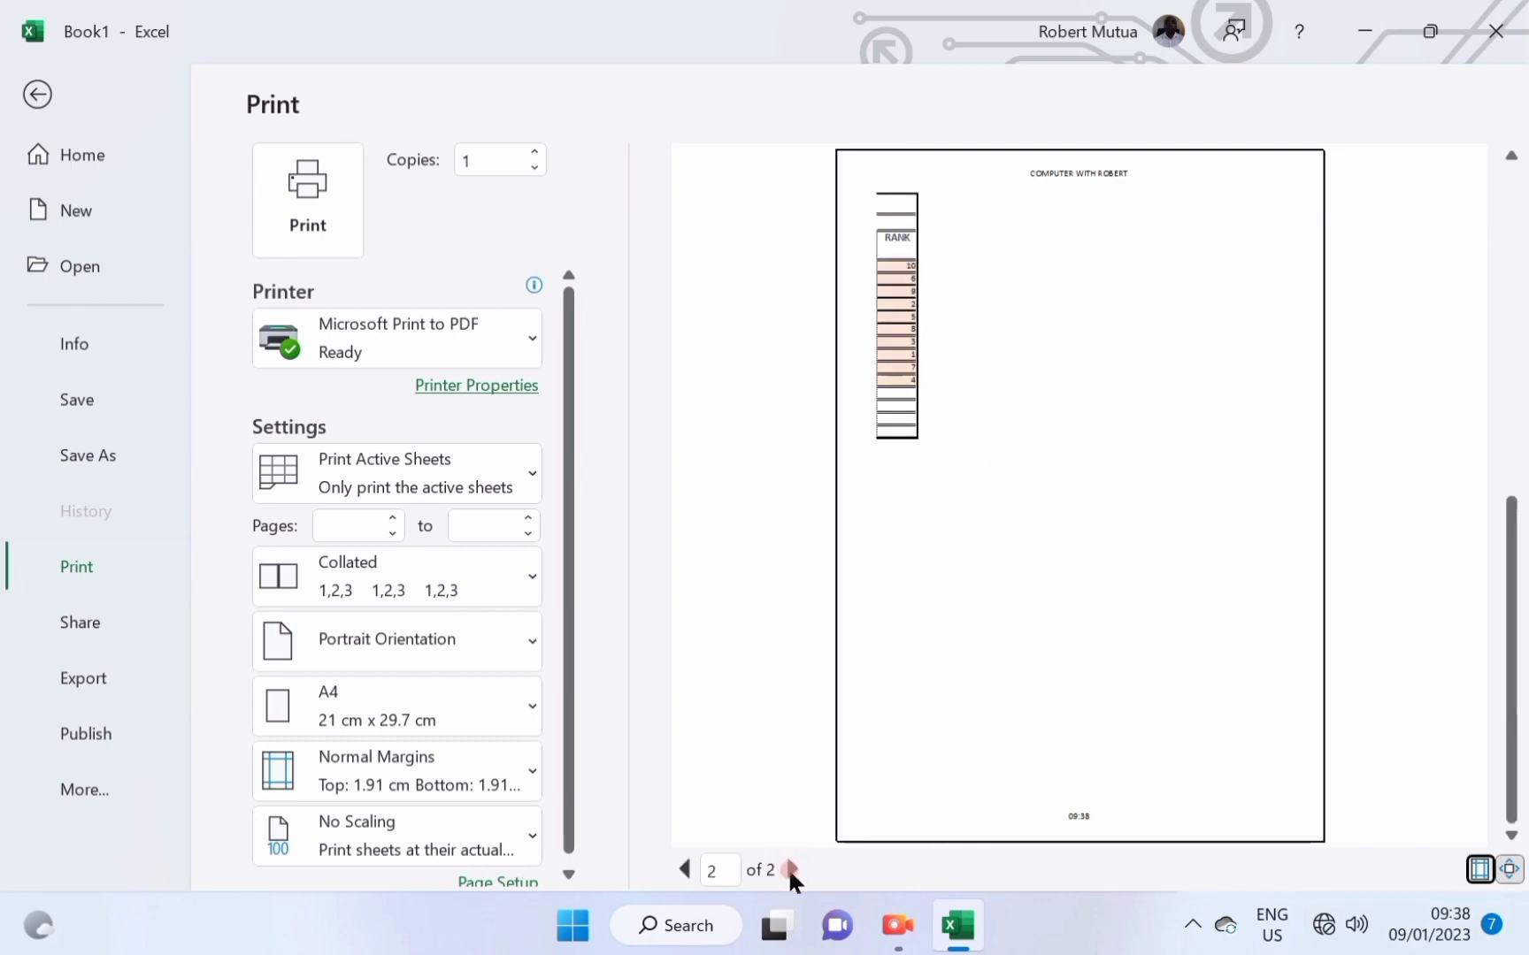
pyautogui.click(685, 870)
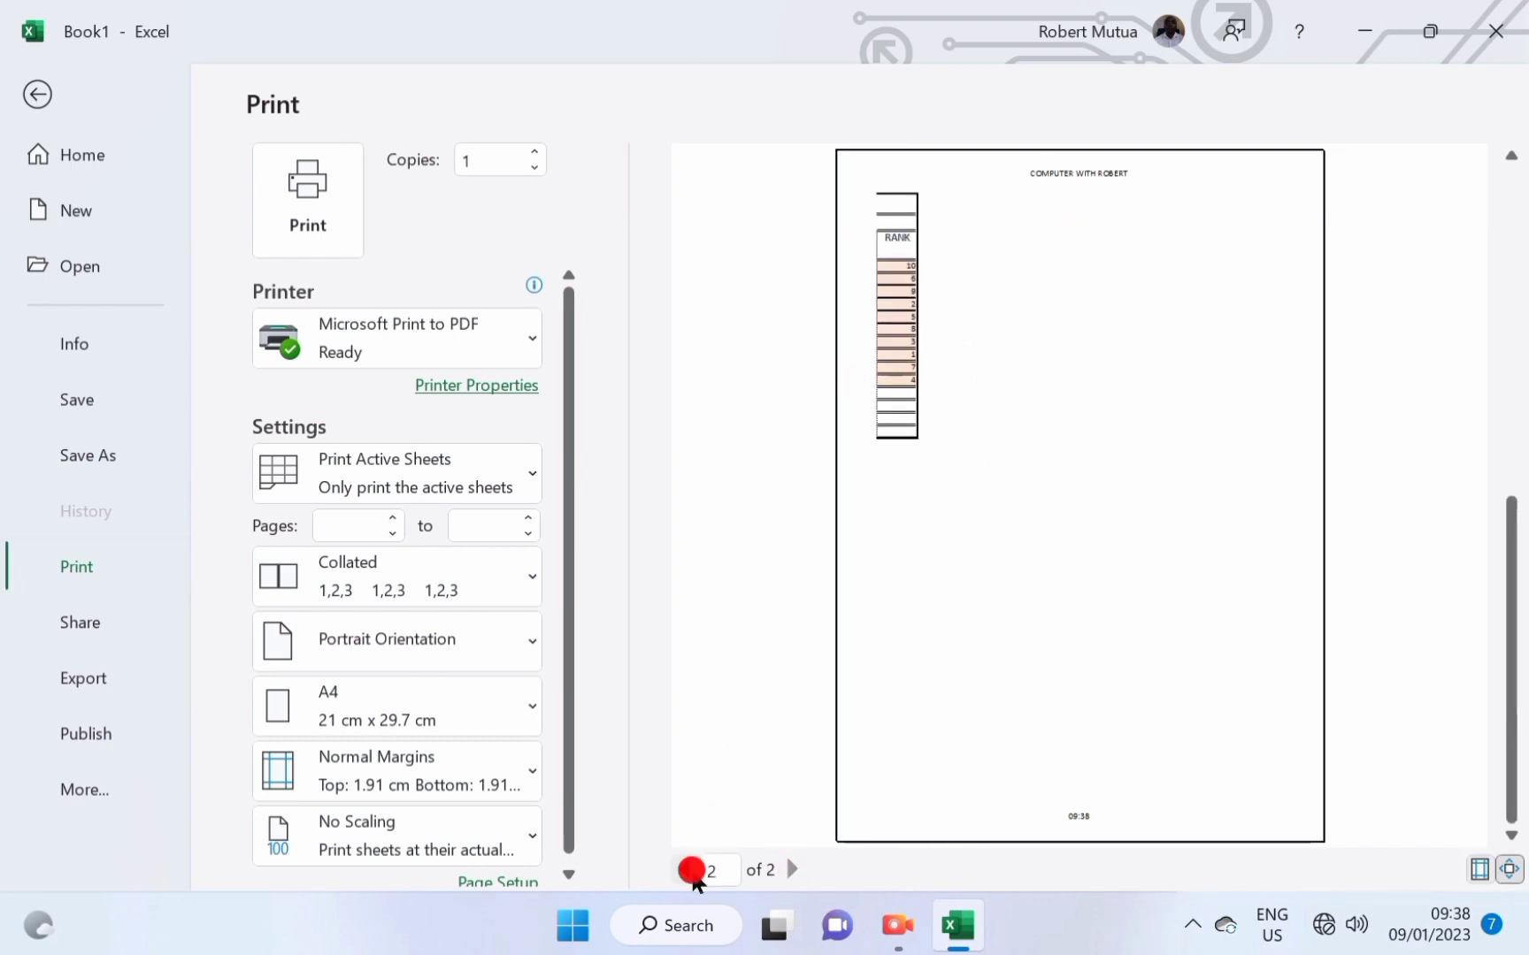
pyautogui.scroll(-1, 486, 659)
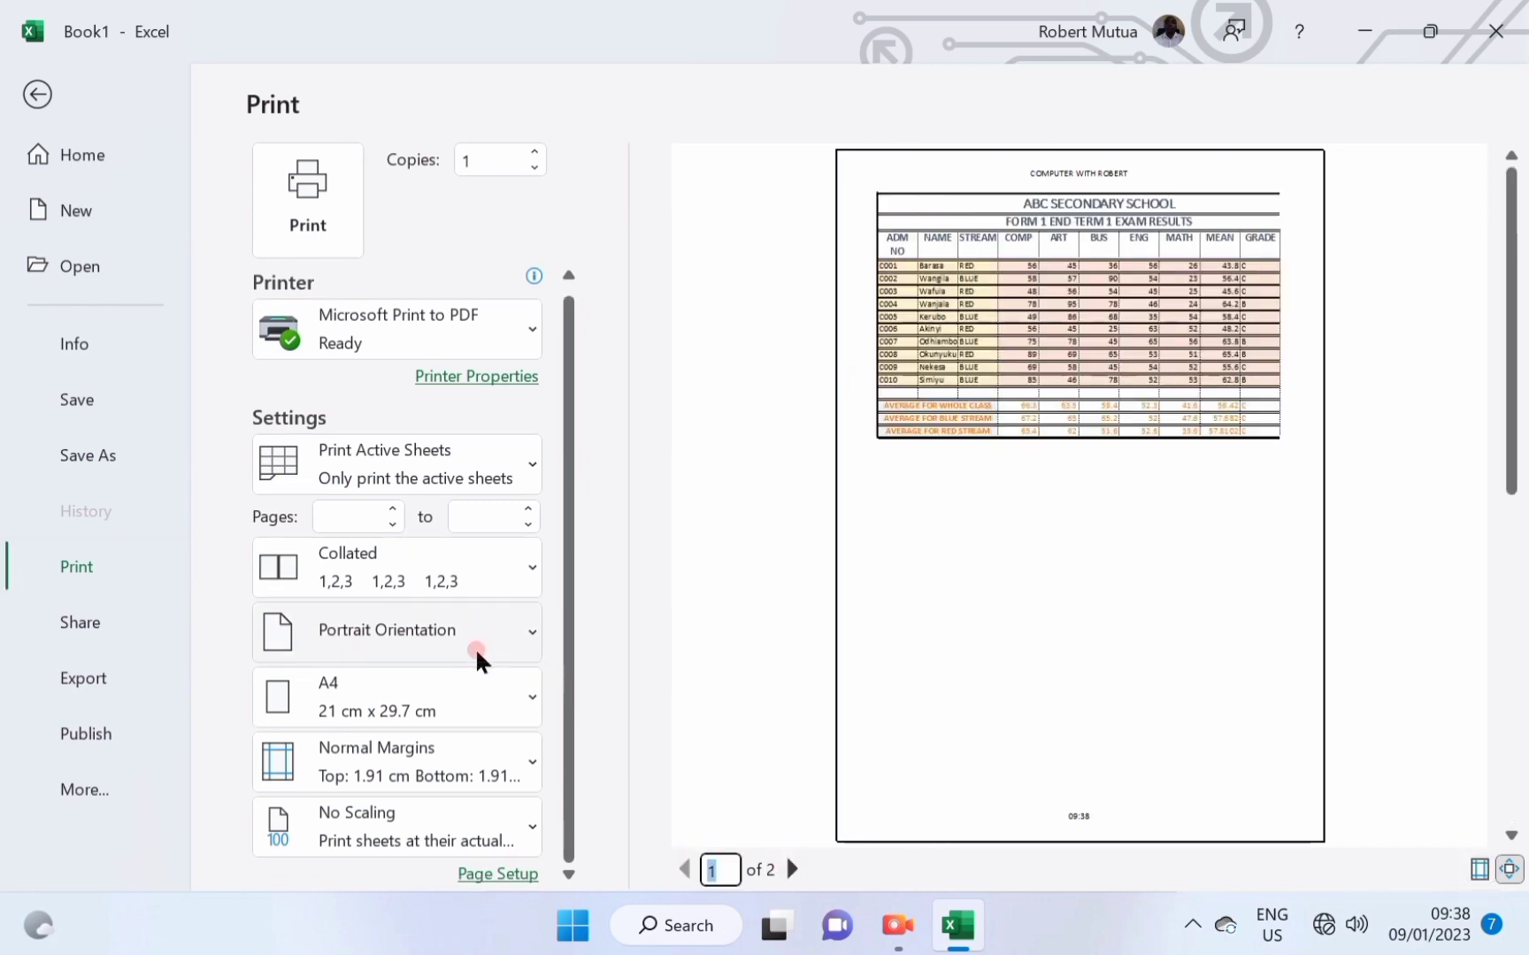
pyautogui.click(410, 824)
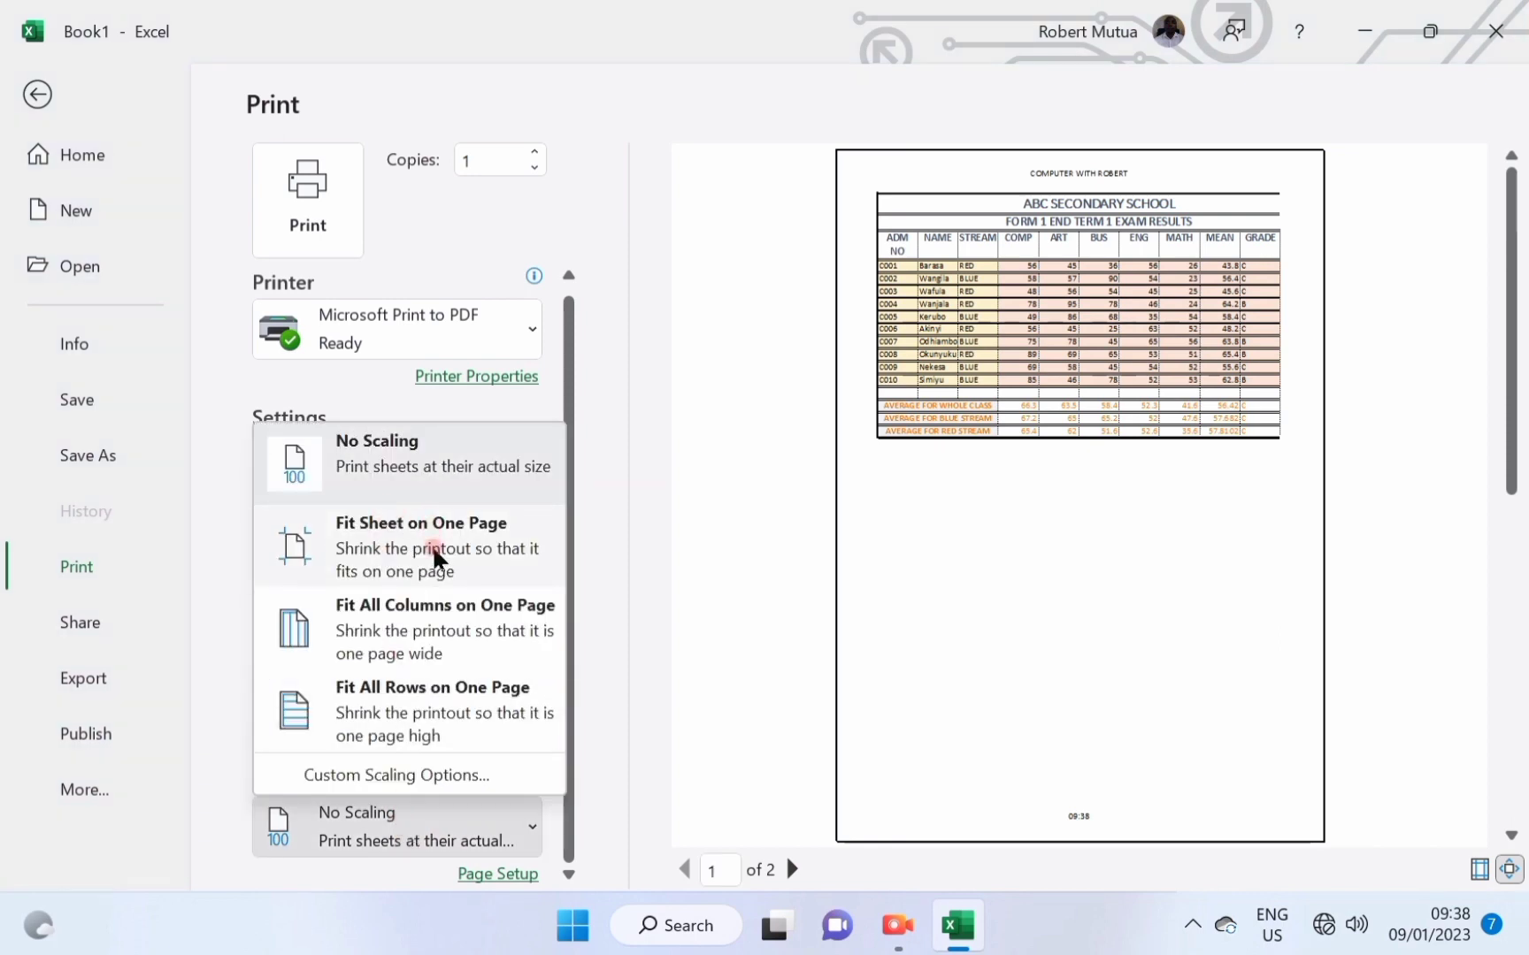
pyautogui.click(434, 632)
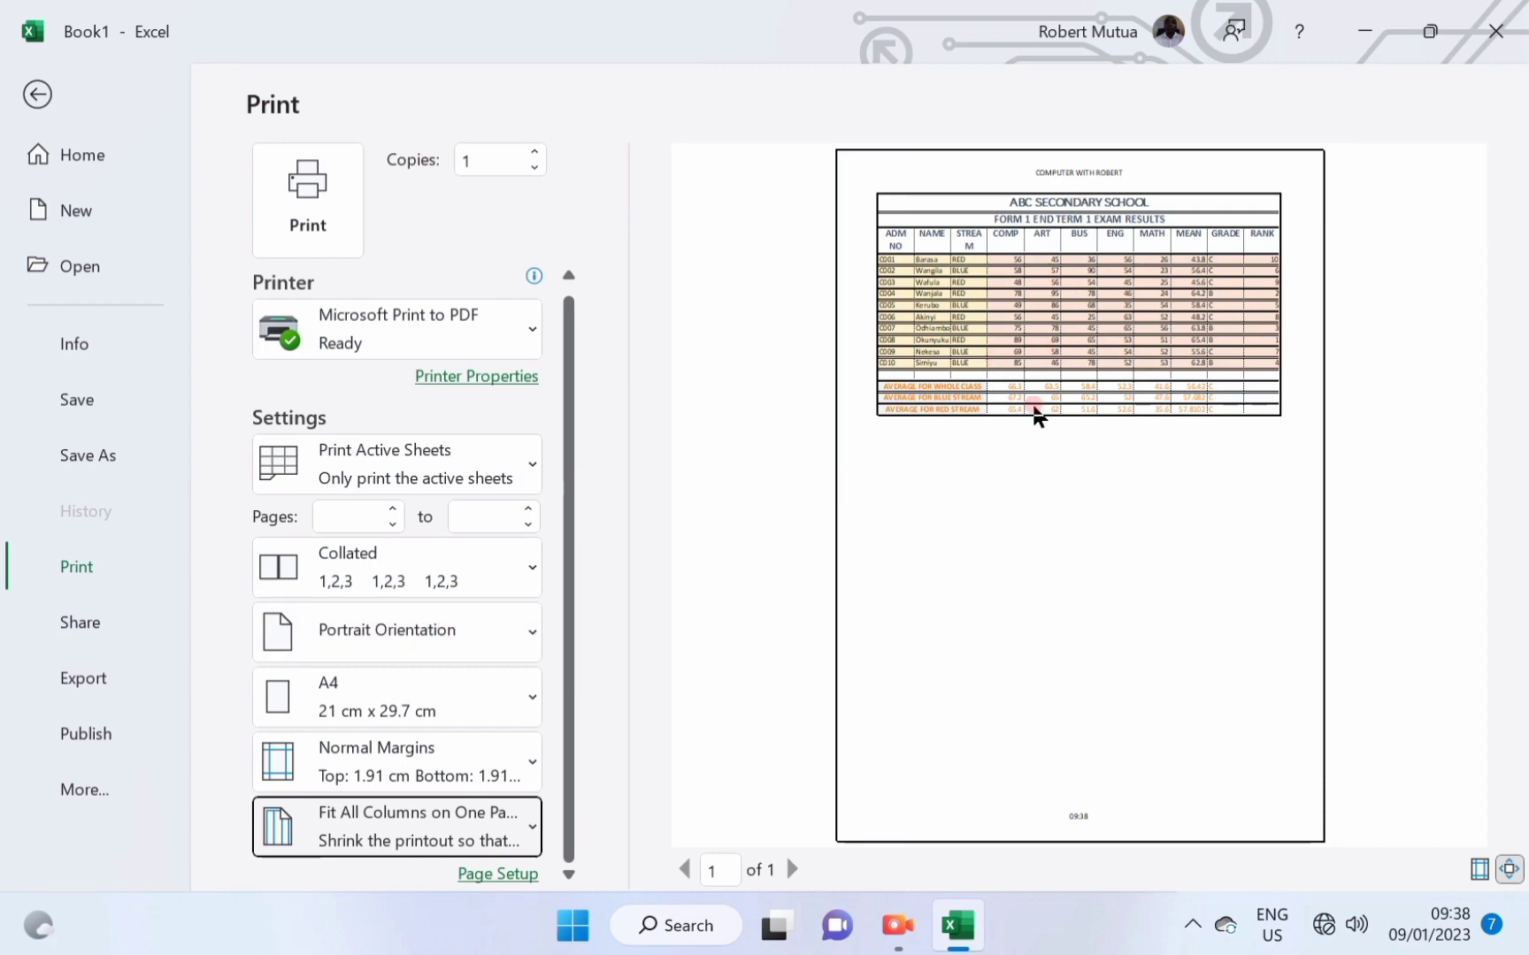
pyautogui.press('Escape')
pyautogui.moveTo(180, 379); pyautogui.dragTo(279, 733)
# Centre-align the student records and average rows in range B4:K17.
pyautogui.click(292, 752)
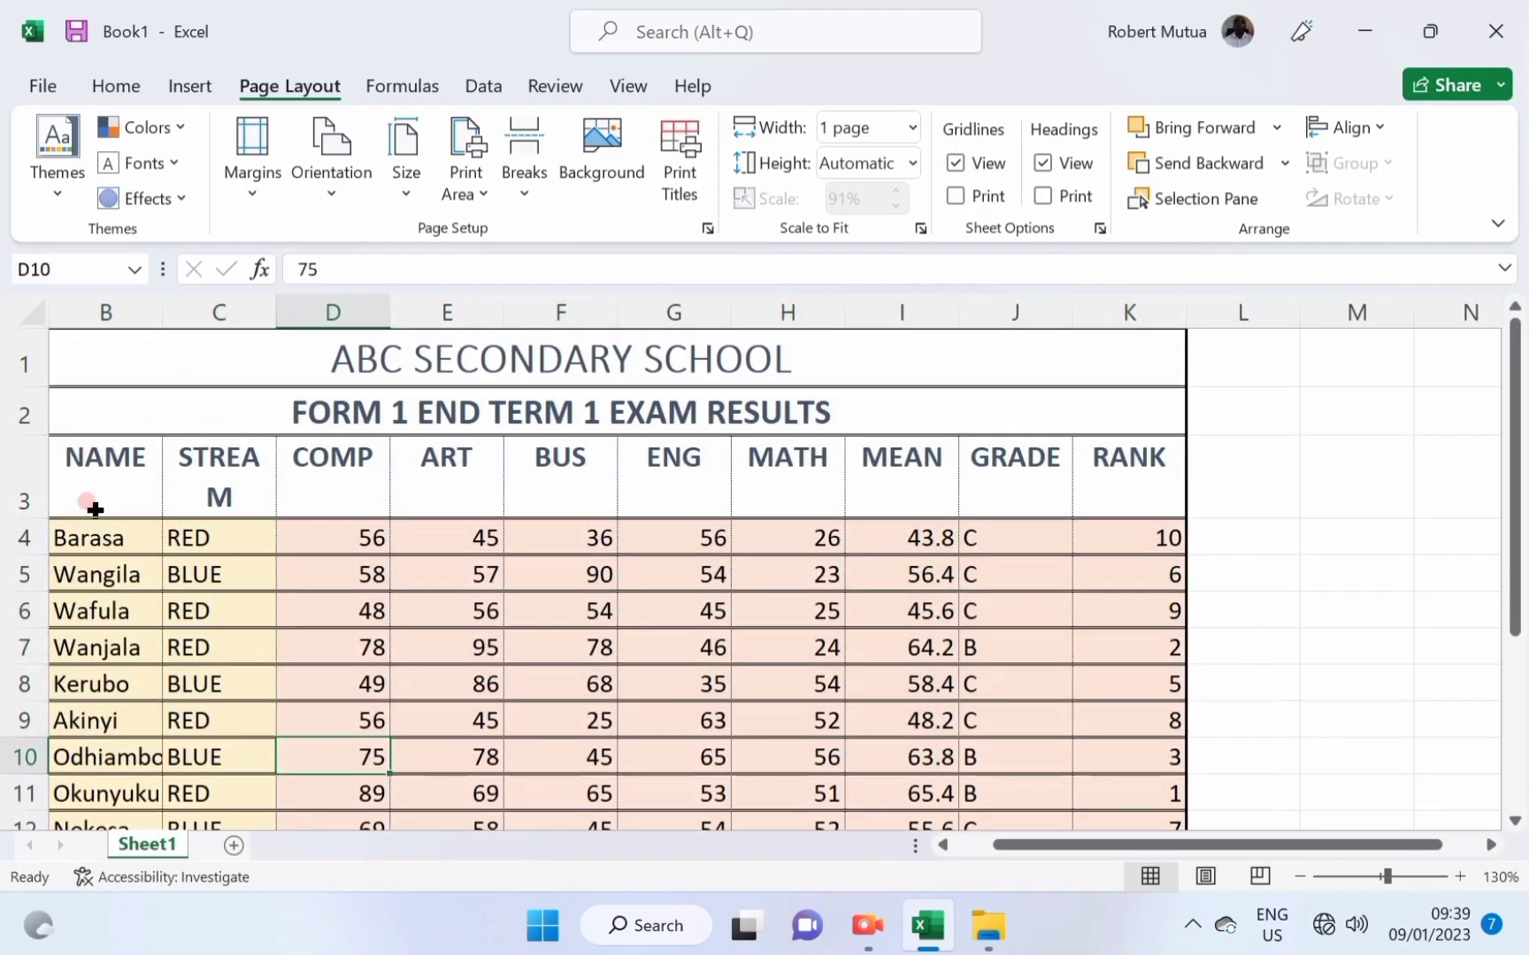
pyautogui.moveTo(100, 529); pyautogui.dragTo(1119, 709)
pyautogui.click(116, 85)
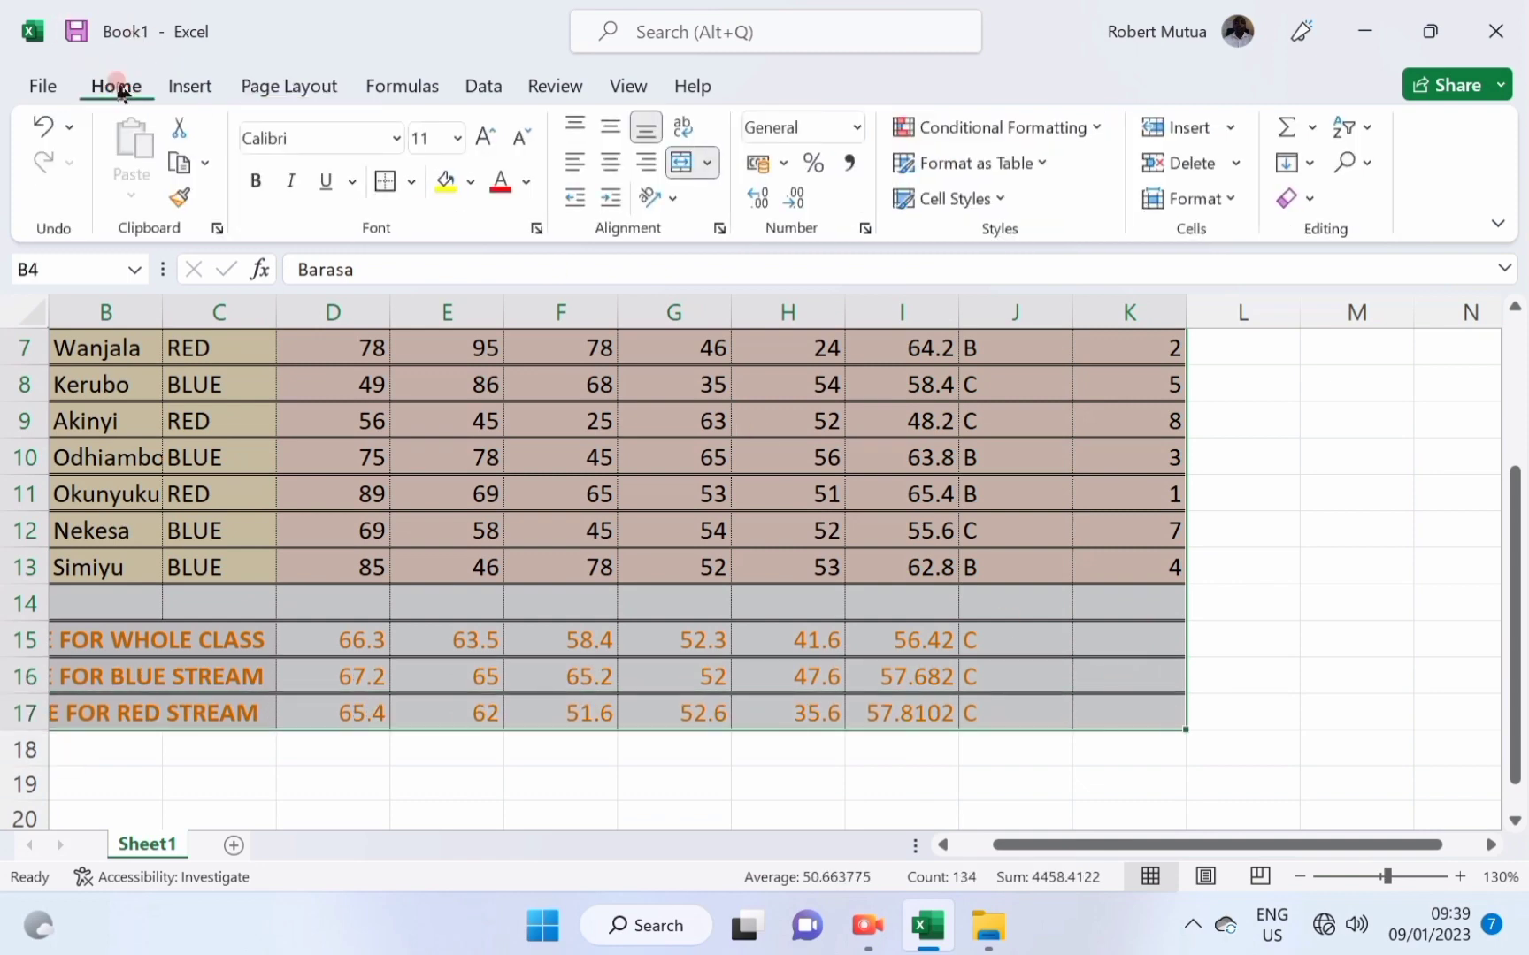
pyautogui.click(618, 169)
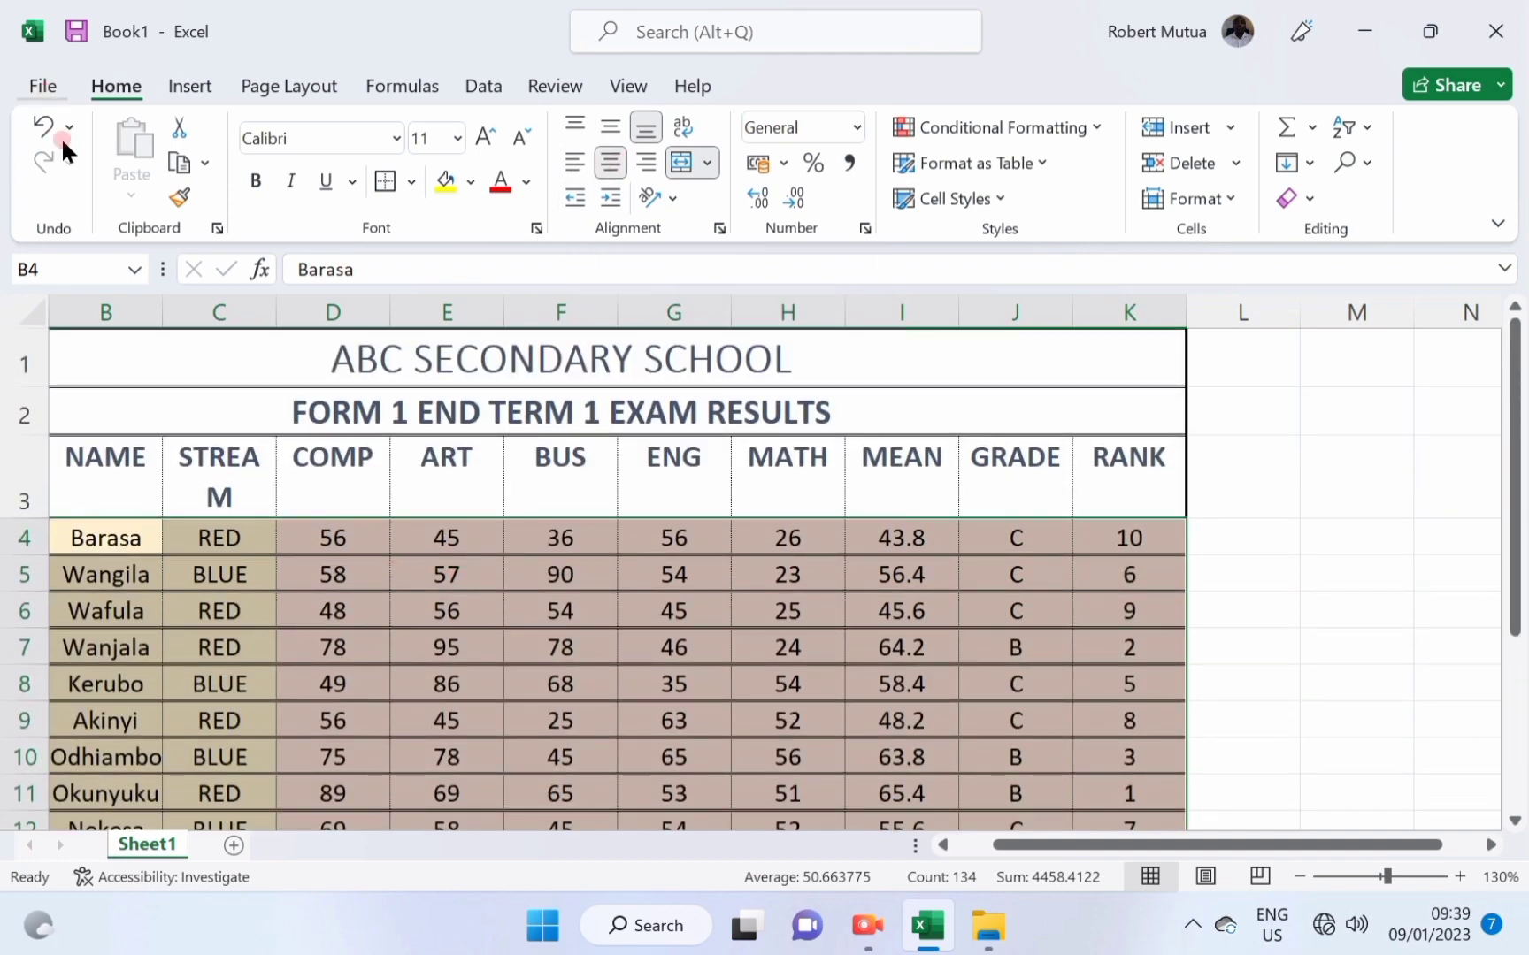
pyautogui.click(238, 449)
# Print the sheet to PDF, overwriting STUDENTS RESULTS in the Ms Packages folder.
pyautogui.click(21, 92)
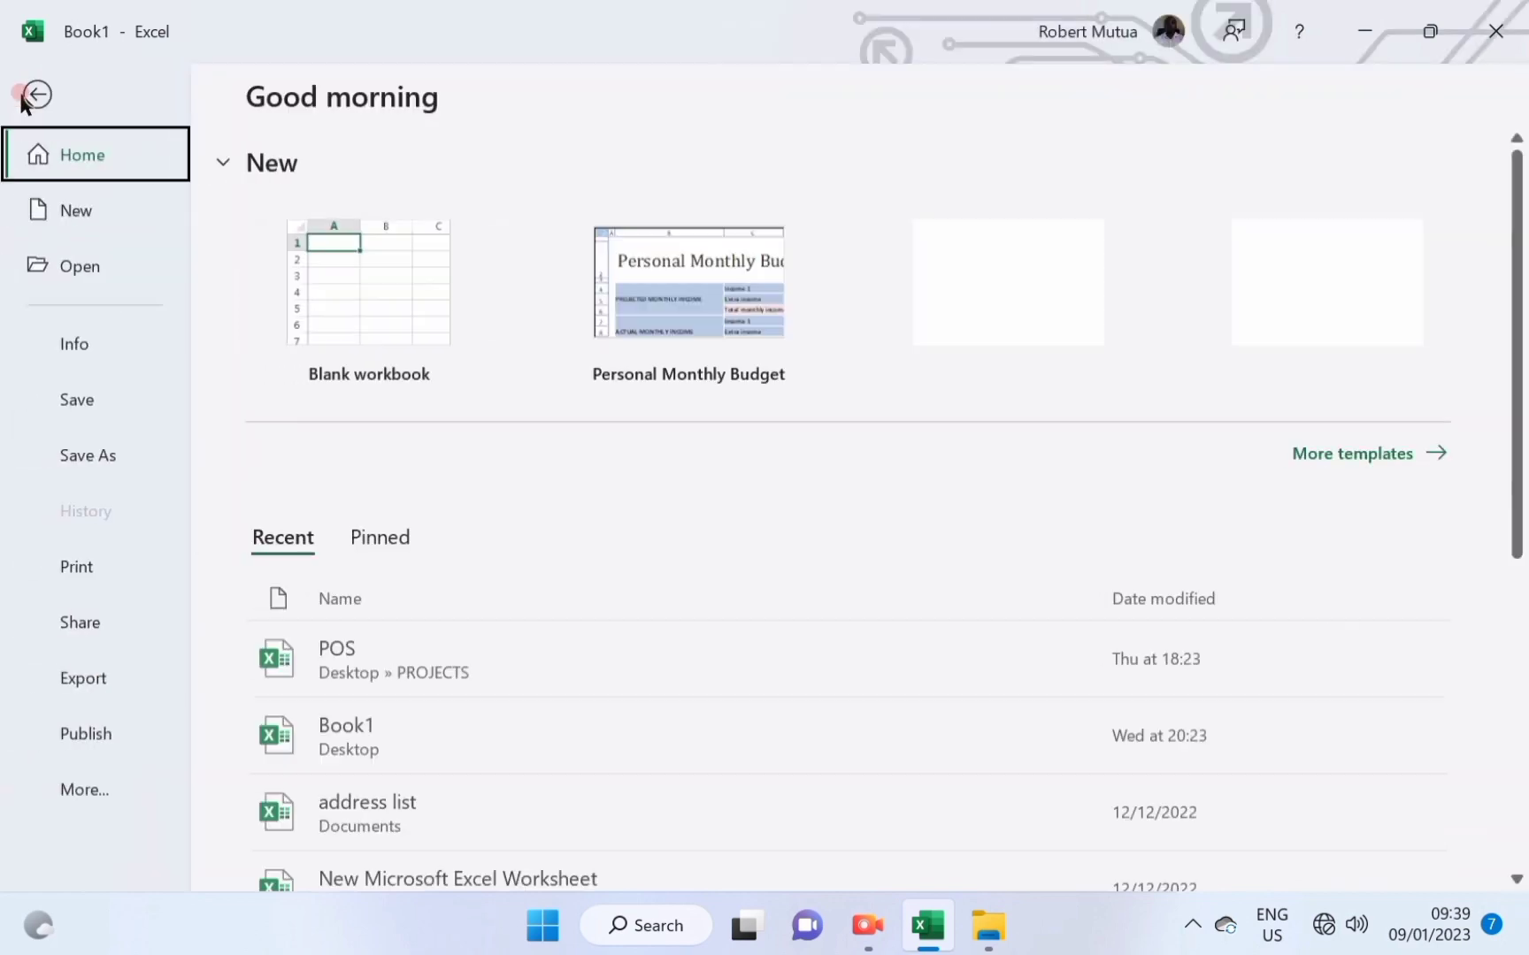
pyautogui.click(92, 570)
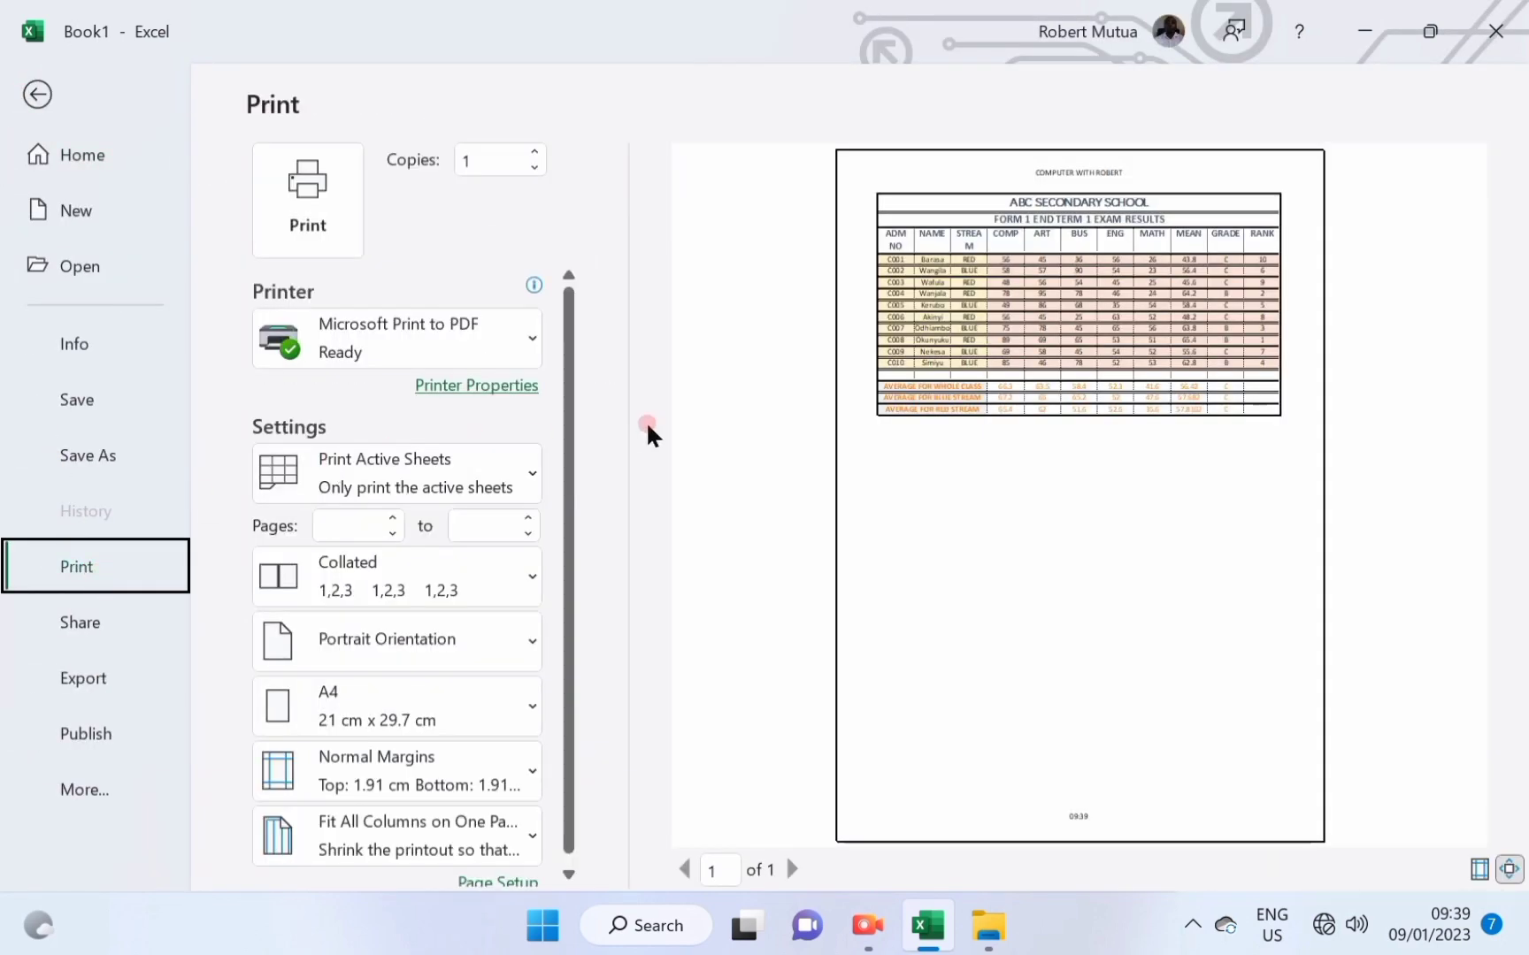
pyautogui.click(1150, 402)
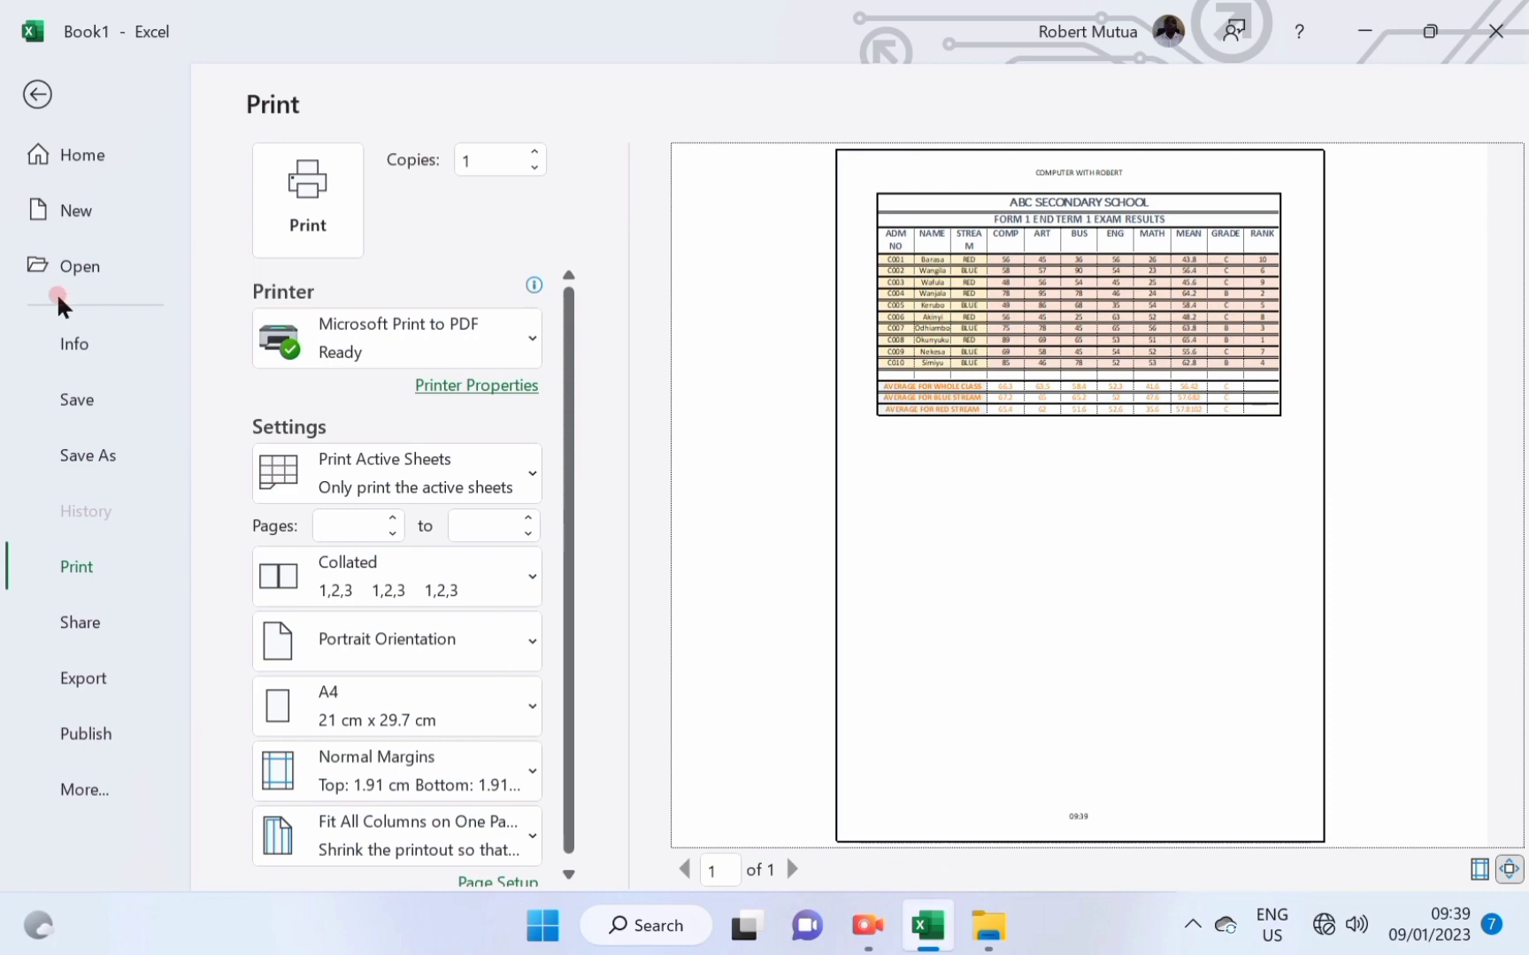
pyautogui.click(301, 193)
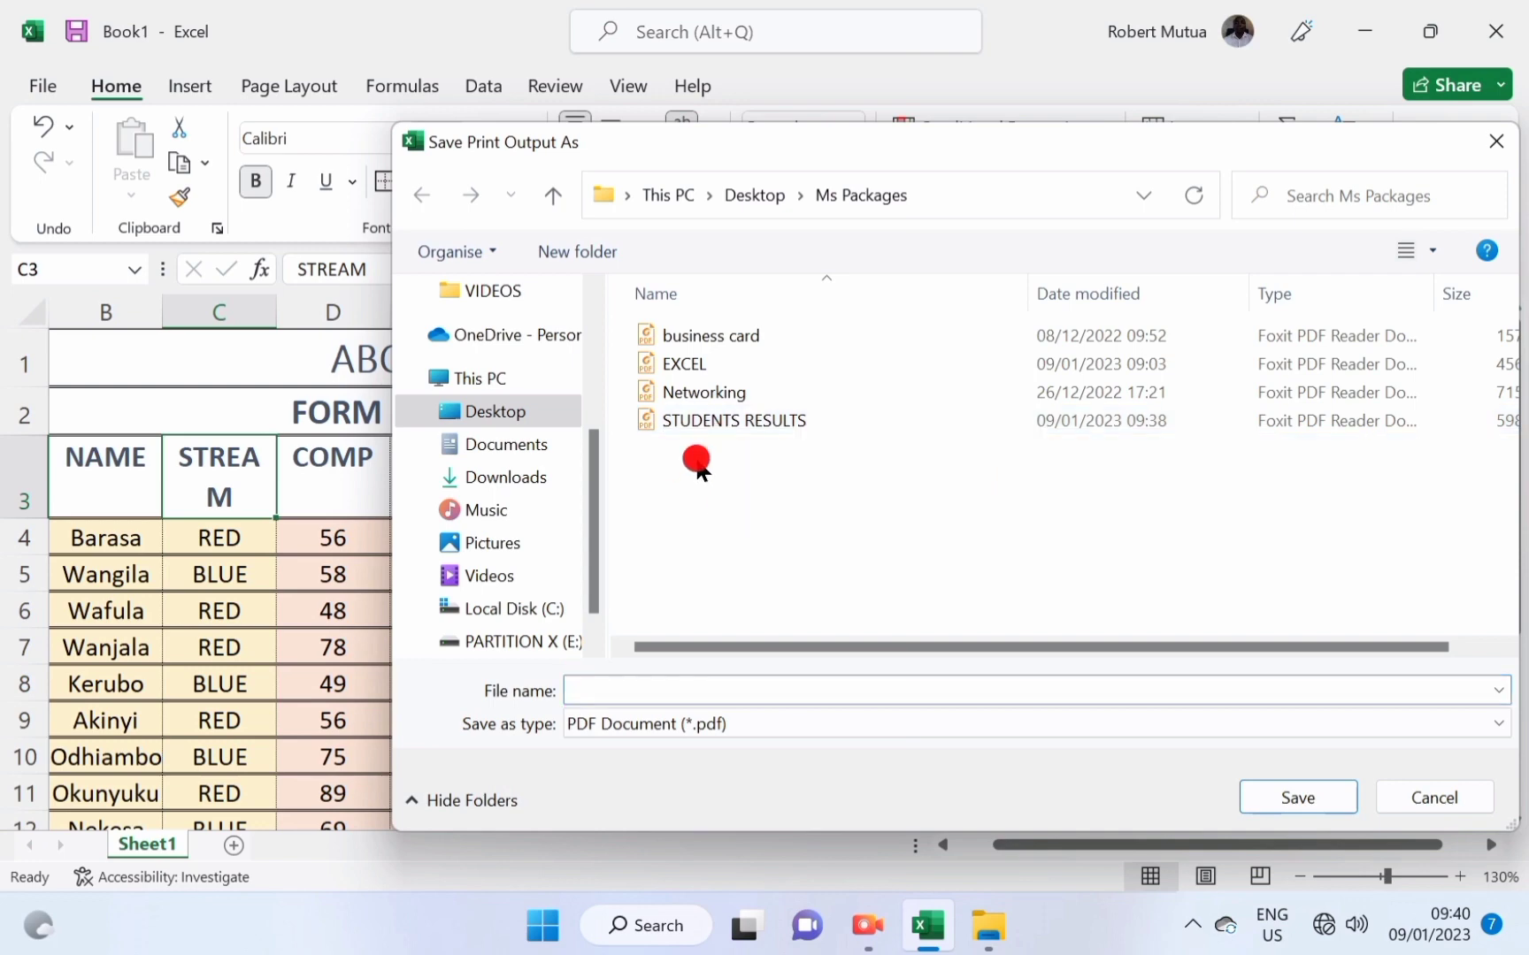
pyautogui.click(704, 426)
pyautogui.click(1297, 797)
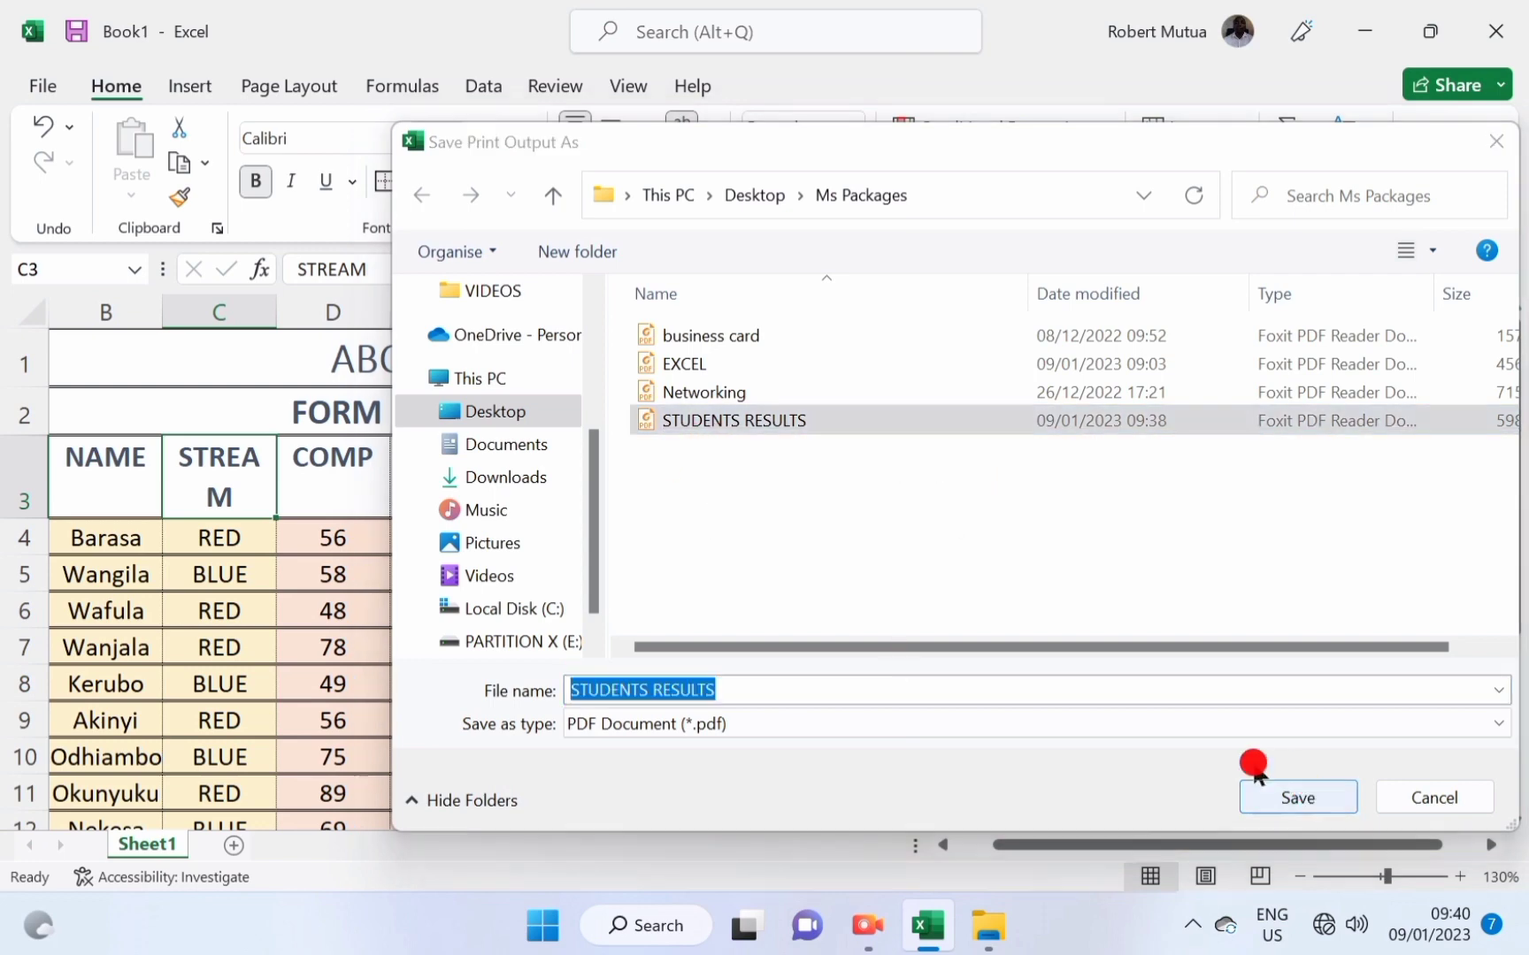
pyautogui.click(831, 461)
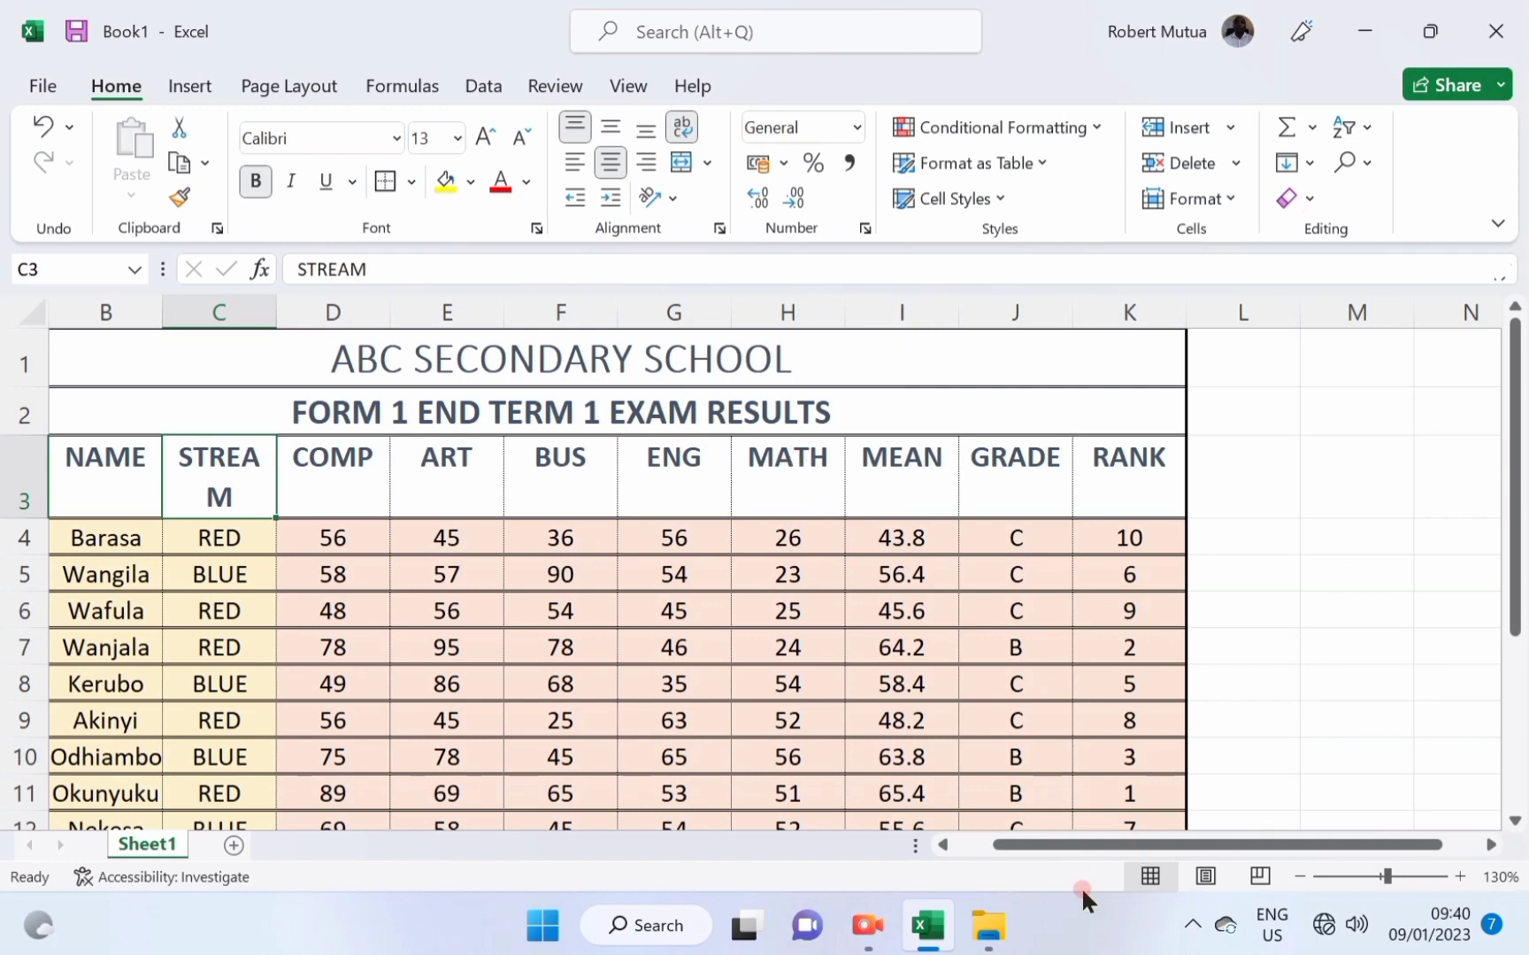
# Open STUDENTS RESULTS.pdf from Ms Packages in Foxit and scroll through the table.
pyautogui.click(983, 927)
pyautogui.click(317, 740)
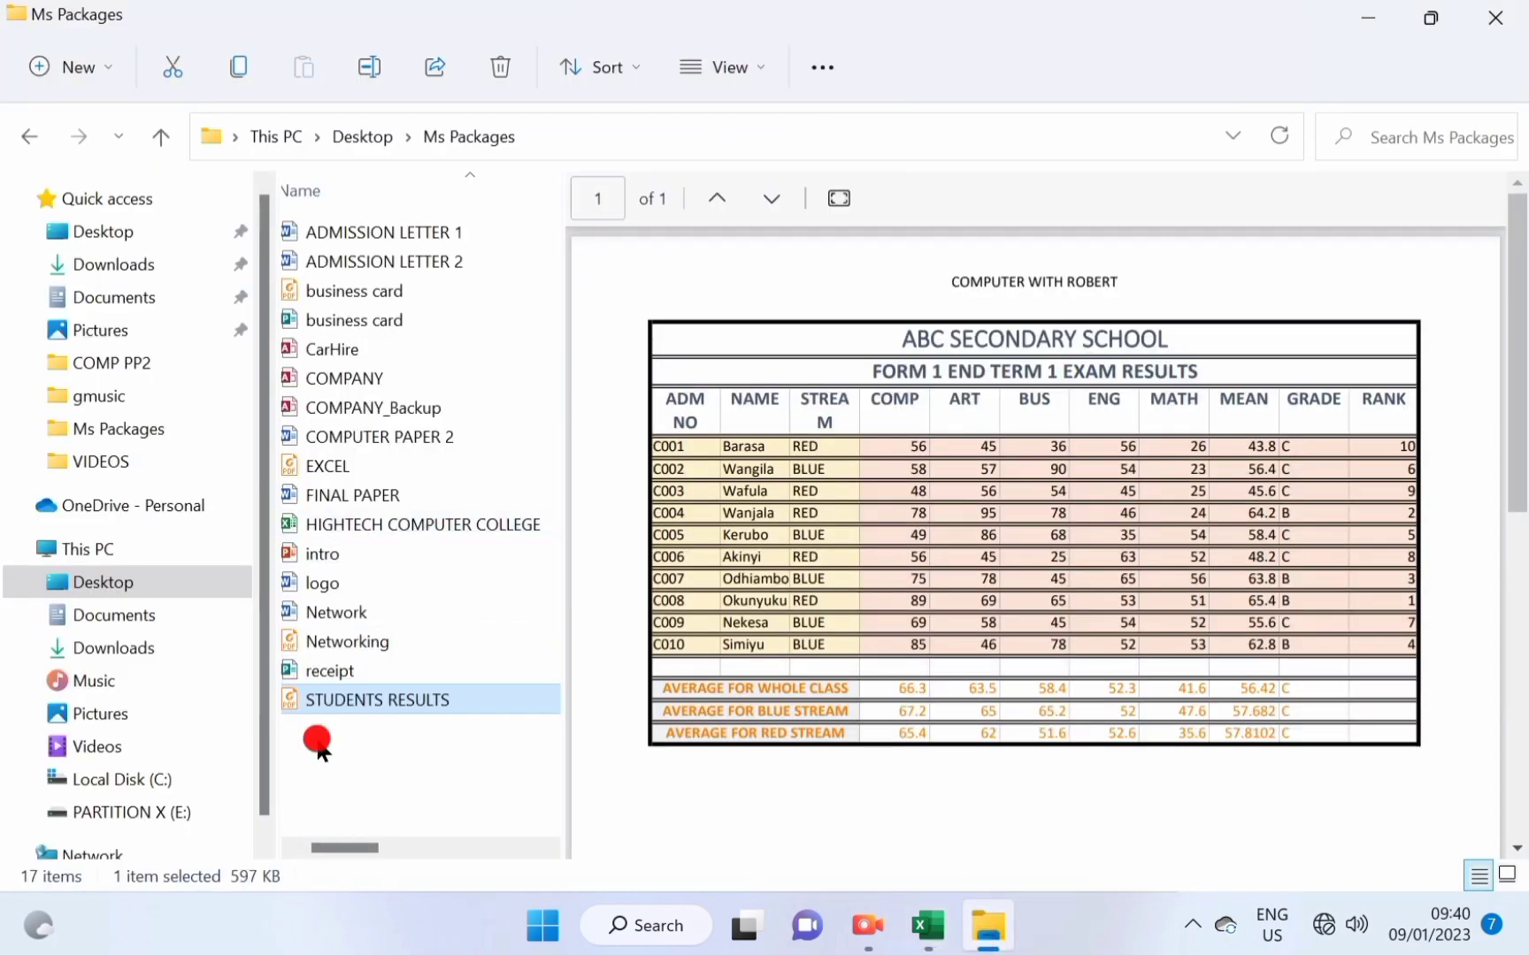
pyautogui.doubleClick(314, 704)
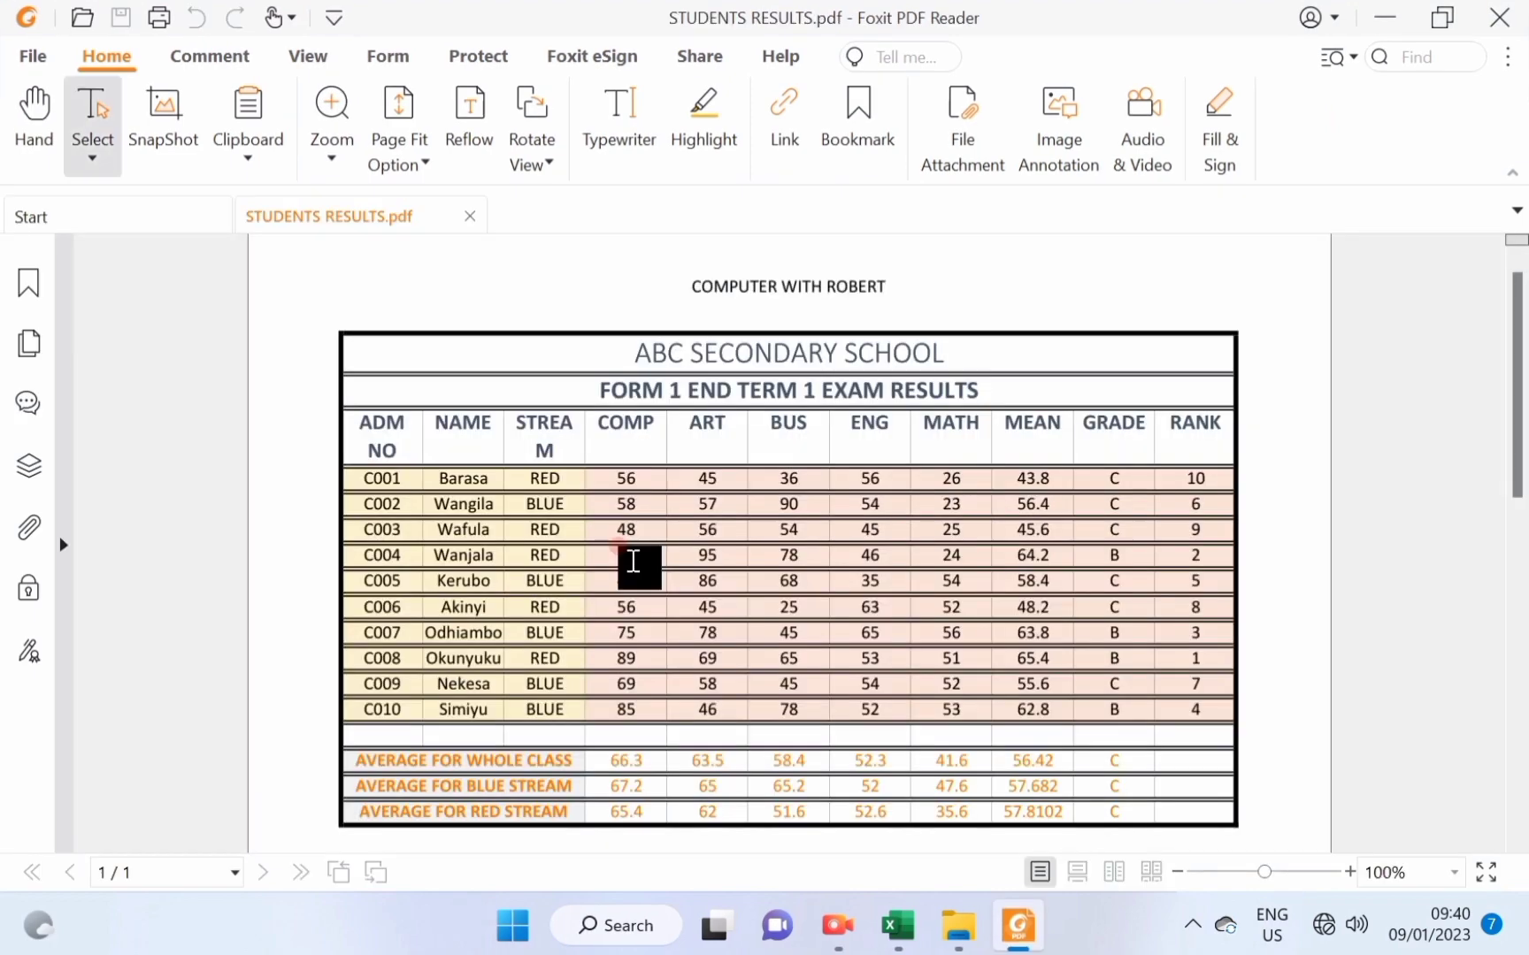
pyautogui.scroll(1, 634, 558)
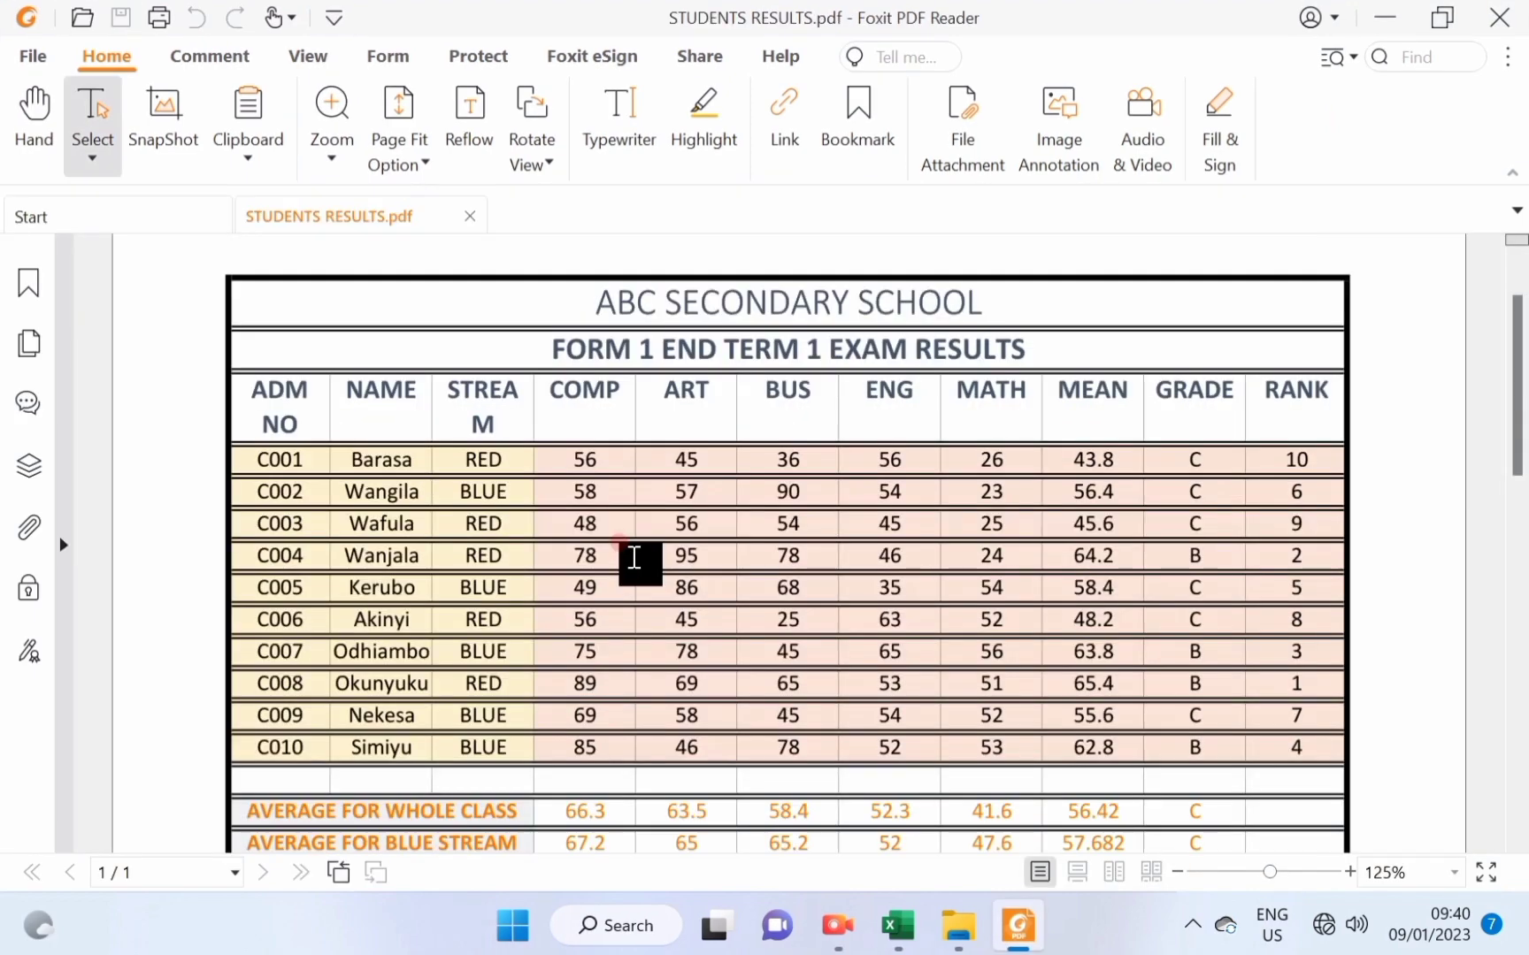
pyautogui.scroll(1, 634, 558)
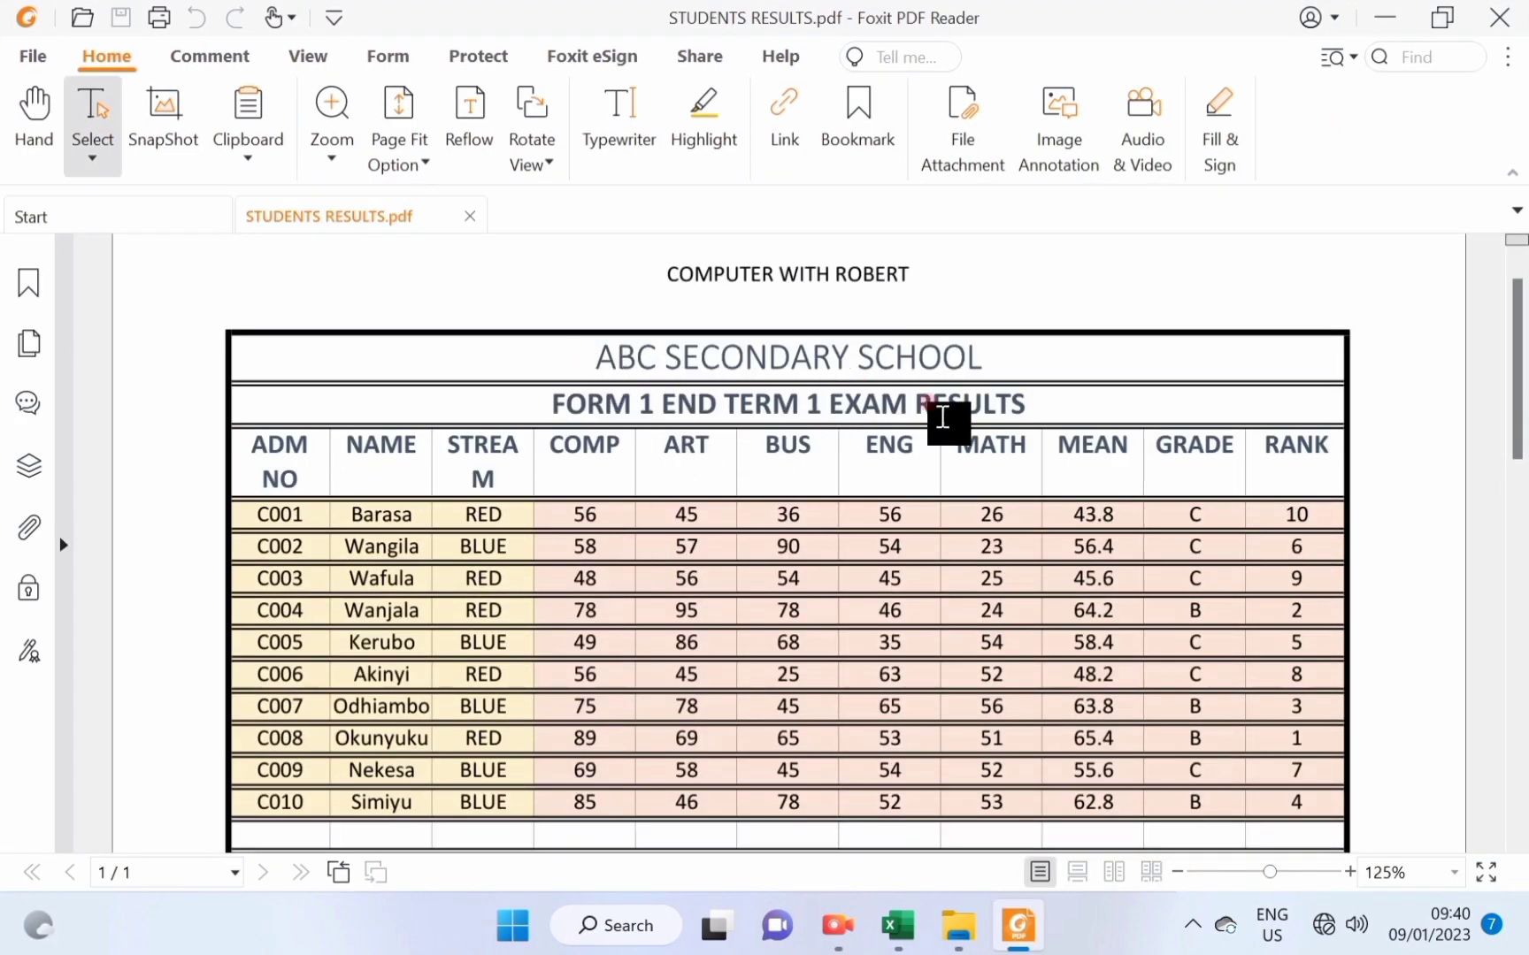
pyautogui.scroll(-1, 840, 498)
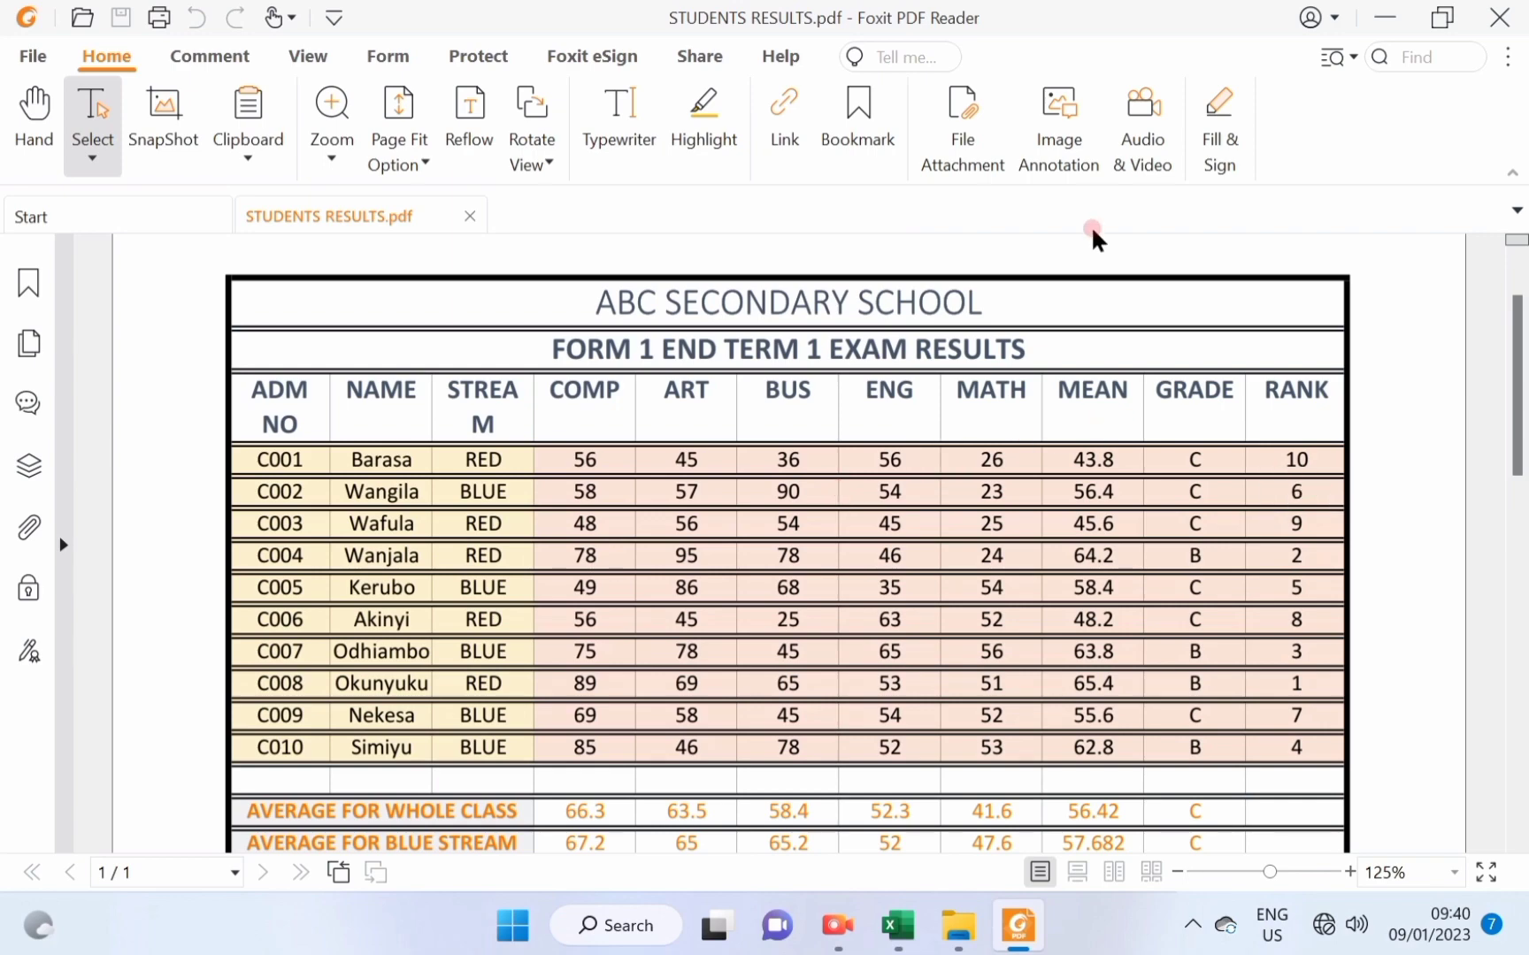